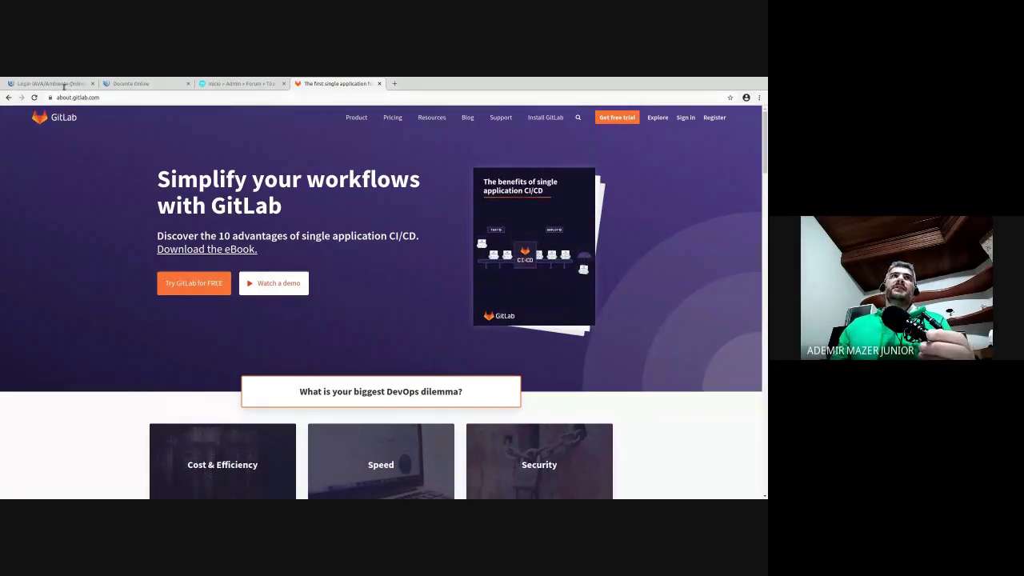
# - Look over the GitLab homepage, then open the GitLab blog in a new tab and switch to it
pyautogui.moveTo(64, 91); pyautogui.dragTo(85, 89)
pyautogui.scroll(-7, 379, 283)
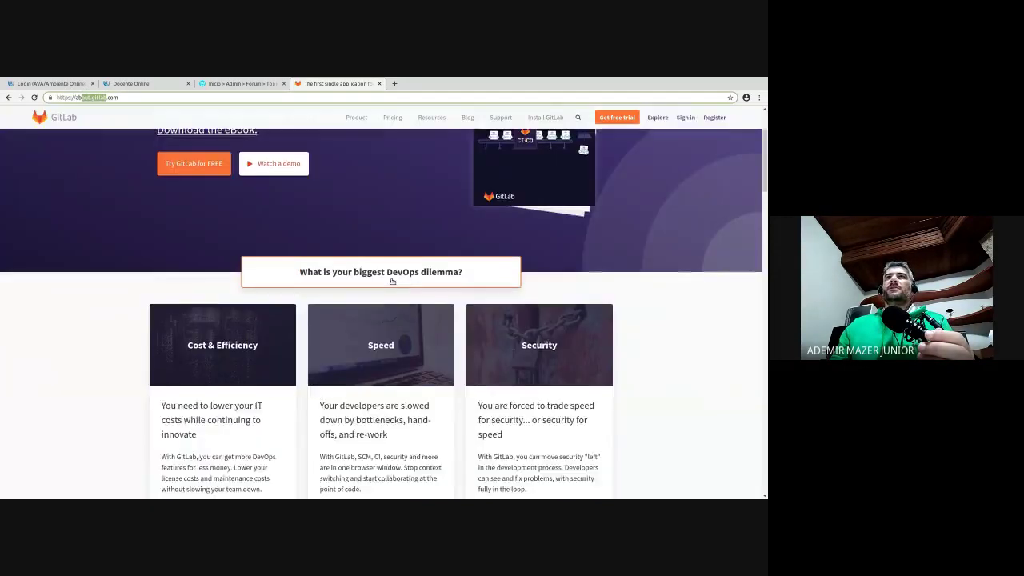
pyautogui.scroll(6, 432, 266)
pyautogui.scroll(-5, 433, 267)
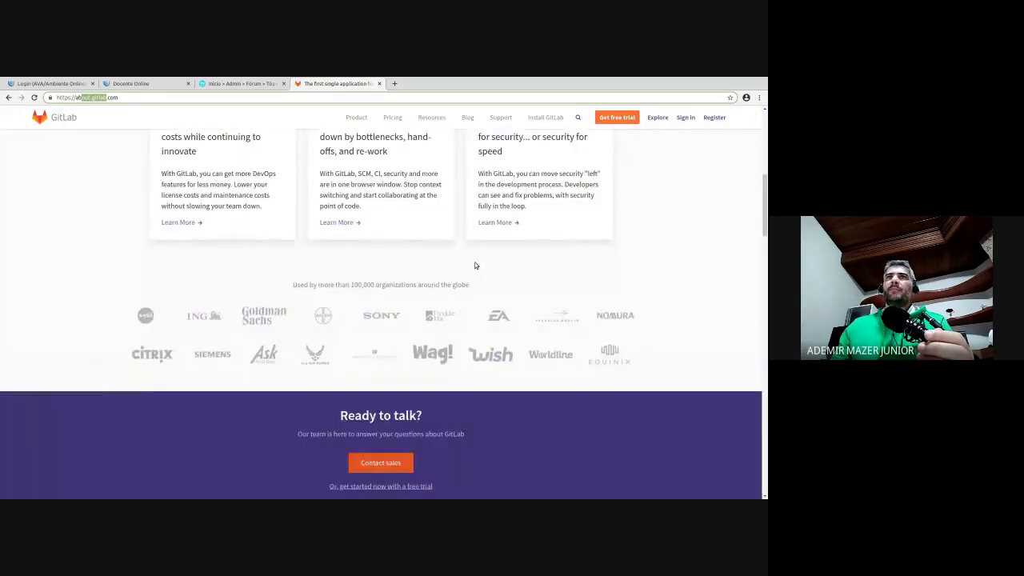
pyautogui.scroll(6, 473, 263)
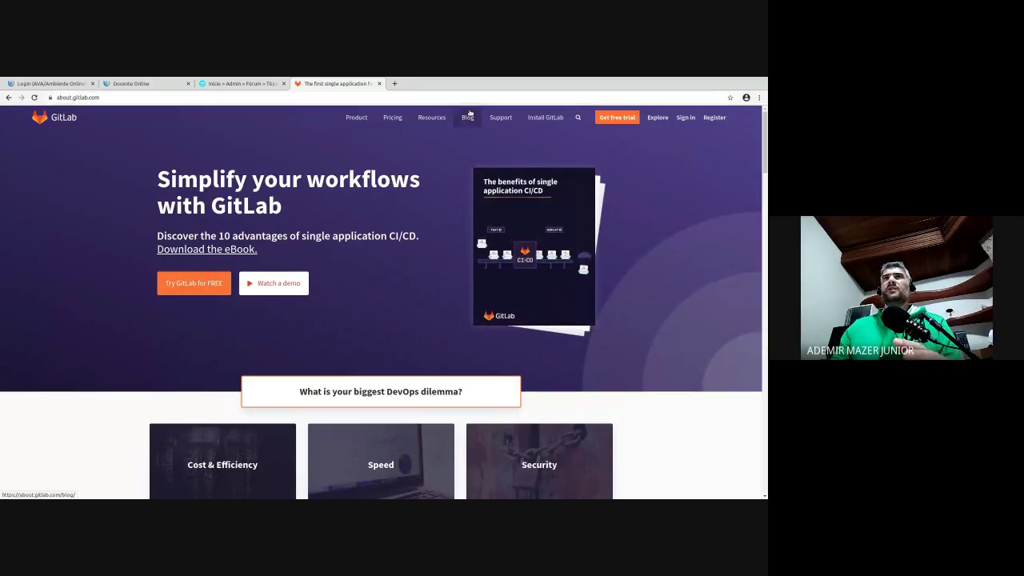
pyautogui.middleClick(467, 118)
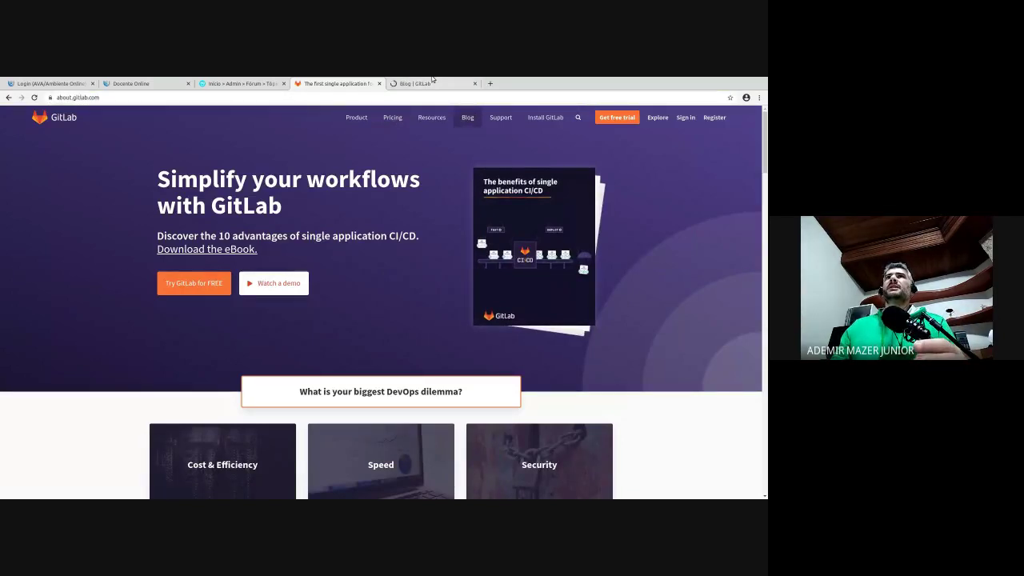
pyautogui.click(433, 83)
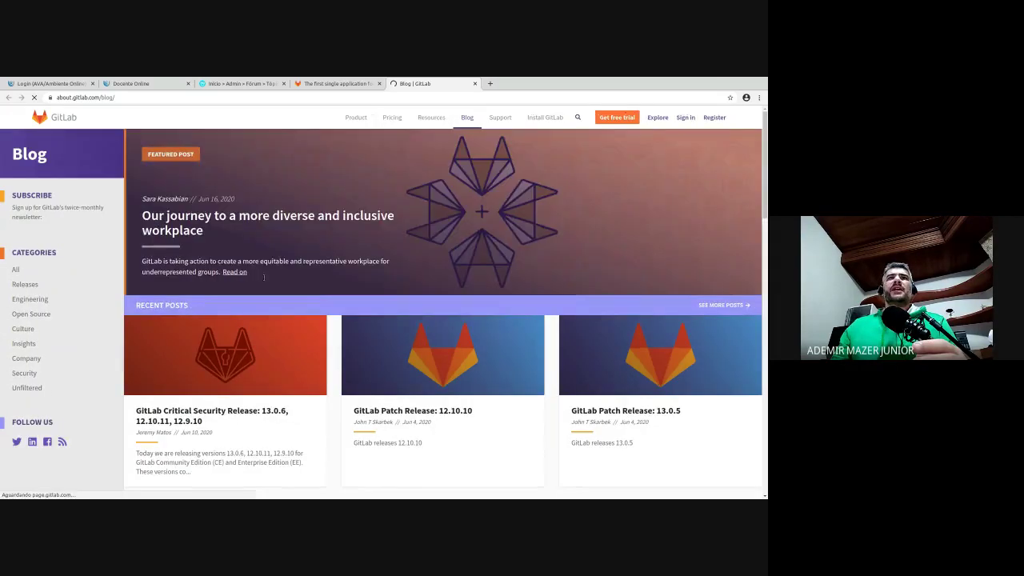
# - Scroll through the GitLab blog page
pyautogui.scroll(-2, 304, 312)
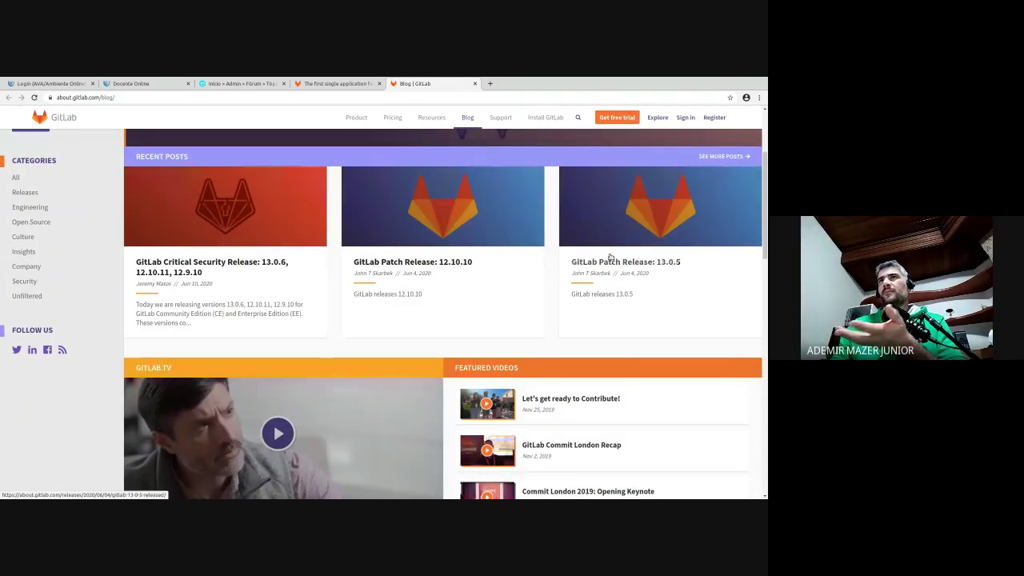
pyautogui.scroll(-1, 513, 277)
pyautogui.scroll(-4, 512, 277)
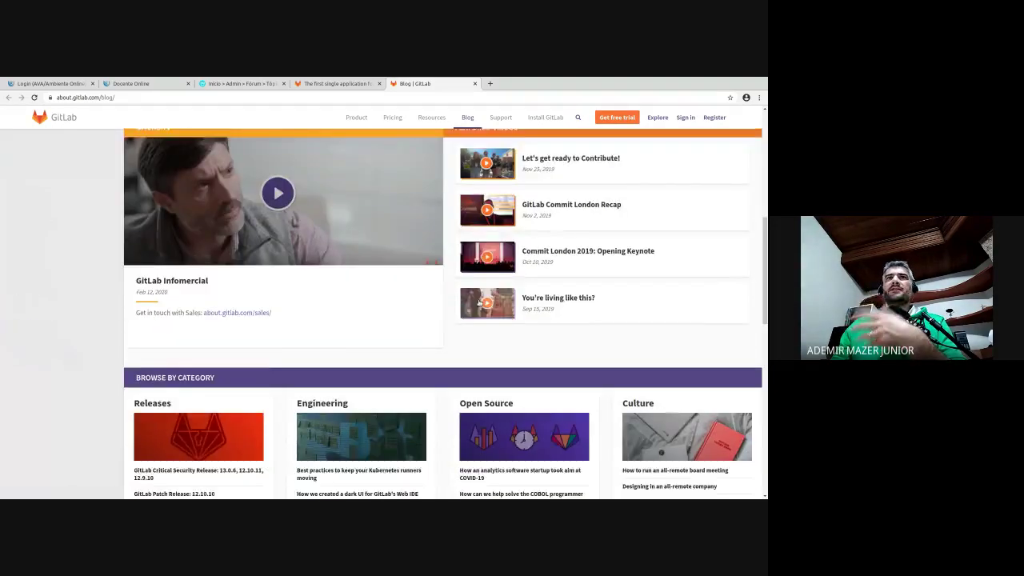
pyautogui.scroll(-1, 394, 297)
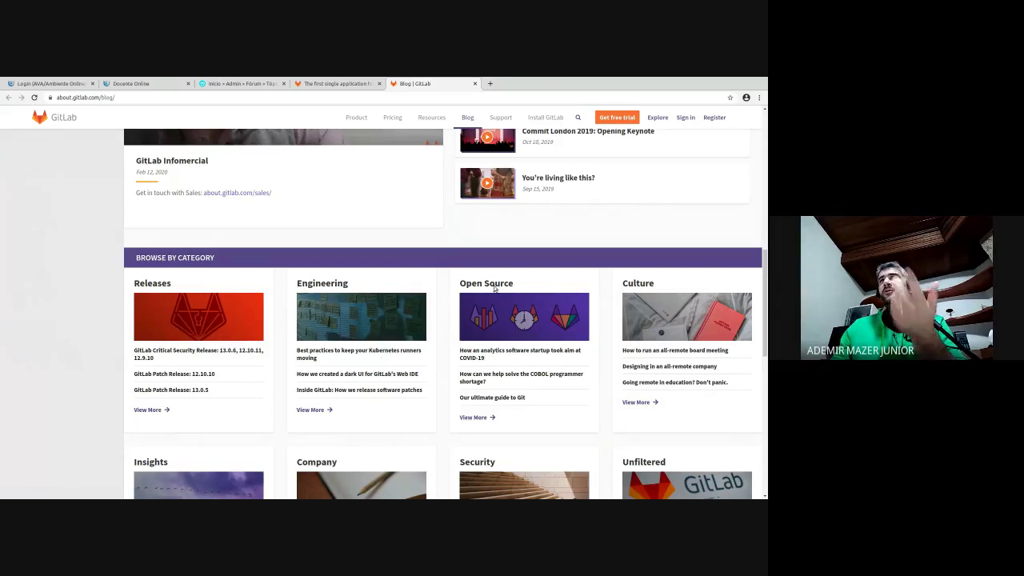
pyautogui.scroll(-1, 605, 392)
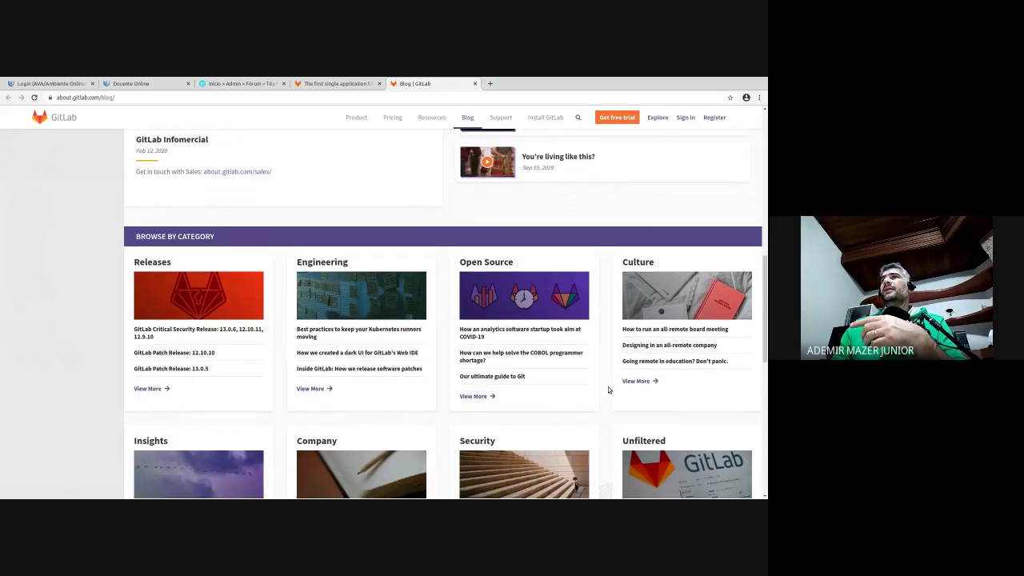
pyautogui.scroll(-2, 688, 276)
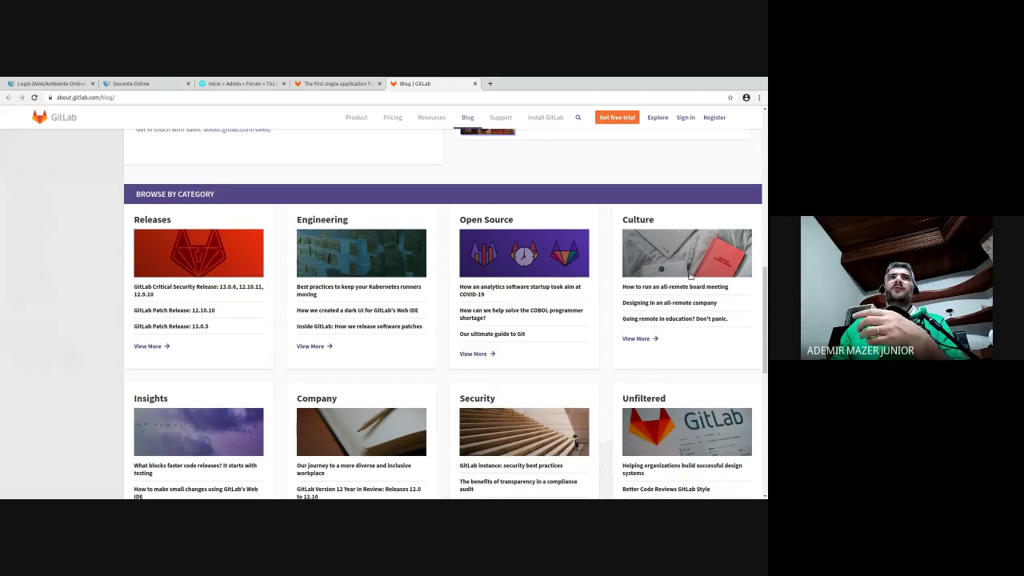
pyautogui.scroll(-3, 689, 276)
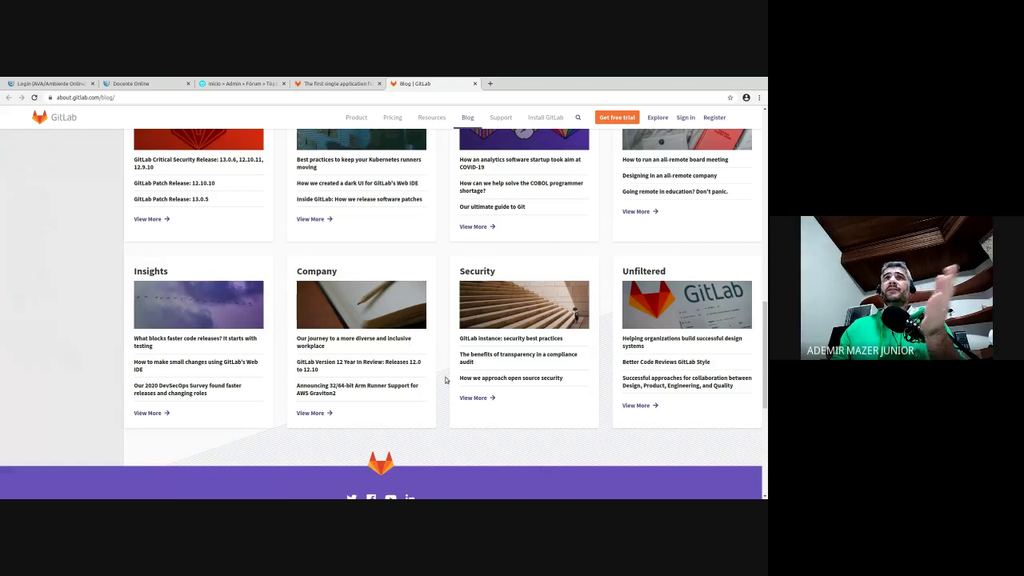
pyautogui.scroll(10, 448, 383)
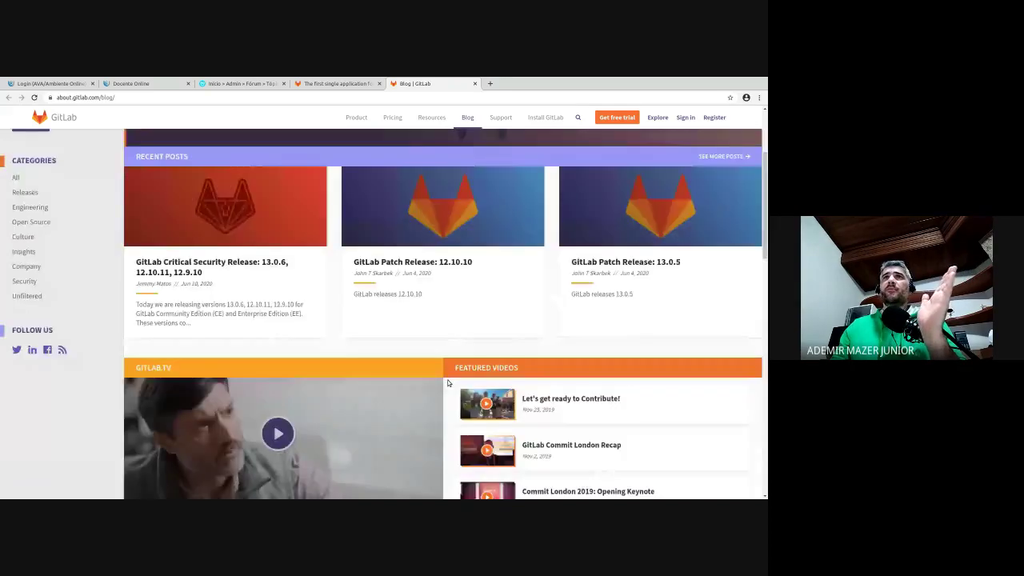
pyautogui.scroll(3, 448, 383)
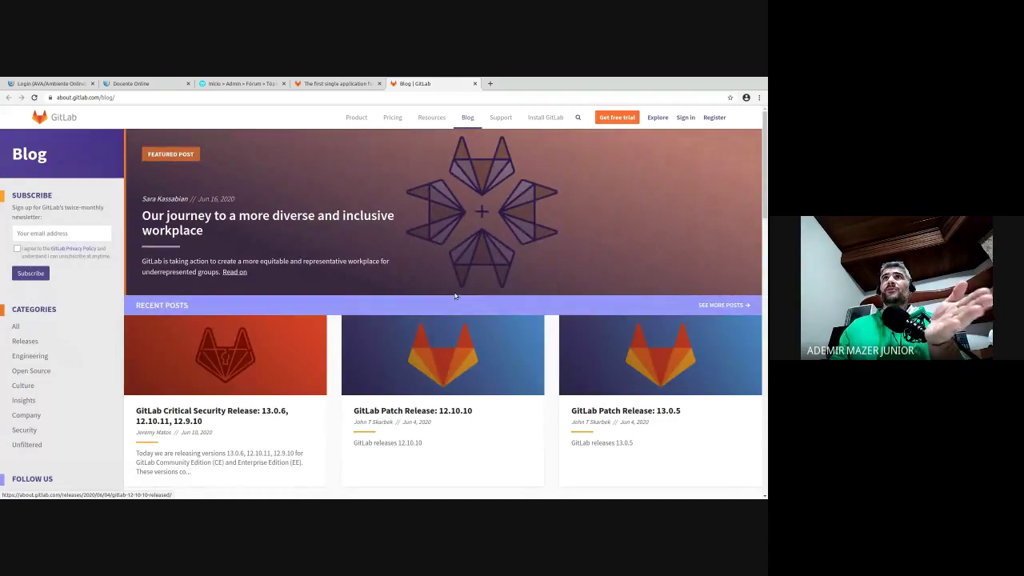
pyautogui.scroll(-5, 411, 371)
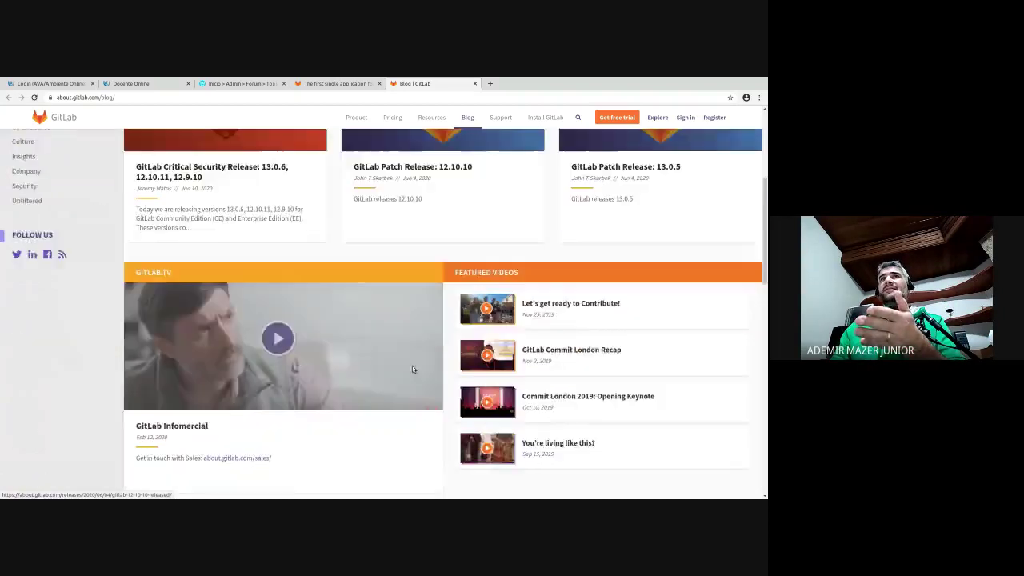
pyautogui.scroll(-3, 410, 370)
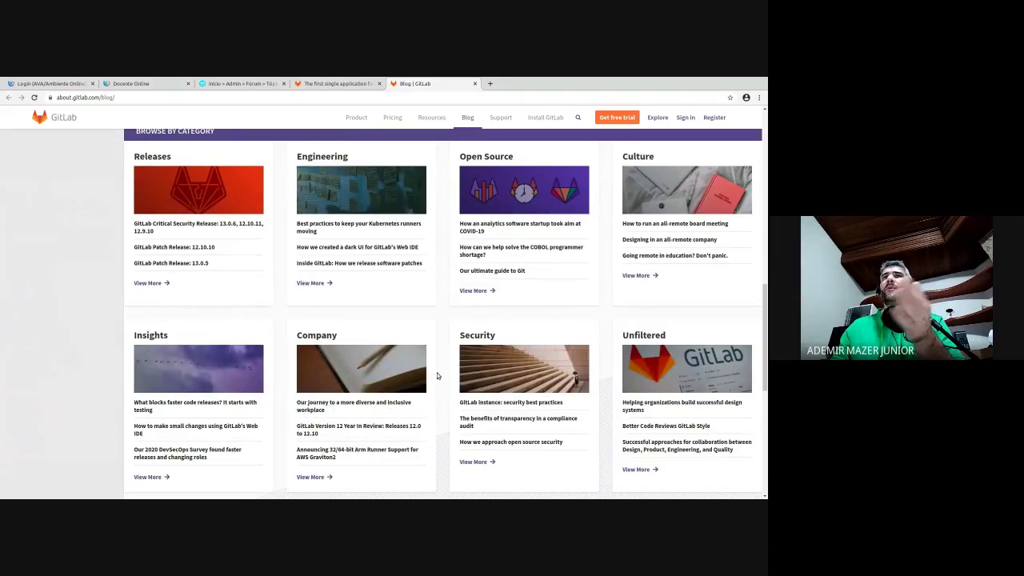
pyautogui.scroll(2, 439, 376)
pyautogui.scroll(10, 439, 376)
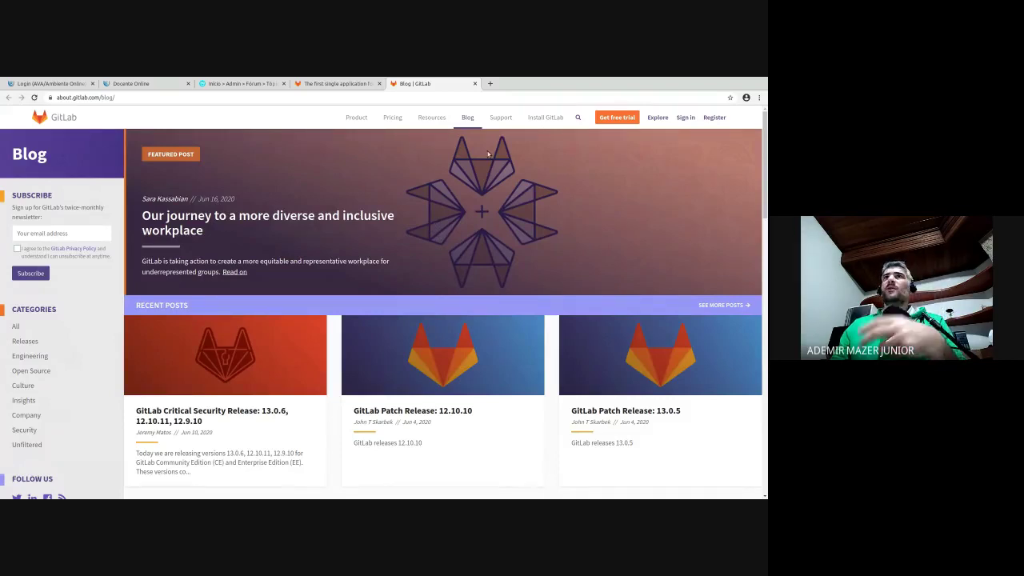
# - Close the blog and open the sign-in and registration pages in new tabs
pyautogui.click(475, 83)
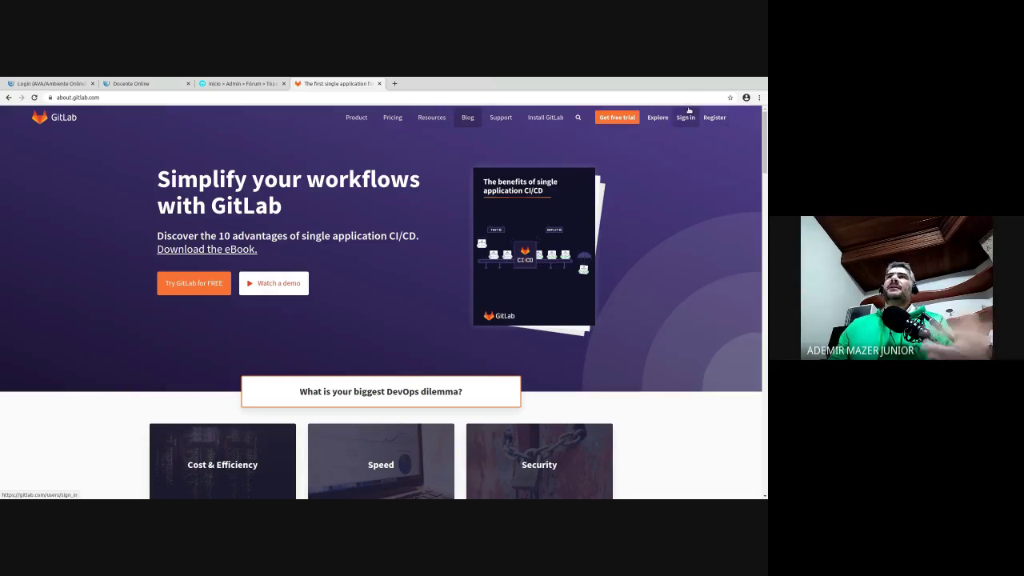
pyautogui.click(714, 112)
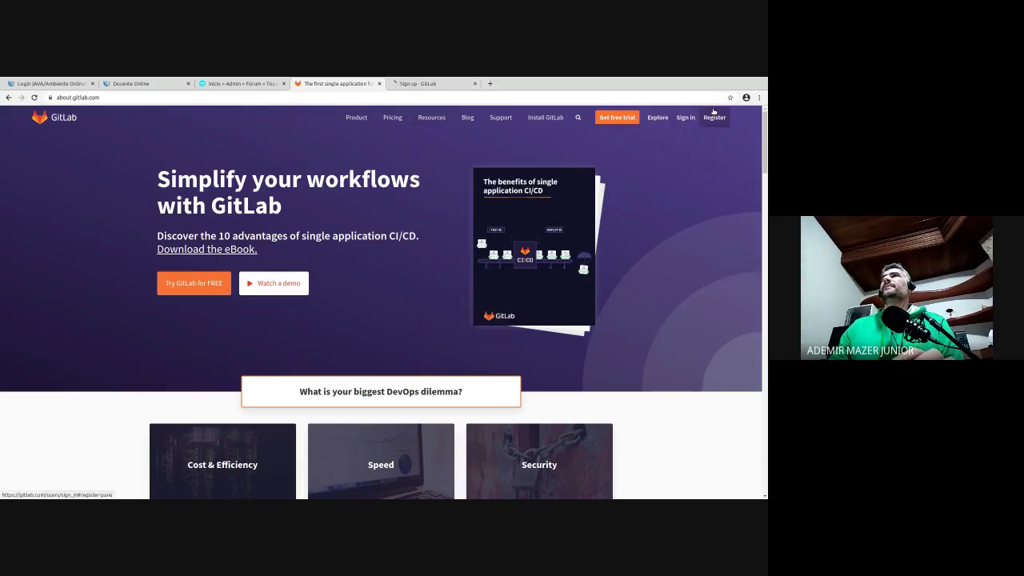
pyautogui.click(681, 117)
# - Switch to the registration tab, close the duplicate, and go through the name, username, email and password fields
pyautogui.click(437, 83)
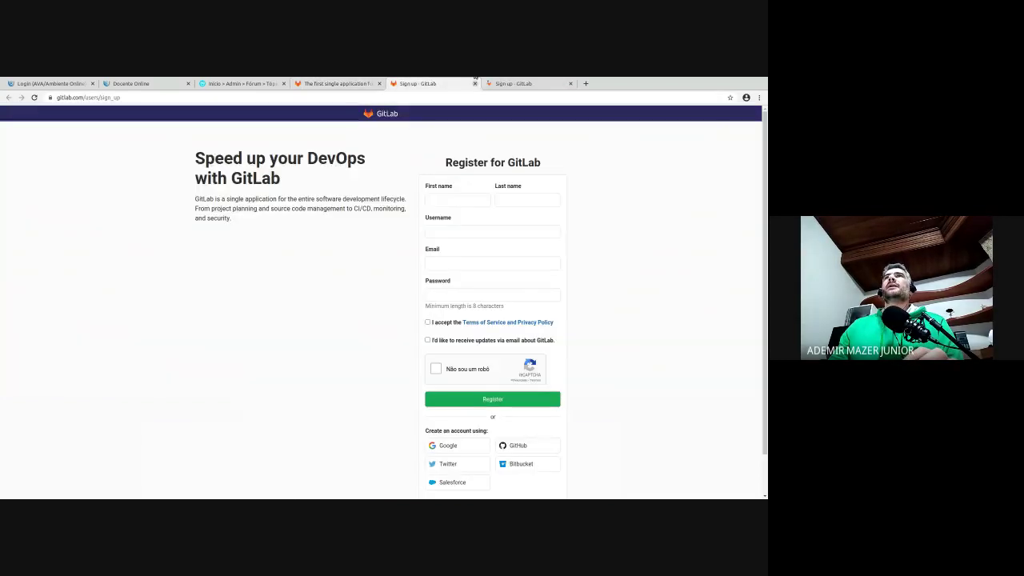
pyautogui.click(474, 83)
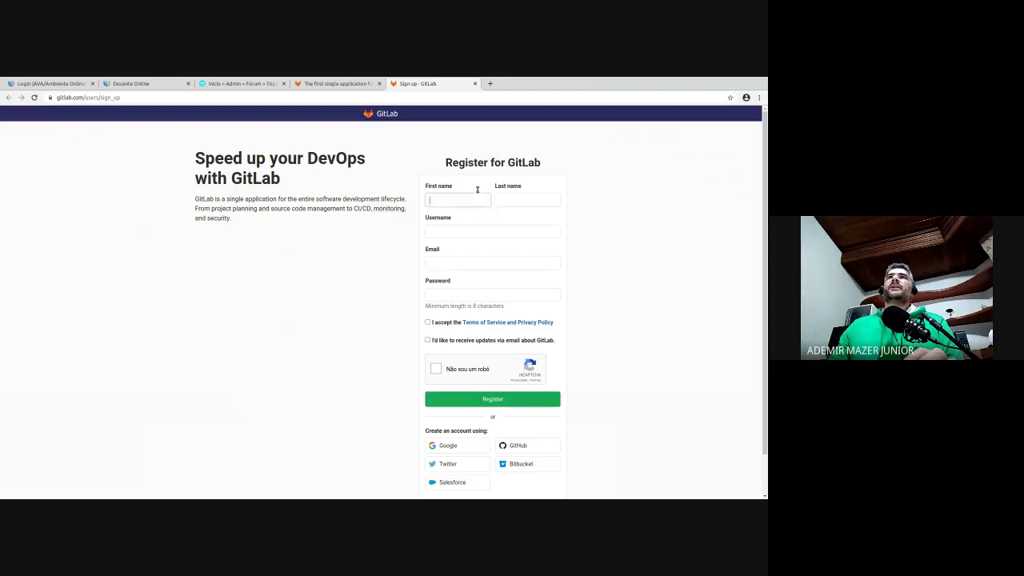
pyautogui.click(528, 195)
pyautogui.click(502, 229)
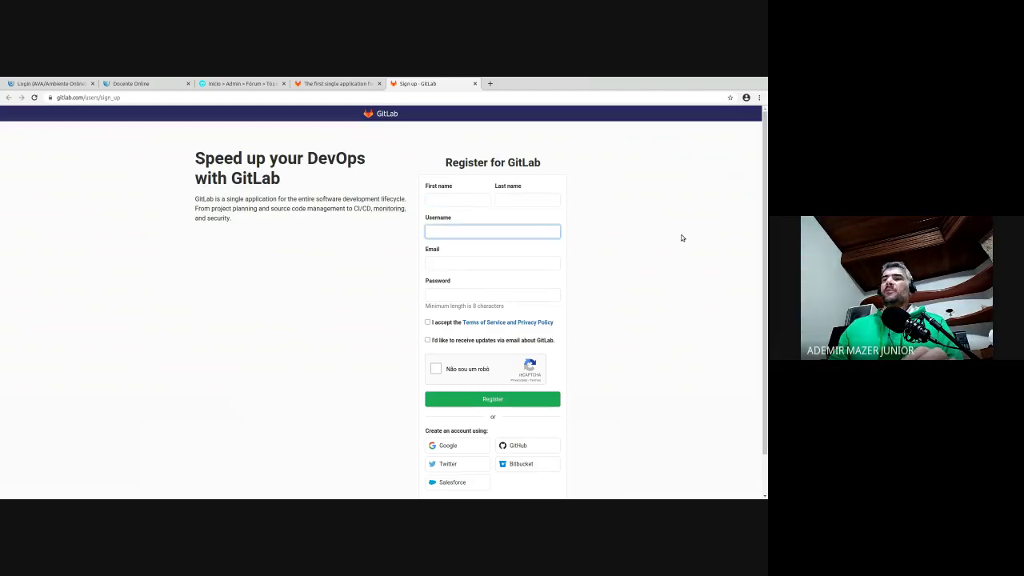
pyautogui.click(504, 257)
pyautogui.click(539, 291)
pyautogui.scroll(-1, 601, 304)
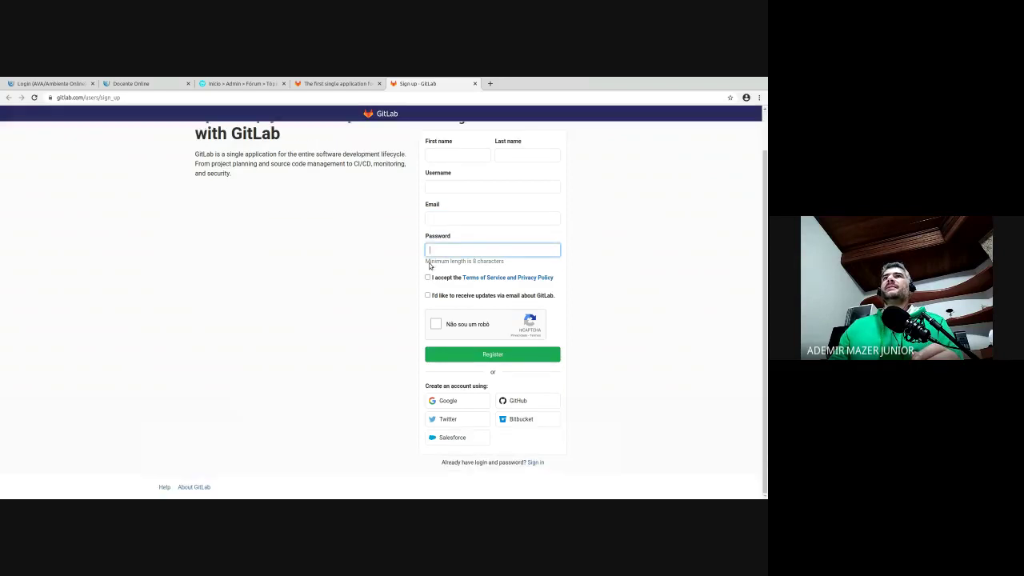
# - Tick the Terms/Privacy and e-mail updates boxes, then dismiss the reCAPTCHA image challenge
pyautogui.click(427, 277)
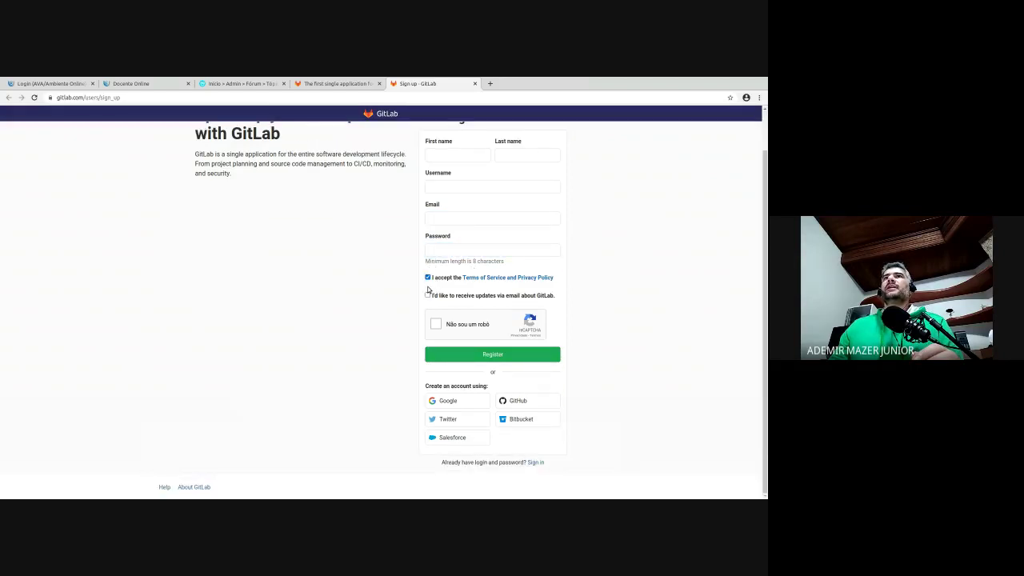
pyautogui.click(428, 294)
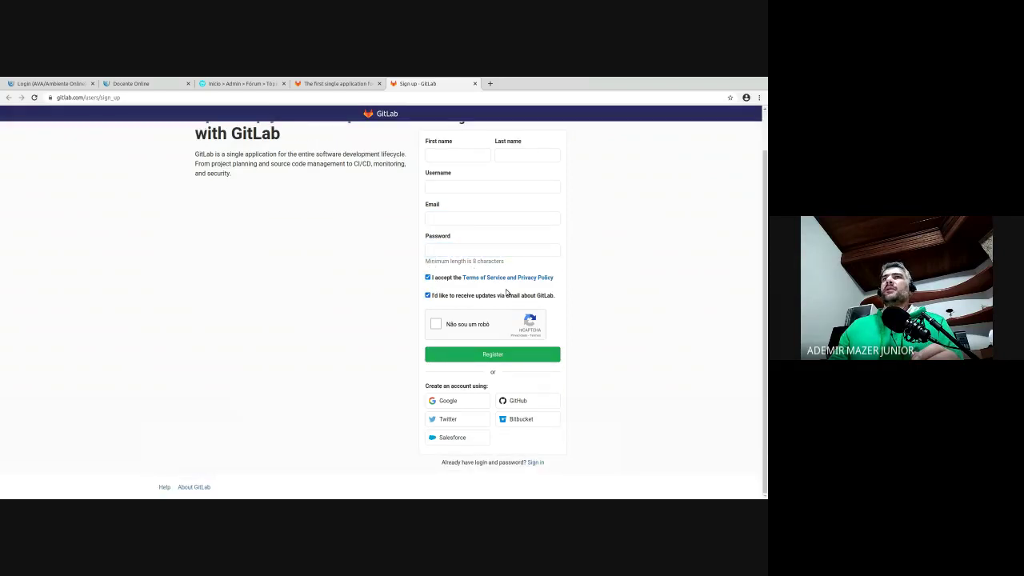
pyautogui.click(435, 323)
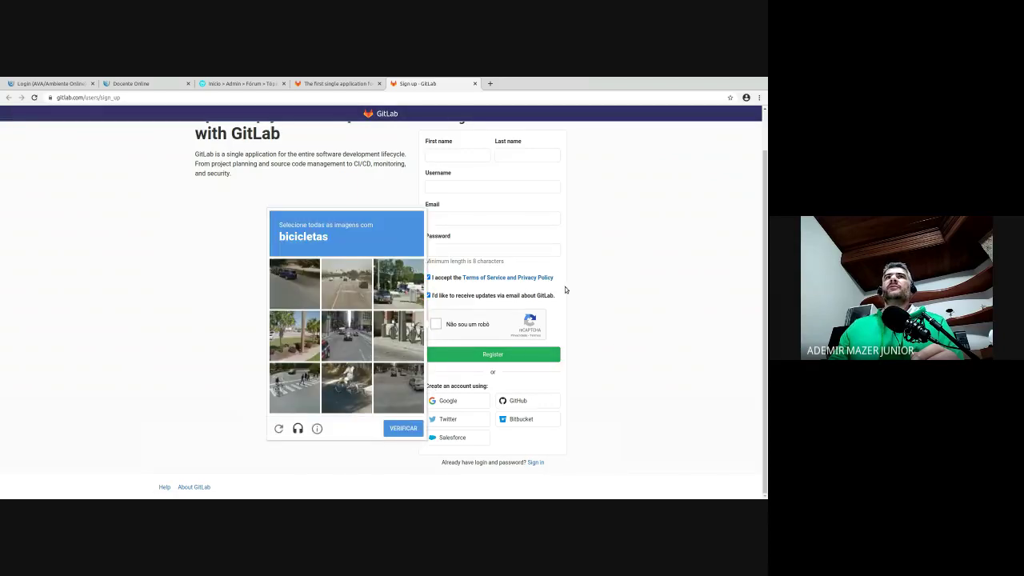
pyautogui.click(264, 320)
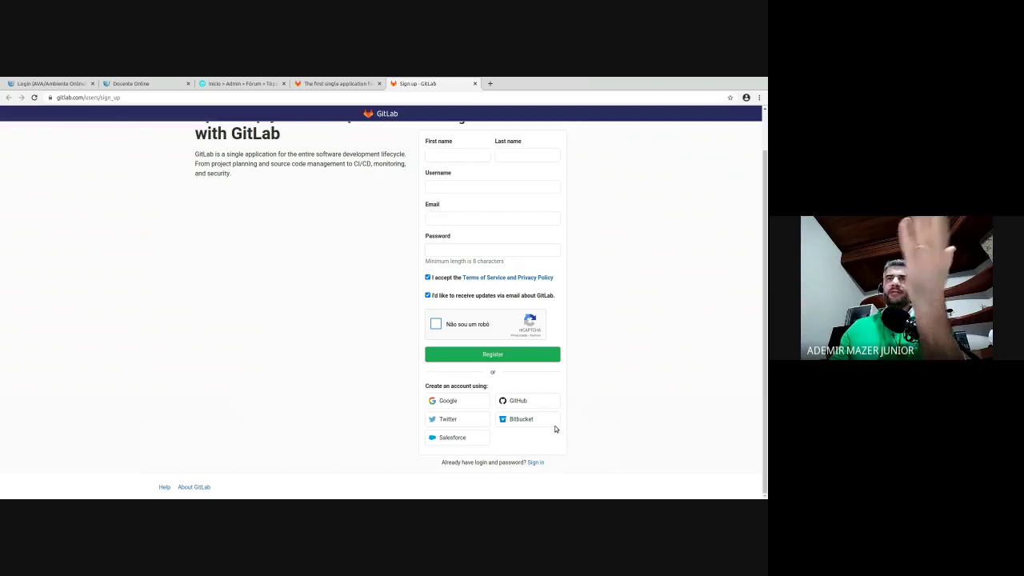
# - Close the registration tab, dismiss the GitLab Gold trial banner, and choose 'Novo projeto'
pyautogui.click(475, 83)
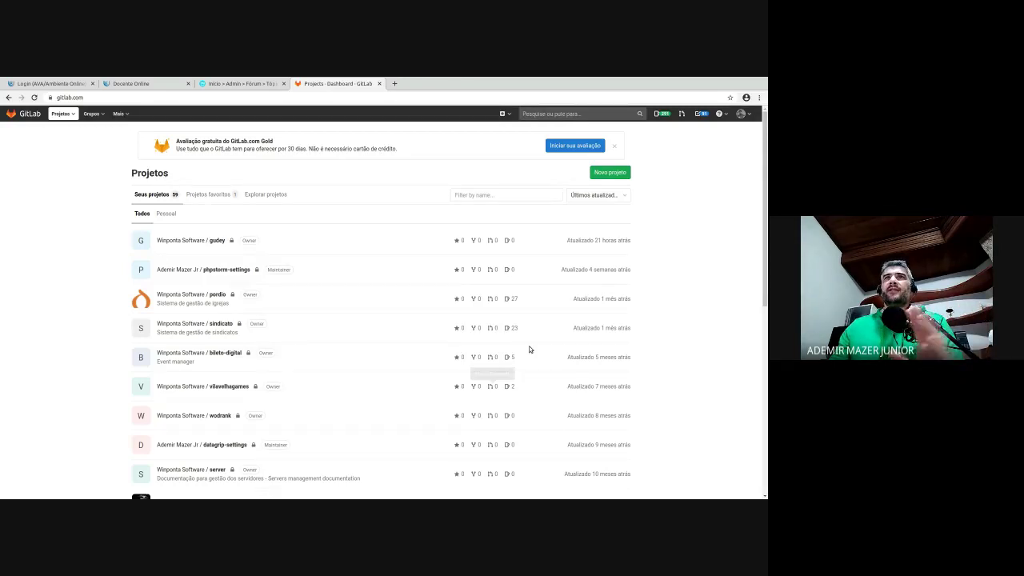
pyautogui.scroll(-1, 316, 307)
pyautogui.scroll(1, 316, 307)
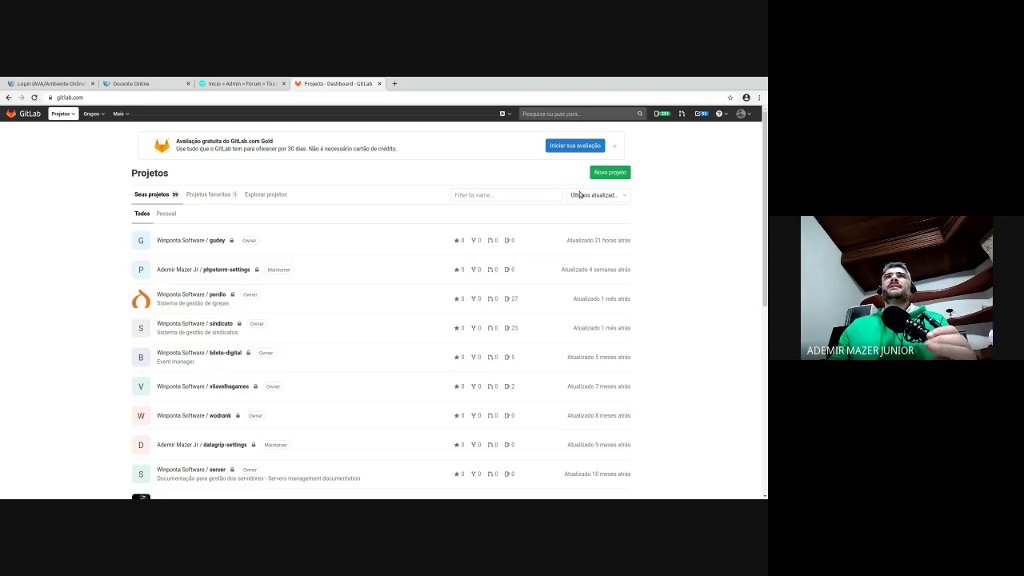
pyautogui.click(614, 145)
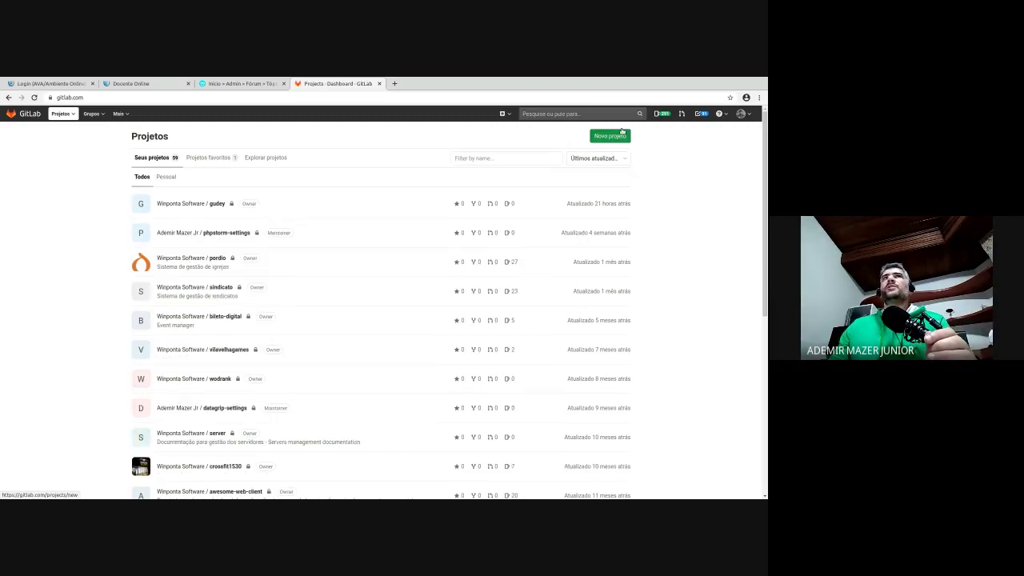
pyautogui.click(95, 113)
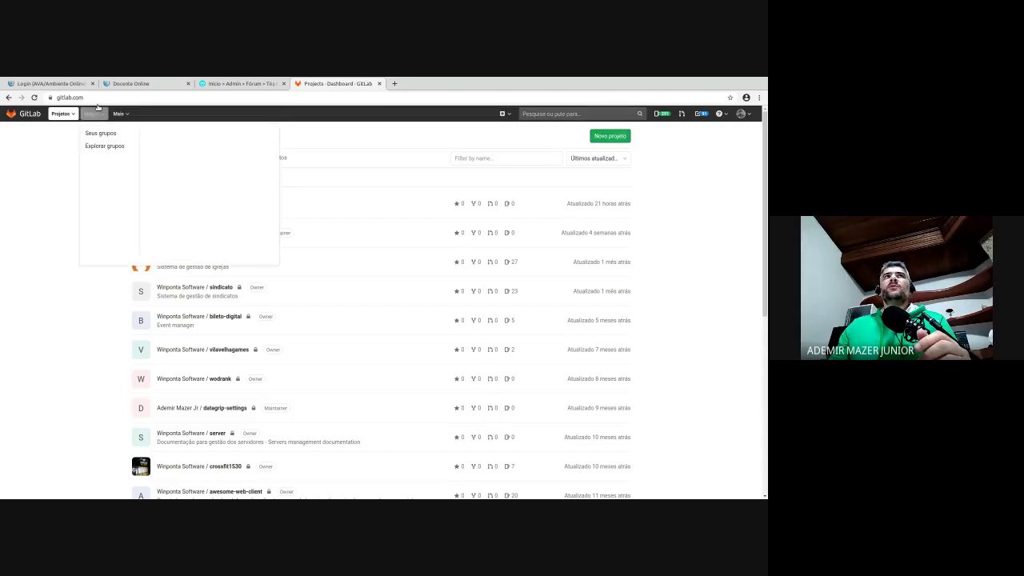
pyautogui.click(108, 333)
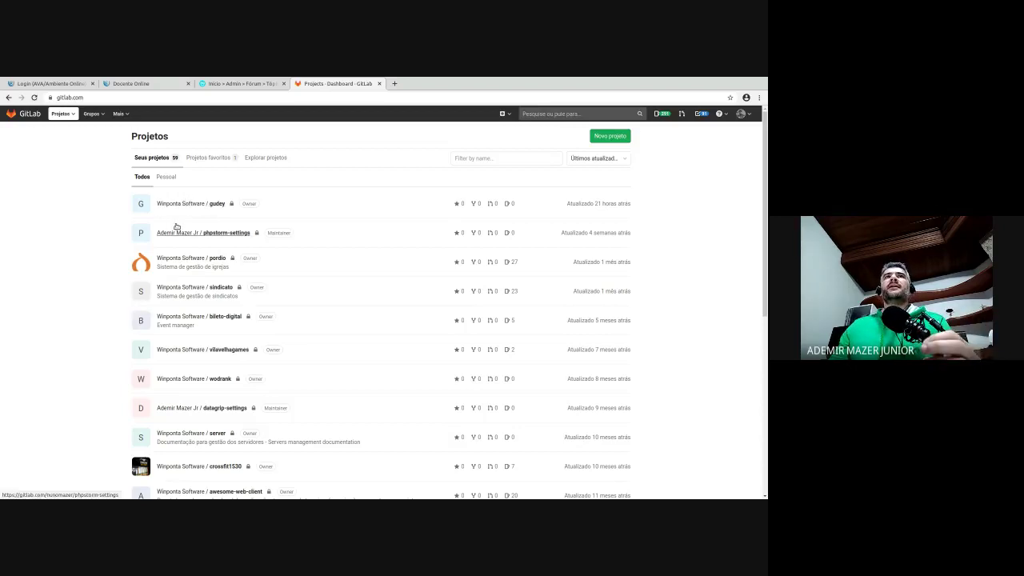
pyautogui.click(608, 136)
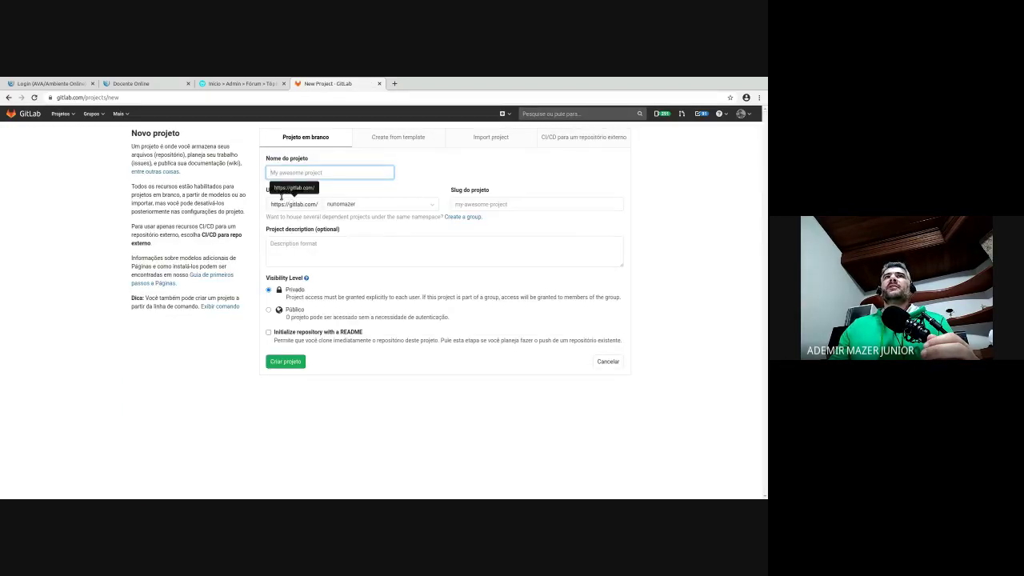
# - Check the project URL namespace options, leaving the namespace unchanged
pyautogui.moveTo(281, 204); pyautogui.dragTo(329, 203)
pyautogui.click(346, 202)
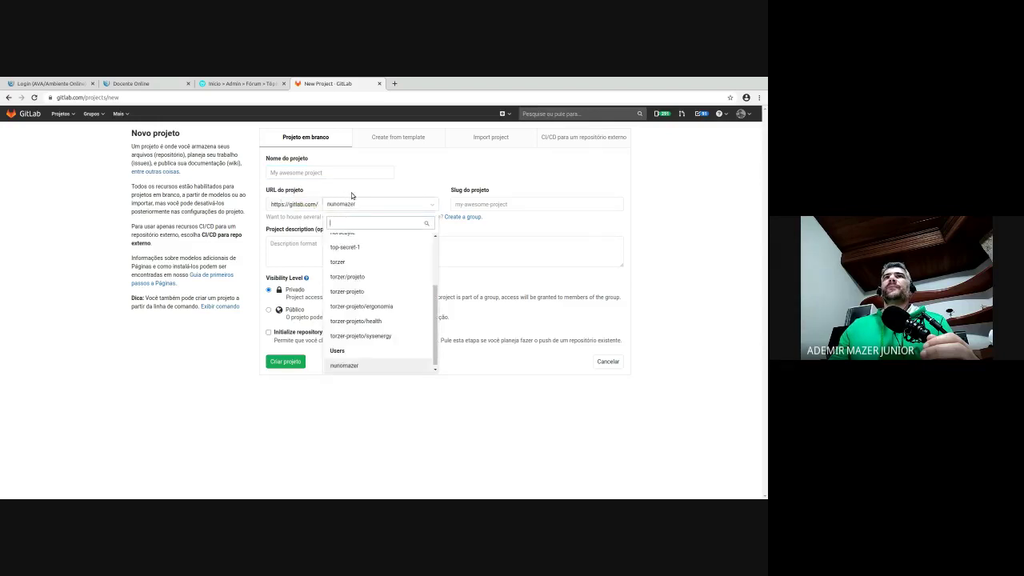
pyautogui.click(351, 196)
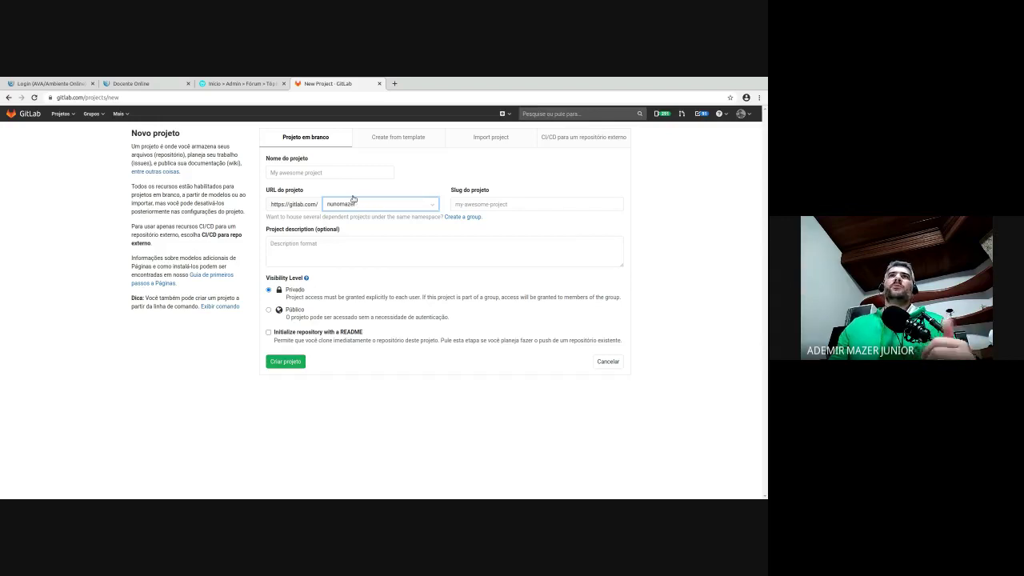
pyautogui.click(525, 200)
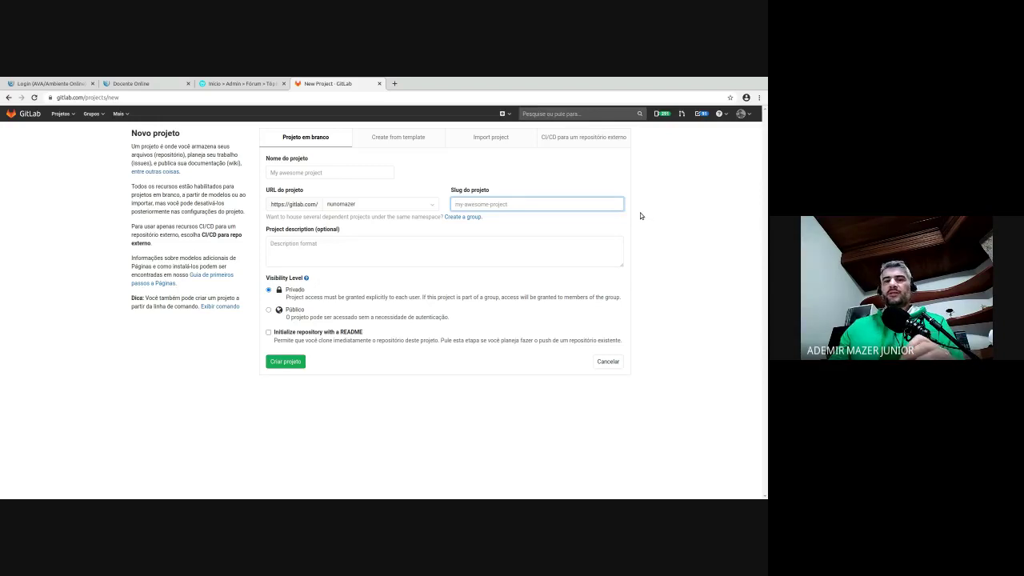
# - Enter 'aula-er' as the project name, then go to Grupos > Seus grupos
pyautogui.click(328, 169)
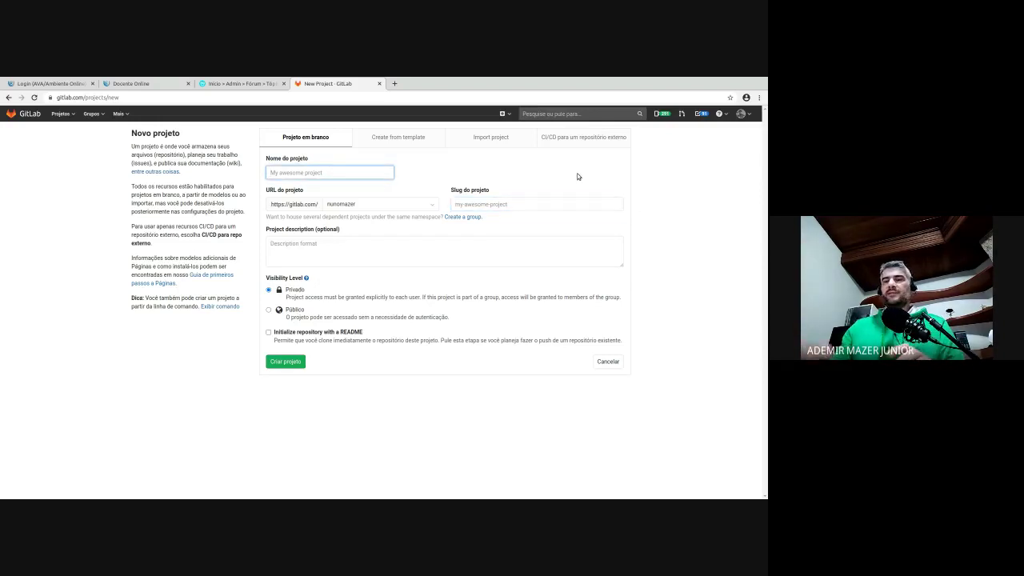
pyautogui.write('aula er')
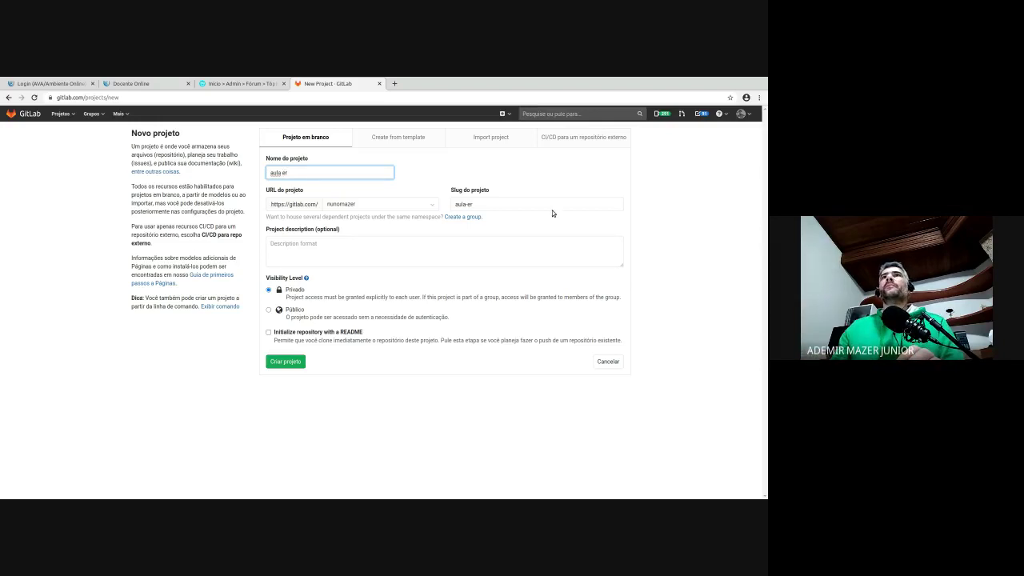
pyautogui.moveTo(480, 200); pyautogui.dragTo(453, 194)
pyautogui.click(441, 222)
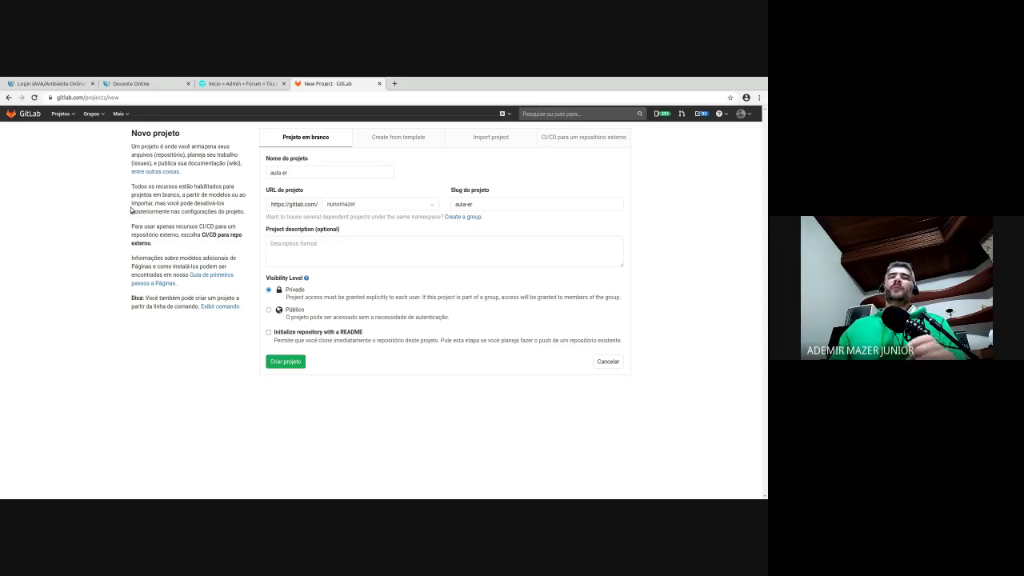
pyautogui.click(92, 113)
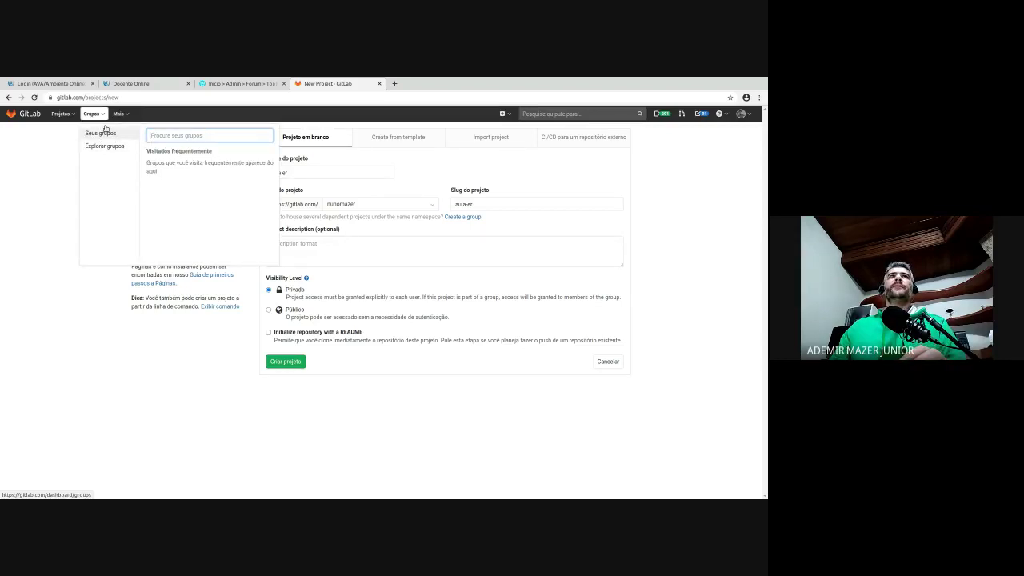
pyautogui.click(106, 129)
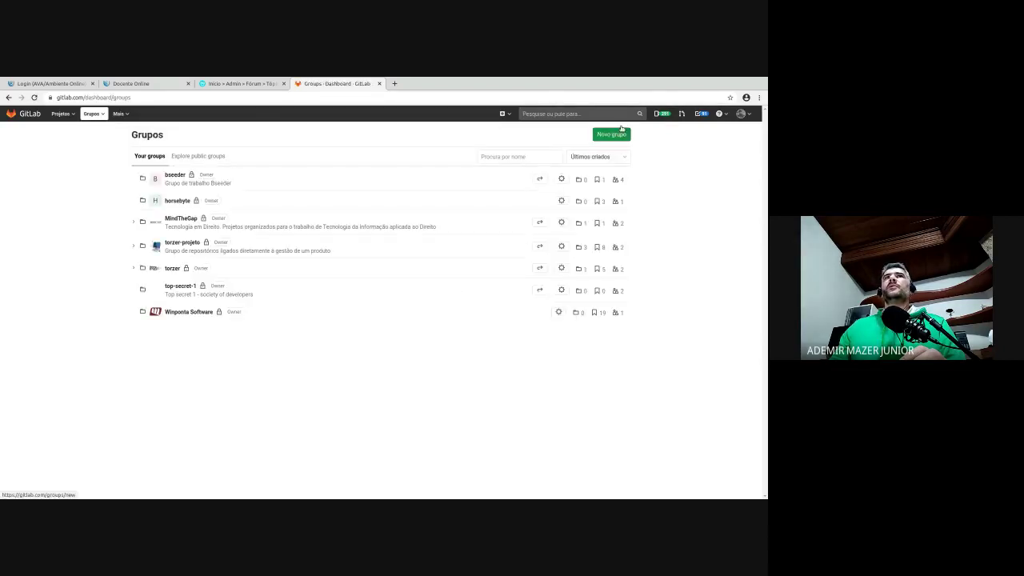
# - Start a new group named 'unicesumar', with its URL auto-filled to match
pyautogui.click(621, 129)
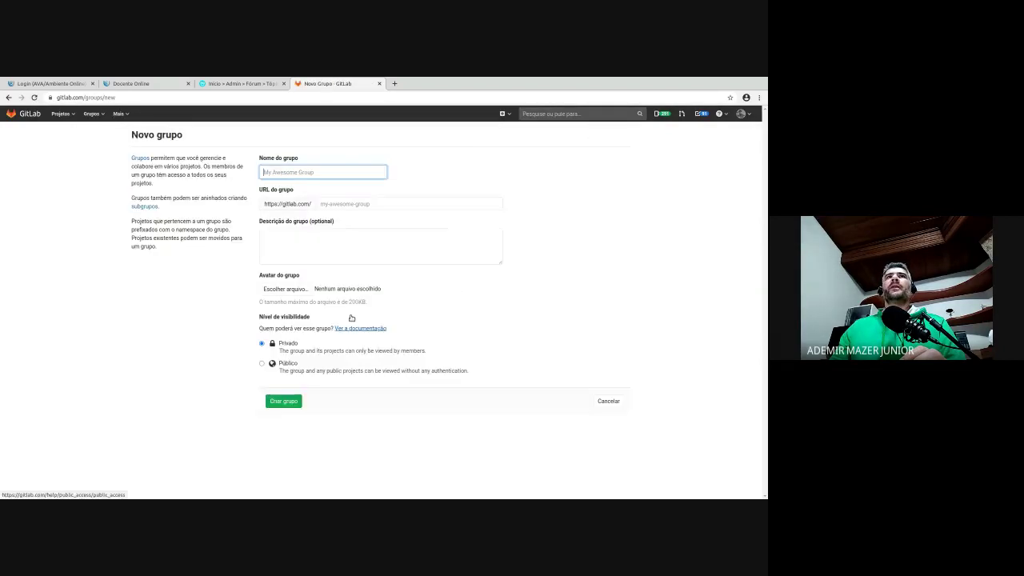
pyautogui.write('unicesu')
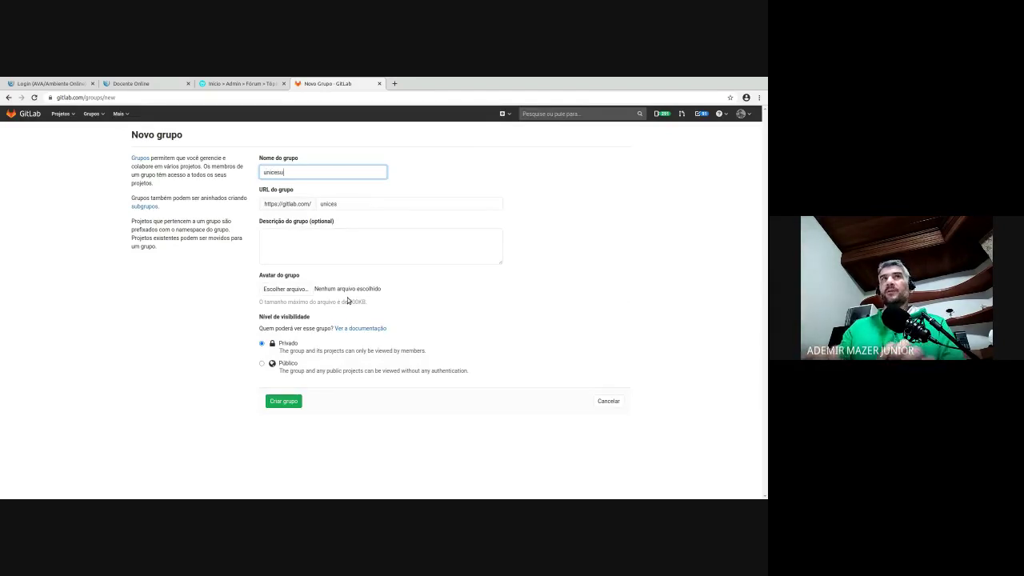
pyautogui.write('mar')
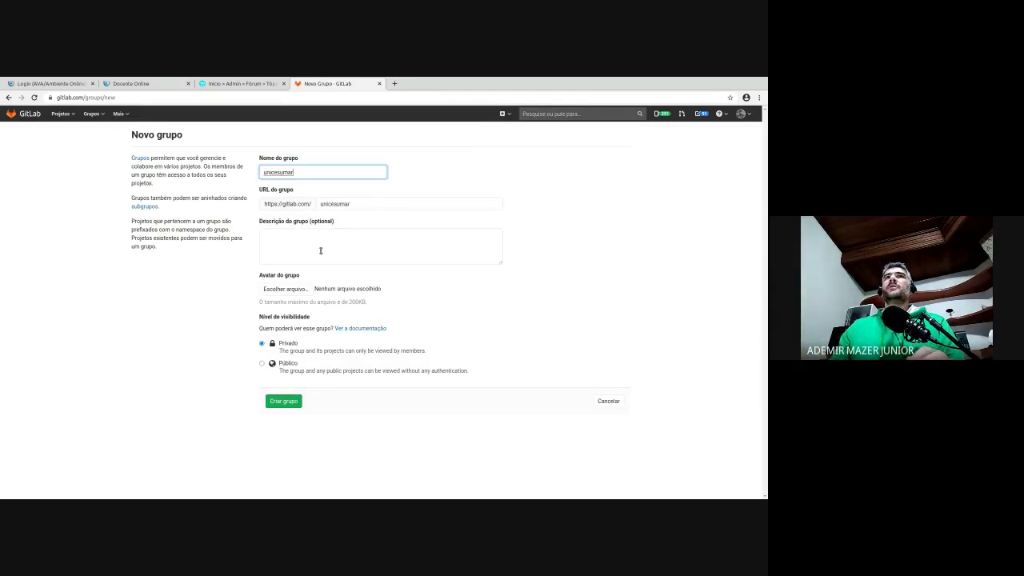
pyautogui.click(320, 251)
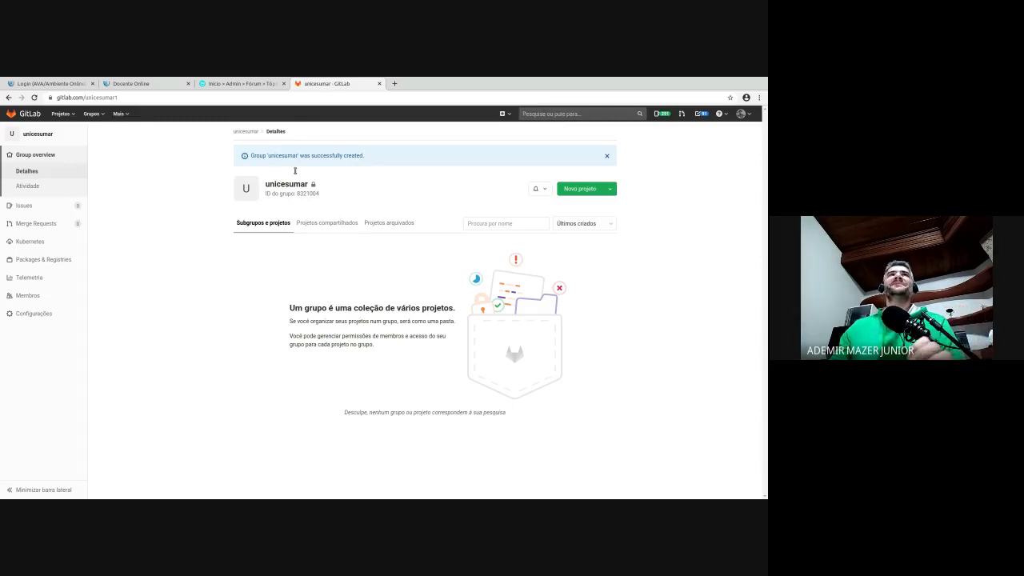
# - Go to Configurações > Geral, review the name and group ID 8321004, then expand Avançado
pyautogui.click(101, 100)
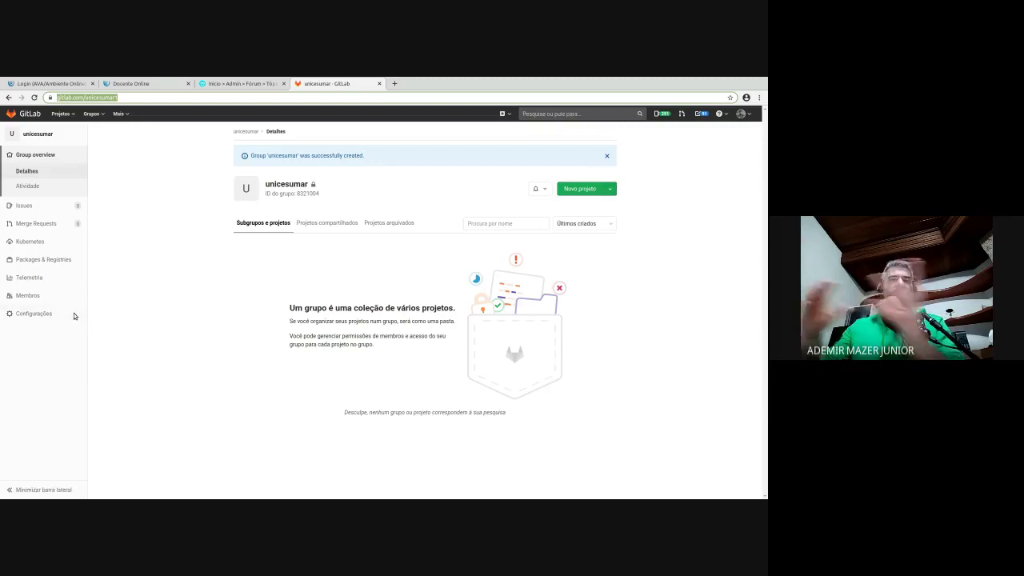
pyautogui.moveTo(60, 313)
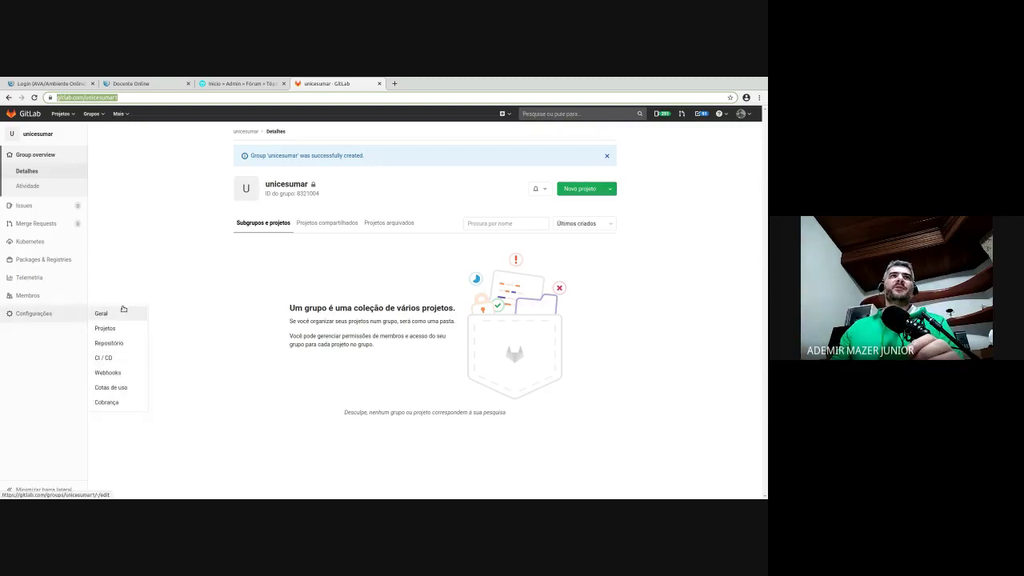
pyautogui.click(121, 306)
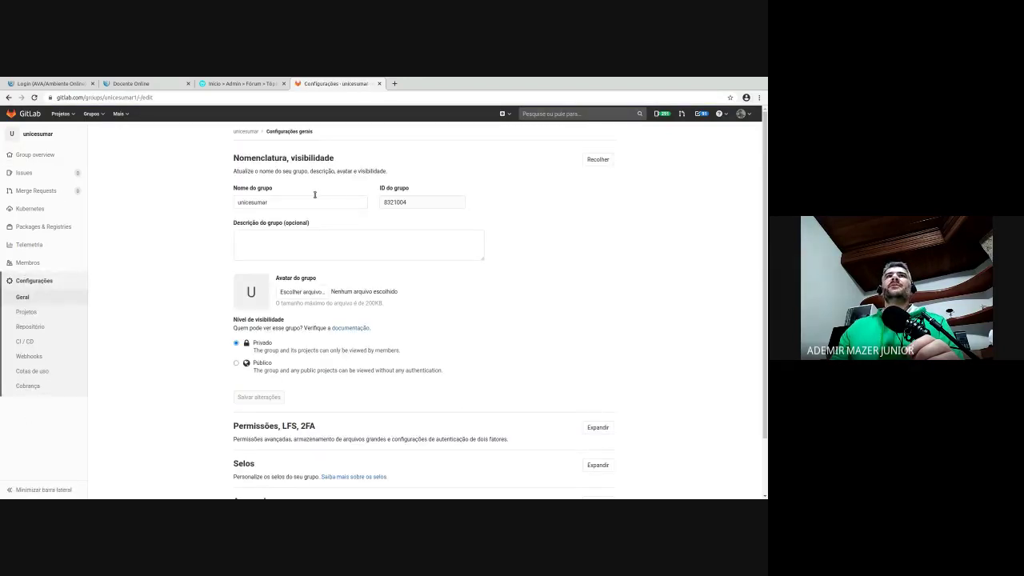
pyautogui.scroll(-1, 320, 216)
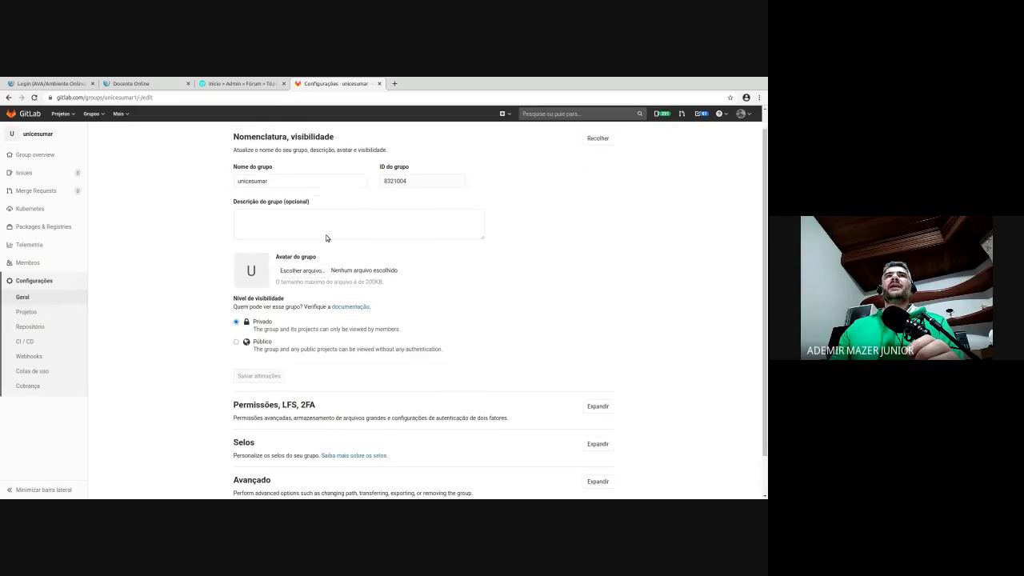
pyautogui.click(148, 97)
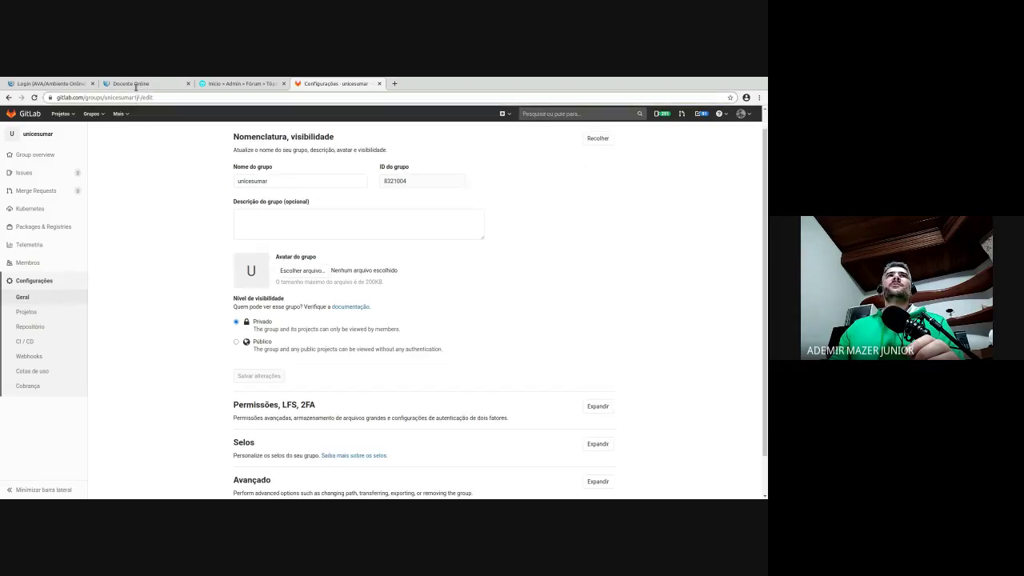
pyautogui.click(276, 173)
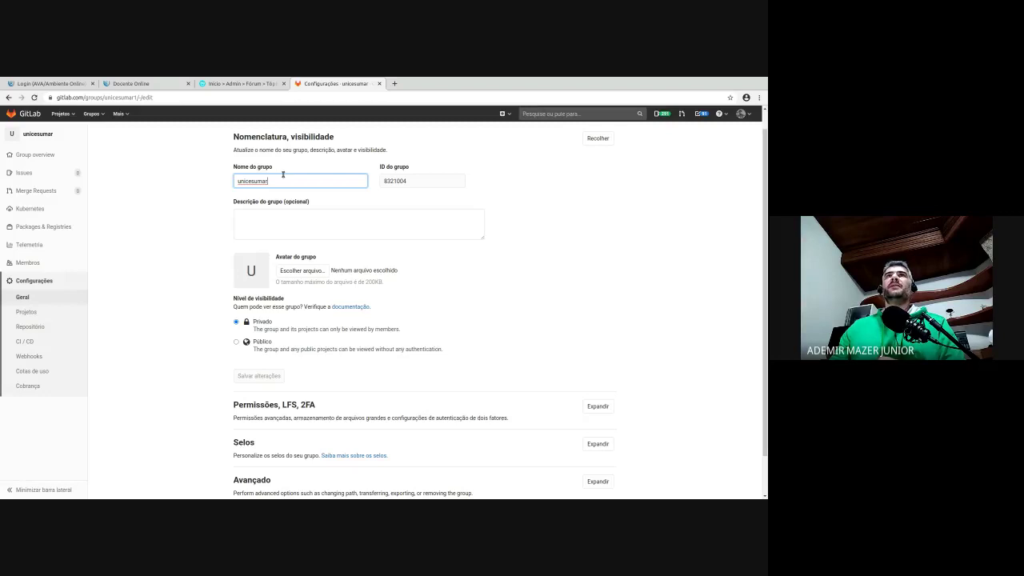
pyautogui.click(406, 176)
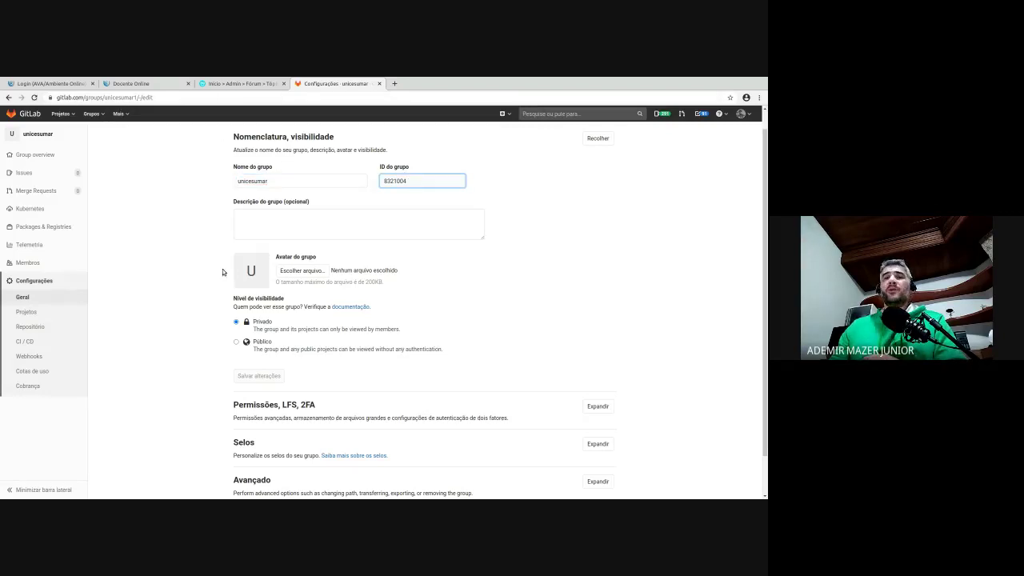
pyautogui.scroll(-1, 250, 272)
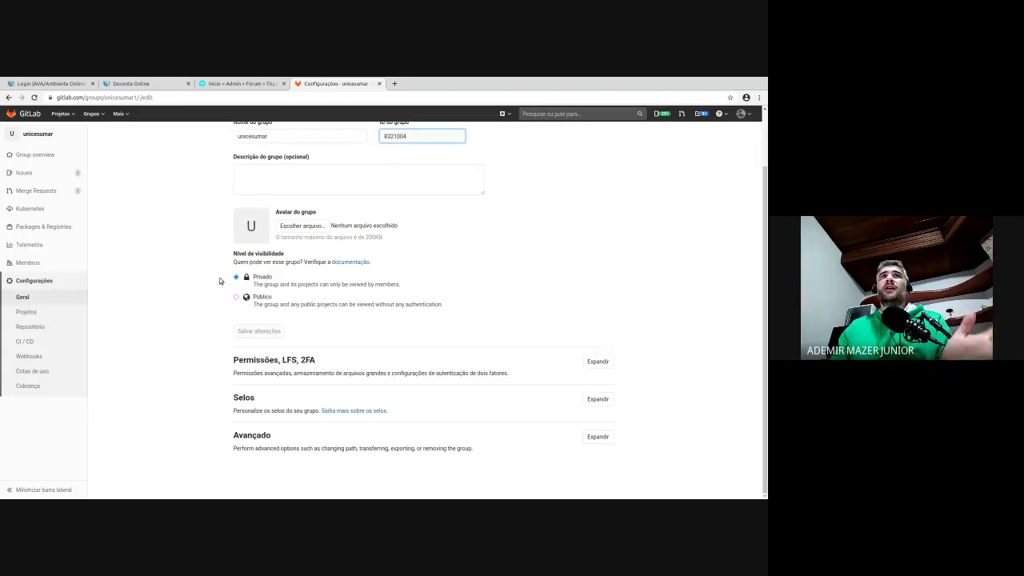
pyautogui.click(596, 436)
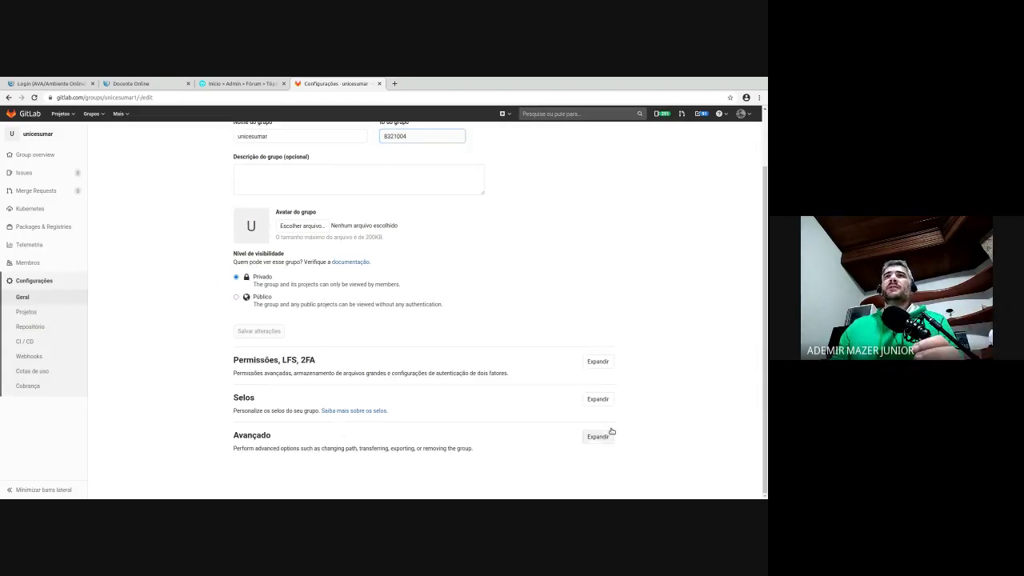
# - Change the group path to 'unicesumar-prof-' plus the teacher's name
pyautogui.scroll(-9, 677, 378)
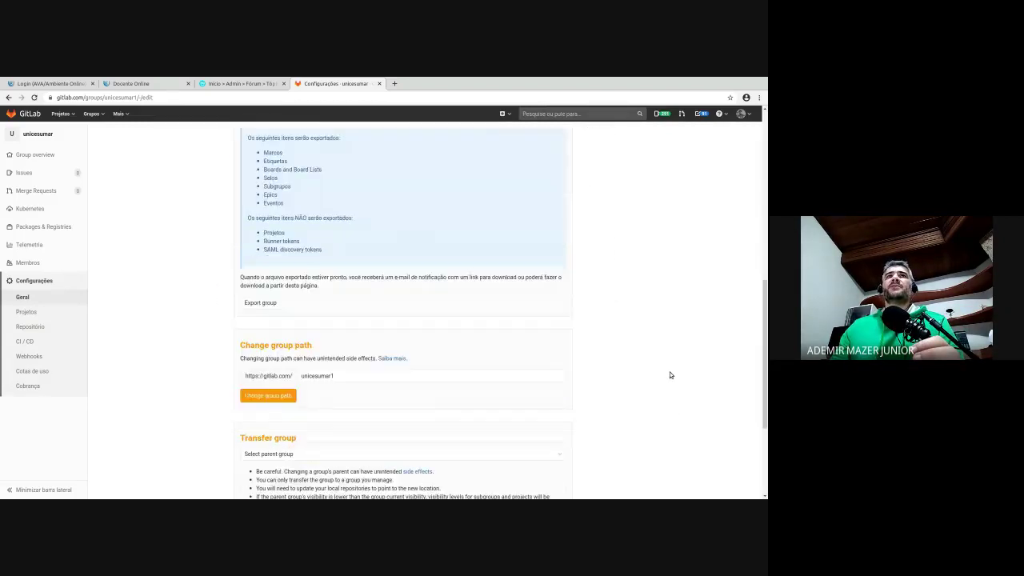
pyautogui.scroll(-2, 667, 375)
pyautogui.click(472, 292)
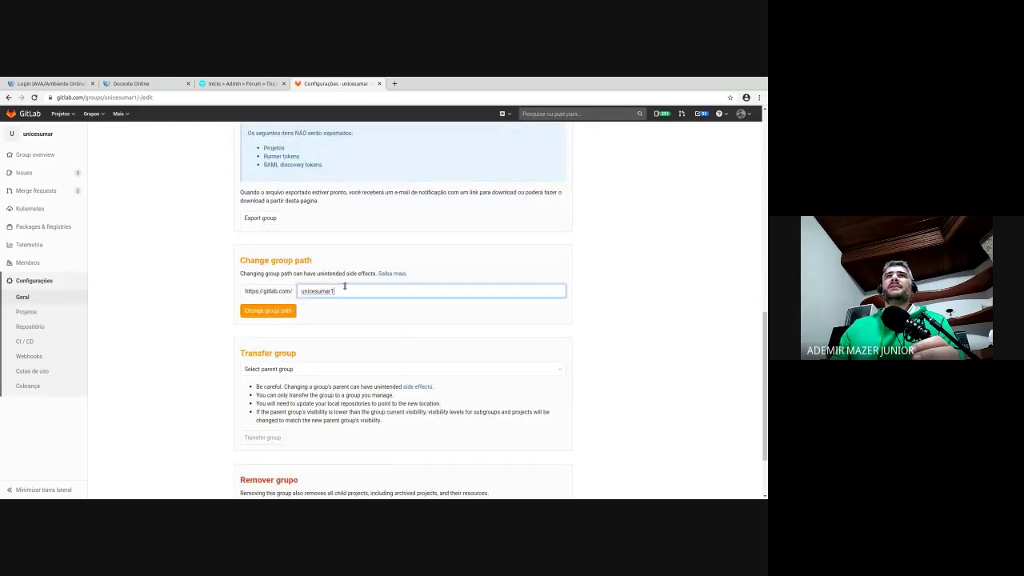
pyautogui.press('BackSpace')
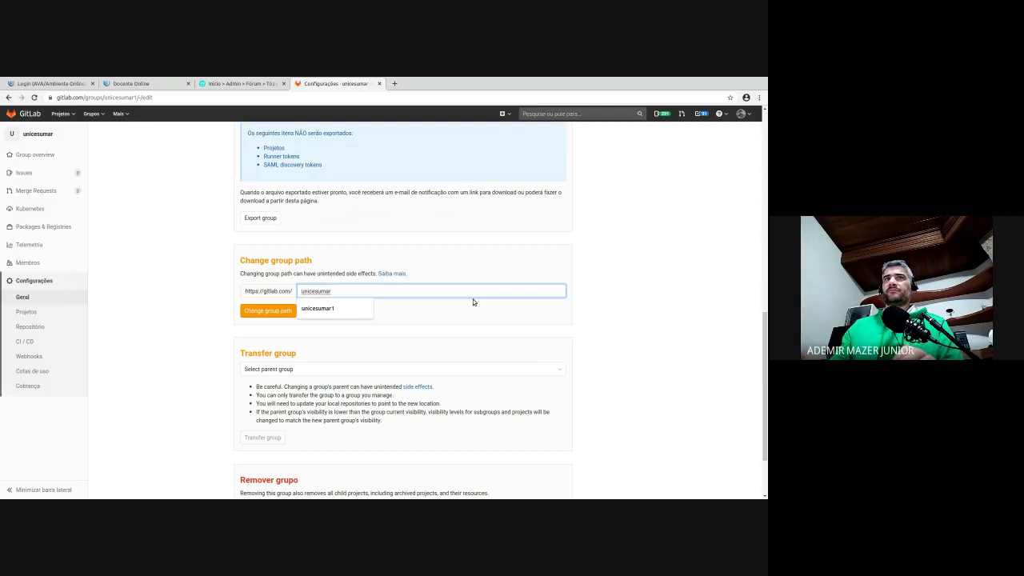
pyautogui.write('-prof-ademir')
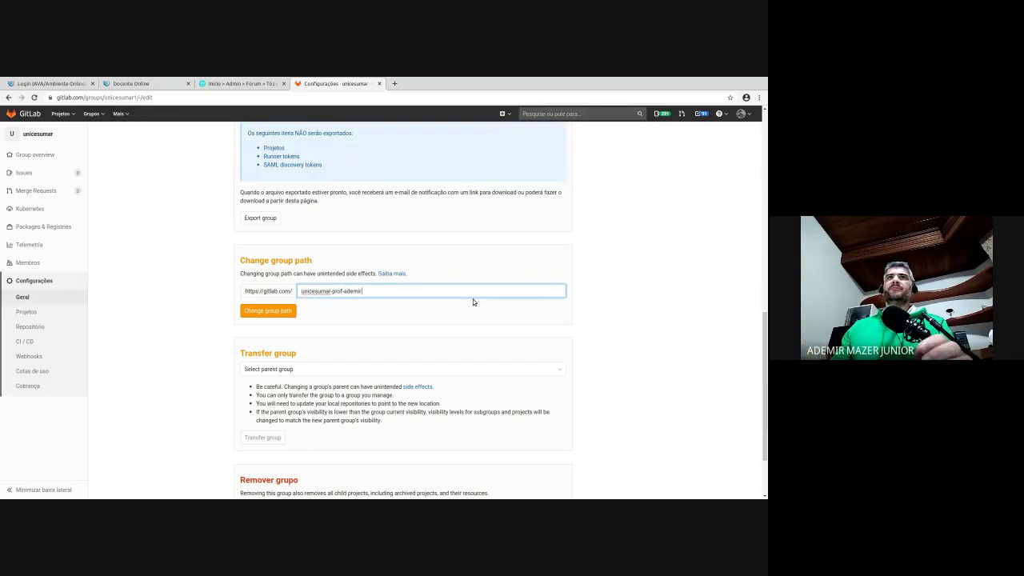
pyautogui.click(268, 311)
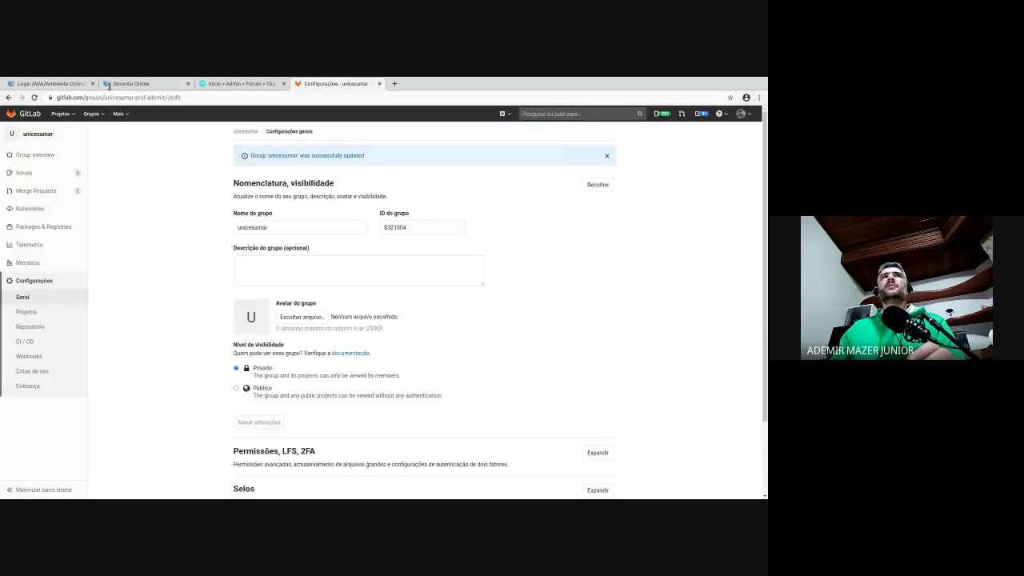
# - Check the new group path in the page address
pyautogui.moveTo(108, 97); pyautogui.dragTo(164, 91)
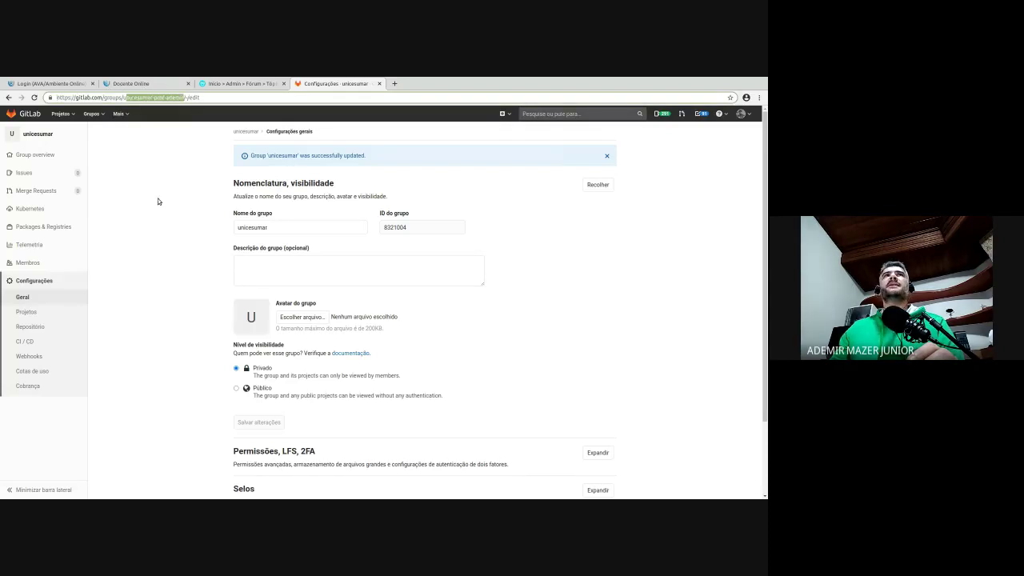
pyautogui.click(282, 227)
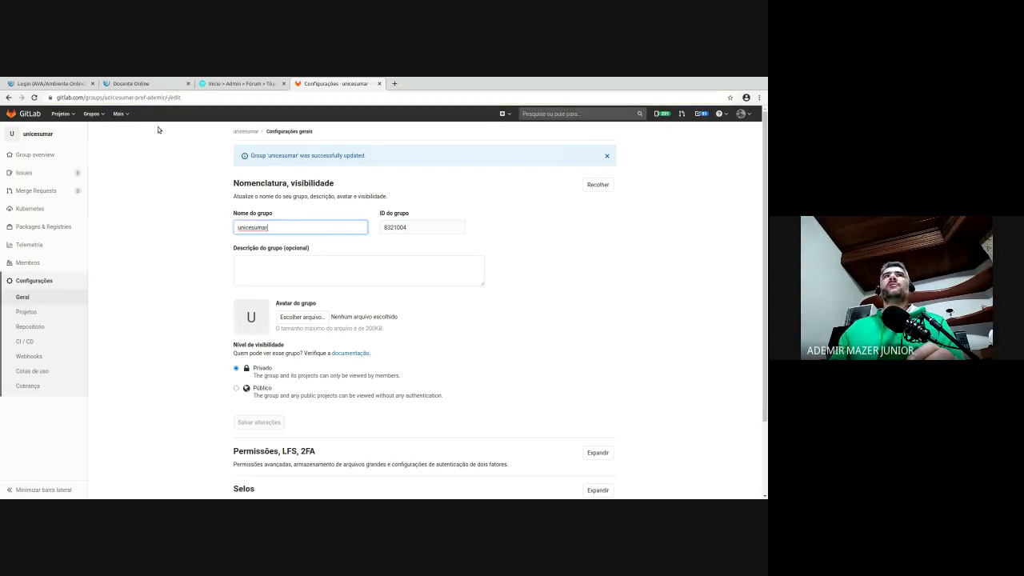
pyautogui.moveTo(126, 97); pyautogui.dragTo(181, 96)
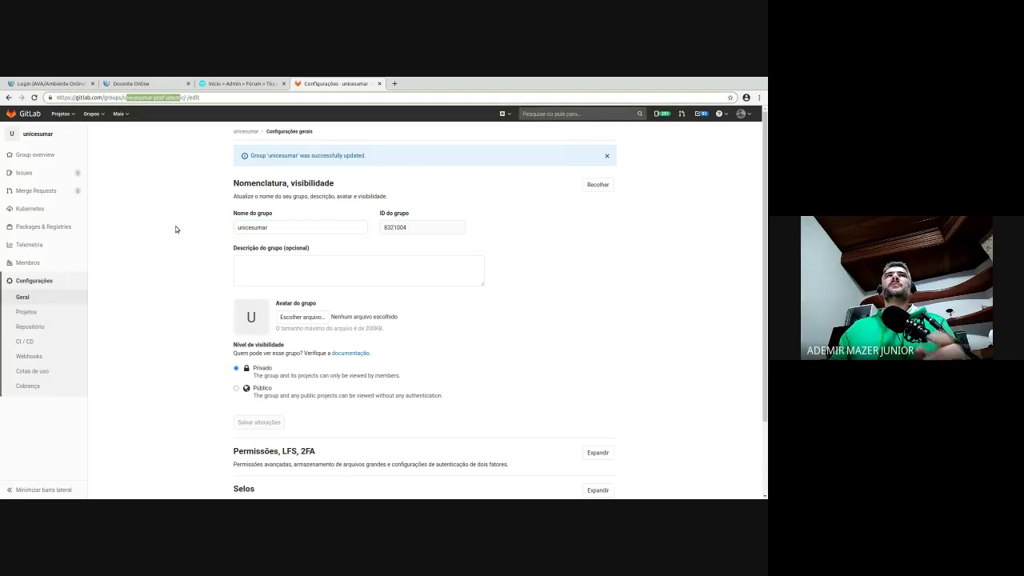
pyautogui.click(176, 229)
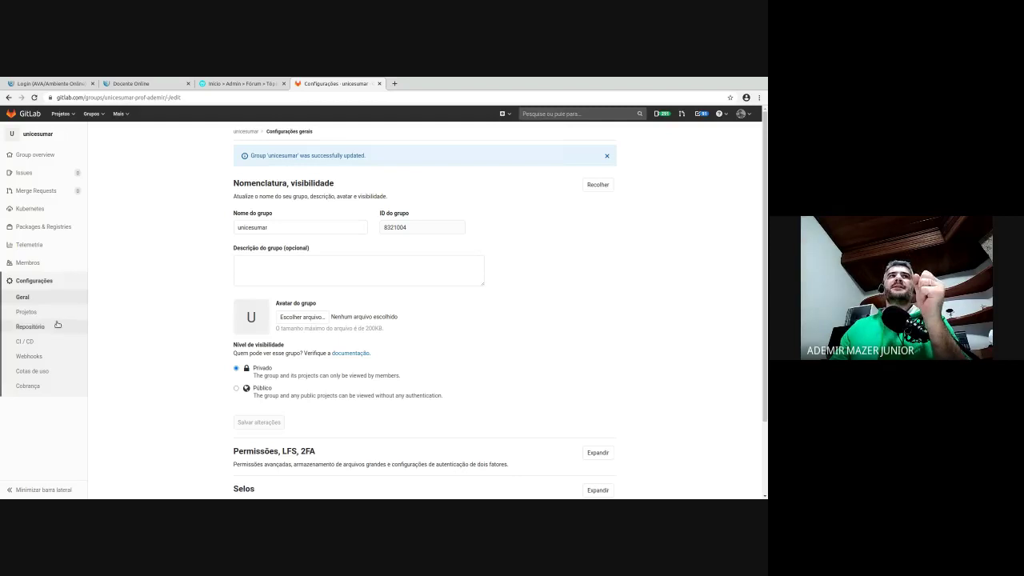
# - On the Membros page, search the user's username and select the first match to invite
pyautogui.click(32, 262)
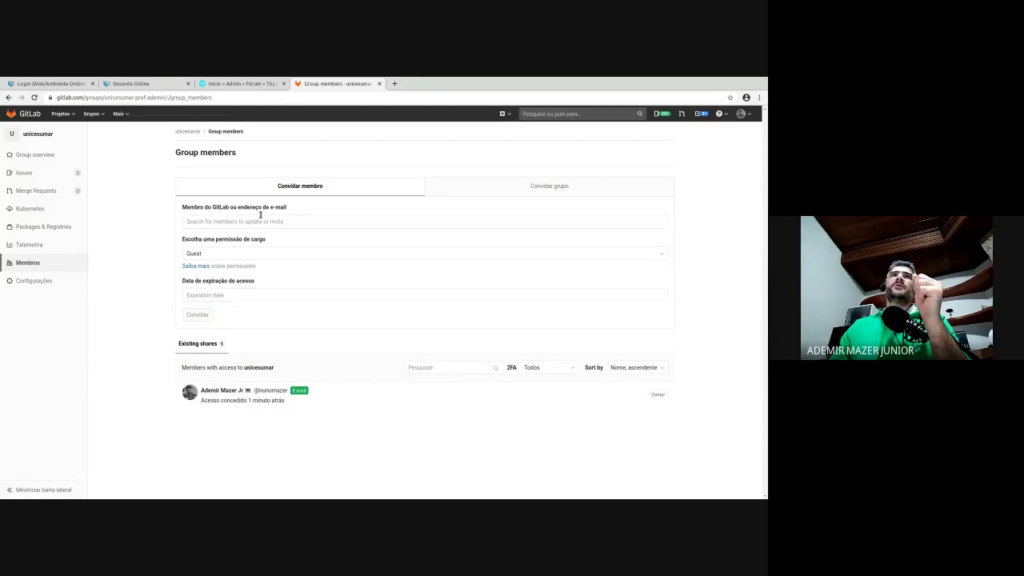
pyautogui.click(260, 217)
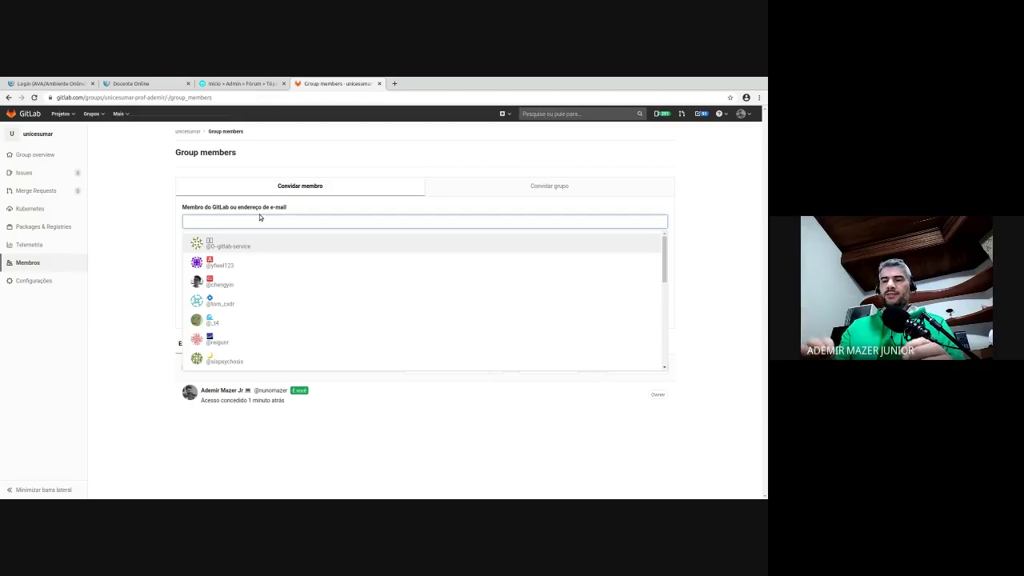
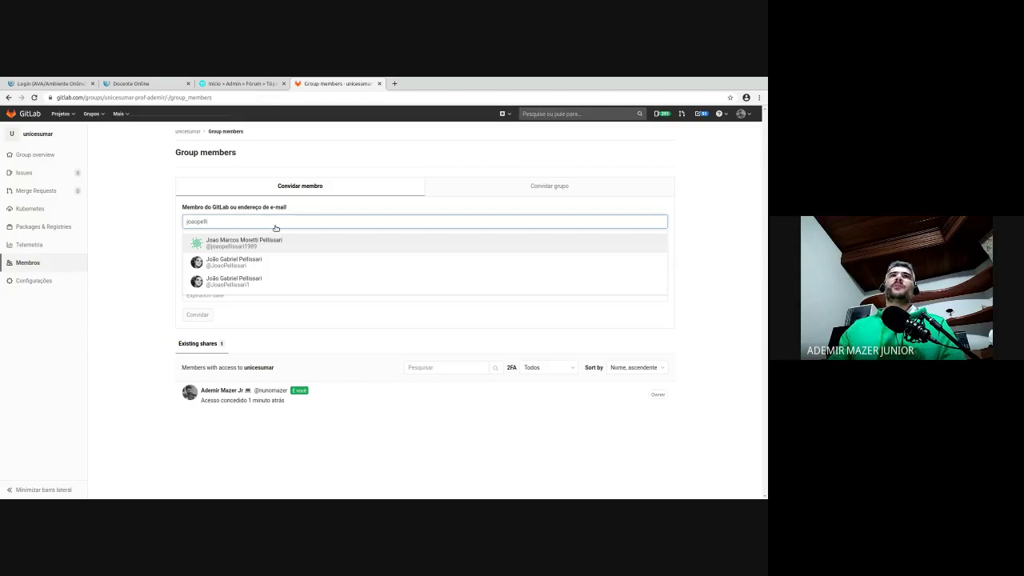
pyautogui.click(340, 240)
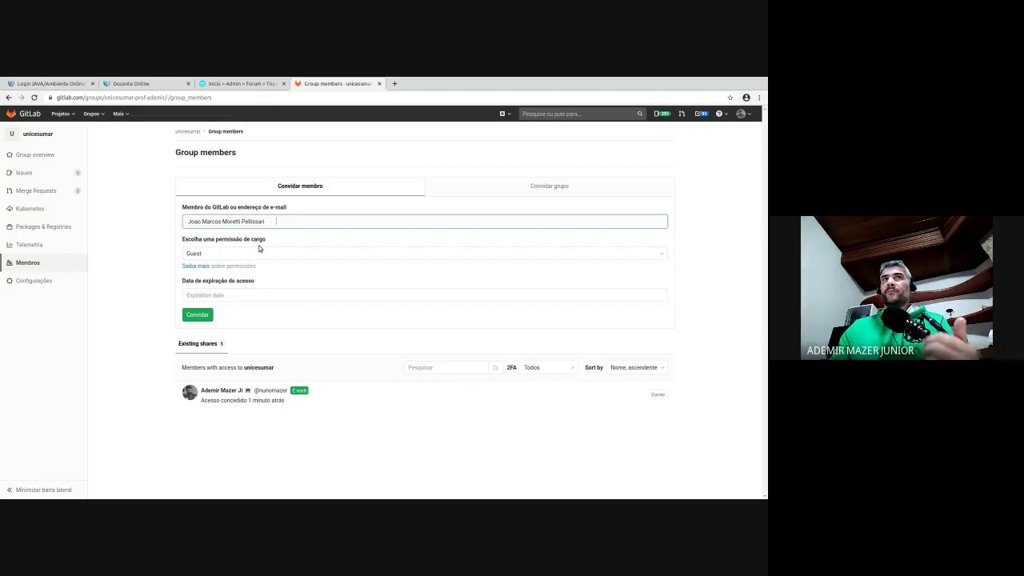
# - Step the invite role through Reporter, Developer and Maintainer to Owner
pyautogui.press('Tab')
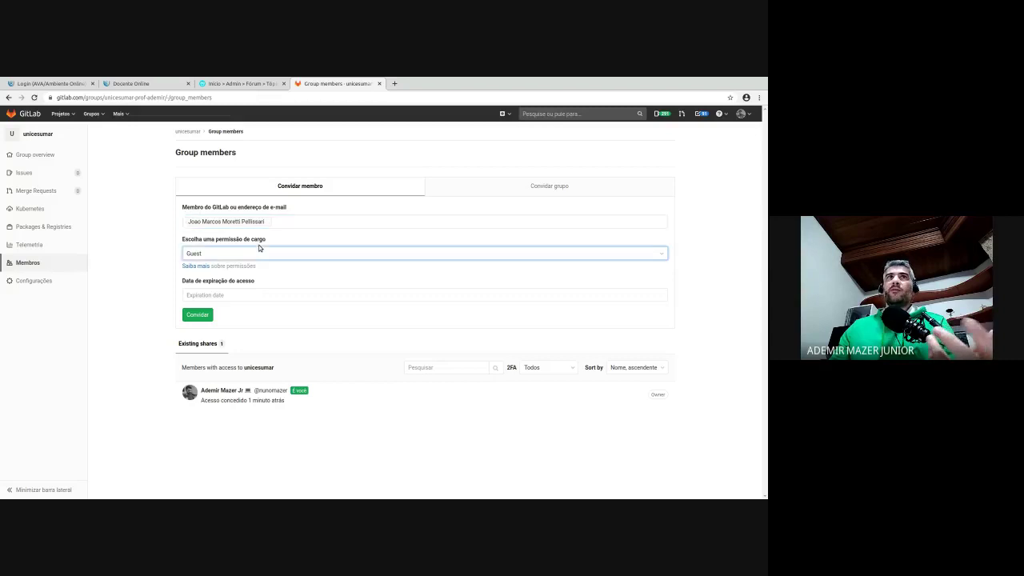
pyautogui.press('Down')
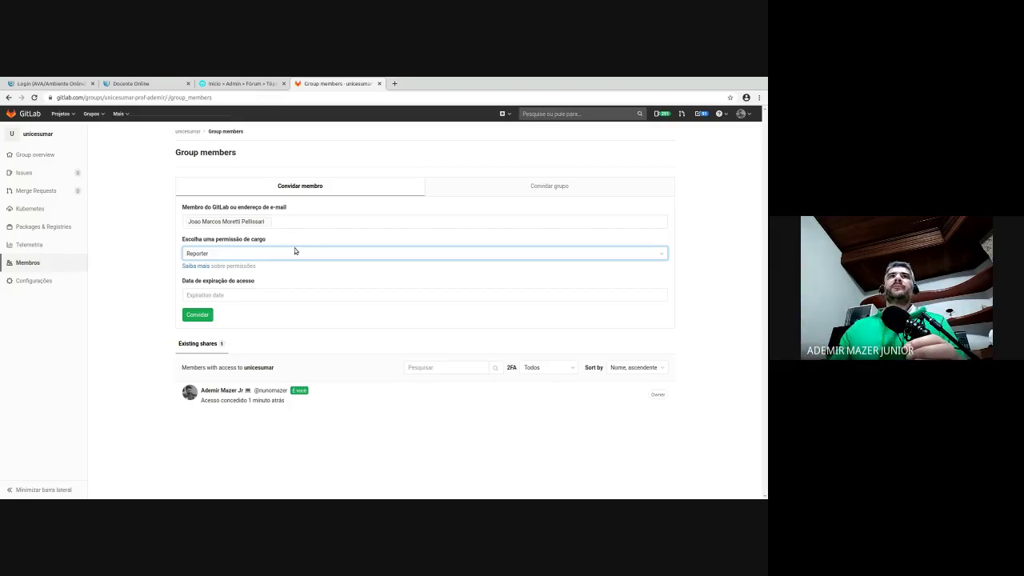
pyautogui.click(287, 275)
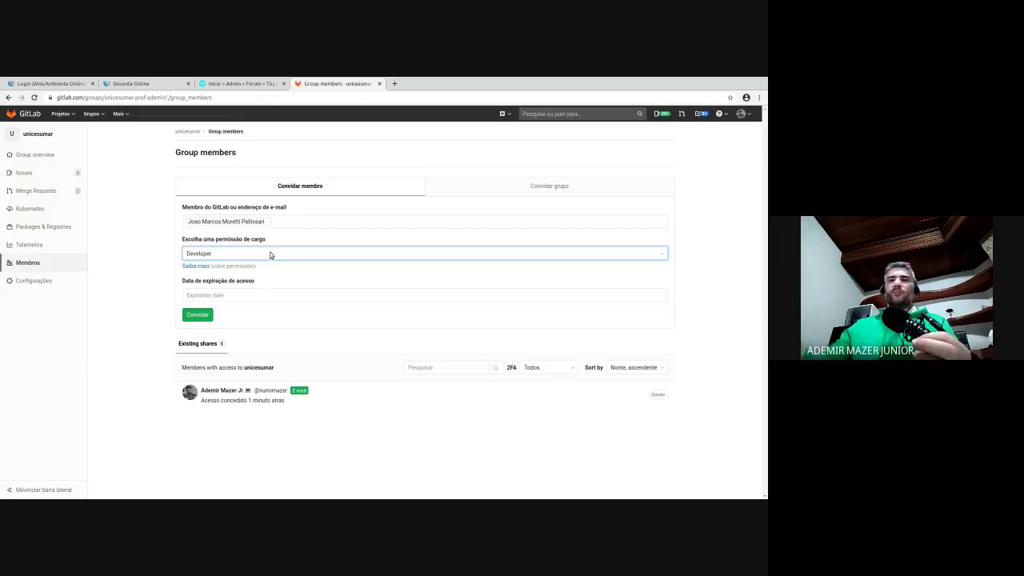
pyautogui.click(280, 280)
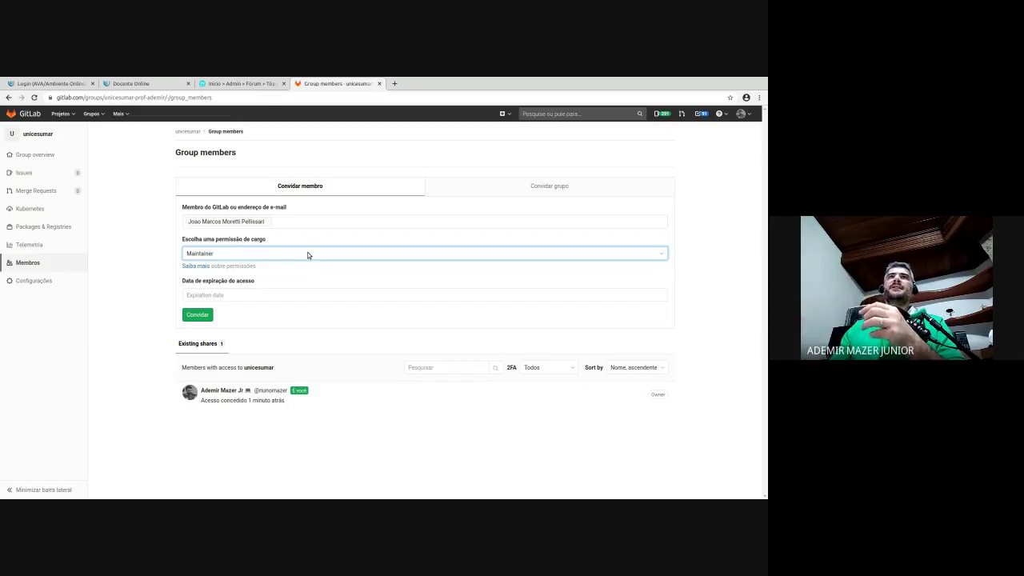
pyautogui.press('Down')
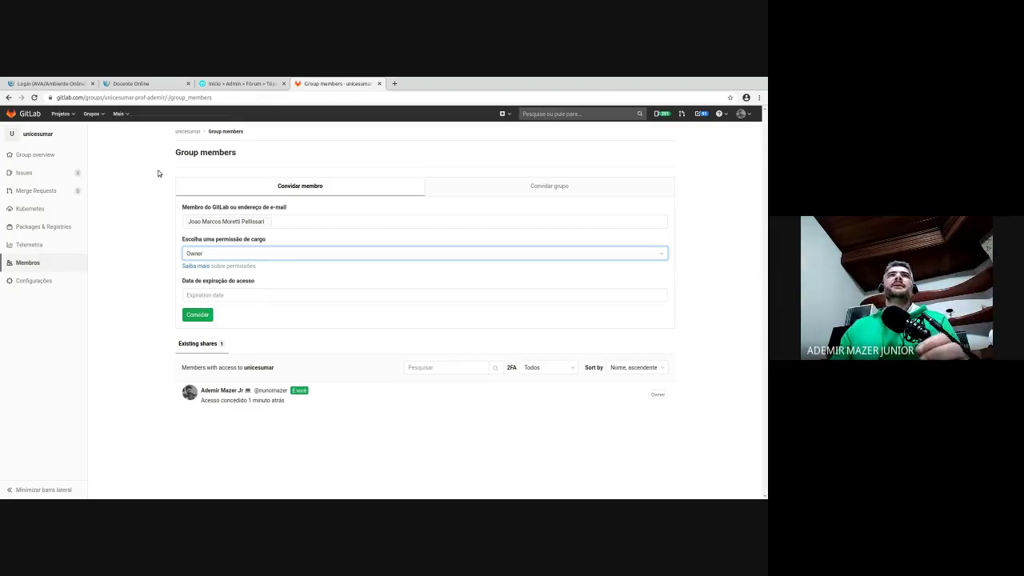
# - Open the unicesumar group's Detalhes page, which lists no subgroups or projects
pyautogui.moveTo(47, 149)
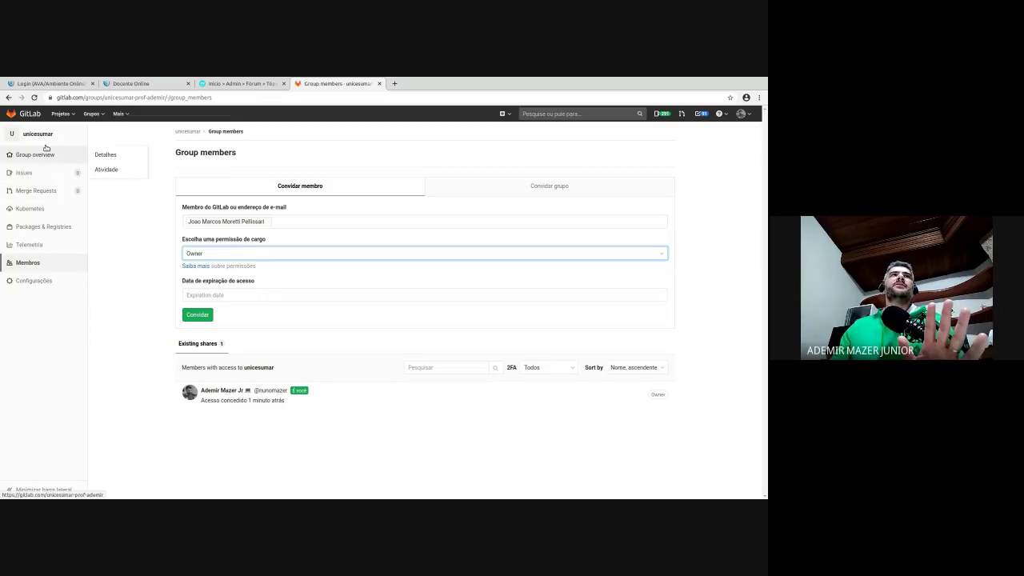
pyautogui.click(46, 150)
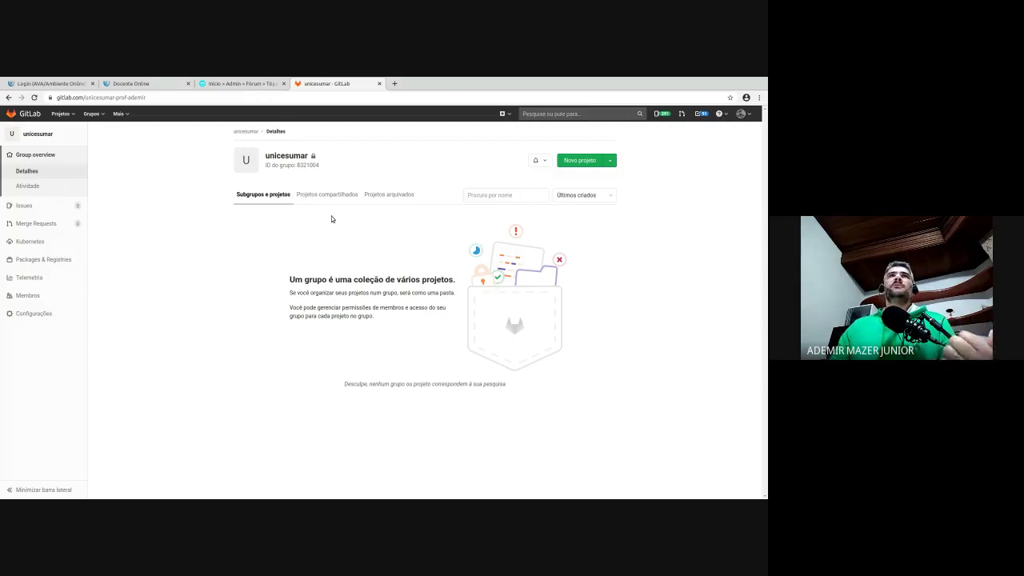
pyautogui.click(72, 112)
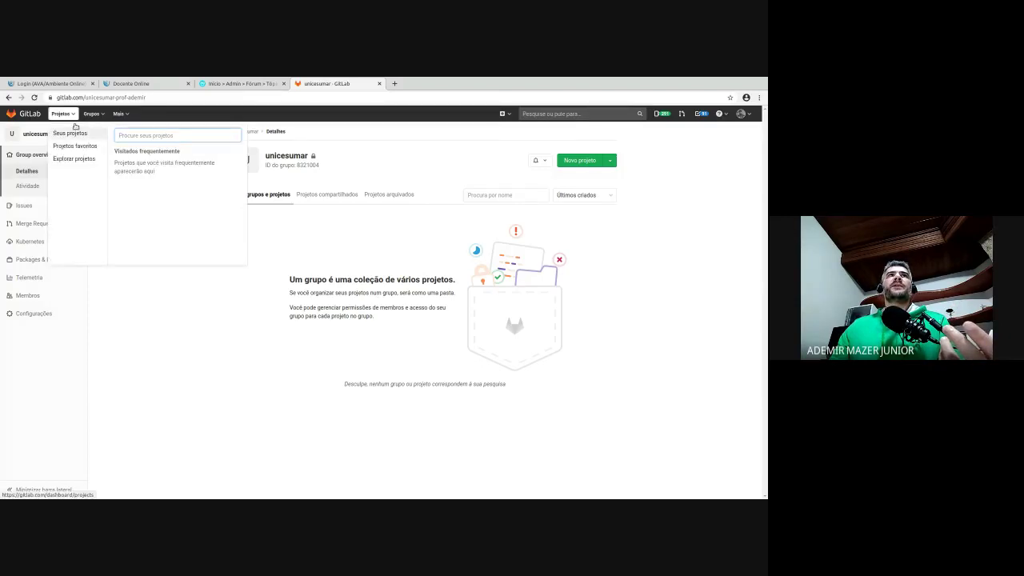
# - Show the account's 59 projects, such as gudey and pordio, and scroll through them
pyautogui.click(75, 130)
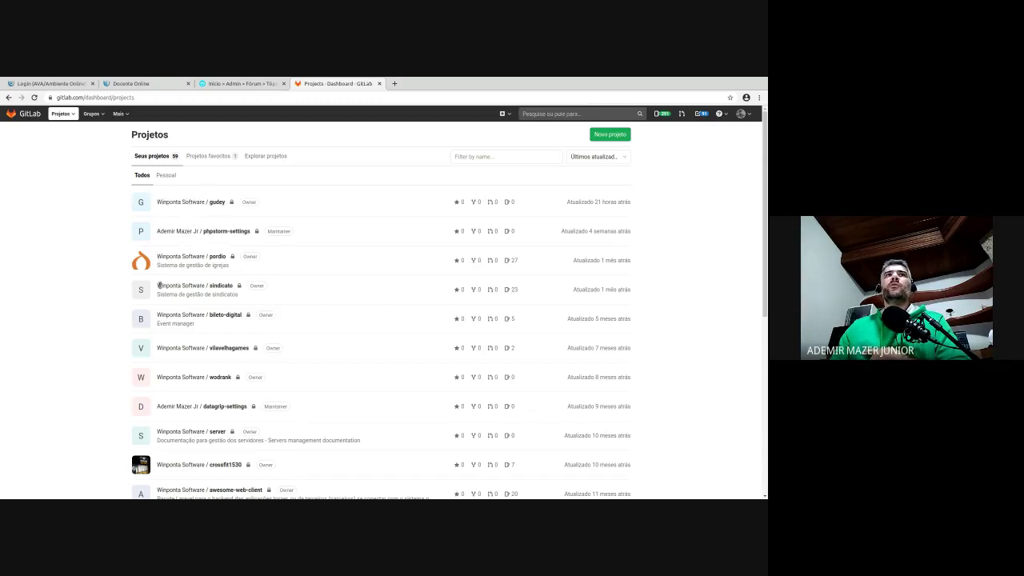
pyautogui.scroll(-1, 196, 352)
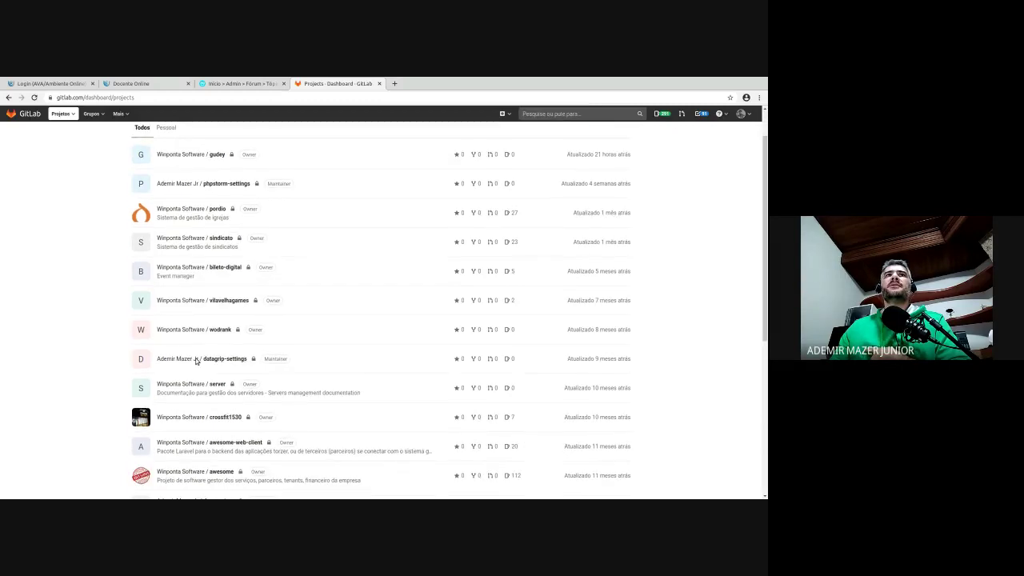
pyautogui.scroll(-4, 196, 360)
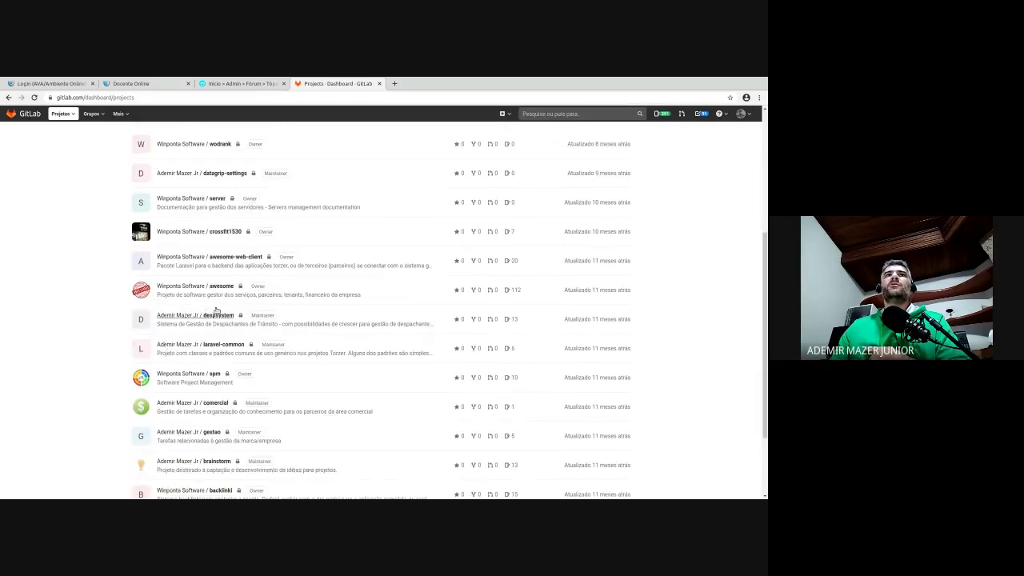
# - Search groups for 'w', go to Winponta Software (group 561414) and browse its projects
pyautogui.scroll(5, 286, 343)
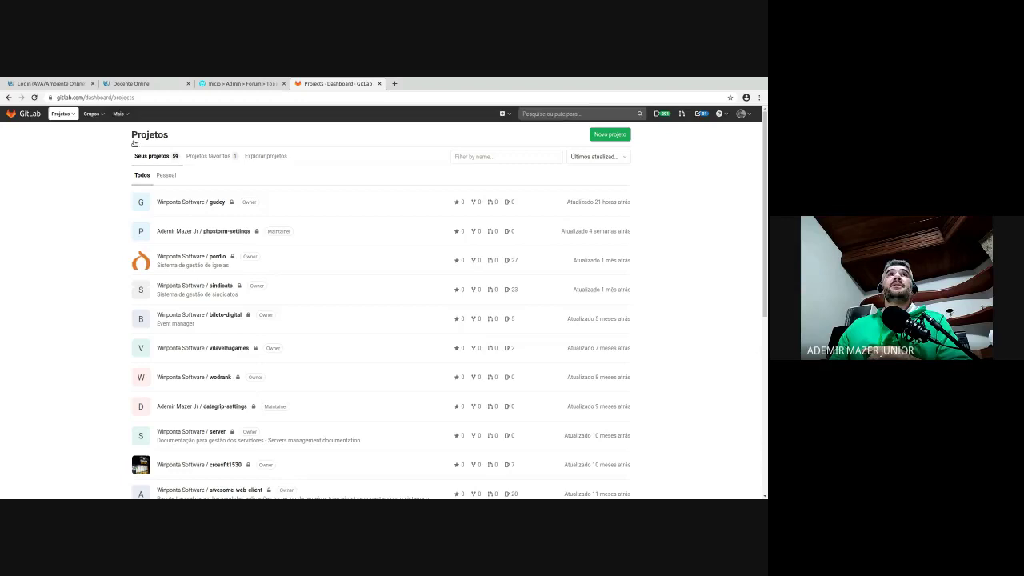
pyautogui.click(94, 113)
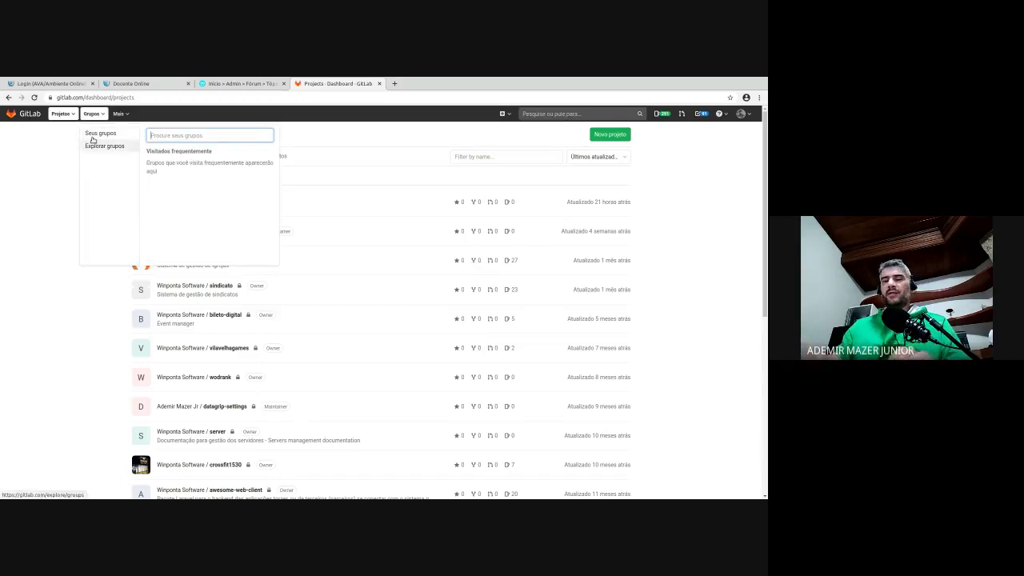
pyautogui.write('win')
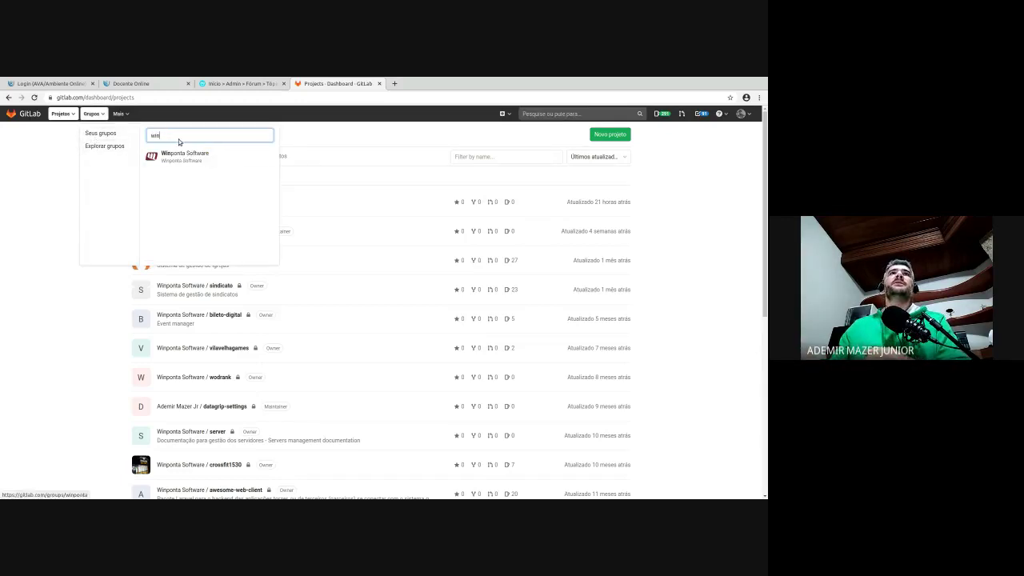
pyautogui.press('Return')
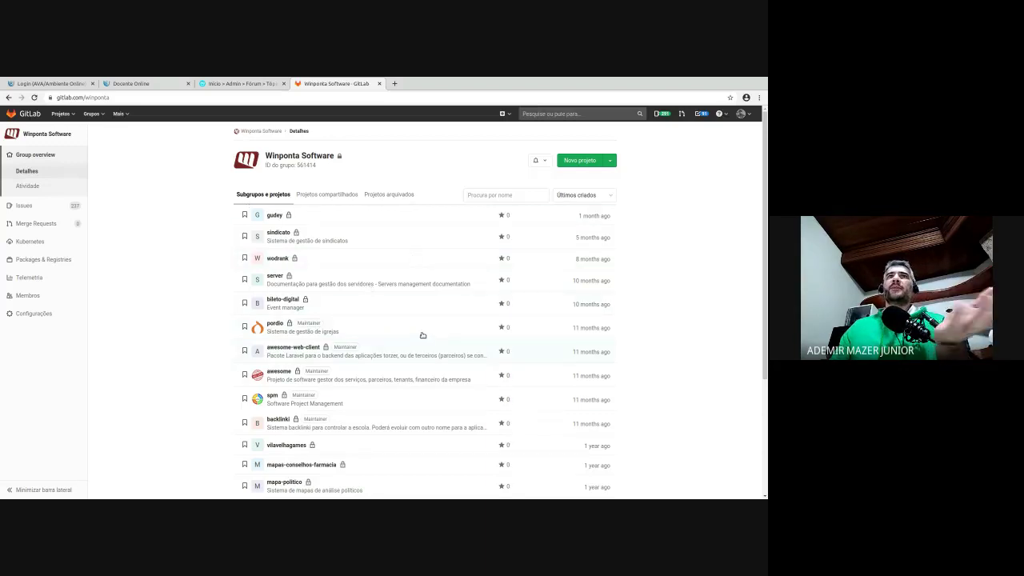
pyautogui.scroll(-5, 272, 228)
pyautogui.scroll(5, 396, 342)
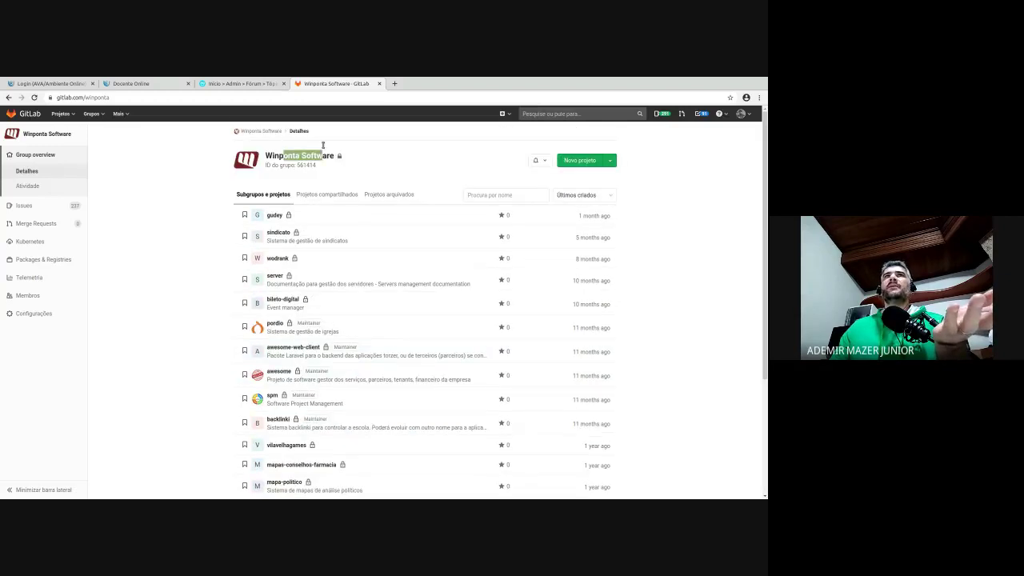
# - Find the unicesumar group with a 'unic' search and start a new project in it
pyautogui.click(88, 114)
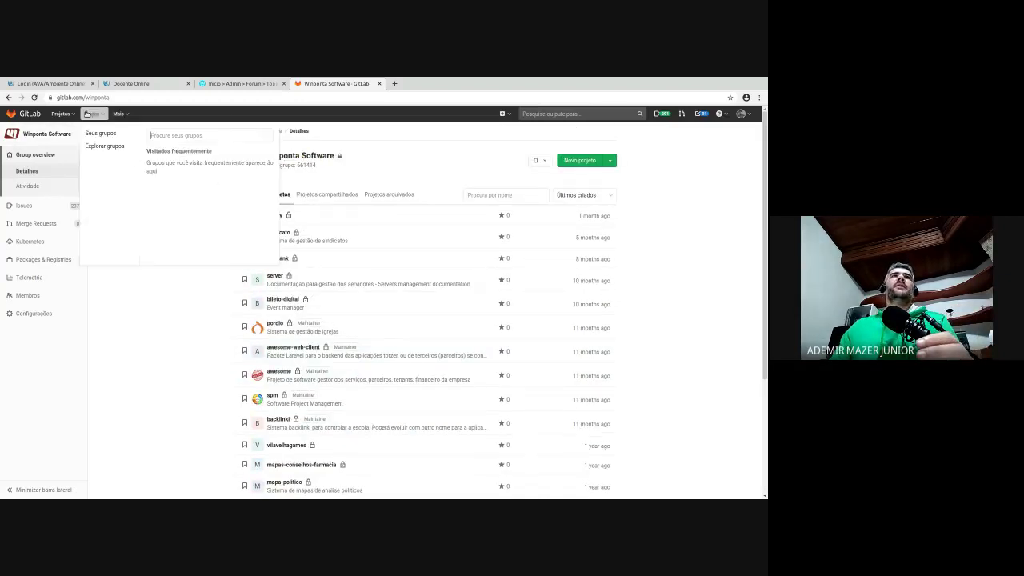
pyautogui.write('unic')
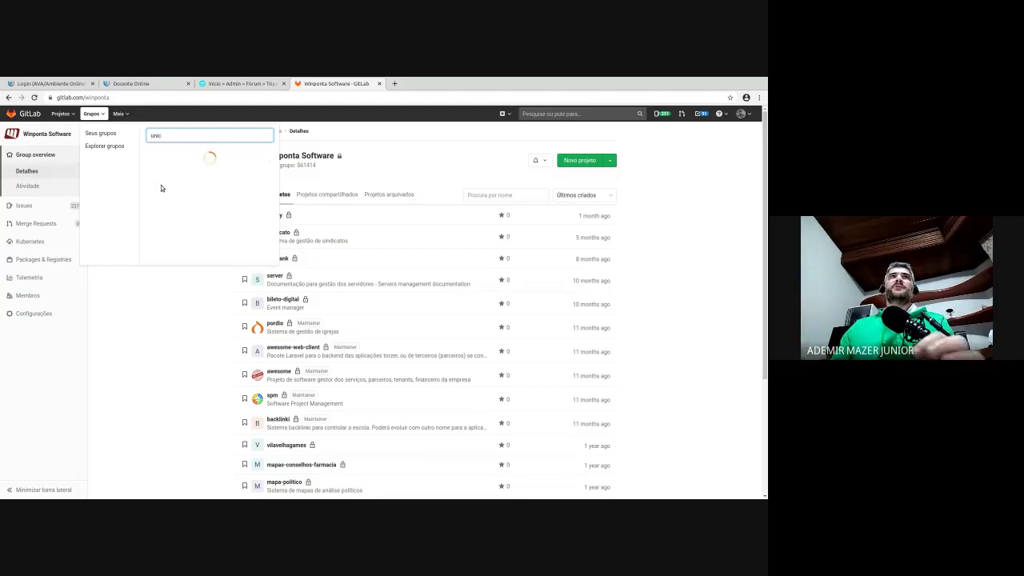
pyautogui.press('Return')
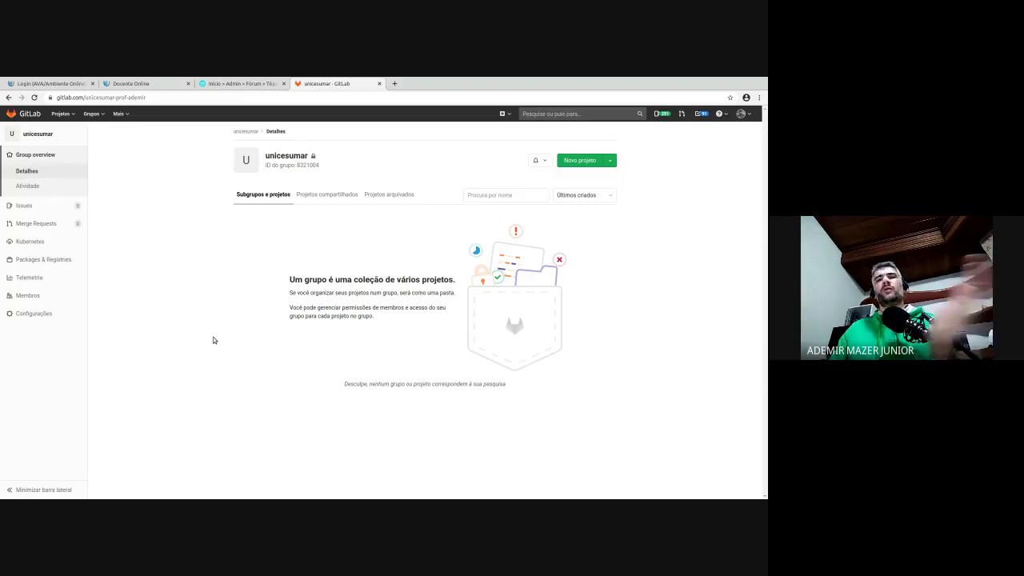
pyautogui.click(605, 162)
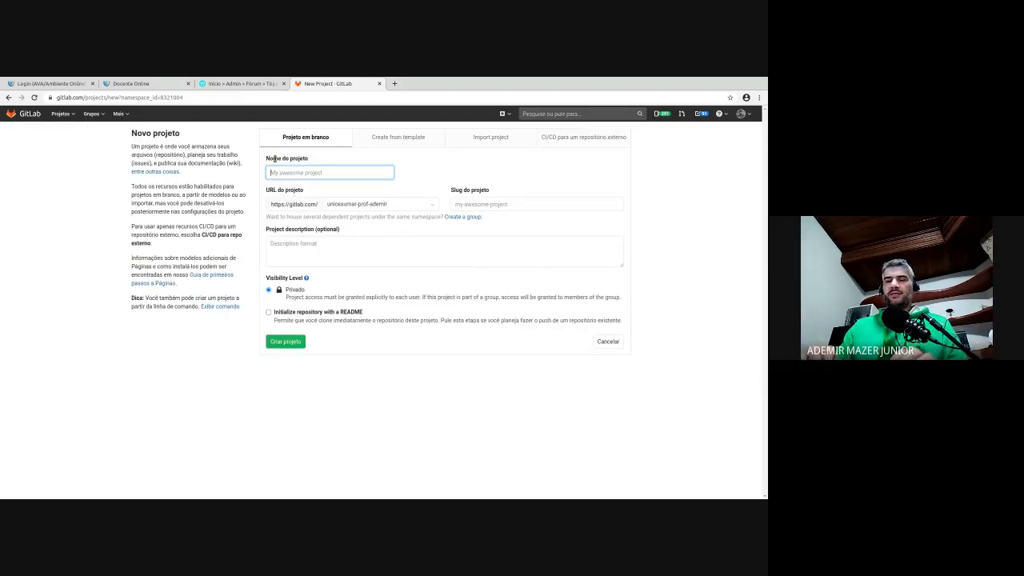
# - Name the project AEP and try the torzer-projeto/ergonomia and MindTheGap namespaces
pyautogui.write('AEP')
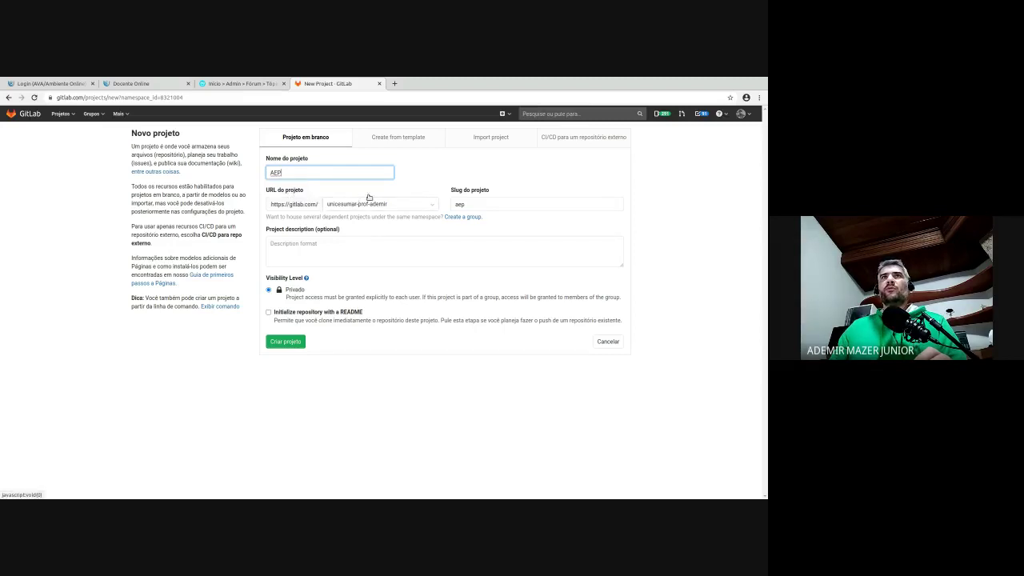
pyautogui.click(367, 200)
pyautogui.click(376, 320)
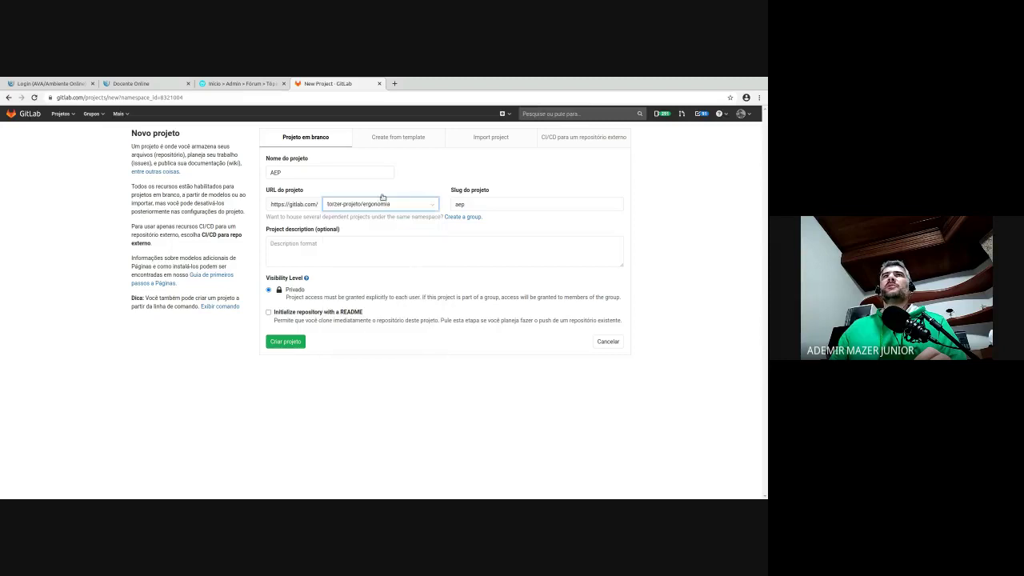
pyautogui.click(392, 201)
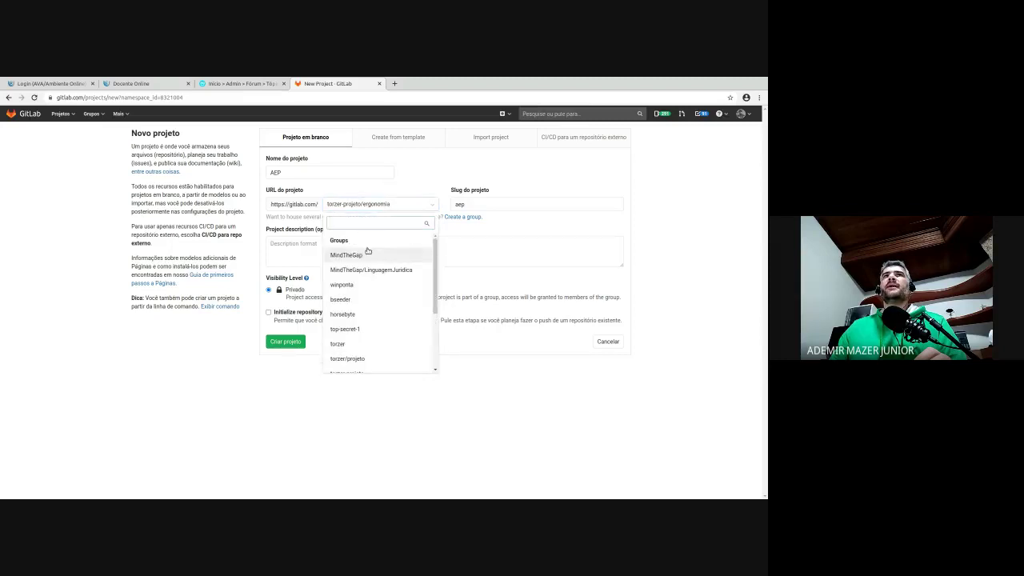
pyautogui.click(370, 248)
# - Browse the namespace list and put the AEP project back under unicesumar
pyautogui.click(378, 200)
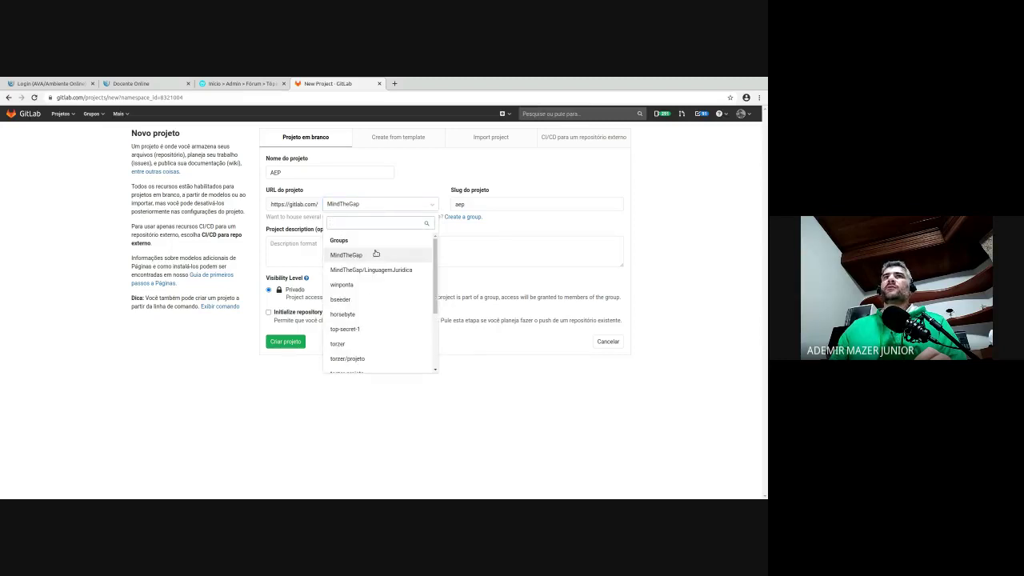
pyautogui.scroll(-3, 384, 290)
pyautogui.scroll(3, 386, 302)
pyautogui.scroll(-1, 381, 281)
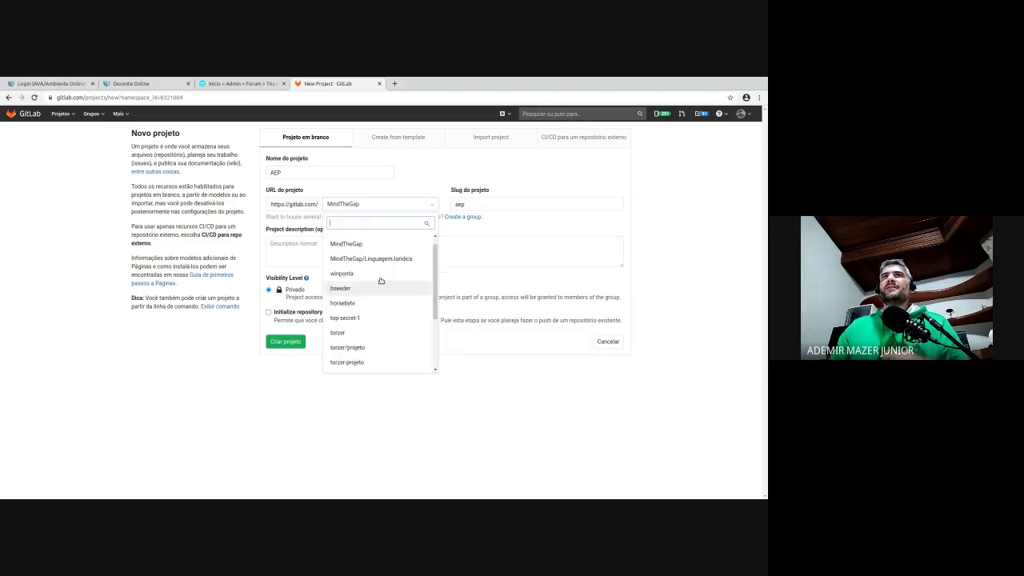
pyautogui.scroll(-1, 376, 317)
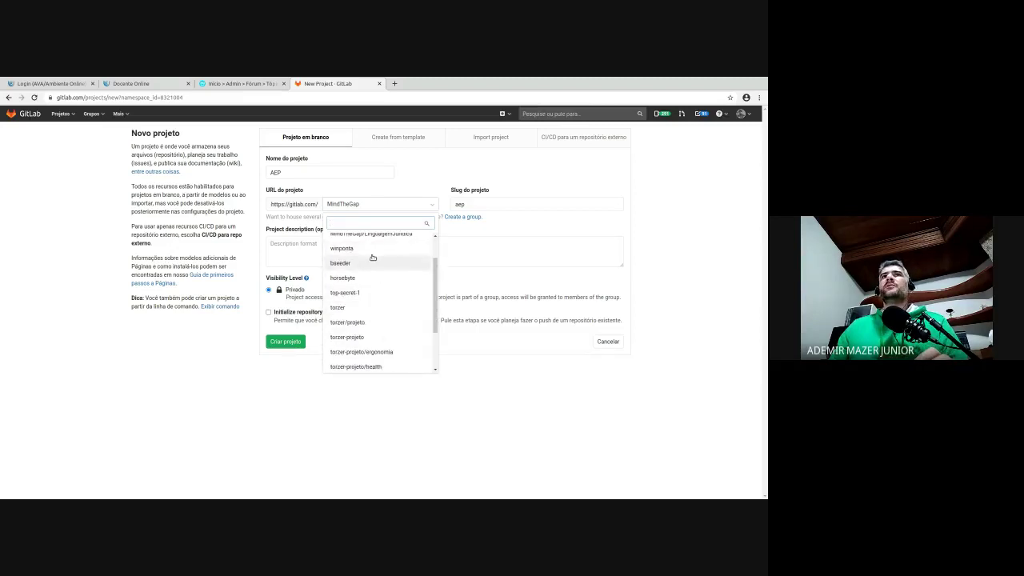
pyautogui.scroll(1, 392, 265)
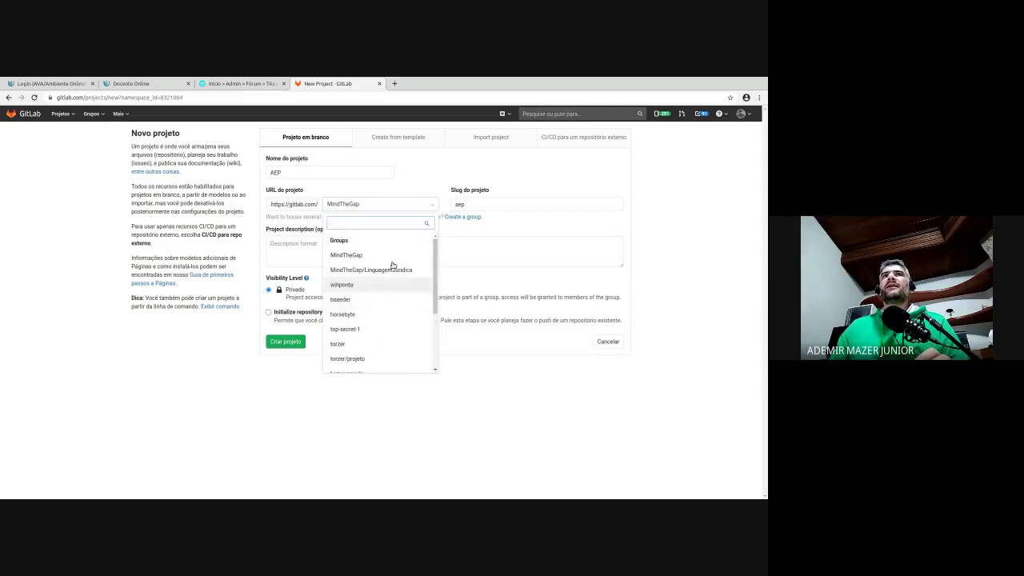
pyautogui.scroll(-2, 394, 266)
pyautogui.click(381, 327)
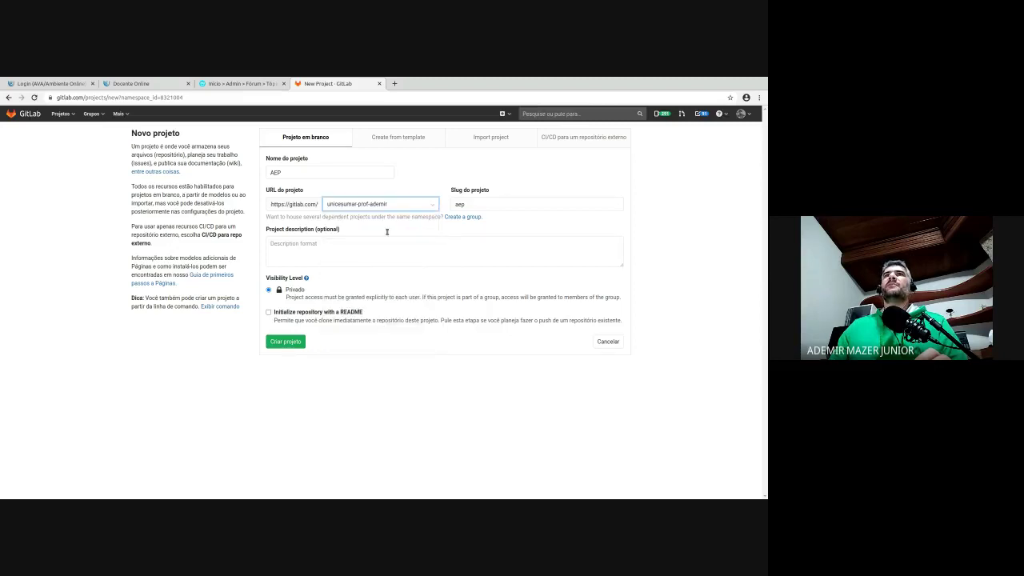
# - Enter 'Demonstração do Gitlab' as the AEP project's description
pyautogui.click(364, 262)
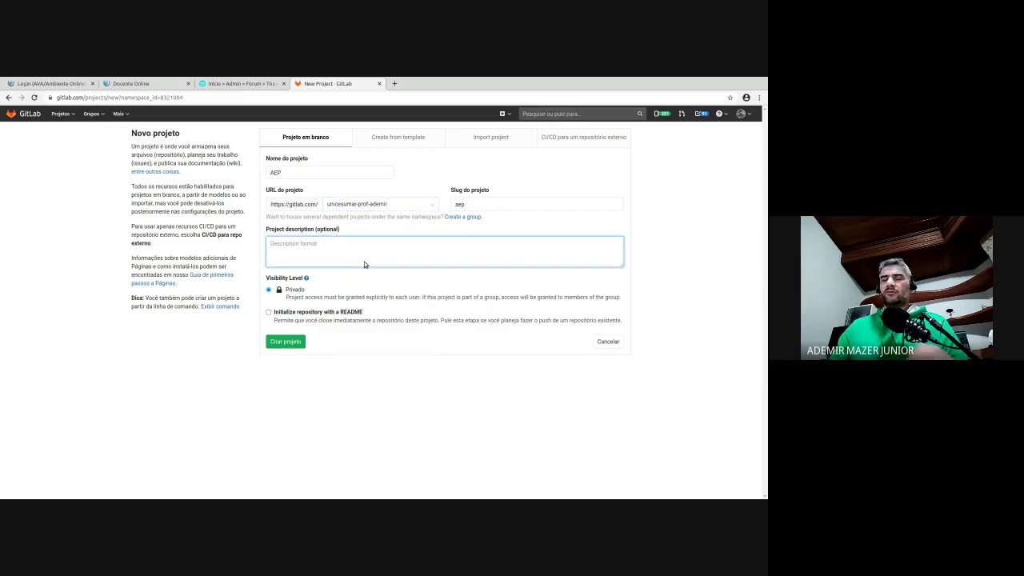
pyautogui.write('D')
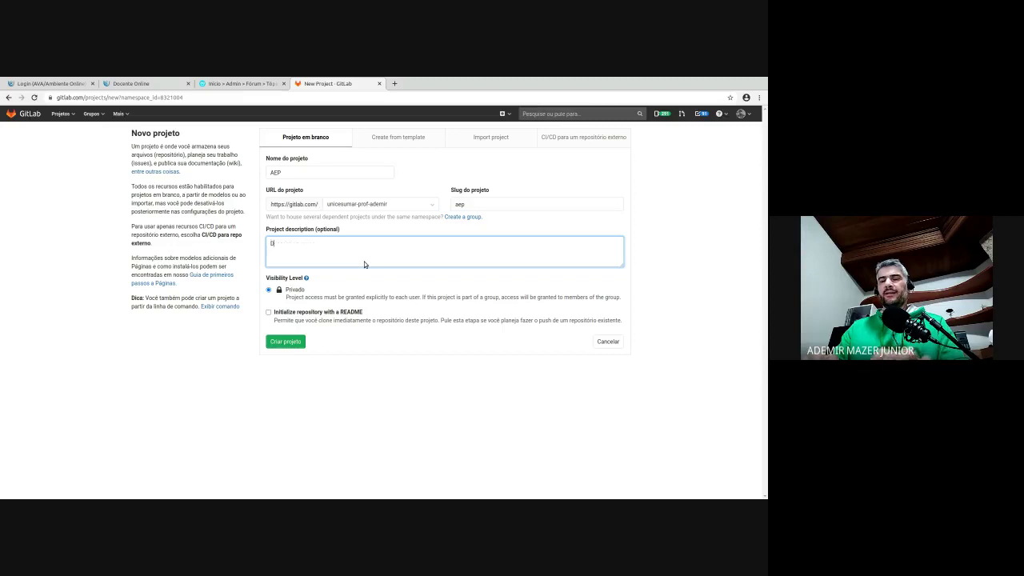
pyautogui.write('emonstração do Gitlab')
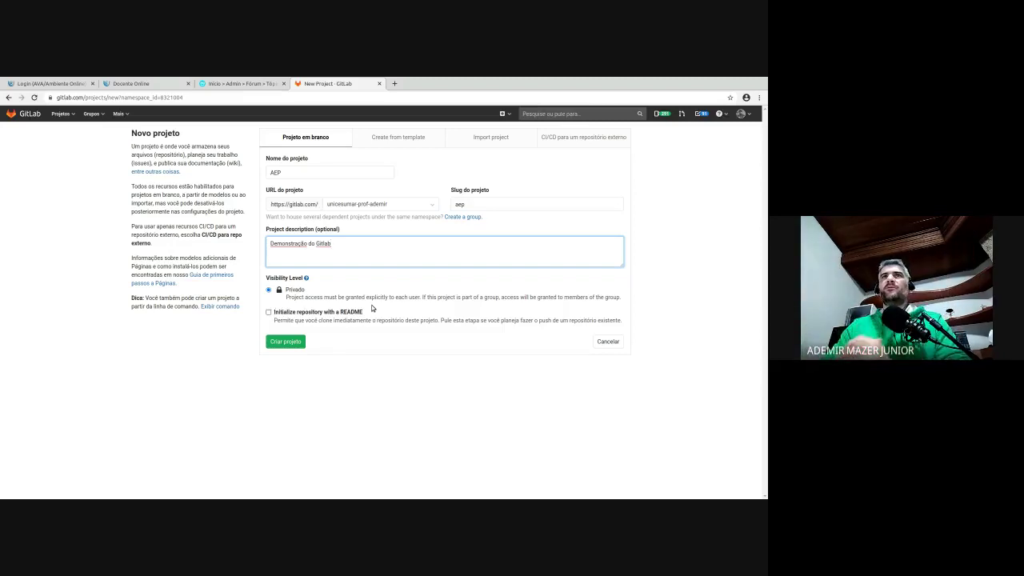
# - Create the AEP project and scroll its empty repository overview
pyautogui.click(298, 338)
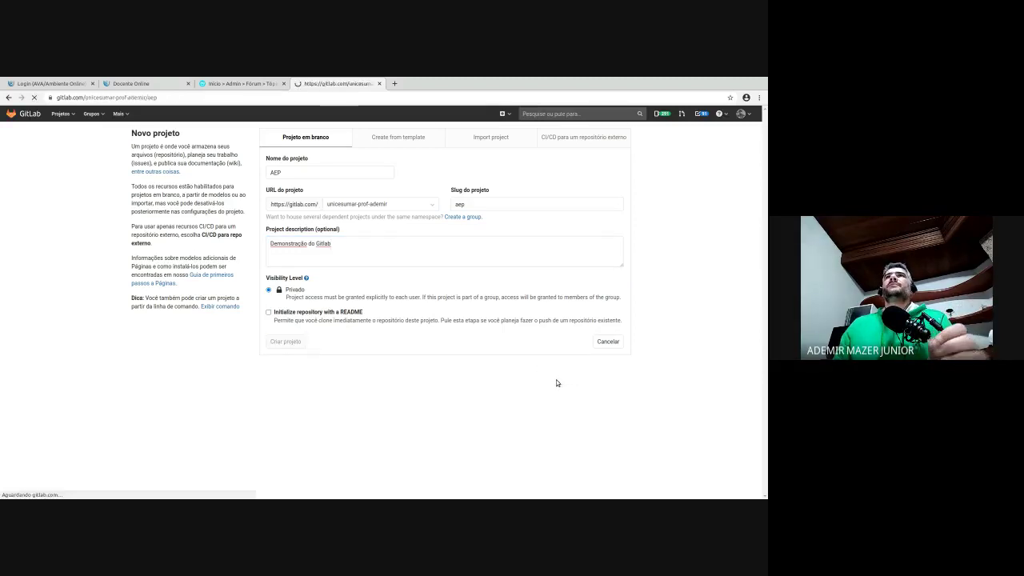
pyautogui.scroll(-3, 456, 327)
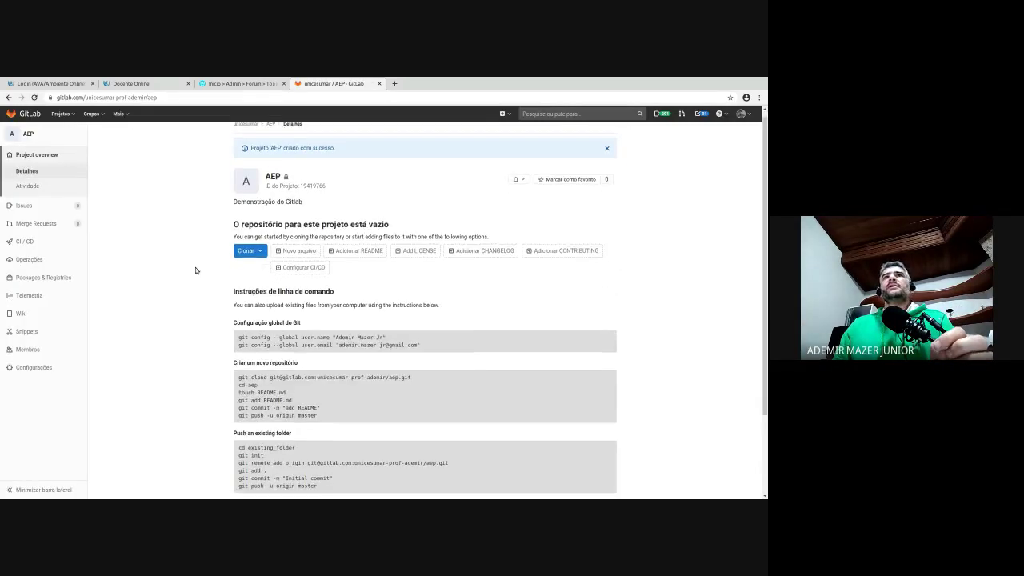
pyautogui.scroll(3, 456, 327)
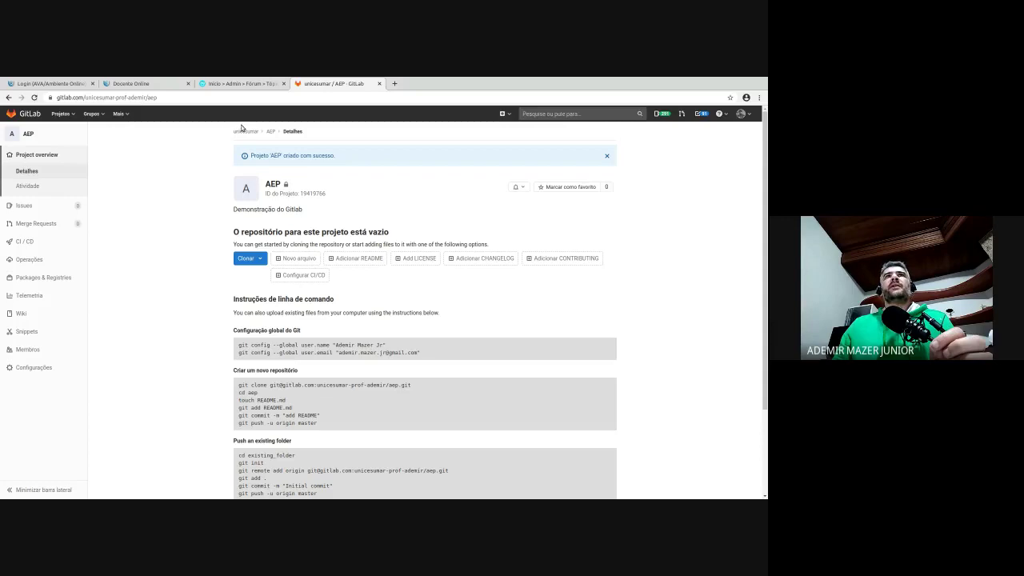
# - Highlight the unicesumar / AEP breadcrumb and reveal the project's full web address
pyautogui.moveTo(226, 126)
pyautogui.mouseDown()
pyautogui.moveTo(302, 129)
pyautogui.moveTo(243, 130)
pyautogui.mouseUp()
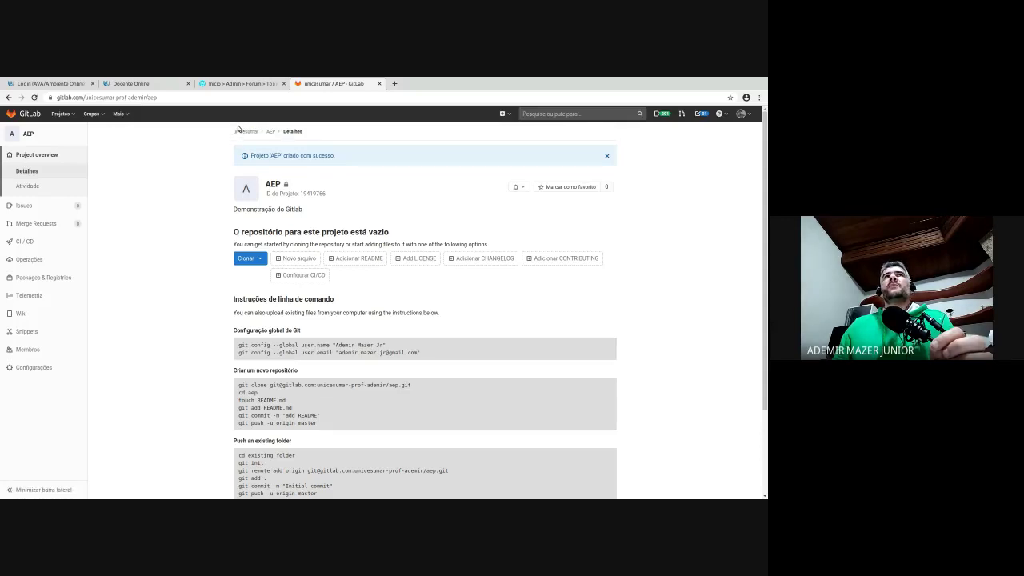
pyautogui.click(252, 126)
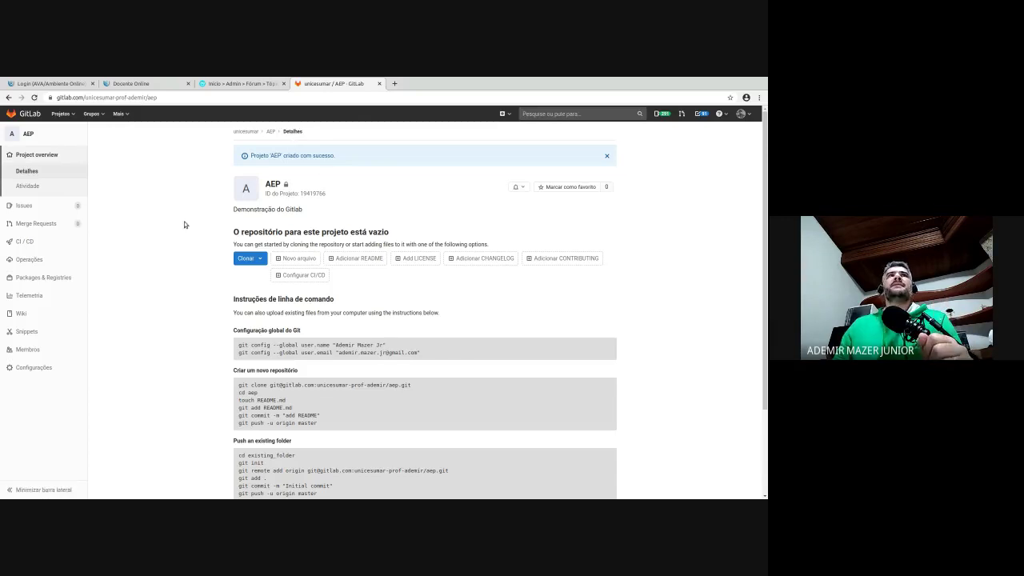
pyautogui.click(104, 97)
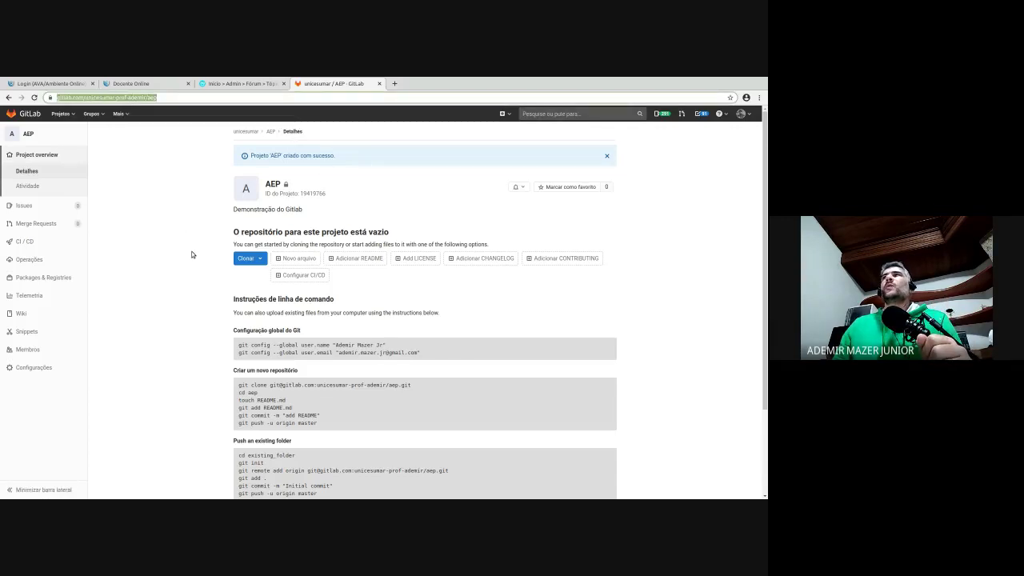
pyautogui.click(97, 93)
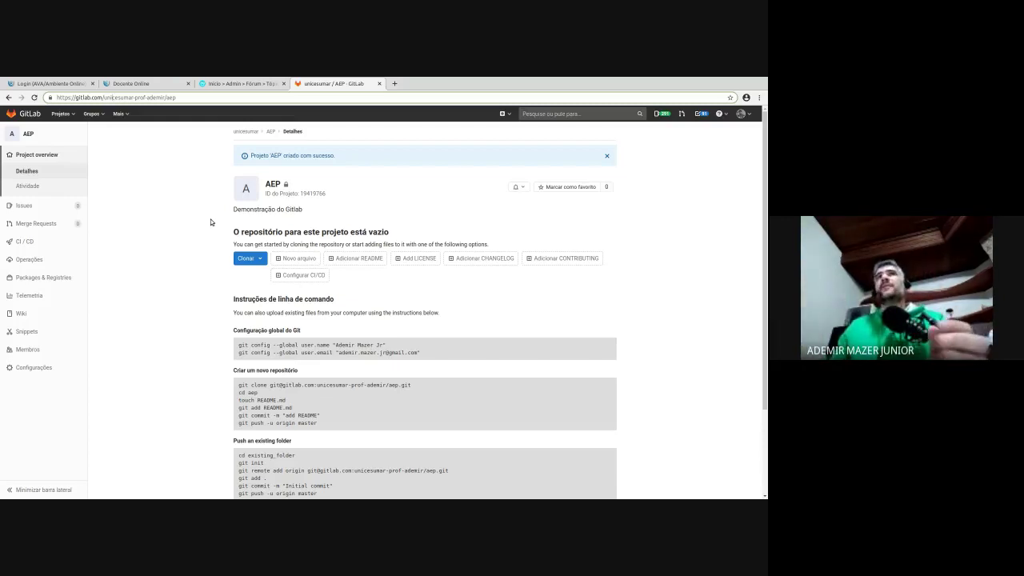
# - Highlight the setup instructions, the global git config commands and the new-repository commands
pyautogui.scroll(-3, 275, 336)
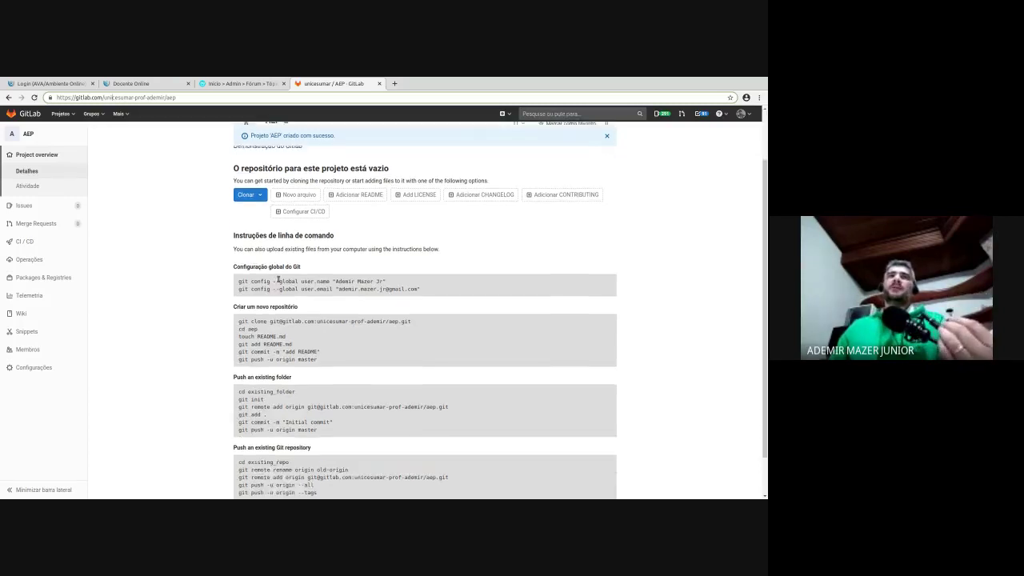
pyautogui.moveTo(258, 230); pyautogui.dragTo(391, 452)
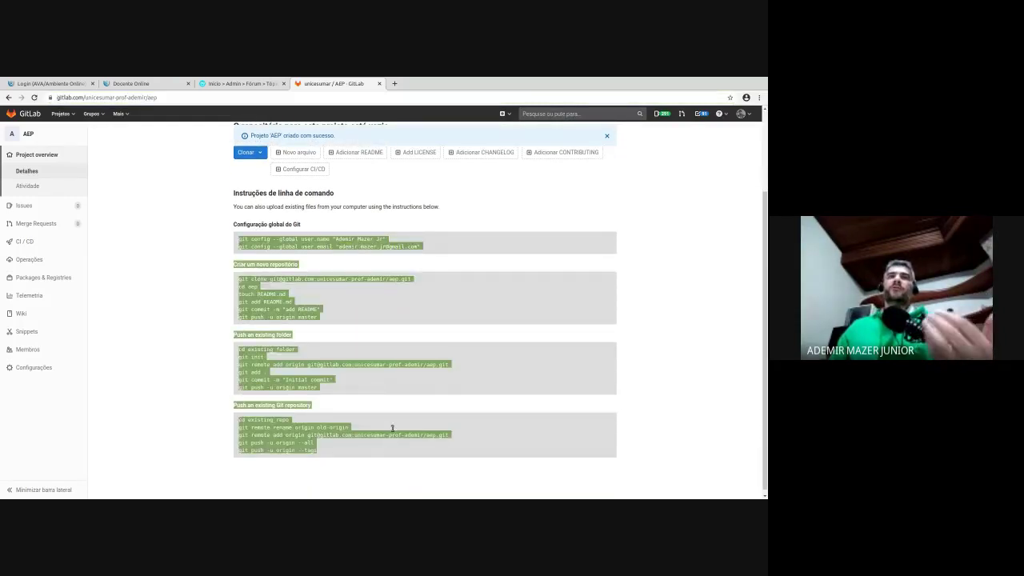
pyautogui.click(394, 331)
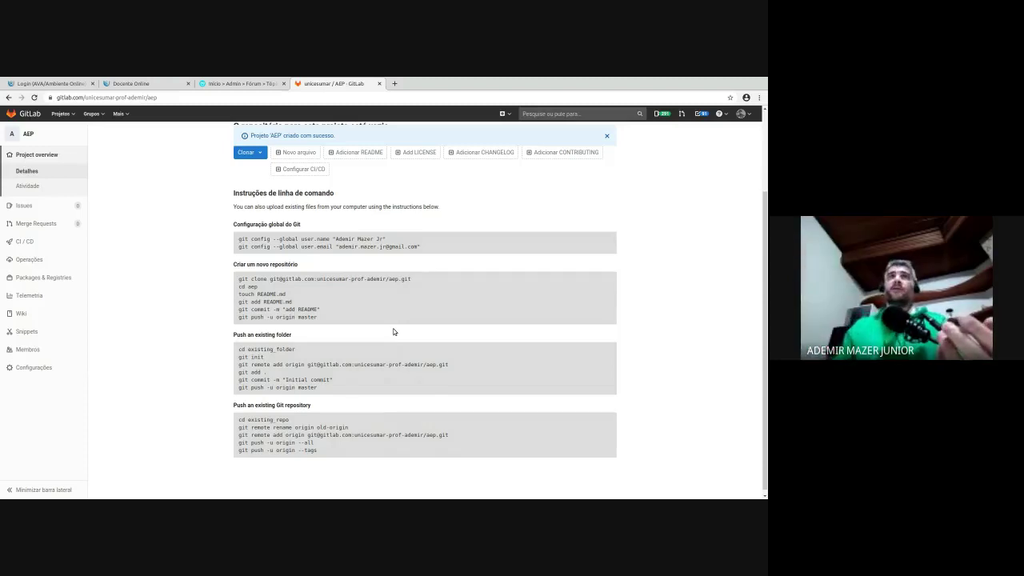
pyautogui.moveTo(265, 239); pyautogui.dragTo(284, 244)
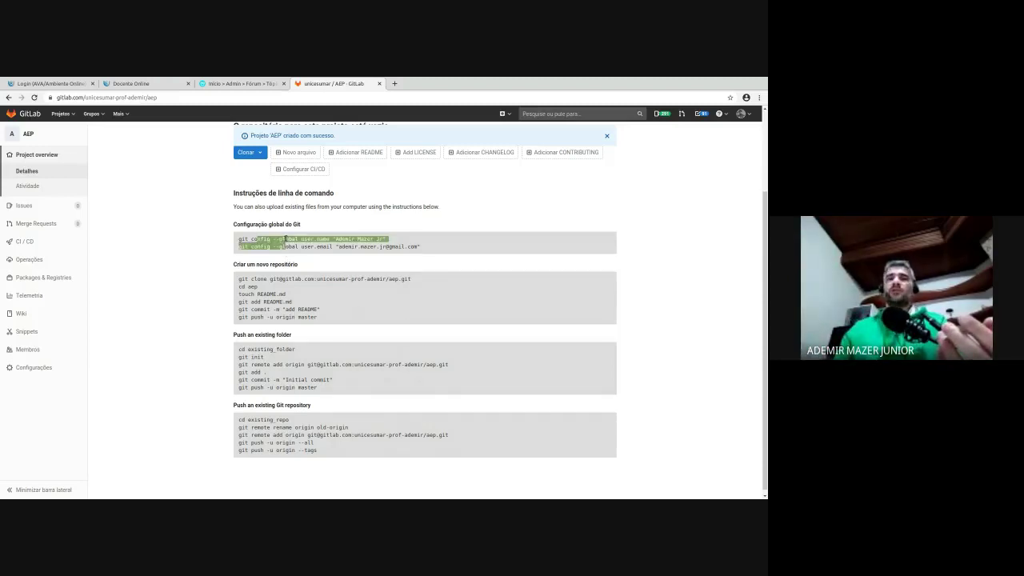
pyautogui.moveTo(238, 269)
pyautogui.mouseDown()
pyautogui.moveTo(286, 277)
pyautogui.moveTo(335, 308)
pyautogui.mouseUp()
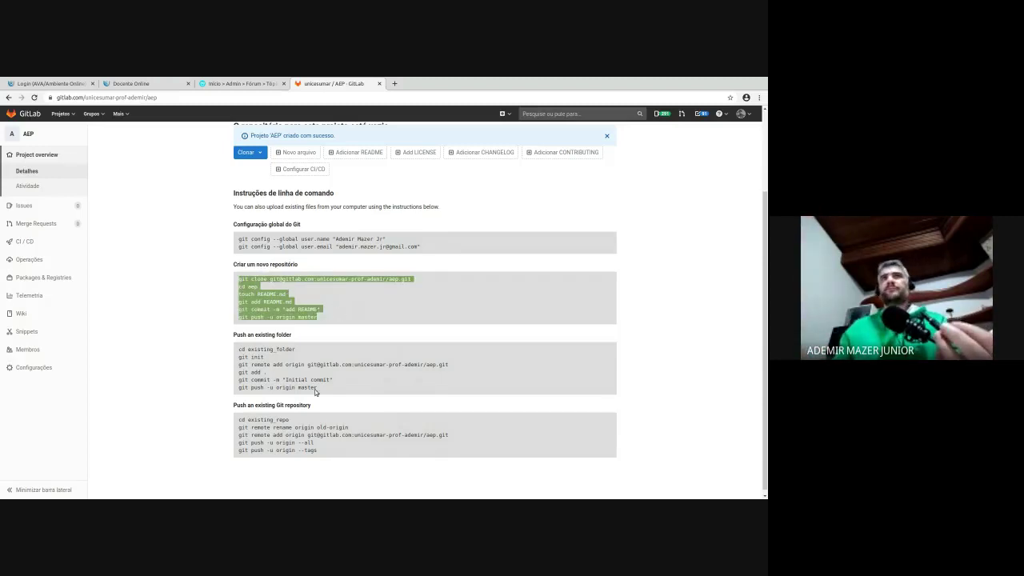
# - Highlight the commands for pushing an existing folder and an existing repository
pyautogui.scroll(-1, 316, 391)
pyautogui.moveTo(239, 340); pyautogui.dragTo(261, 349)
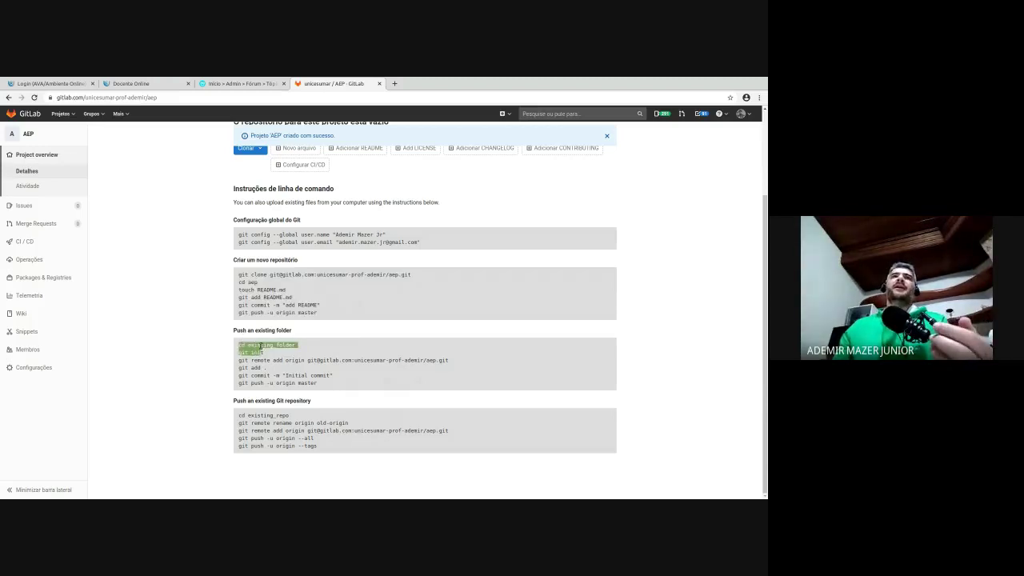
pyautogui.moveTo(260, 347); pyautogui.dragTo(312, 353)
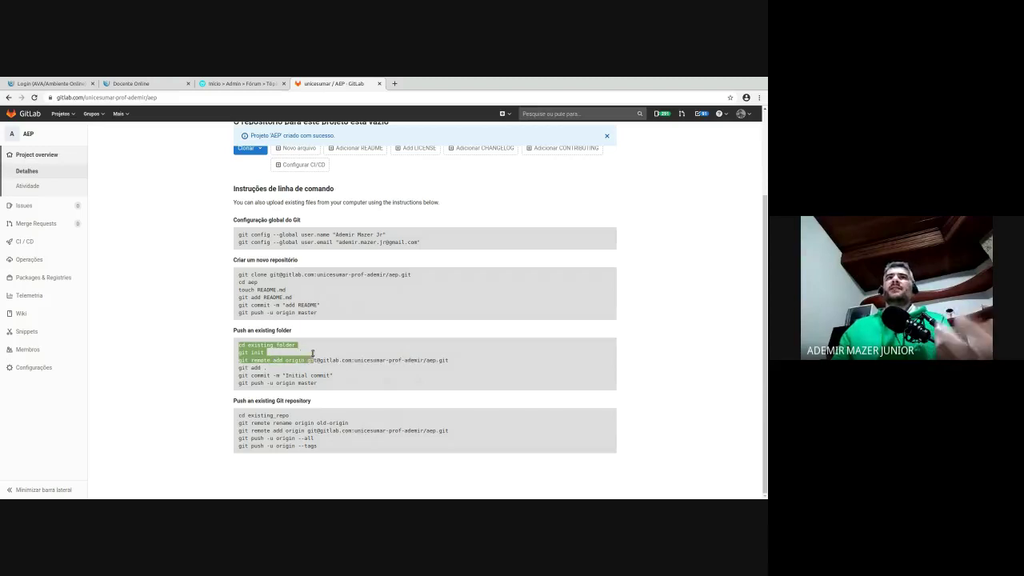
pyautogui.doubleClick(345, 357)
pyautogui.click(344, 357)
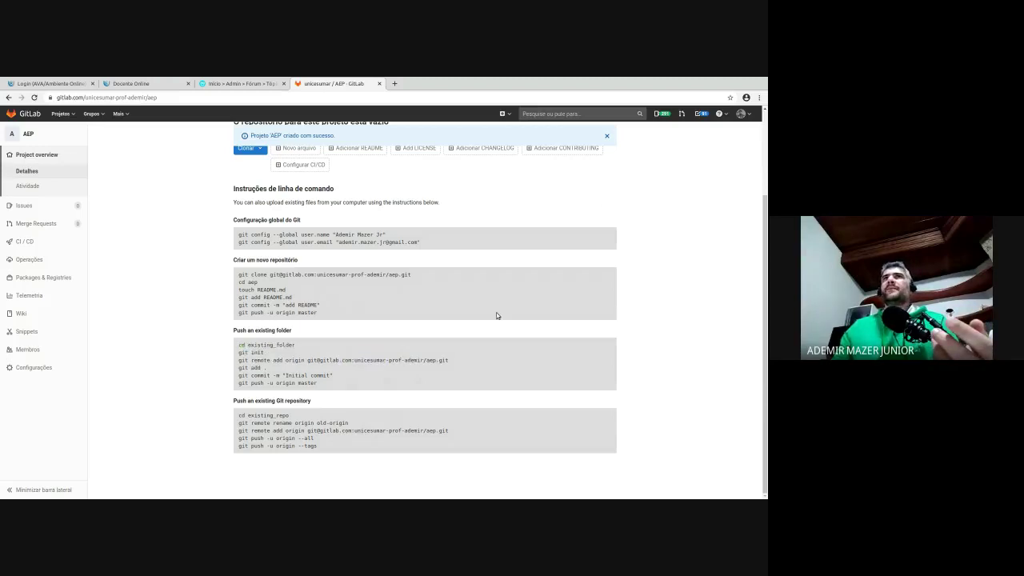
pyautogui.moveTo(296, 381); pyautogui.dragTo(279, 348)
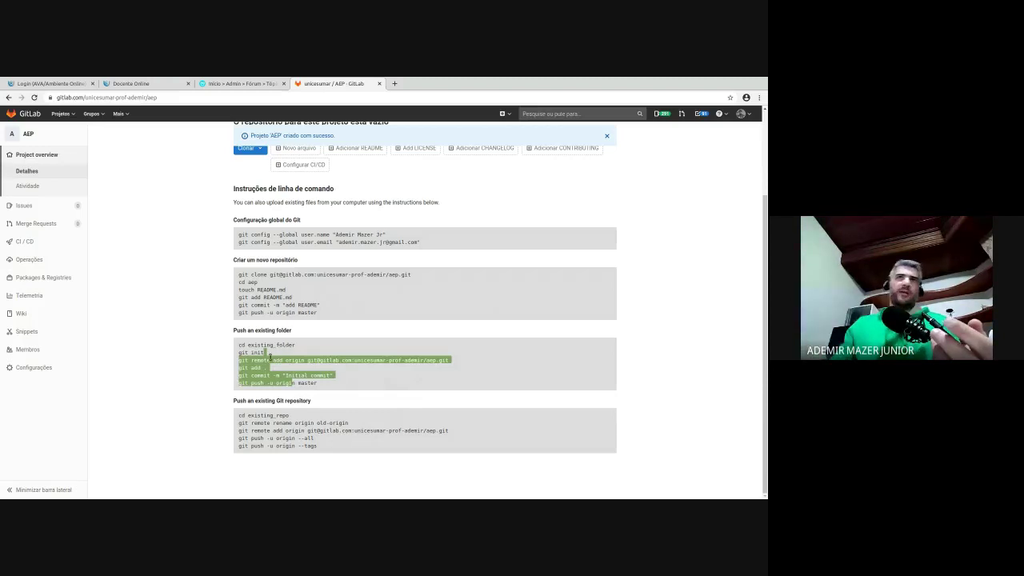
pyautogui.click(258, 420)
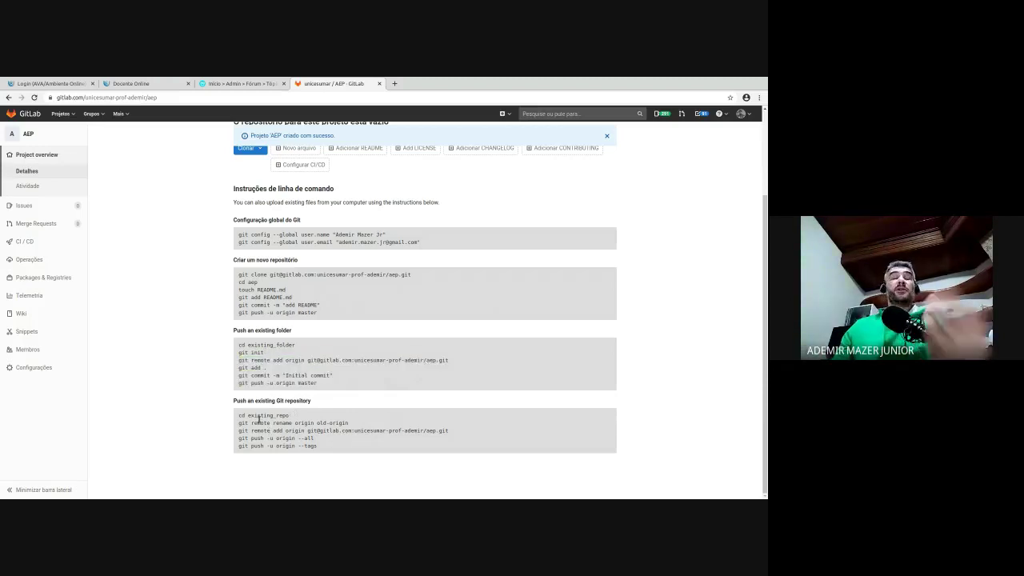
pyautogui.moveTo(239, 412); pyautogui.dragTo(377, 448)
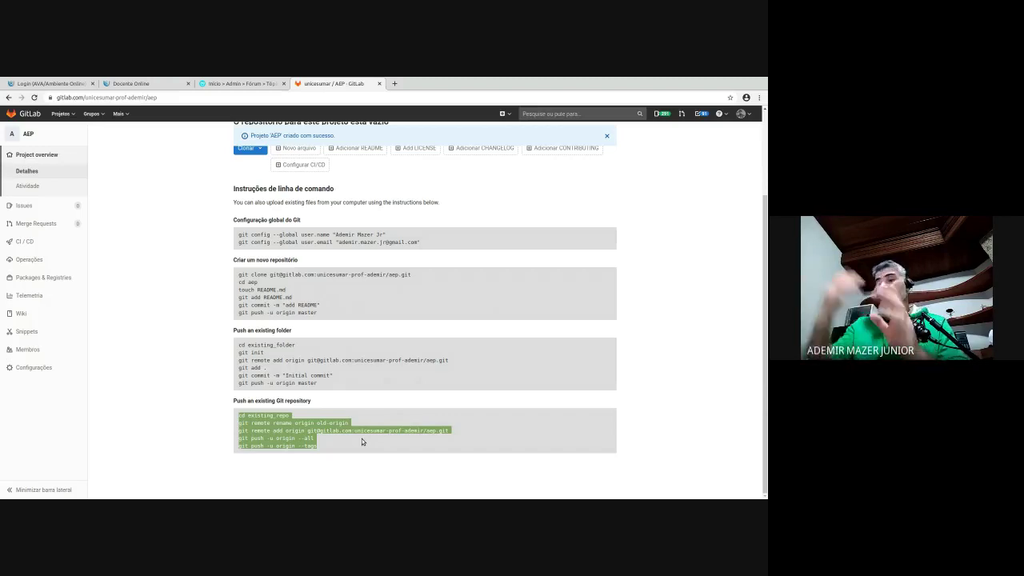
# - Return to the top and show the AEP project's activity feed
pyautogui.scroll(2, 380, 432)
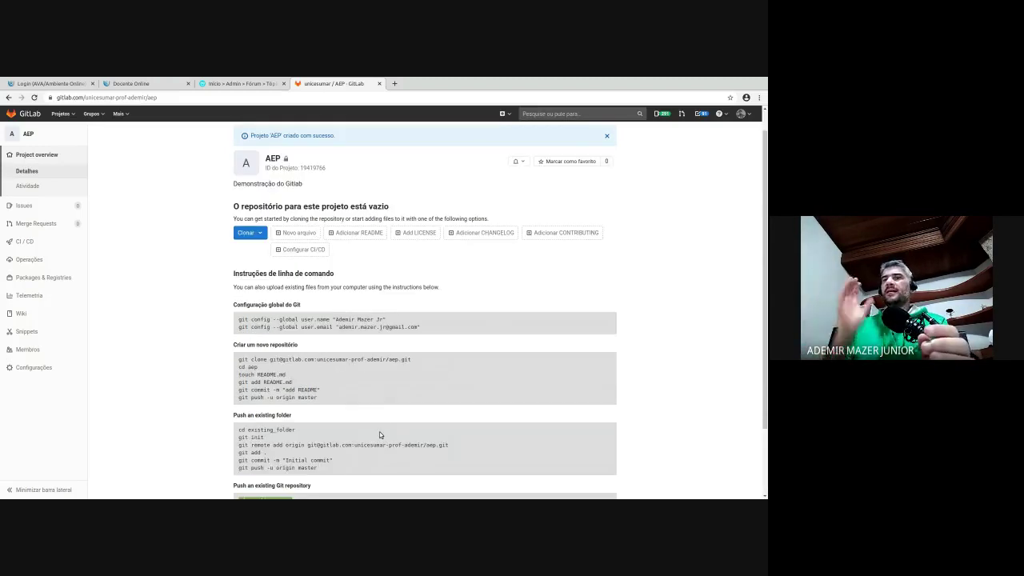
pyautogui.scroll(1, 374, 428)
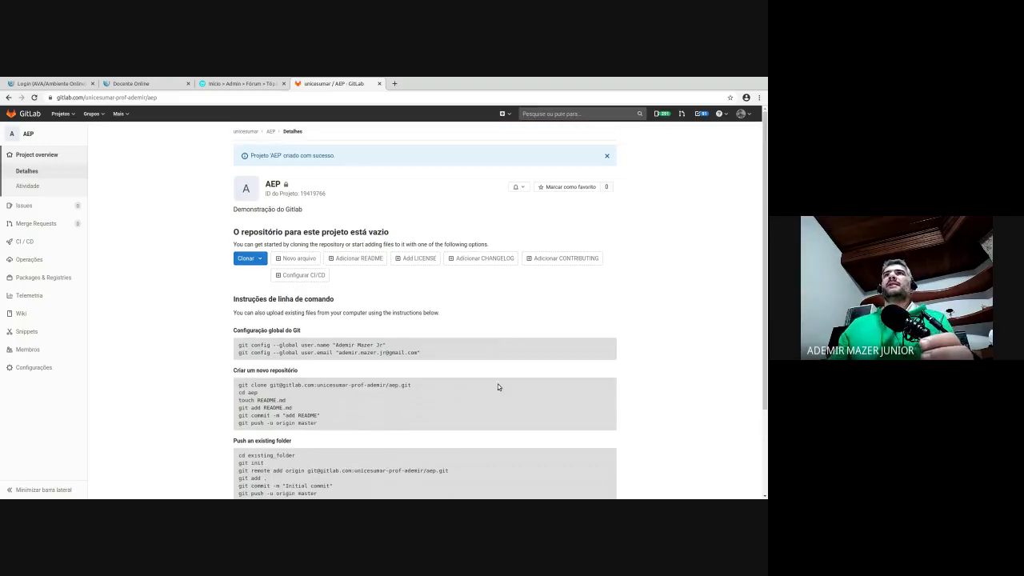
pyautogui.click(25, 183)
pyautogui.moveTo(72, 238)
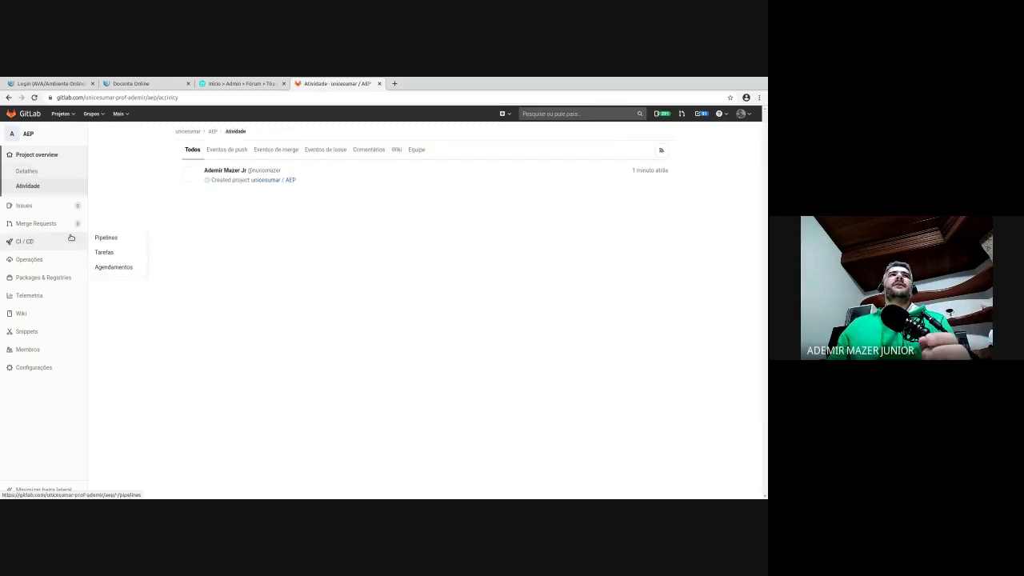
pyautogui.moveTo(40, 200)
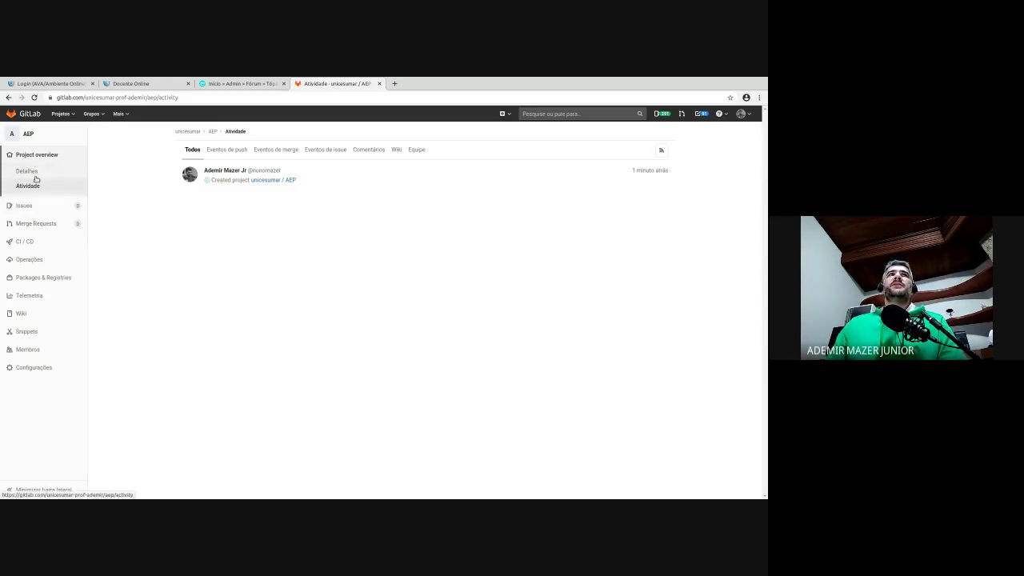
# - Open the AEP project's Marcos (Milestones) page under Issues
pyautogui.moveTo(56, 197)
pyautogui.click(103, 248)
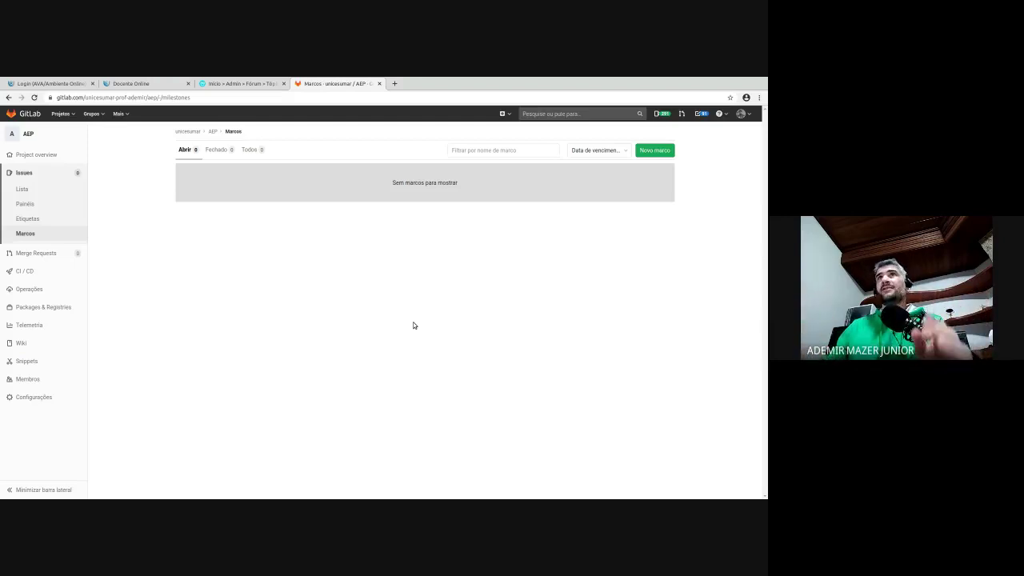
# - Create milestone v0.0.1, June 15–19, 2020, described 'Versão inicial de protótipo'
pyautogui.click(645, 147)
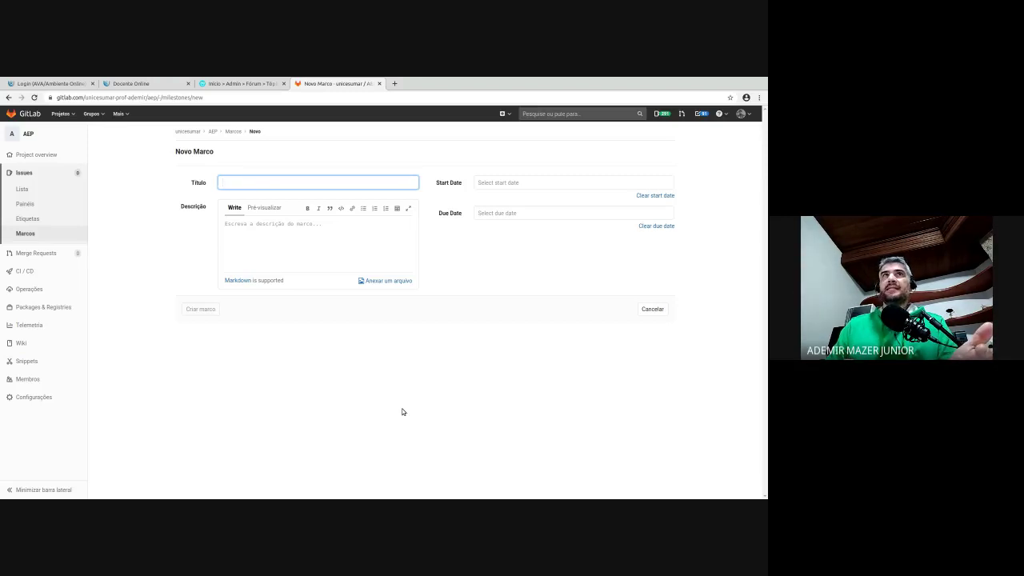
pyautogui.write('v0.0.1')
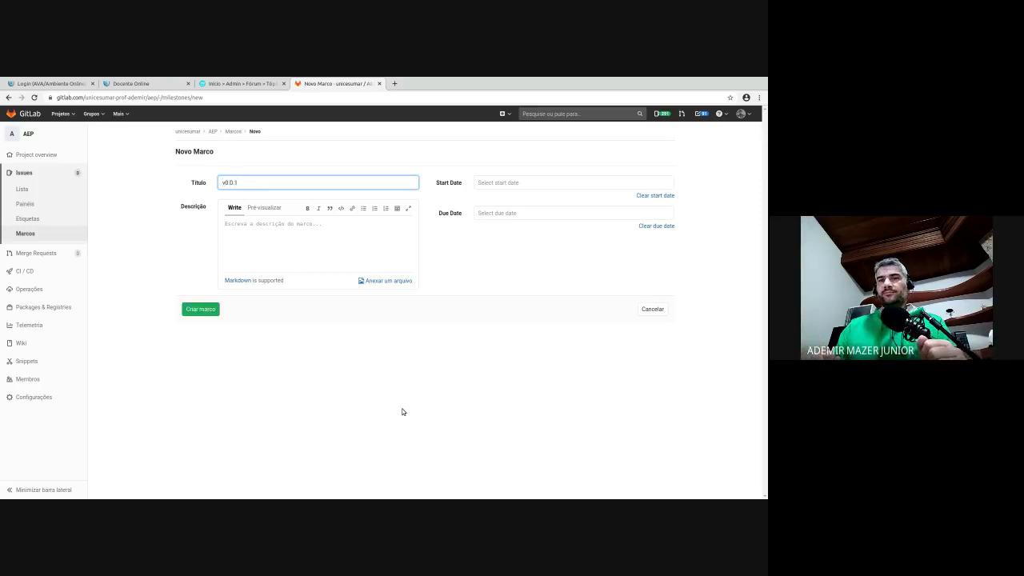
pyautogui.click(594, 183)
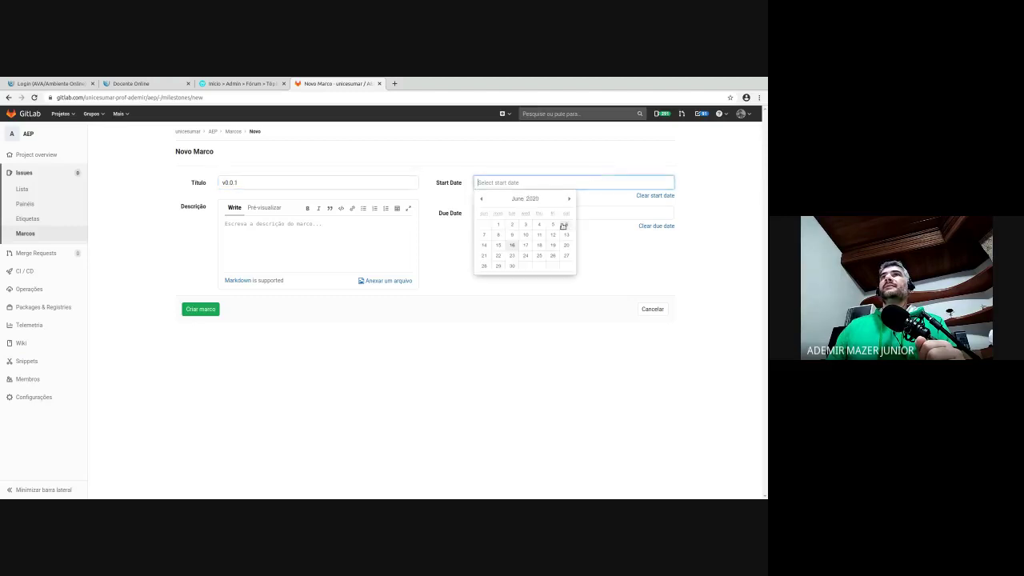
pyautogui.click(499, 244)
pyautogui.click(501, 211)
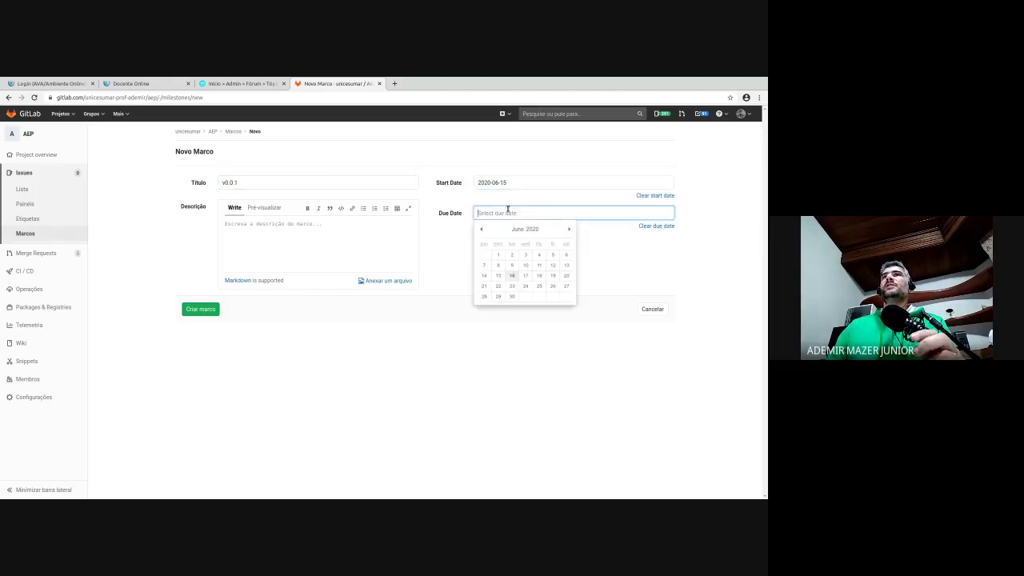
pyautogui.click(553, 273)
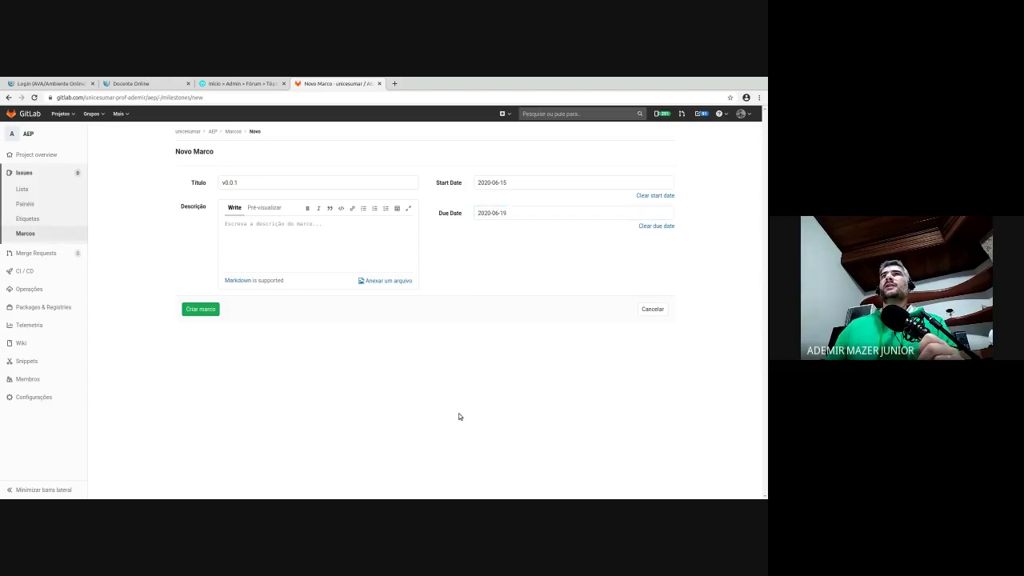
pyautogui.click(321, 247)
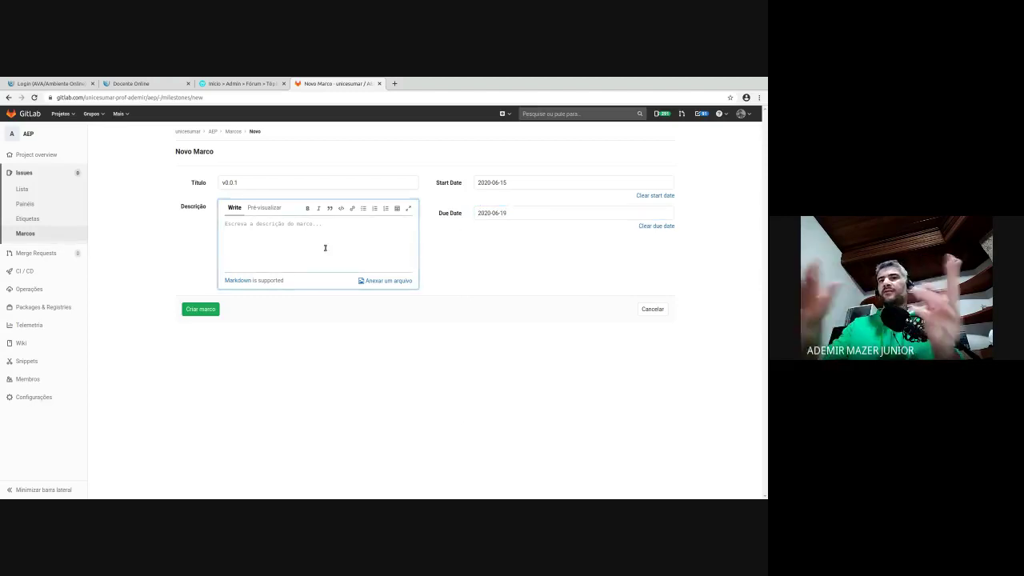
pyautogui.write('Versão ')
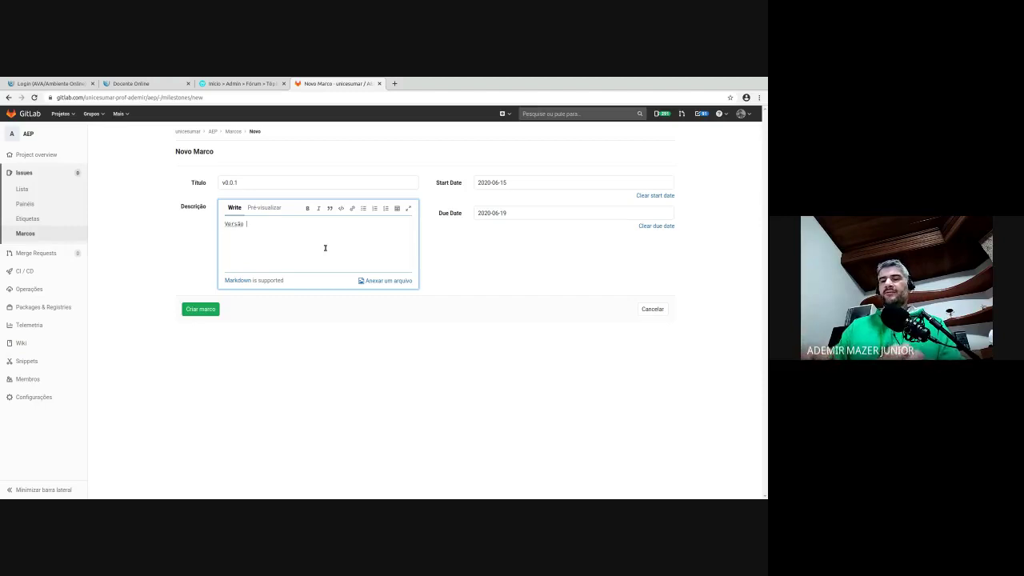
pyautogui.write('inicial de prot')
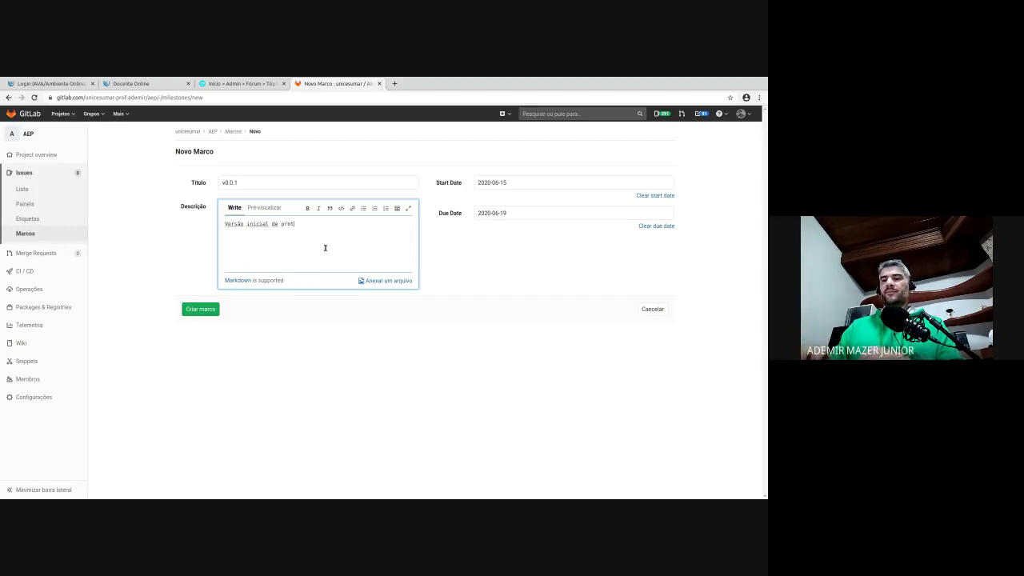
pyautogui.write('ótipo')
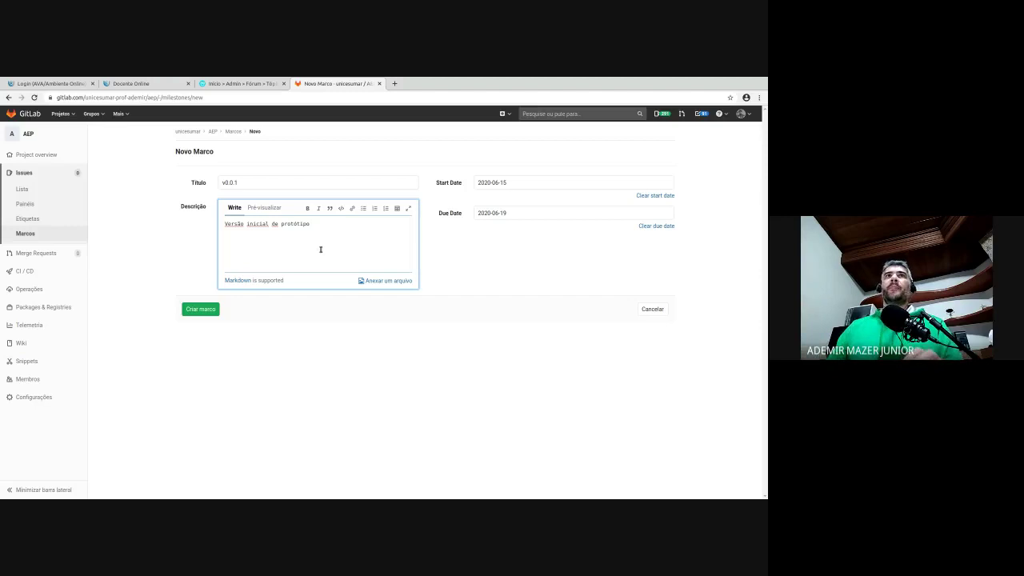
pyautogui.click(212, 312)
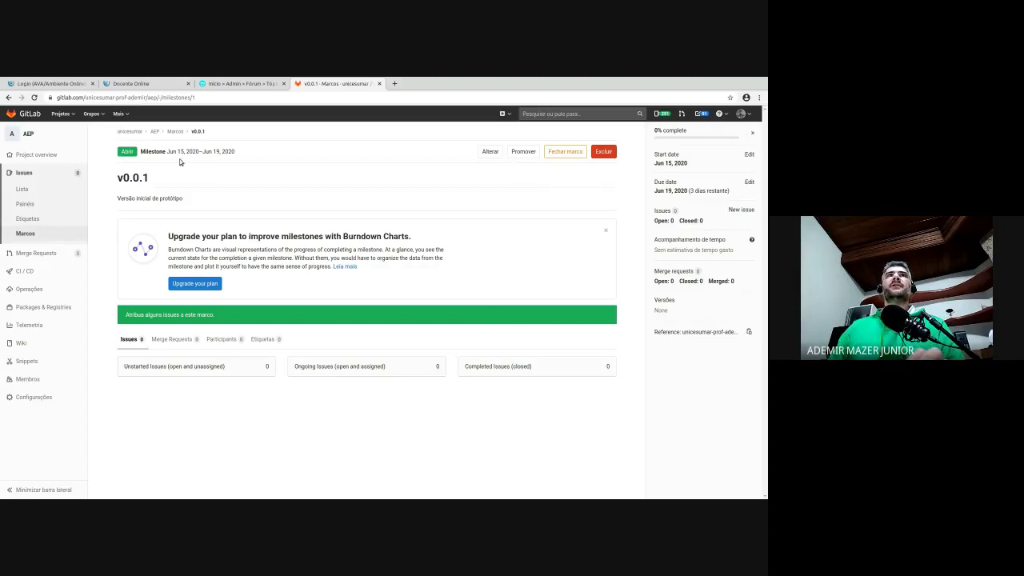
# - Highlight the v0.0.1 title, dismiss the burndown notice, and return to the milestone list
pyautogui.moveTo(120, 171); pyautogui.dragTo(160, 172)
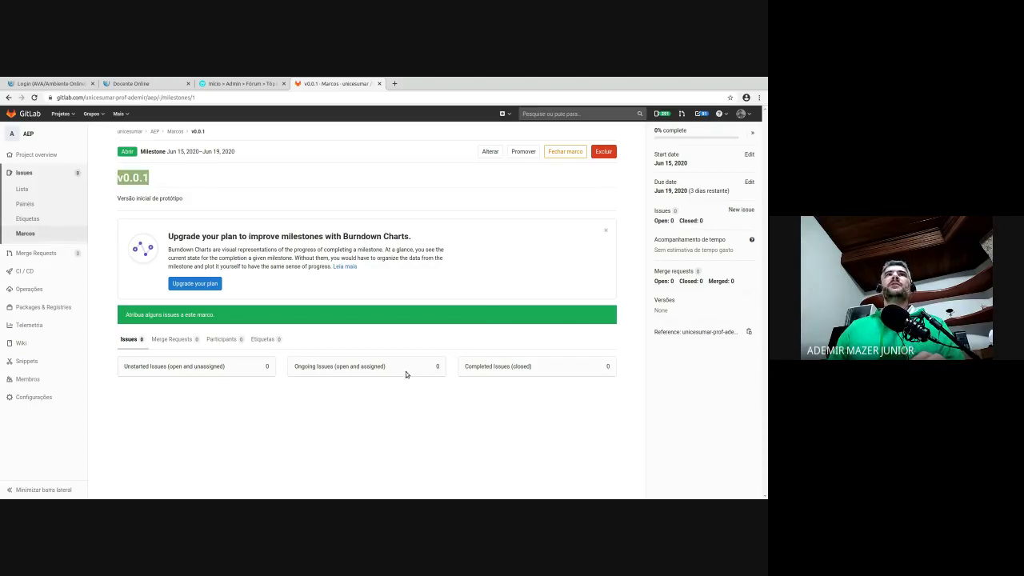
pyautogui.click(219, 217)
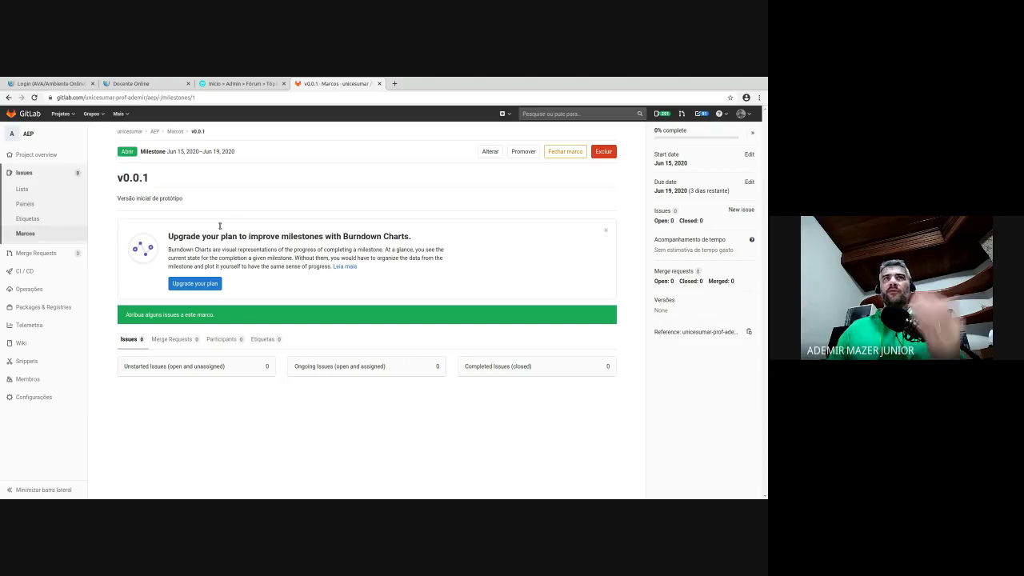
pyautogui.click(606, 227)
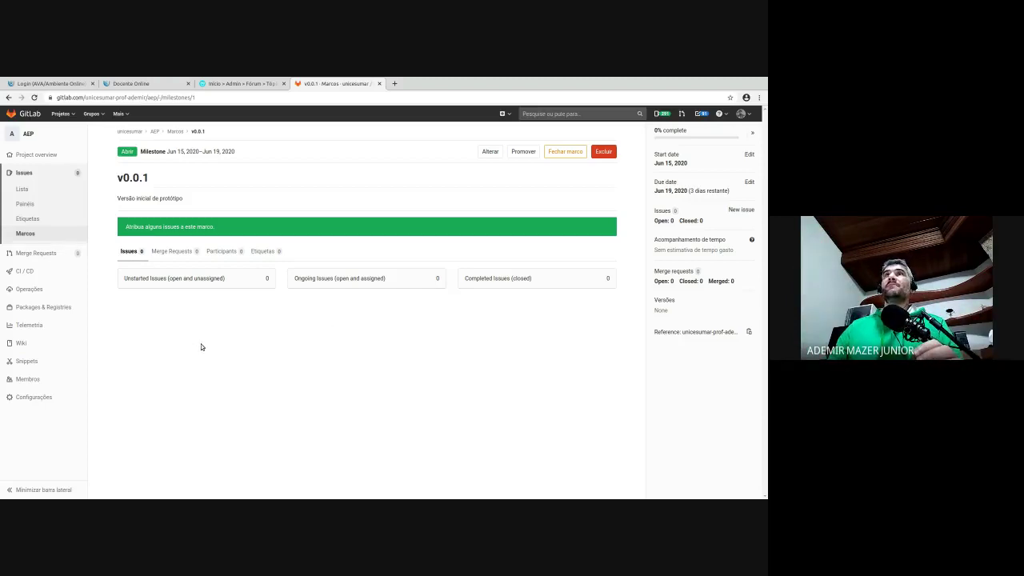
pyautogui.click(27, 231)
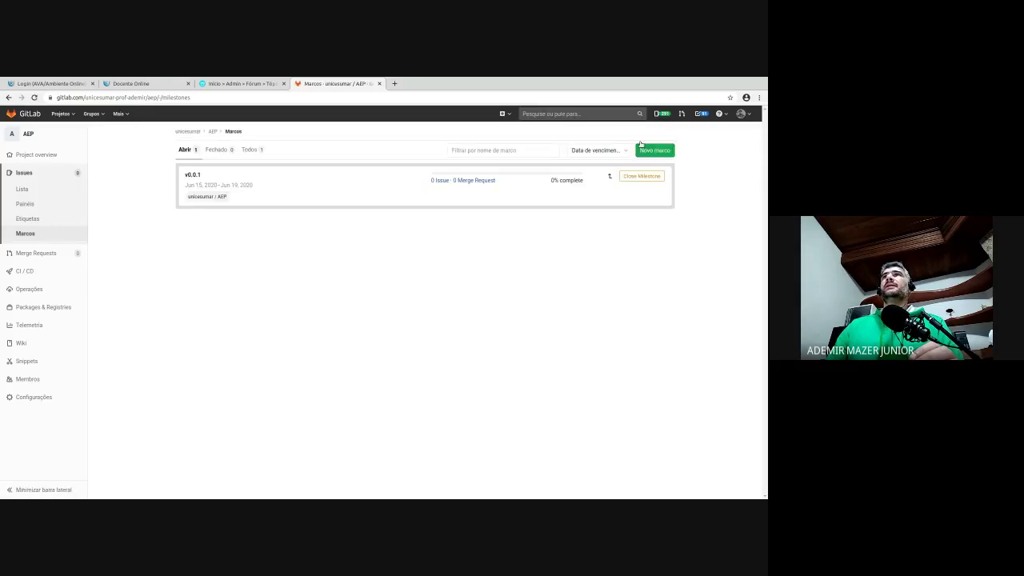
# - Create milestone v0.0.2 with start 2020-06-22 and due 2020-06-26, then reopen Marcos
pyautogui.click(655, 150)
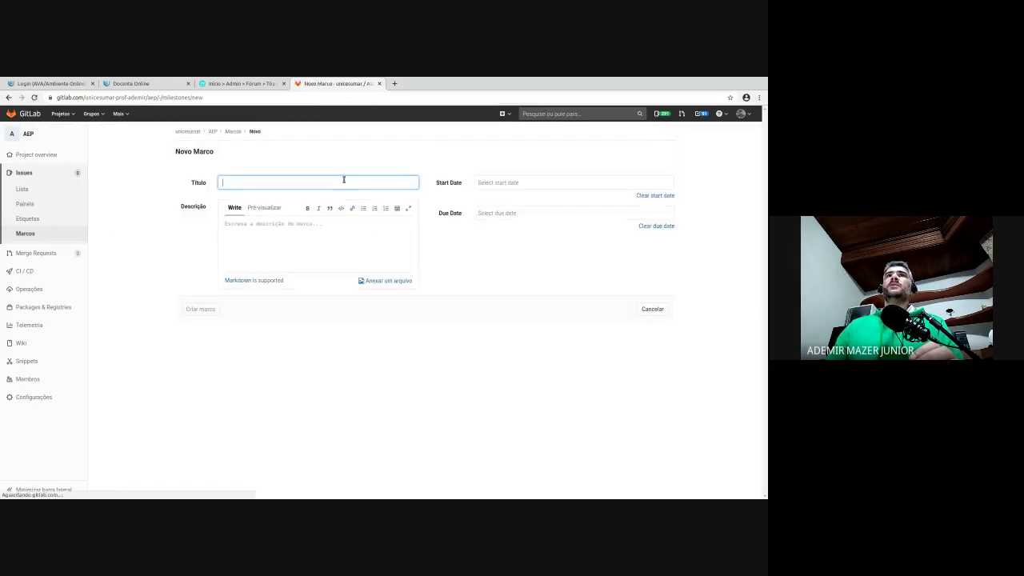
pyautogui.write('v')
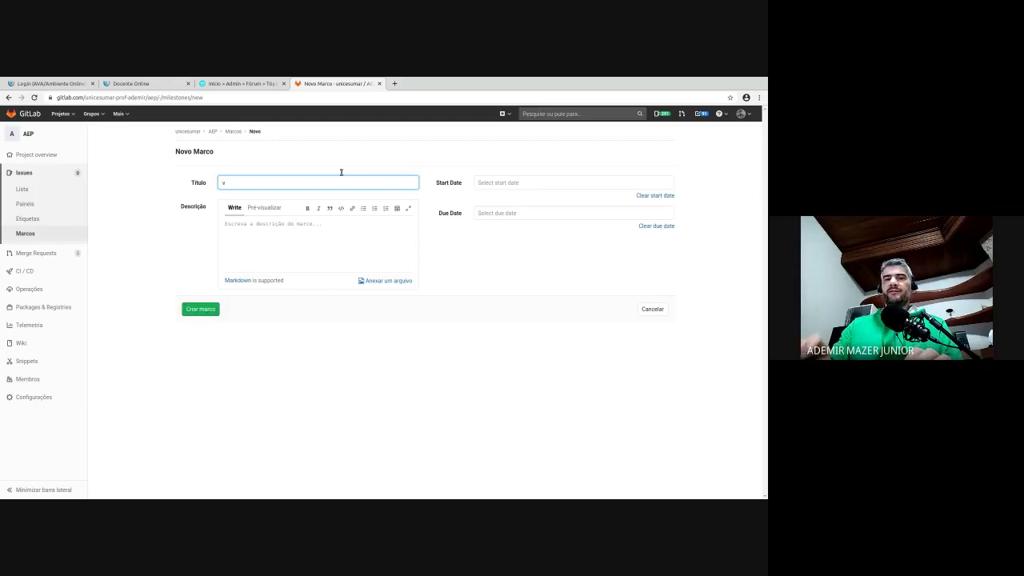
pyautogui.write('0.0.2')
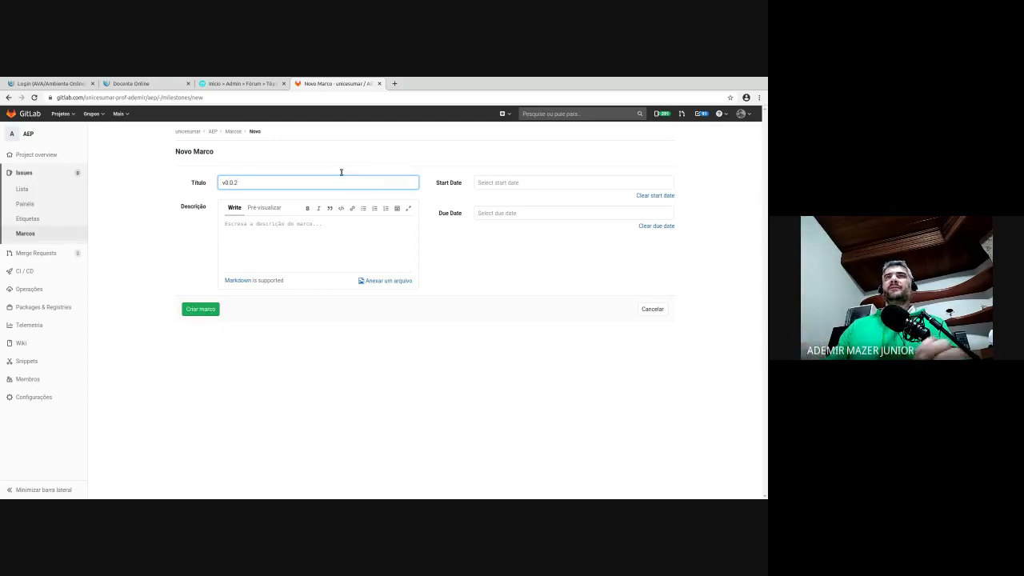
pyautogui.click(516, 177)
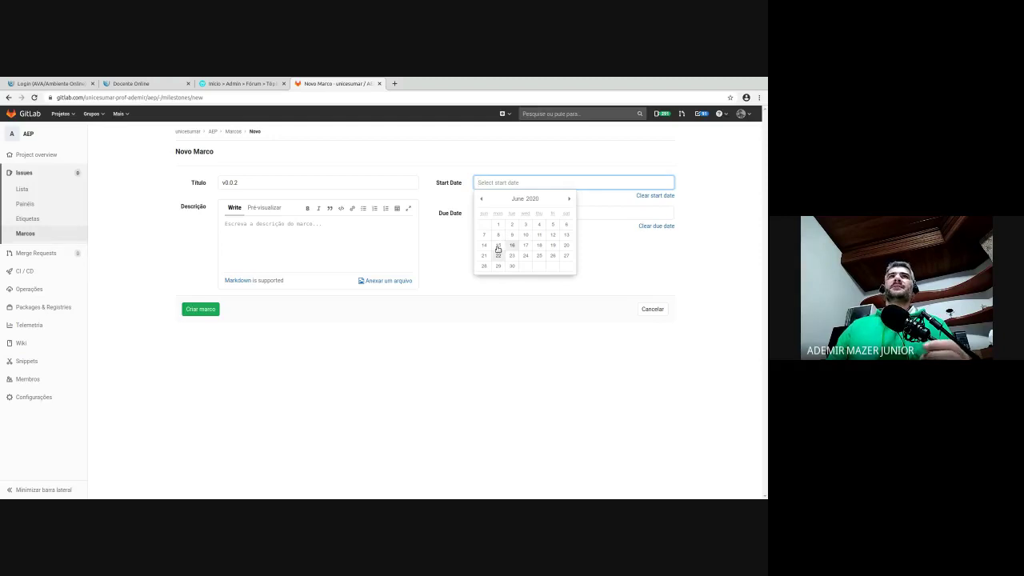
pyautogui.click(498, 255)
pyautogui.click(534, 213)
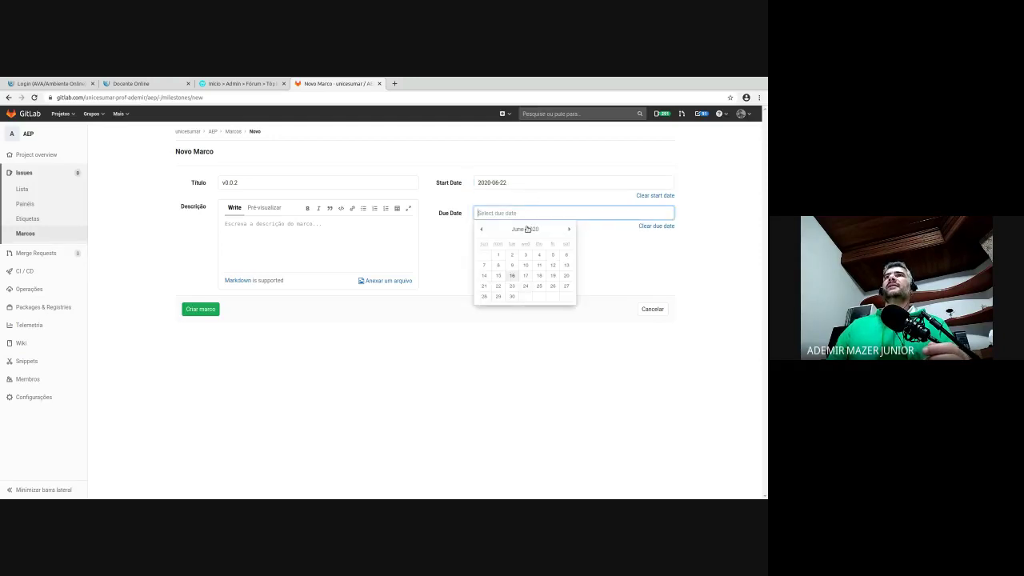
pyautogui.click(547, 279)
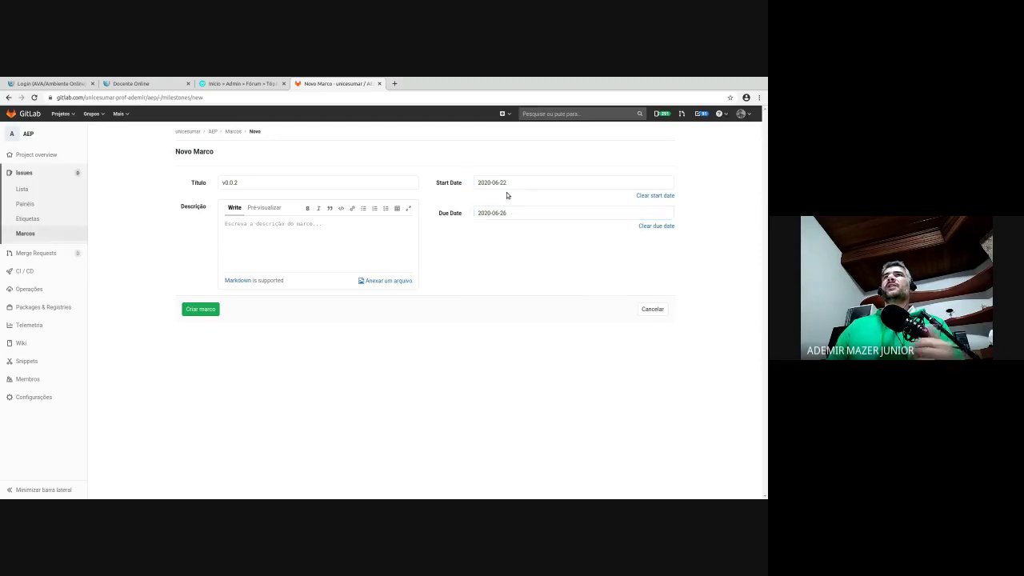
pyautogui.click(206, 309)
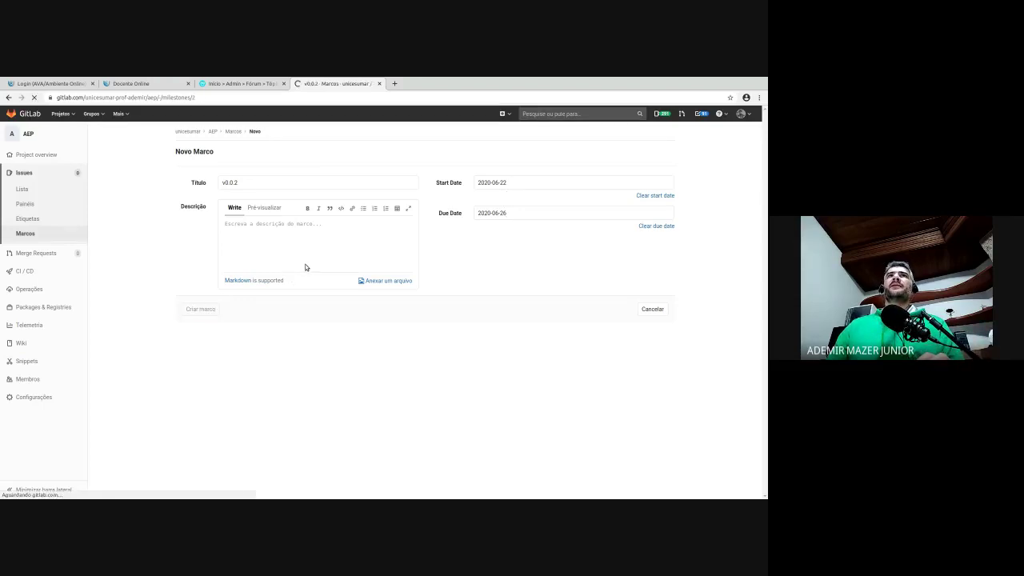
pyautogui.click(32, 231)
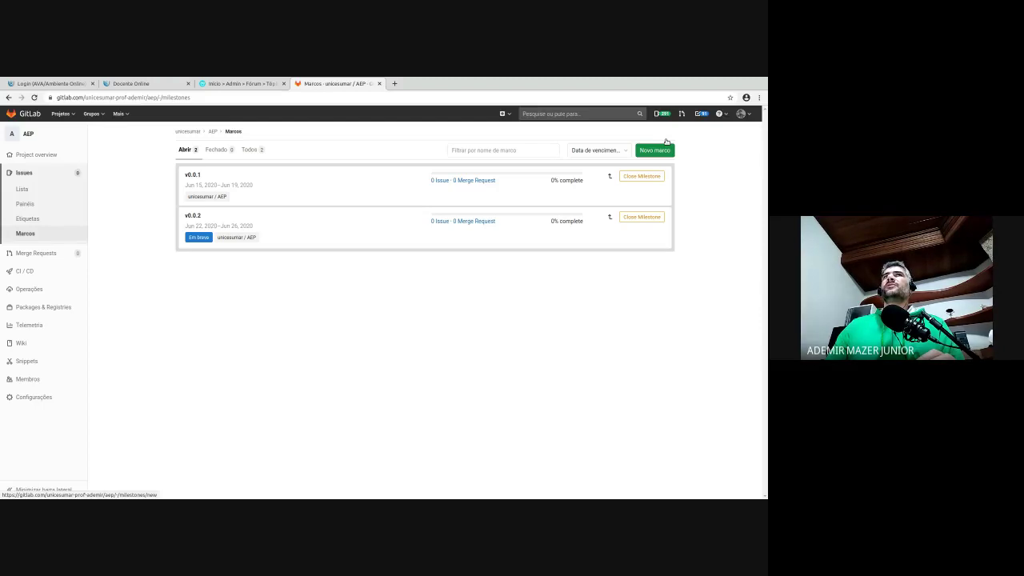
# - Start a new milestone and title it 2020-06-29
pyautogui.click(664, 147)
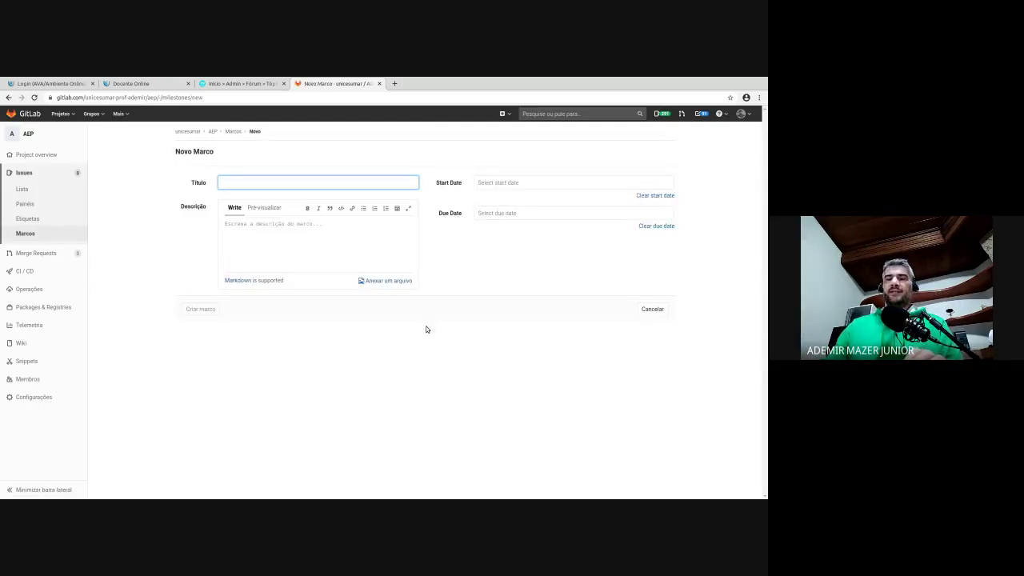
pyautogui.write('2020')
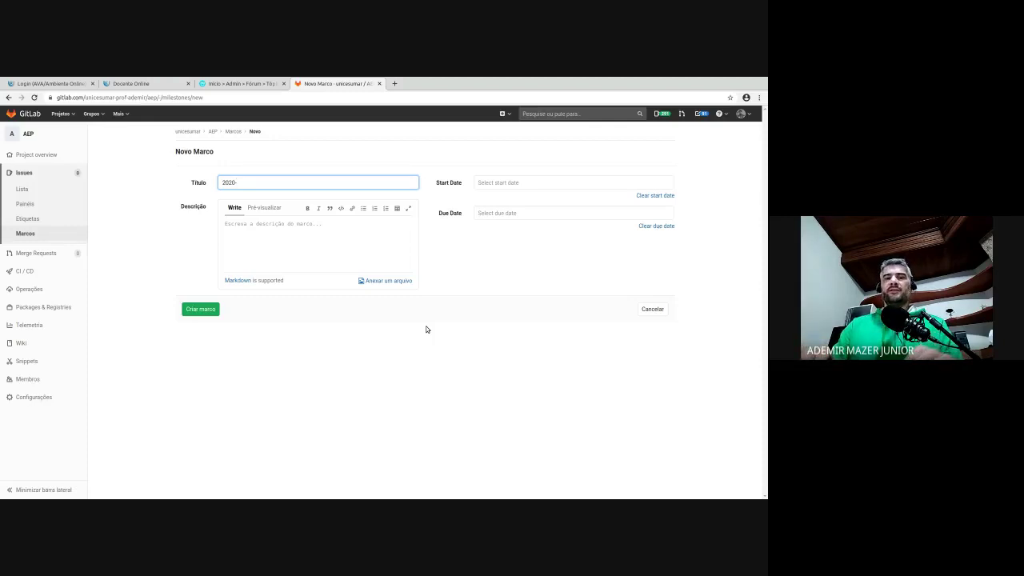
pyautogui.write('-06')
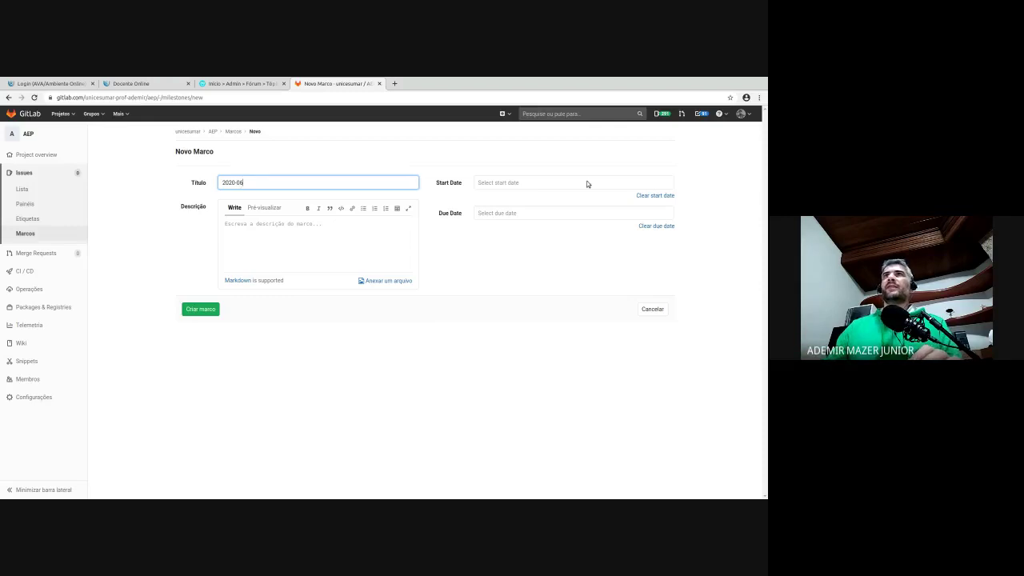
pyautogui.click(632, 209)
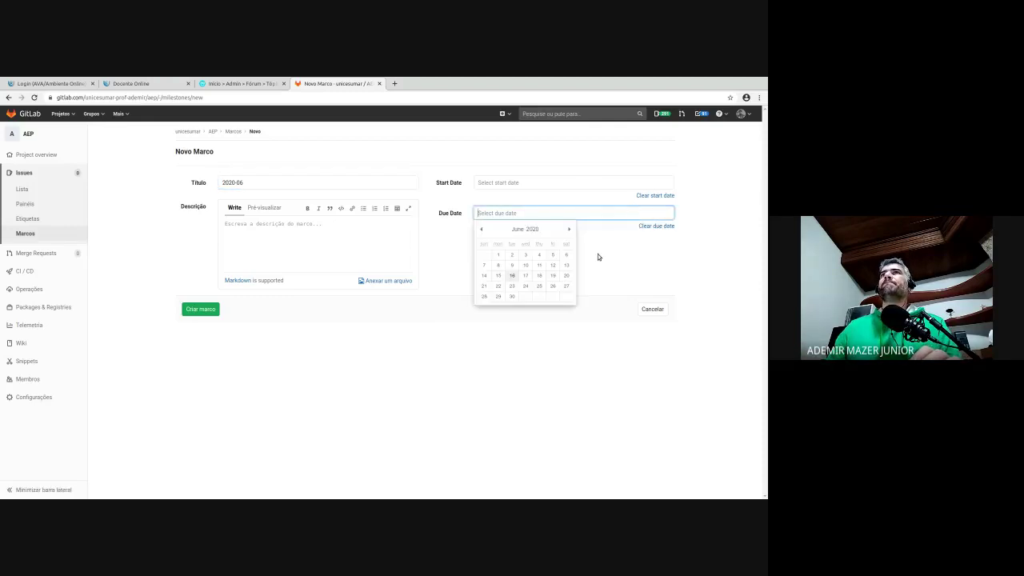
pyautogui.click(425, 351)
pyautogui.click(278, 176)
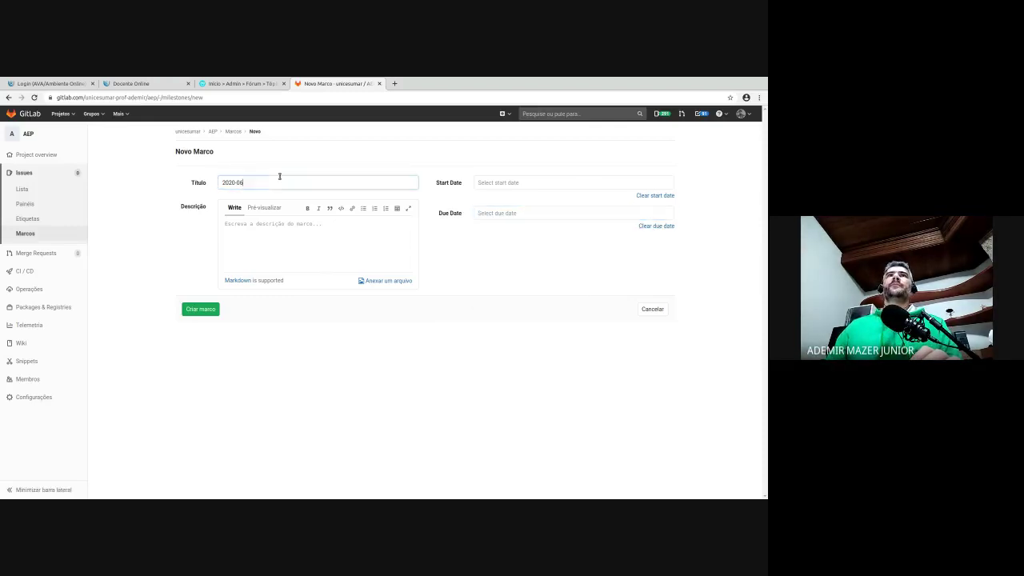
pyautogui.write('-29')
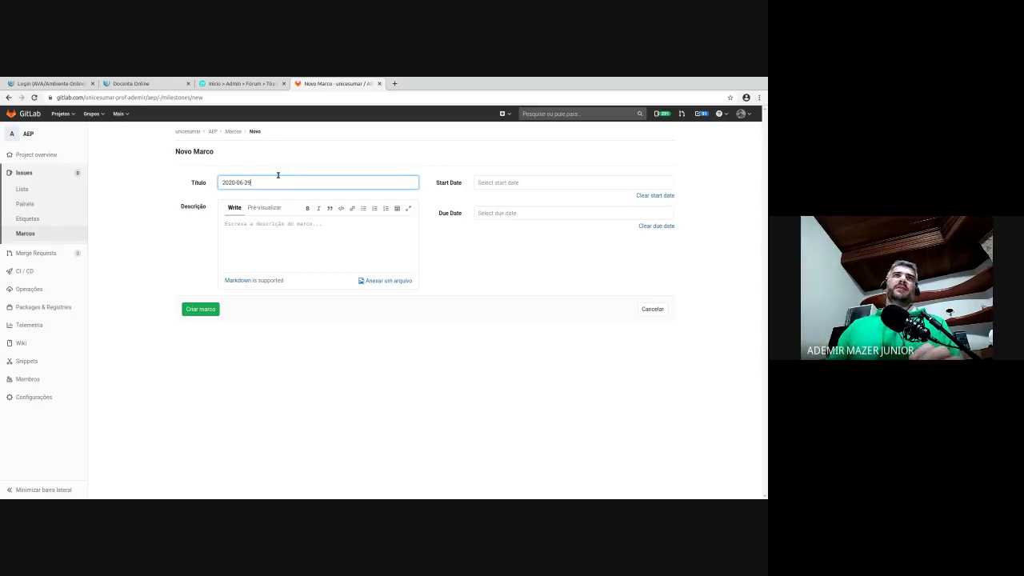
# - Give it start date 2020-06-29 and due date 2020-07-03, then create the milestone
pyautogui.click(517, 184)
pyautogui.click(499, 255)
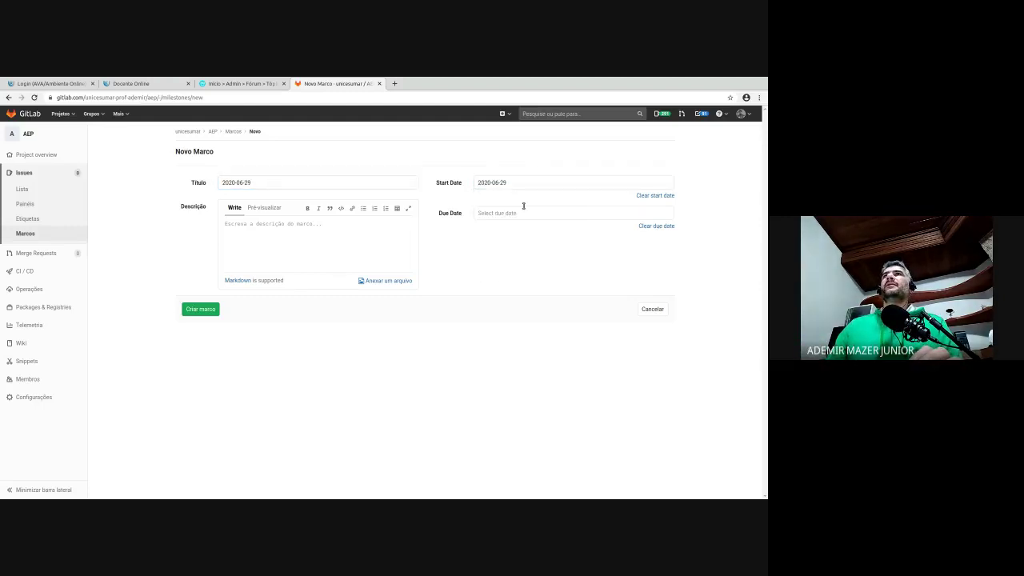
pyautogui.click(524, 211)
pyautogui.click(569, 228)
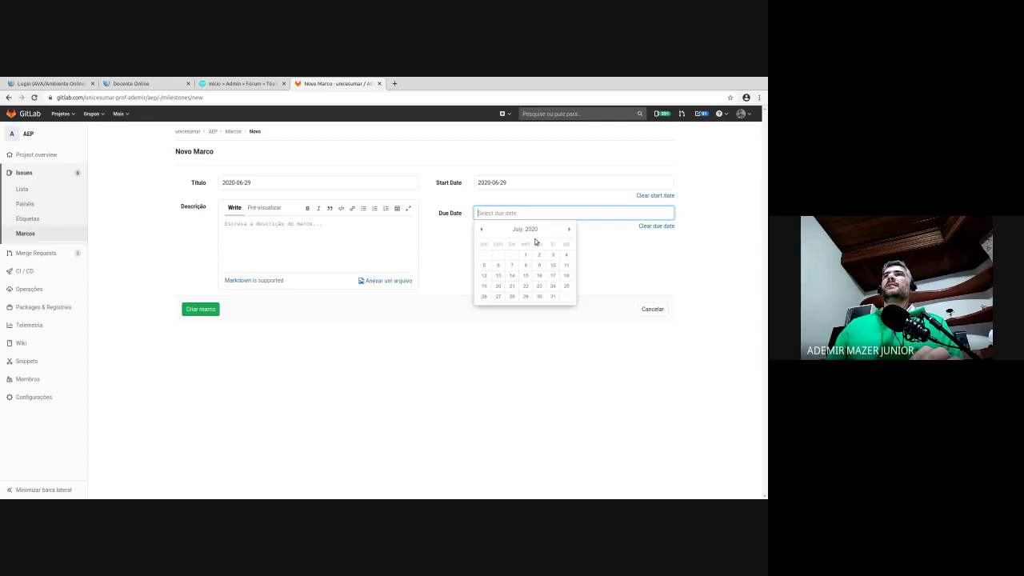
pyautogui.click(553, 252)
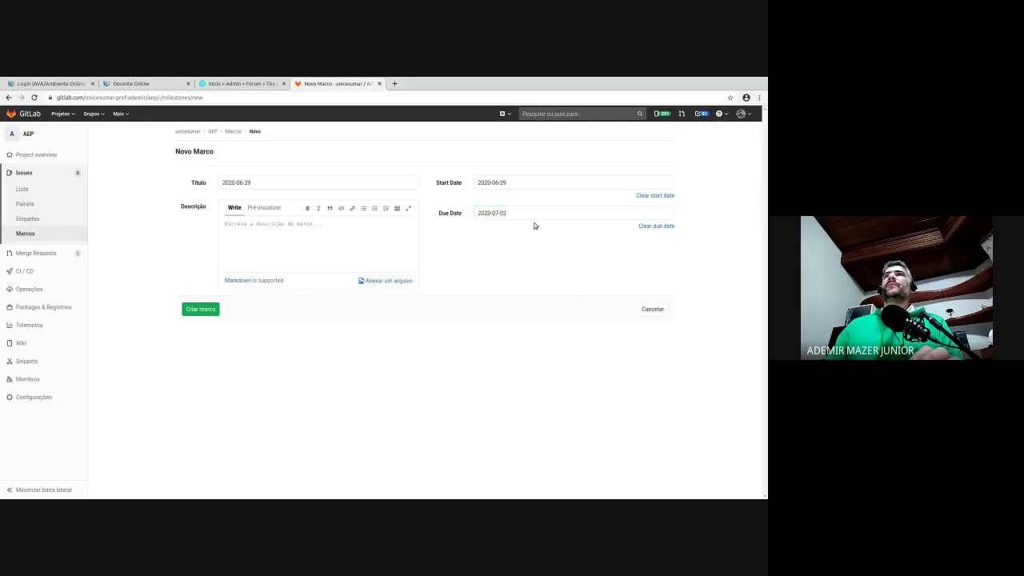
pyautogui.click(211, 305)
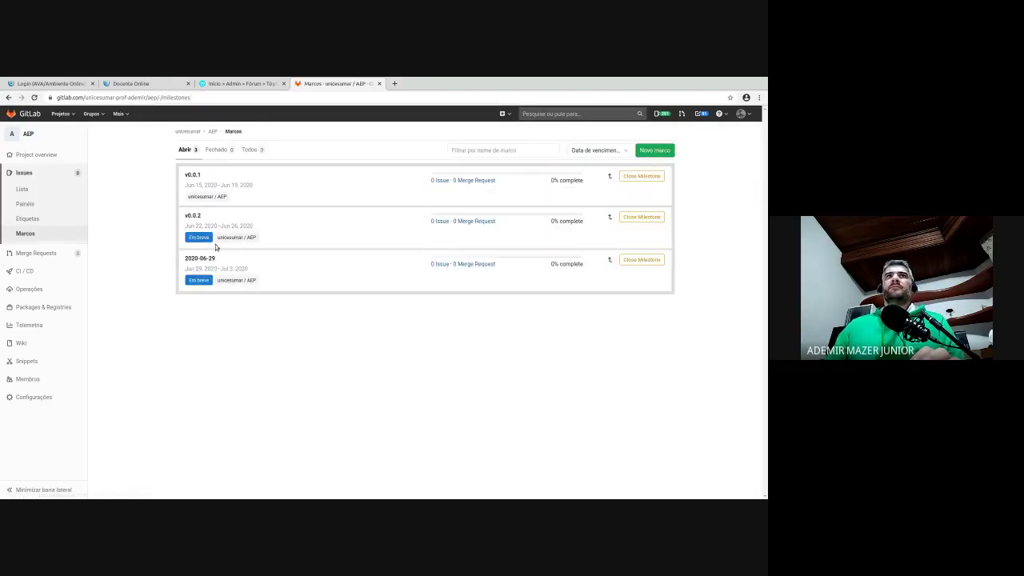
# - Leave the milestones list and go to the AEP project's Issues list via Issues > Lista
pyautogui.doubleClick(192, 215)
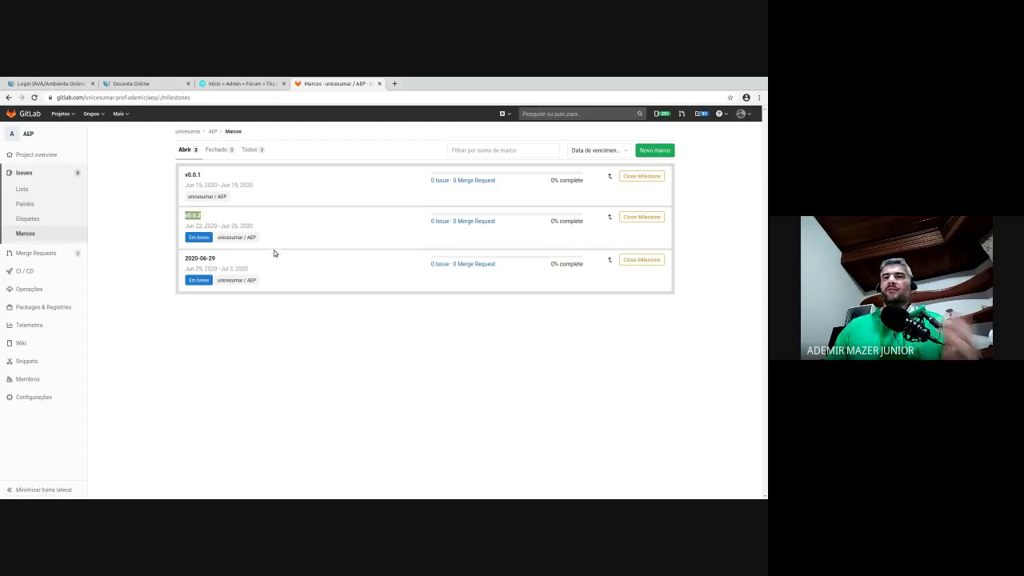
pyautogui.click(290, 253)
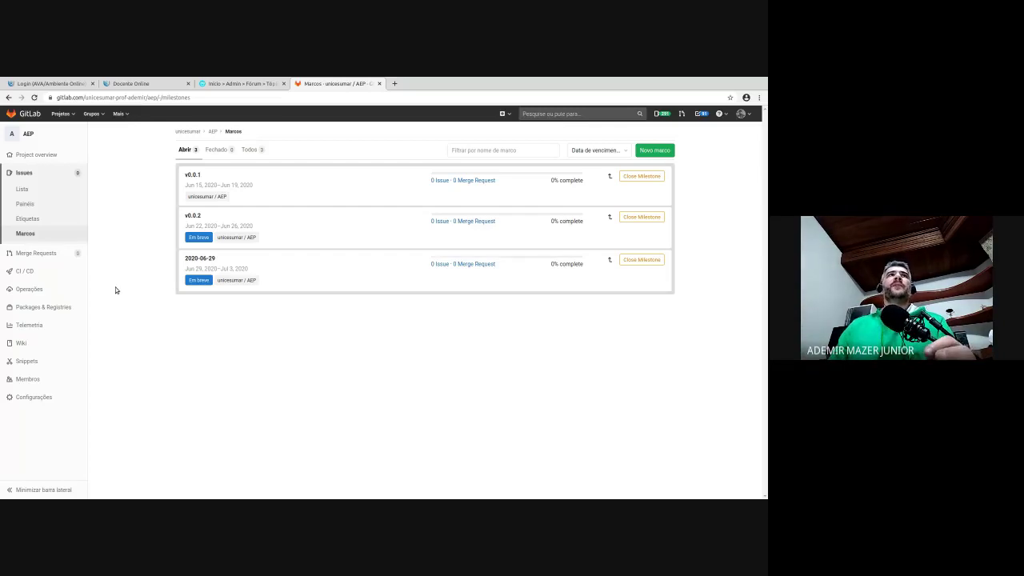
pyautogui.click(50, 189)
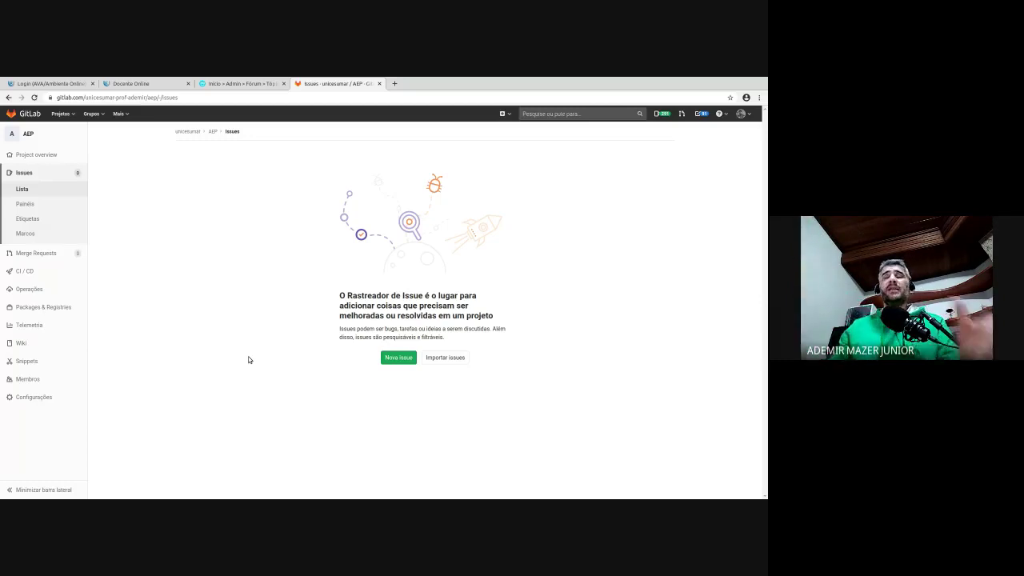
# - Start a new issue with the Nova issue button on the empty Issues page
pyautogui.click(405, 356)
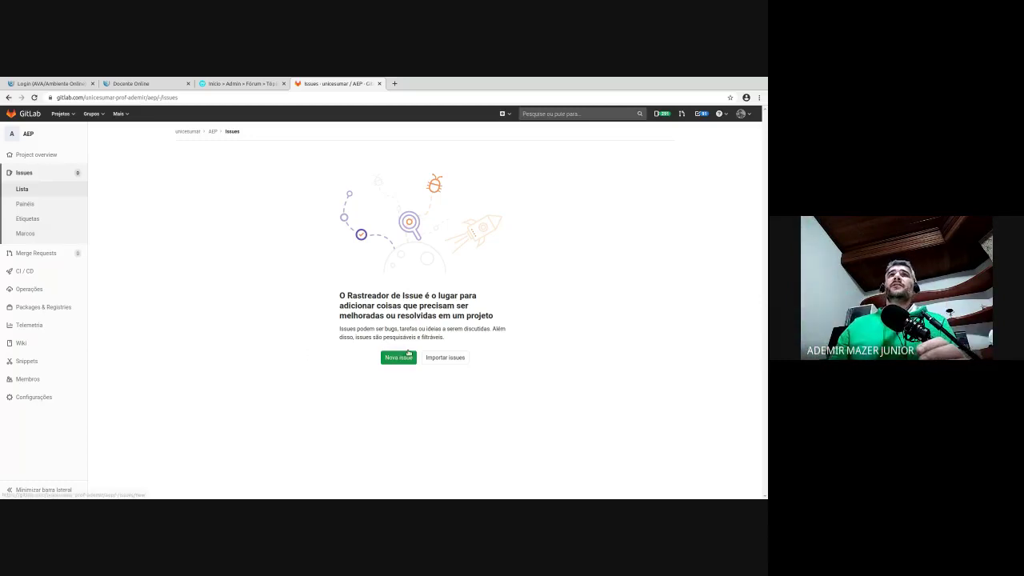
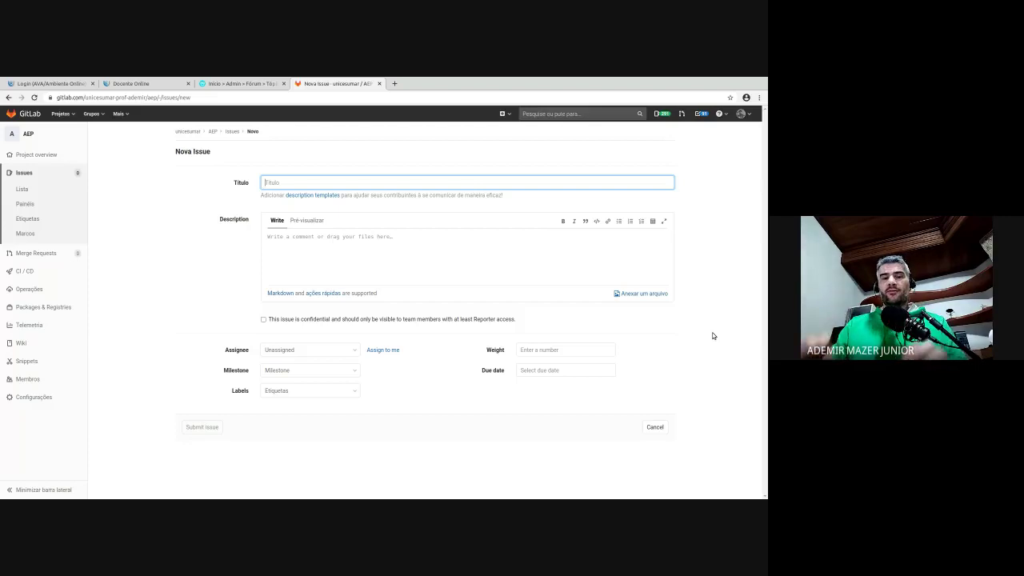
# - Clear the draft title and paste the show requirements list into the Description
pyautogui.write('I')
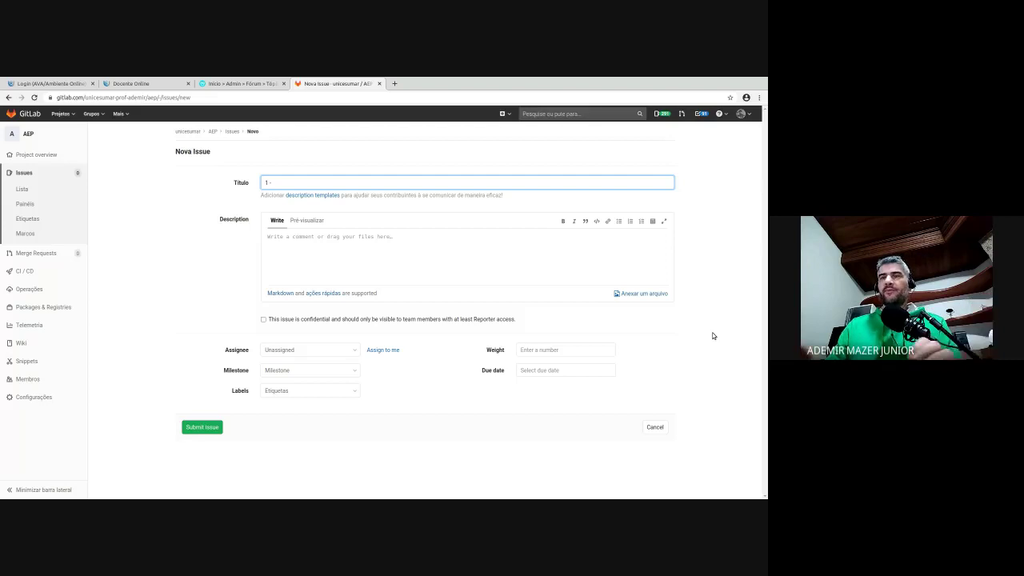
pyautogui.press('BackSpace')
pyautogui.press('BackSpace')
pyautogui.press('BackSpace')
pyautogui.press('Tab')
pyautogui.hotkey('ctrl', 'v')
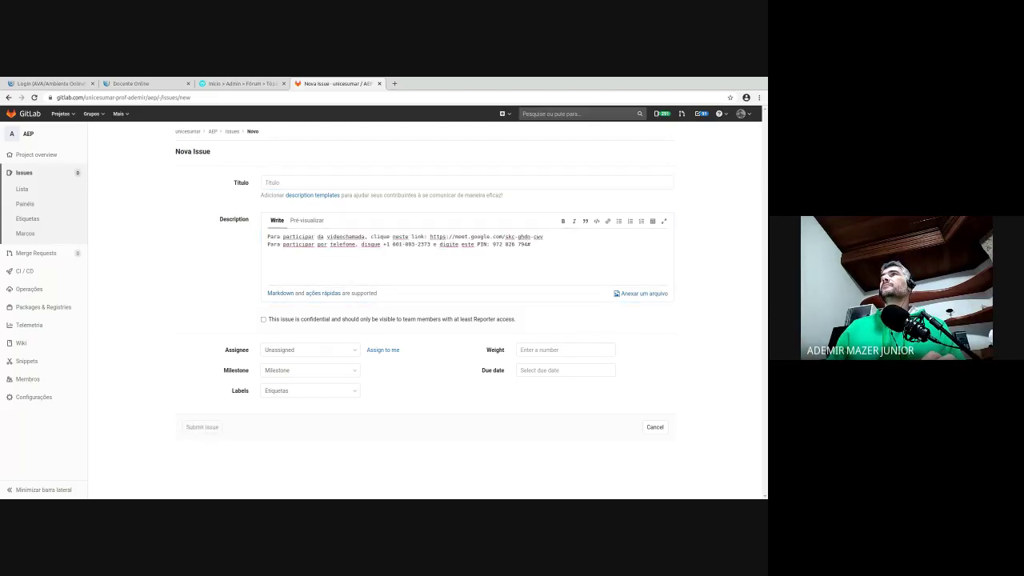
pyautogui.click(484, 247)
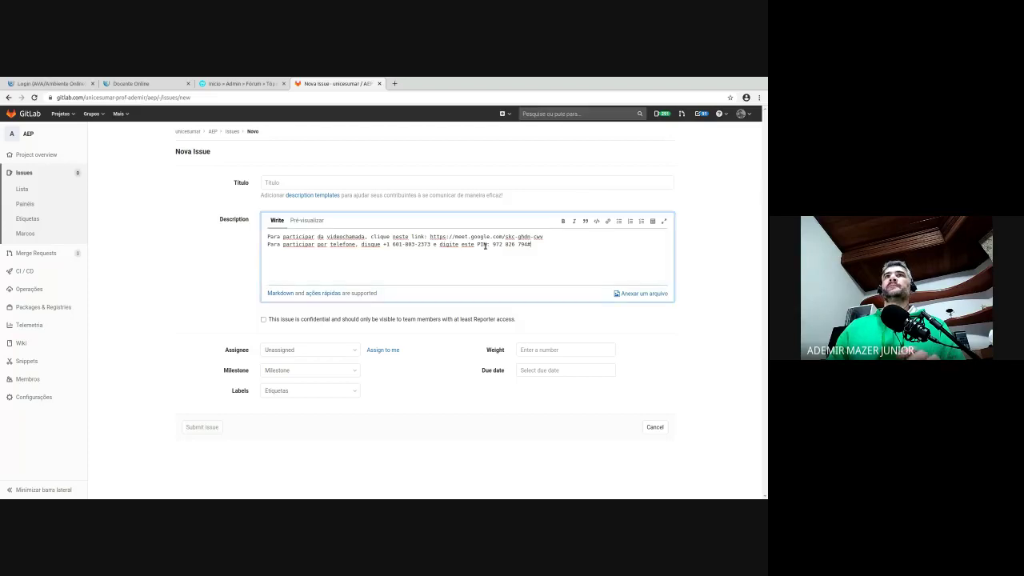
pyautogui.hotkey('ctrl', 'a')
pyautogui.write('1. Cadastro de show - Deve conter os dados: nome do show, data e hora, data início de venda dos ingressos, data final de venda dos ingressos, quantidade máxima de ingressos, local, artista, valores de ingresso por área    * As áreas são localizações no ambiente do evento, por exemplo: vip, pista simples, cadeiras    * Os valores também podem ser diferenciados por benefícios do tipo combo: vip + open bar, pista + camiseta, etc    * As áreas devem ser cadastradas com nome, descrição, quantidade máxima de ingressos')
# - Strip the numbering and move the 'Cadastro de show' line into the issue title
pyautogui.hotkey('ctrl', 'Home')
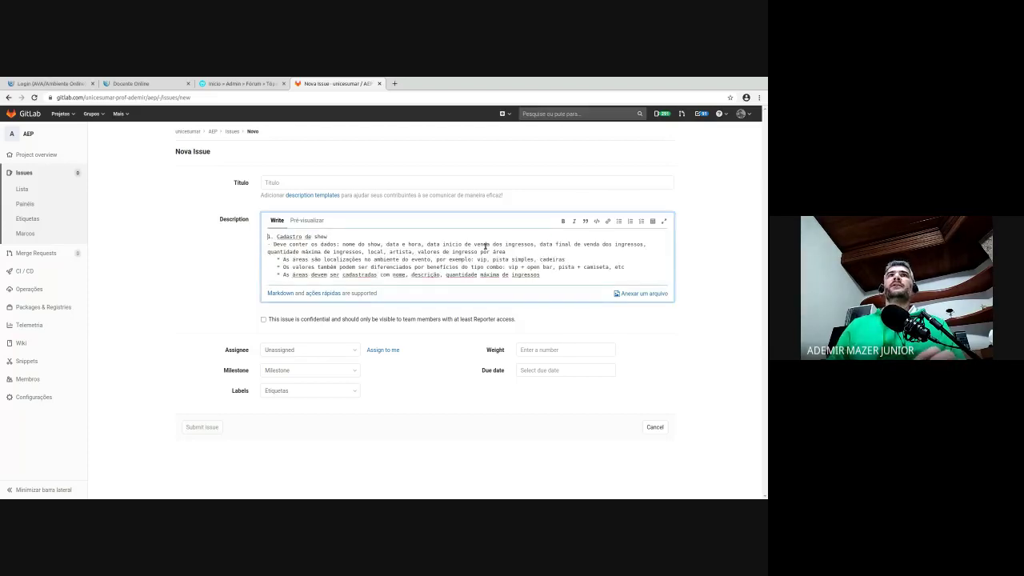
pyautogui.press('Delete')
pyautogui.press('Delete')
pyautogui.press('Delete')
pyautogui.hotkey('shift', 'End')
pyautogui.hotkey('ctrl', 'x')
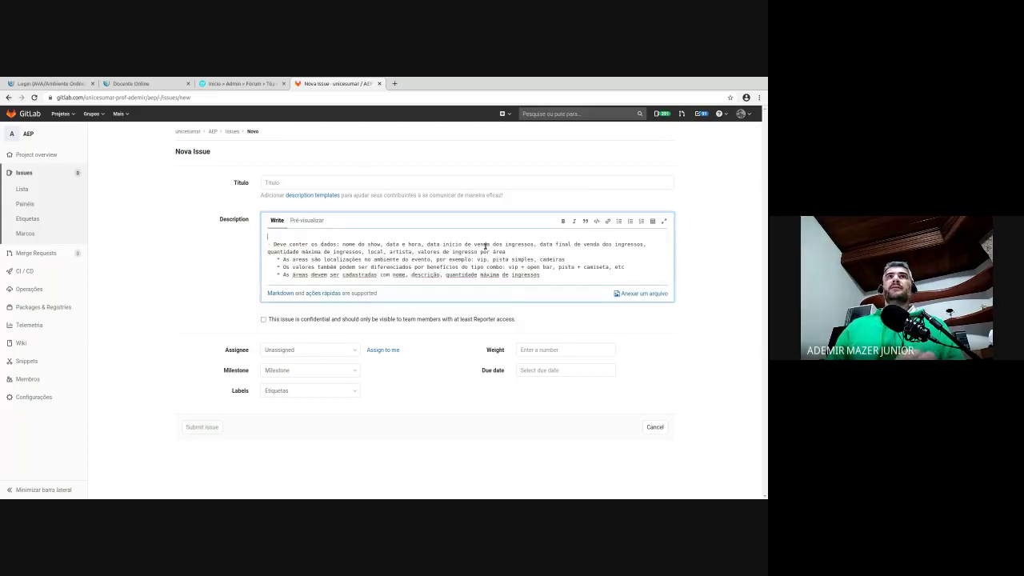
pyautogui.click(268, 183)
pyautogui.hotkey('ctrl', 'v')
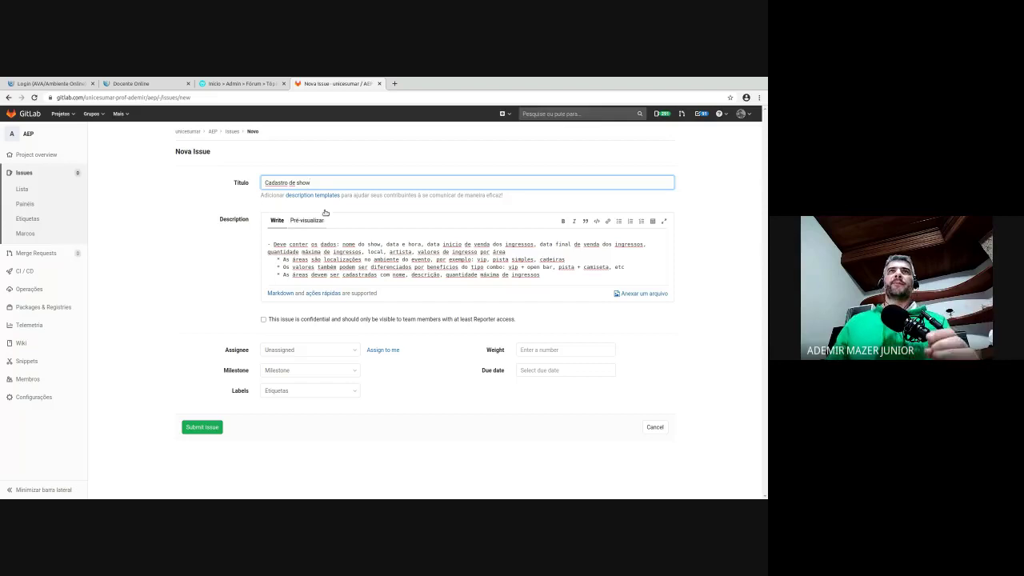
# - Remove the leading dash and add a blank line before the description bullets
pyautogui.click(349, 234)
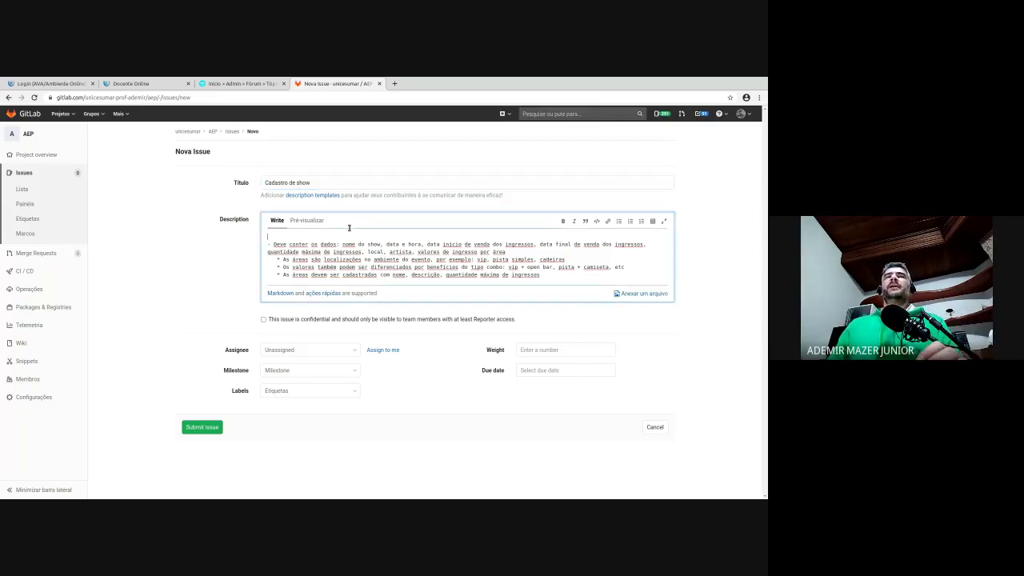
pyautogui.press('Delete')
pyautogui.press('Delete')
pyautogui.press('Delete')
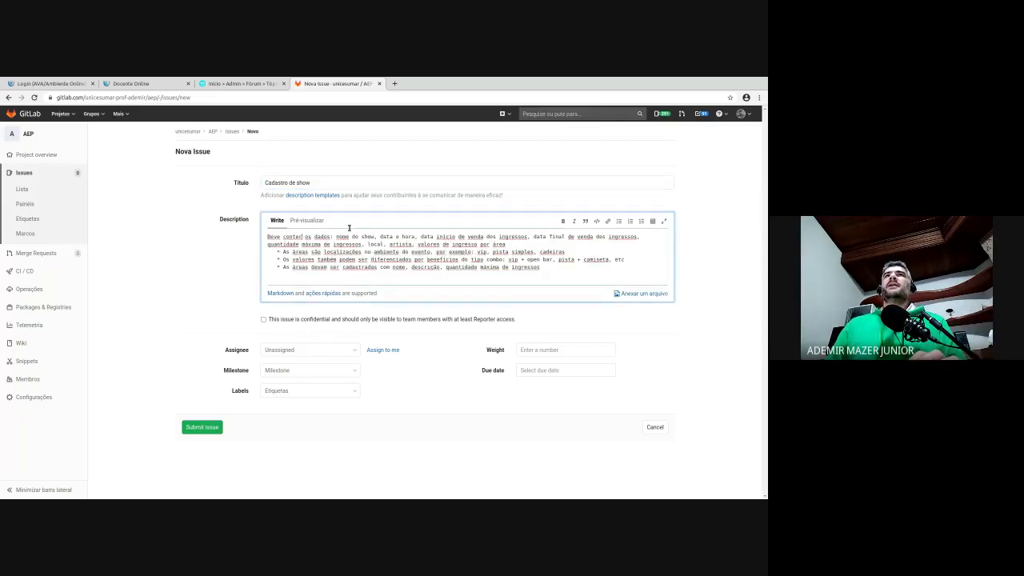
pyautogui.hotkey('ctrl', 'Right')
pyautogui.hotkey('ctrl', 'Right')
pyautogui.hotkey('ctrl', 'Right')
pyautogui.hotkey('ctrl', 'Right')
pyautogui.hotkey('ctrl', 'Right')
pyautogui.hotkey('ctrl', 'Right')
pyautogui.hotkey('ctrl', 'Right')
pyautogui.hotkey('ctrl', 'Right')
pyautogui.hotkey('ctrl', 'Right')
pyautogui.hotkey('ctrl', 'Right')
pyautogui.hotkey('ctrl', 'Right')
pyautogui.hotkey('ctrl', 'Right')
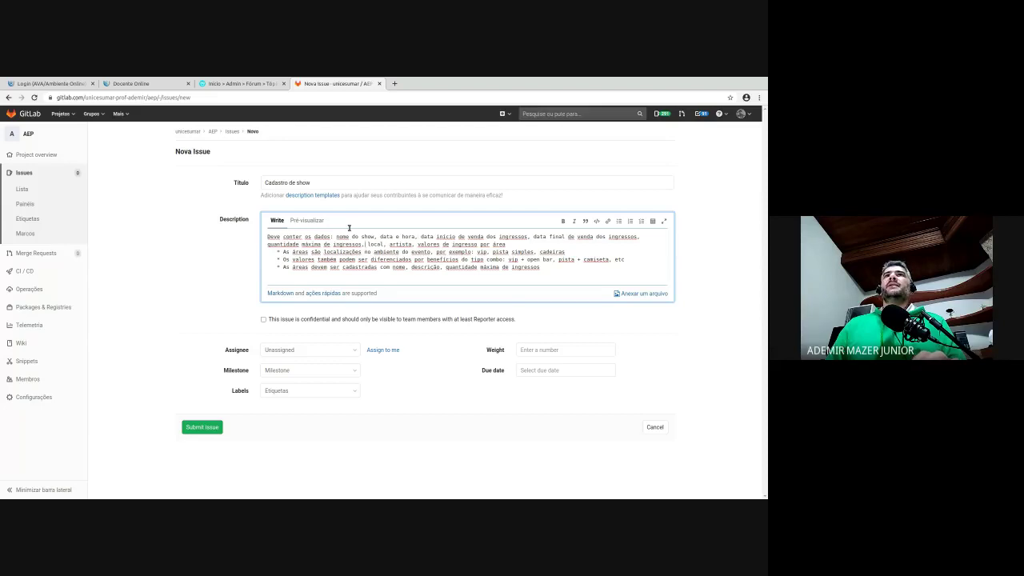
pyautogui.press('Return')
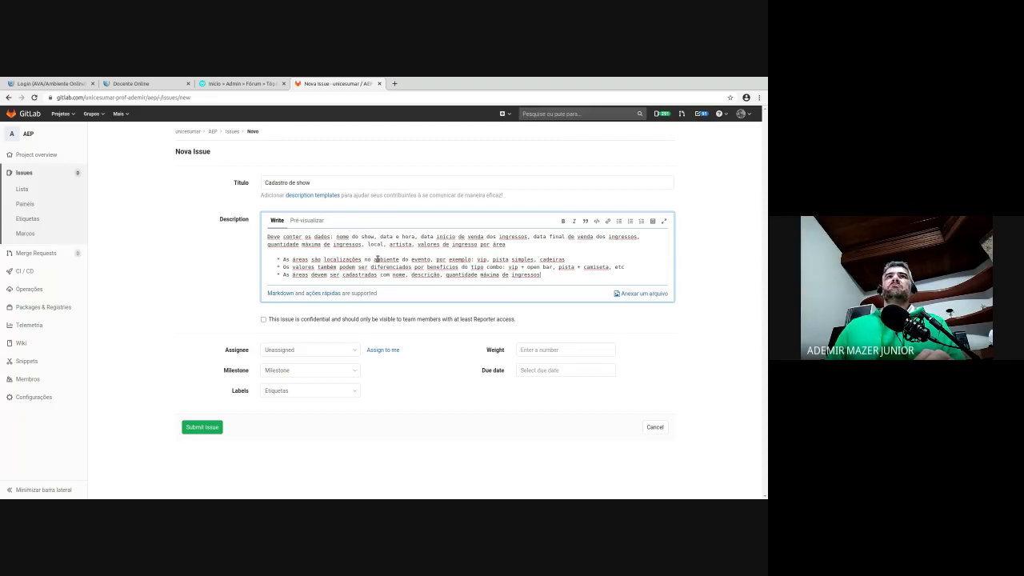
# - Glance at the milestone list, then bring up the Select label list for the issue
pyautogui.click(356, 366)
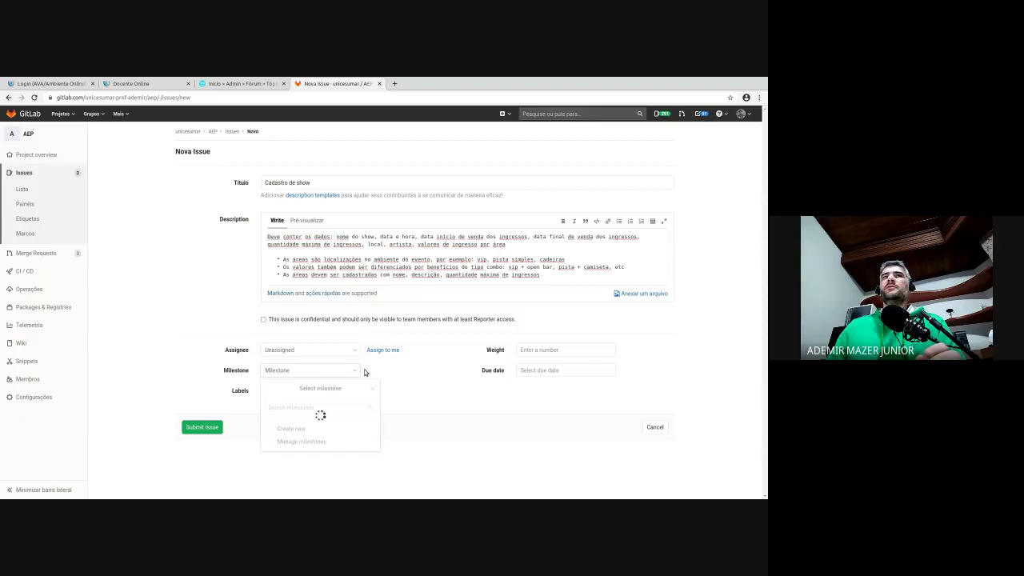
pyautogui.click(402, 391)
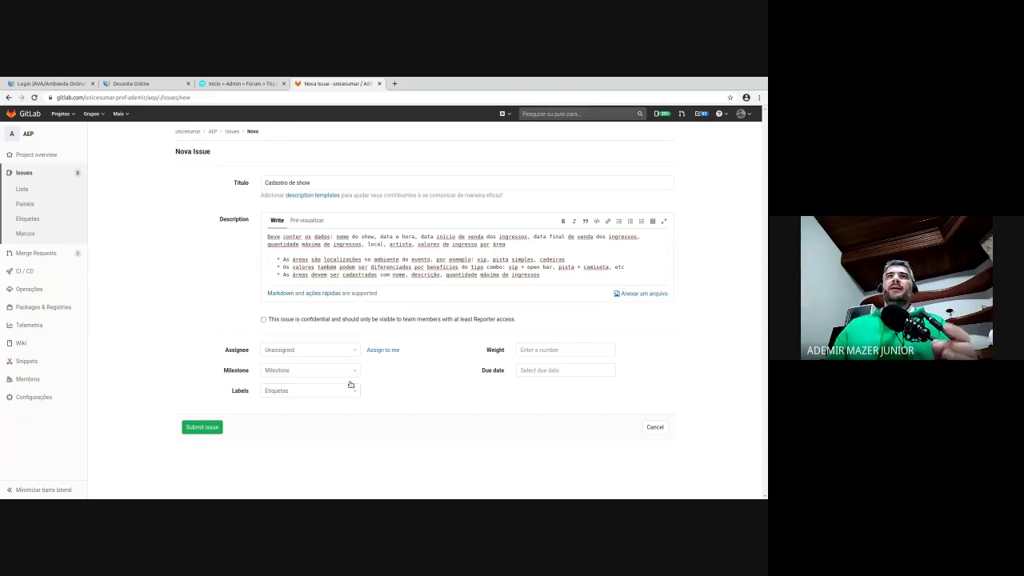
pyautogui.click(351, 388)
pyautogui.click(405, 392)
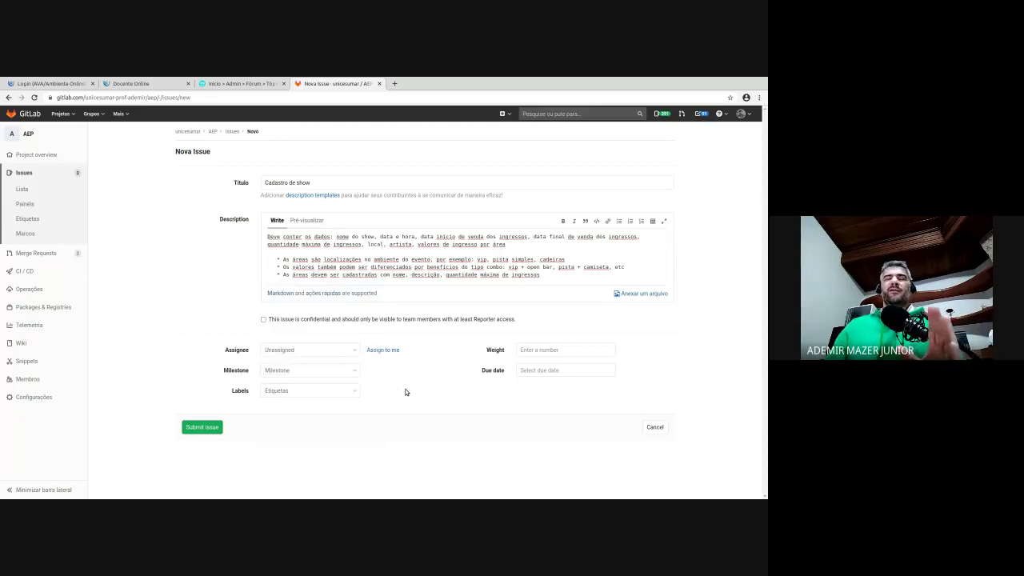
pyautogui.click(356, 388)
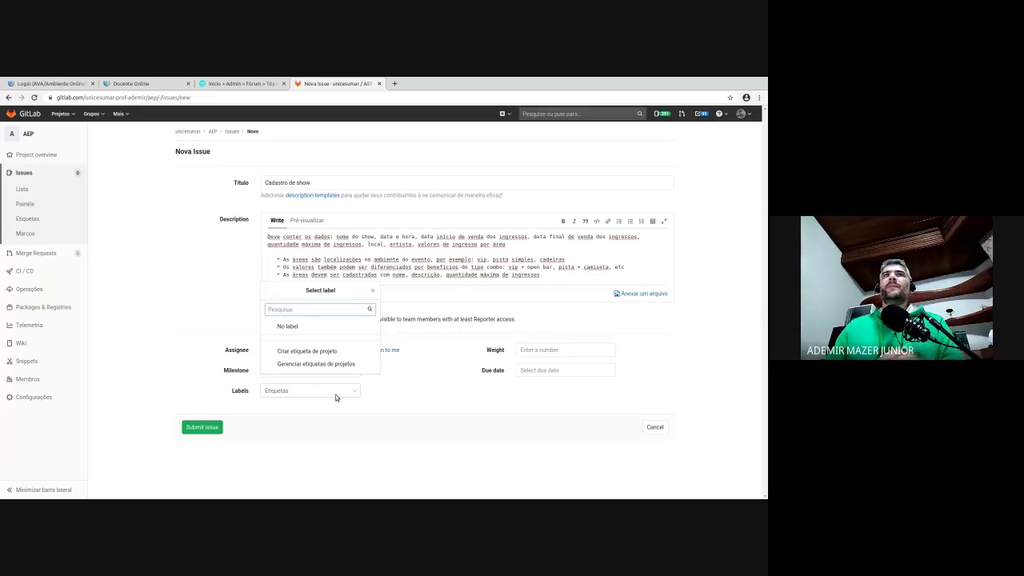
# - Create the grey project label 'User storie' and apply it to the Cadastro de show draft
pyautogui.click(330, 349)
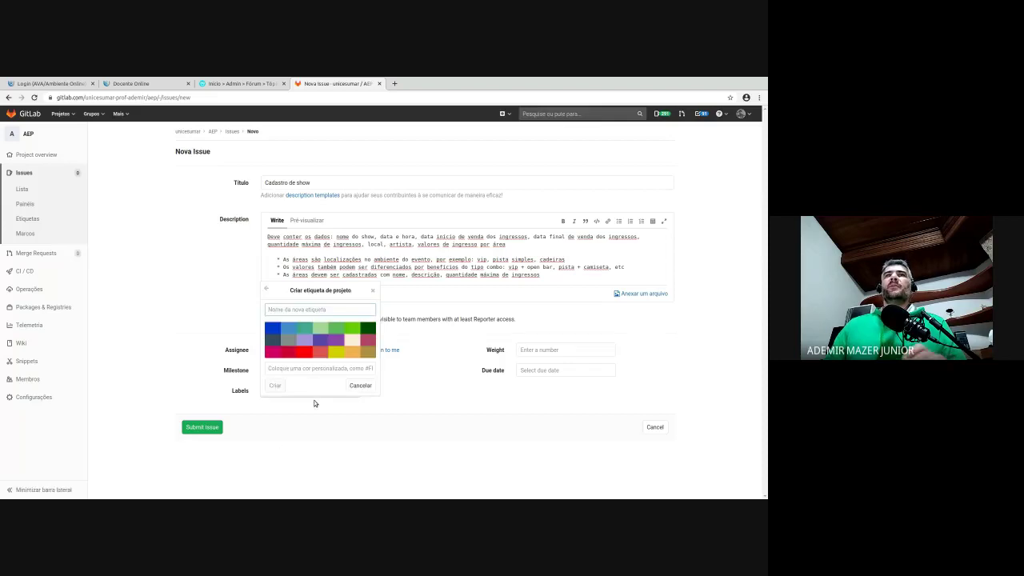
pyautogui.write('S')
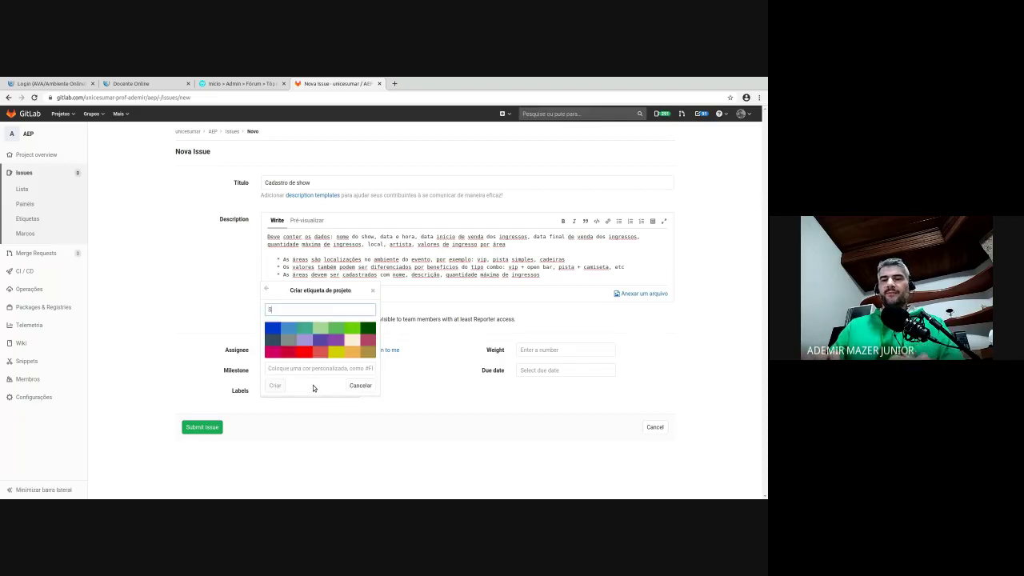
pyautogui.press('BackSpace')
pyautogui.write('Us')
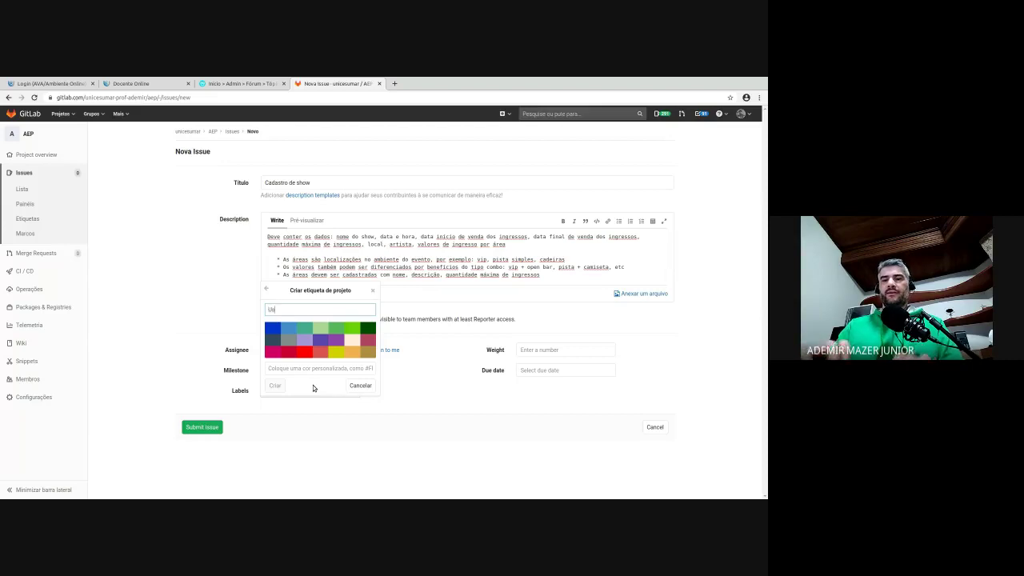
pyautogui.write('er atorie')
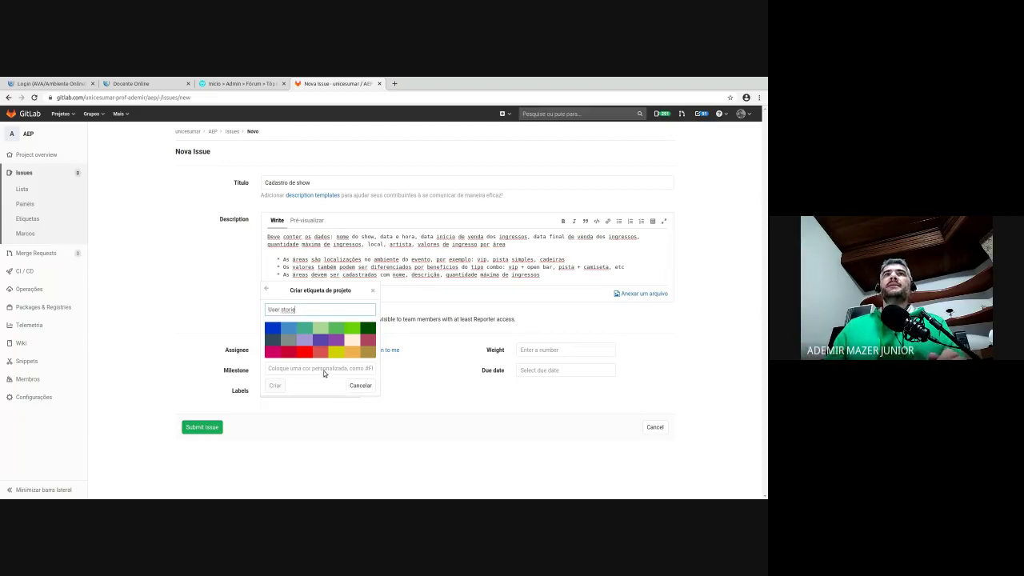
pyautogui.click(288, 332)
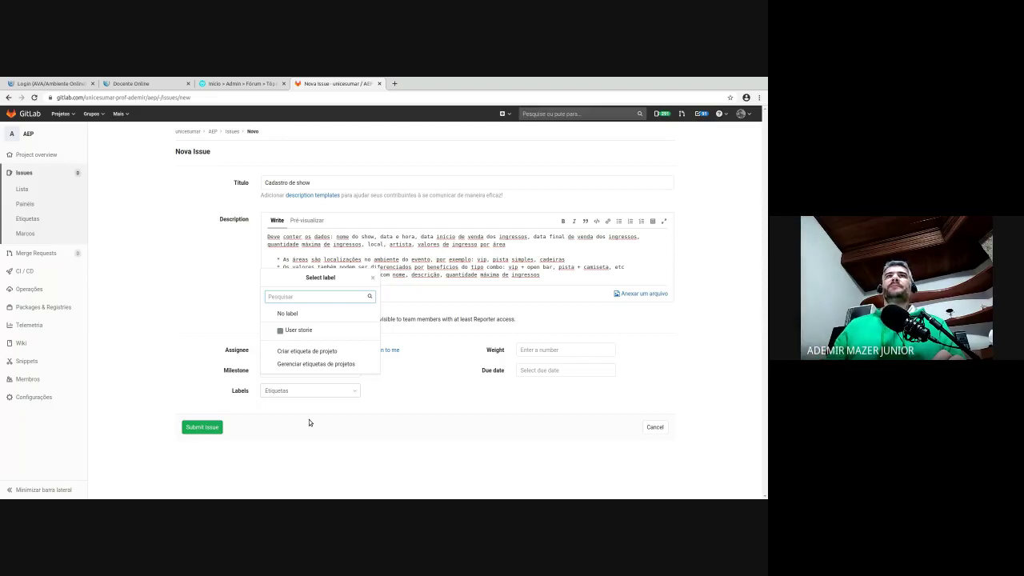
pyautogui.click(299, 330)
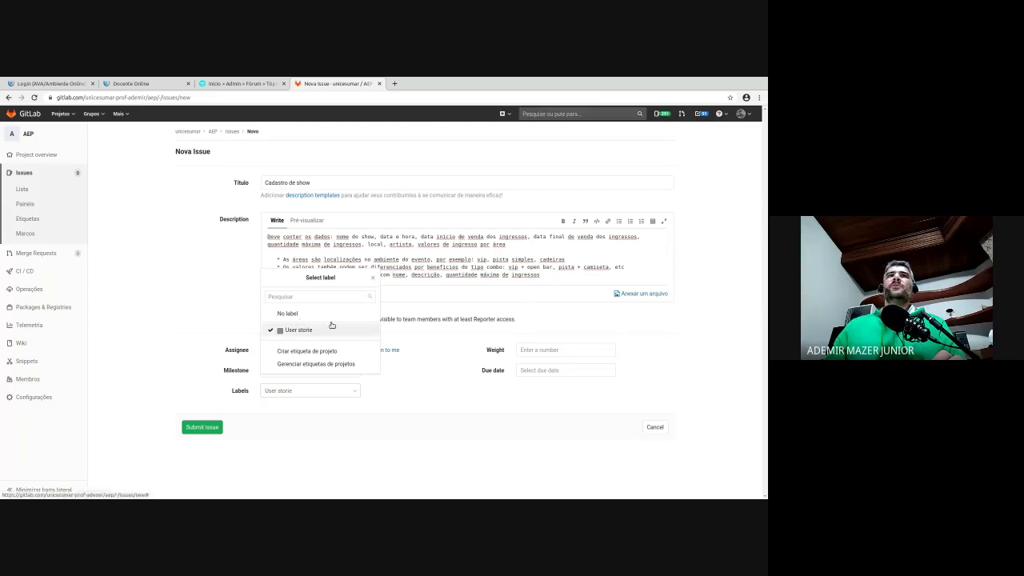
pyautogui.click(420, 388)
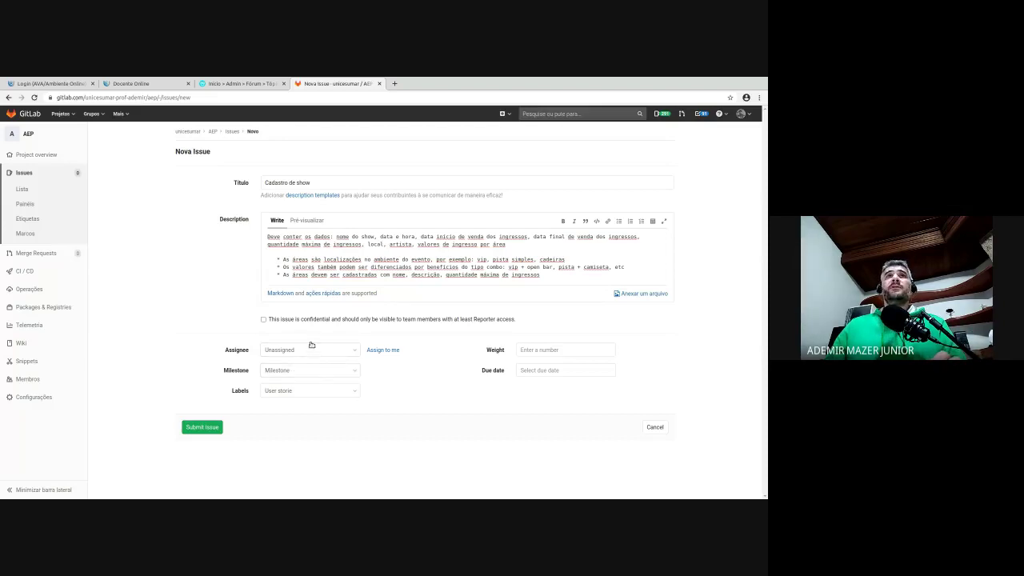
pyautogui.click(312, 350)
pyautogui.click(433, 366)
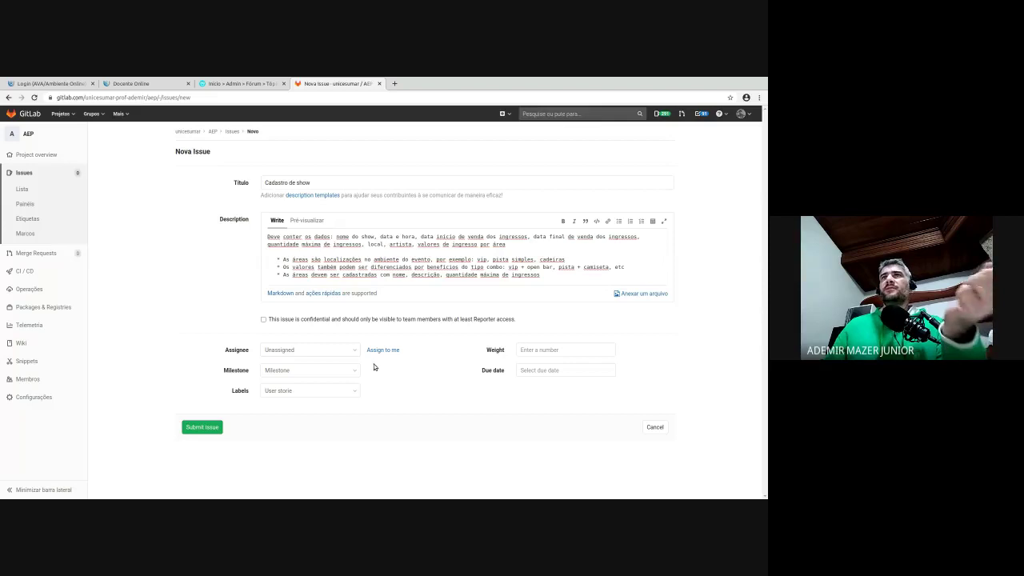
pyautogui.click(530, 345)
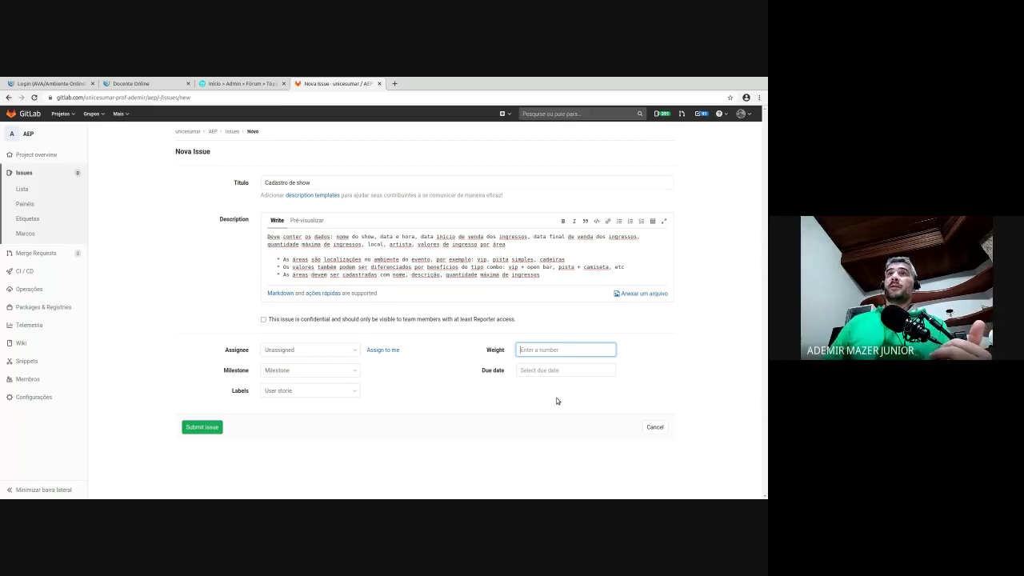
# - Set the due date to 31 July 2020 and submit the issue
pyautogui.click(549, 372)
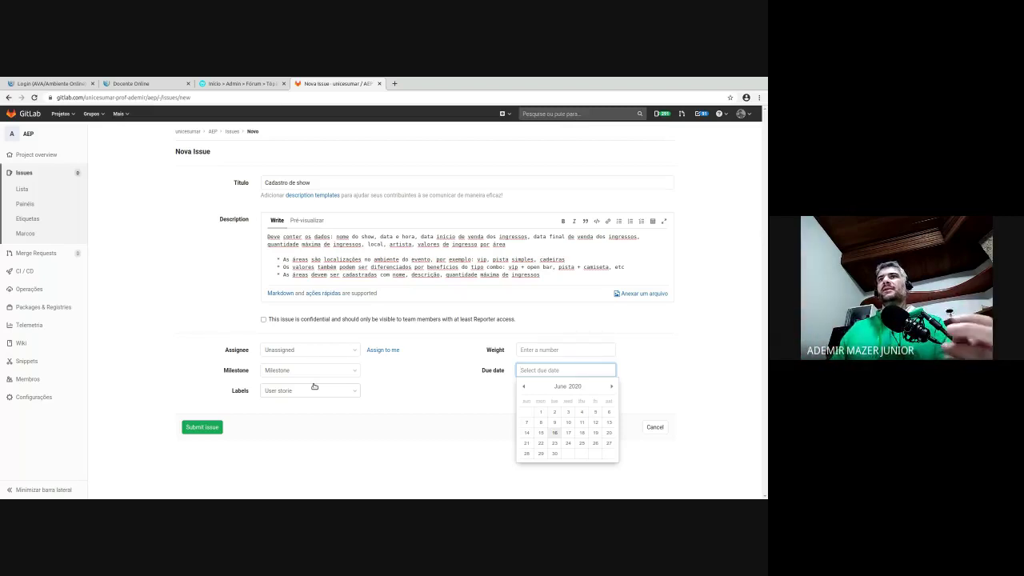
pyautogui.click(611, 385)
pyautogui.click(595, 453)
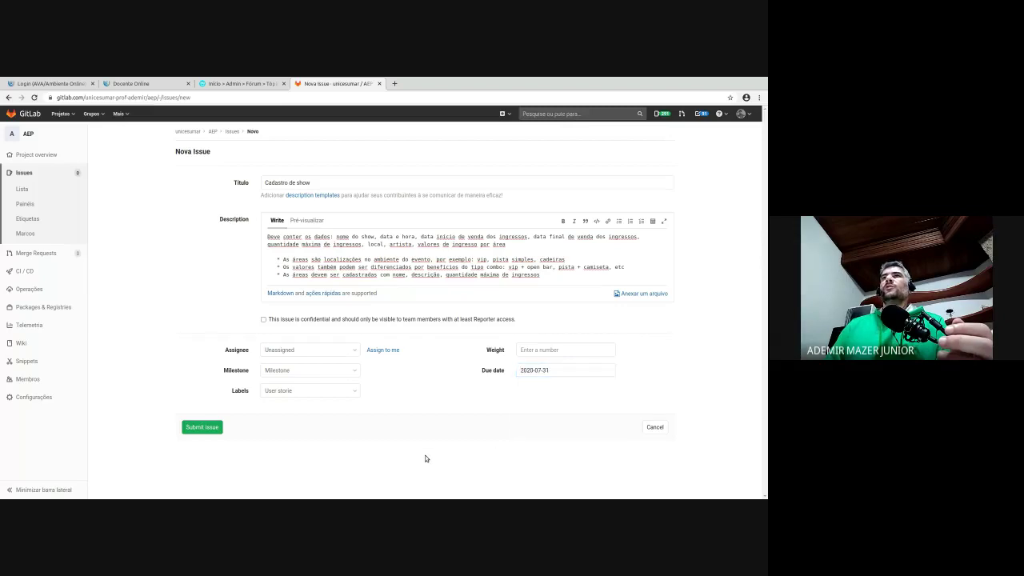
pyautogui.click(213, 422)
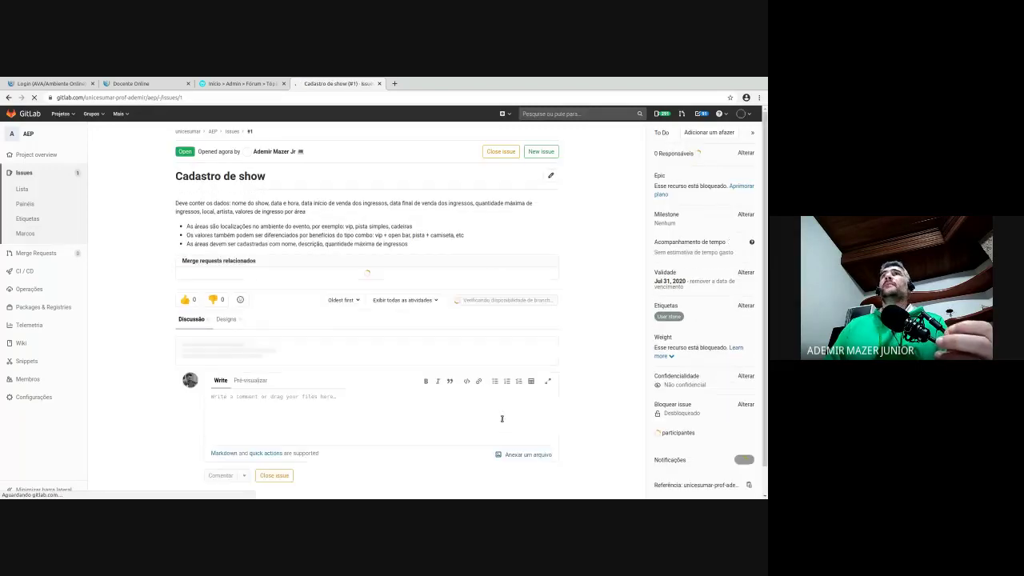
# - Attach 01-Dart_basico.pdf and paste a screenshot image into issue #1's description
pyautogui.click(550, 173)
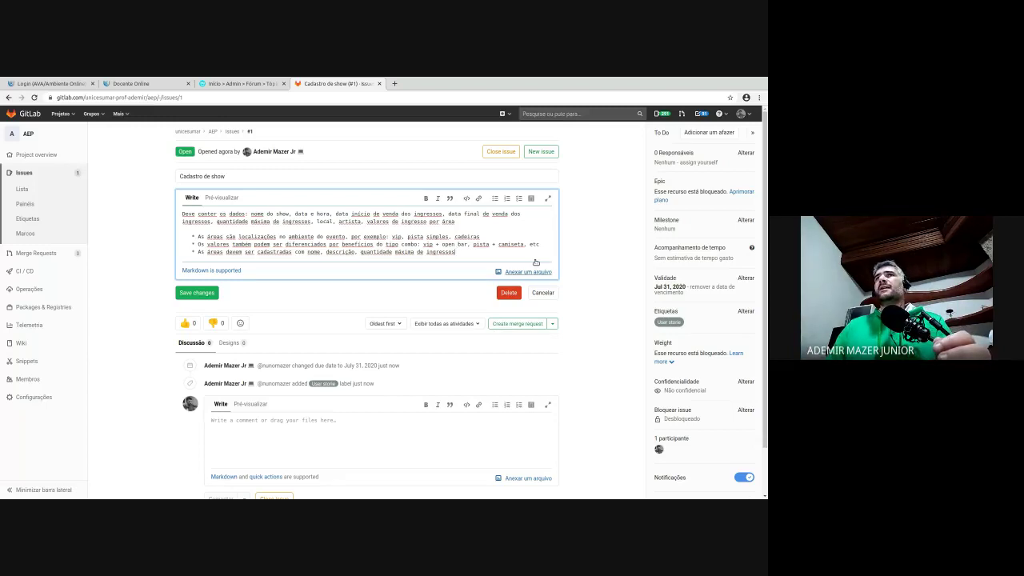
pyautogui.press('Return')
pyautogui.press('Return')
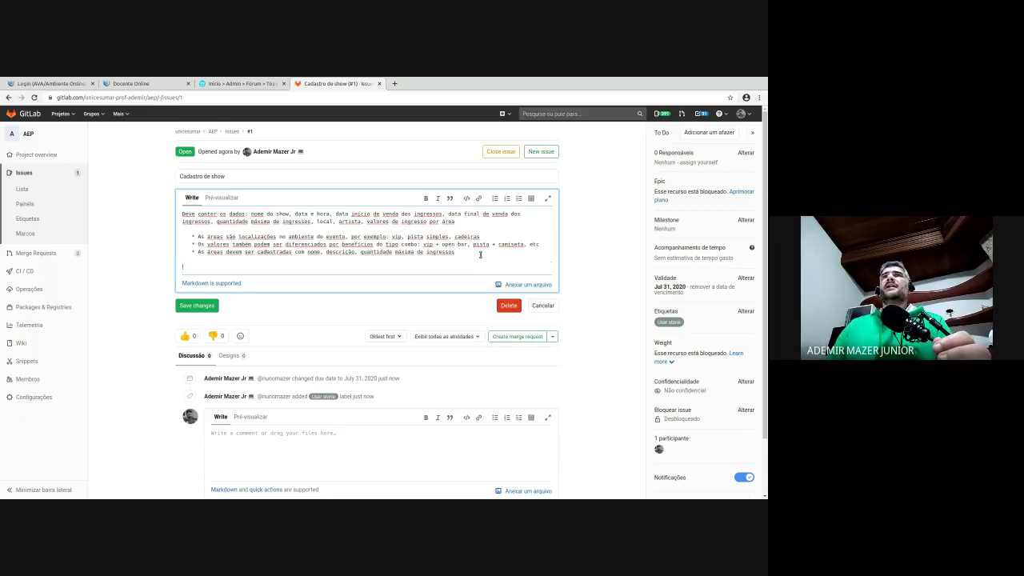
pyautogui.click(537, 281)
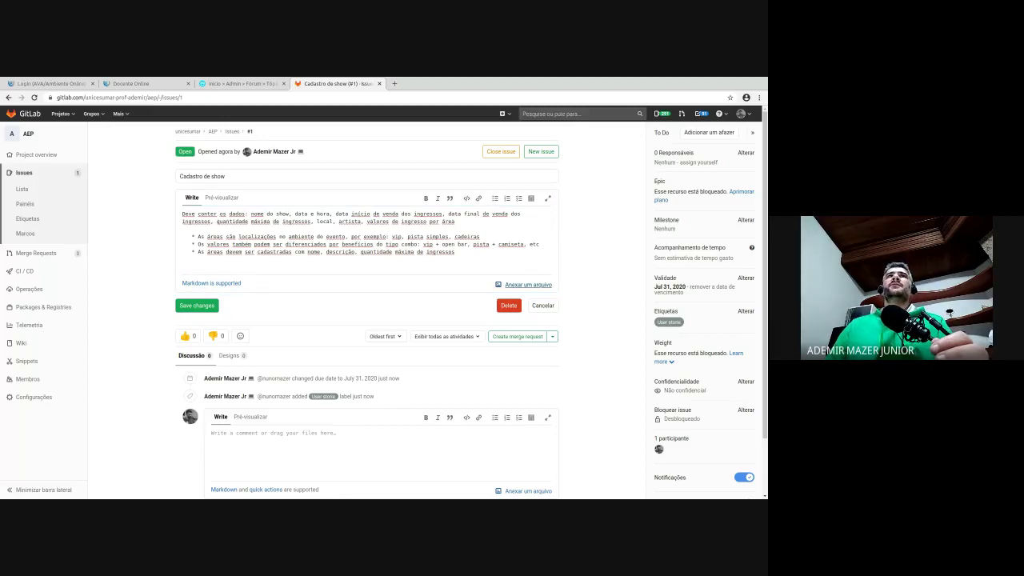
pyautogui.doubleClick(205, 195)
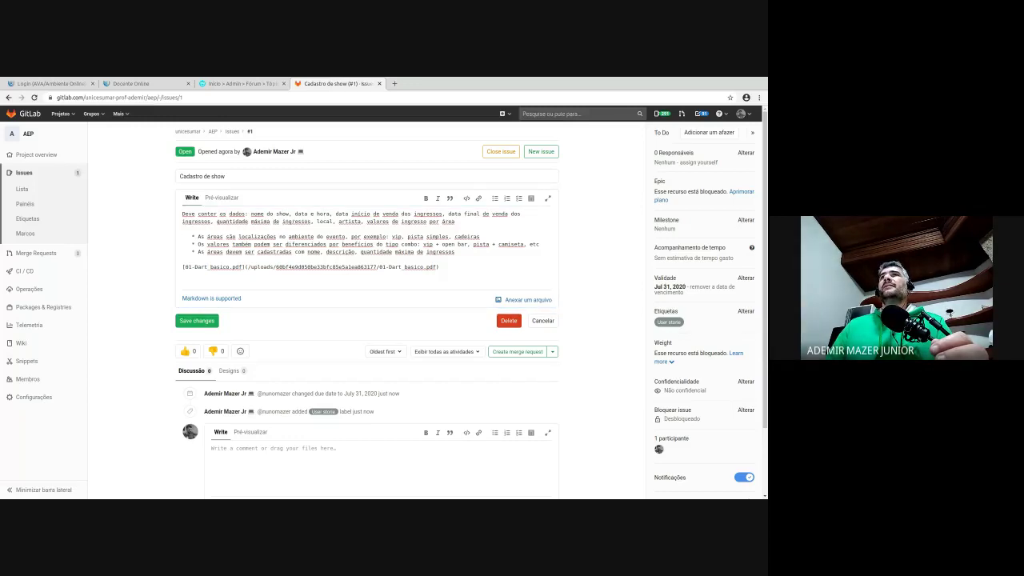
pyautogui.click(287, 276)
pyautogui.hotkey('ctrl', 'v')
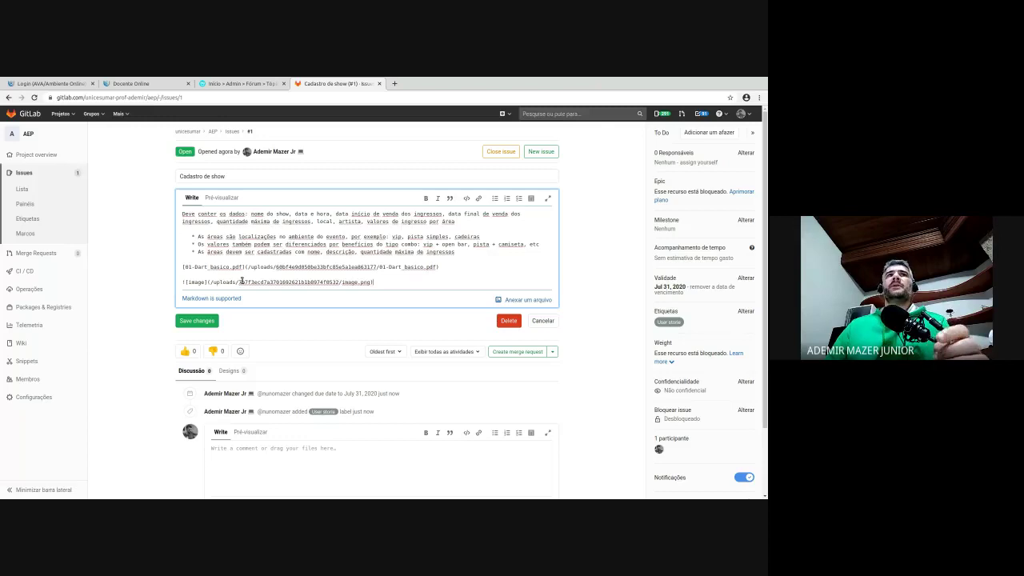
pyautogui.scroll(-1, 304, 320)
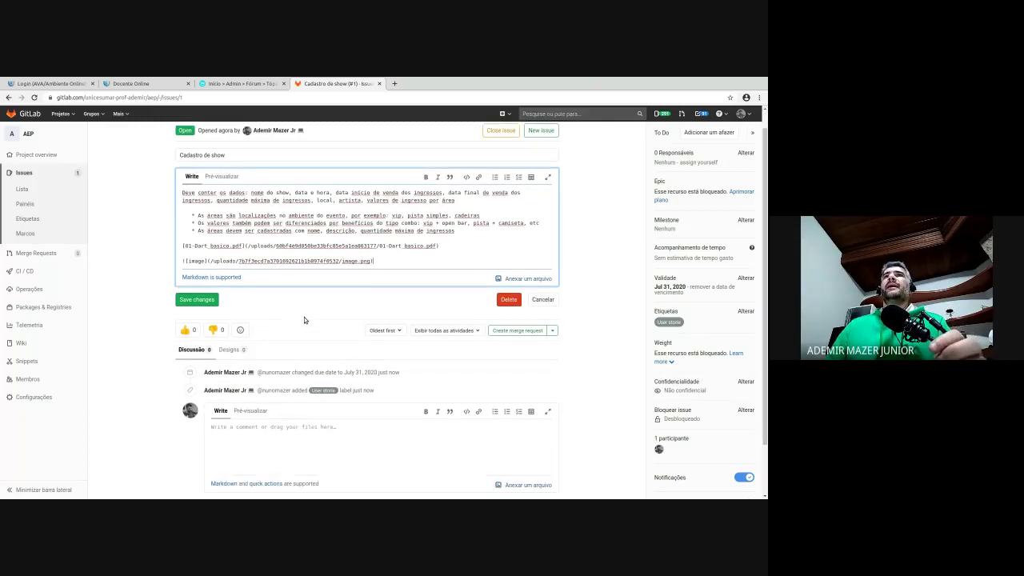
pyautogui.click(200, 300)
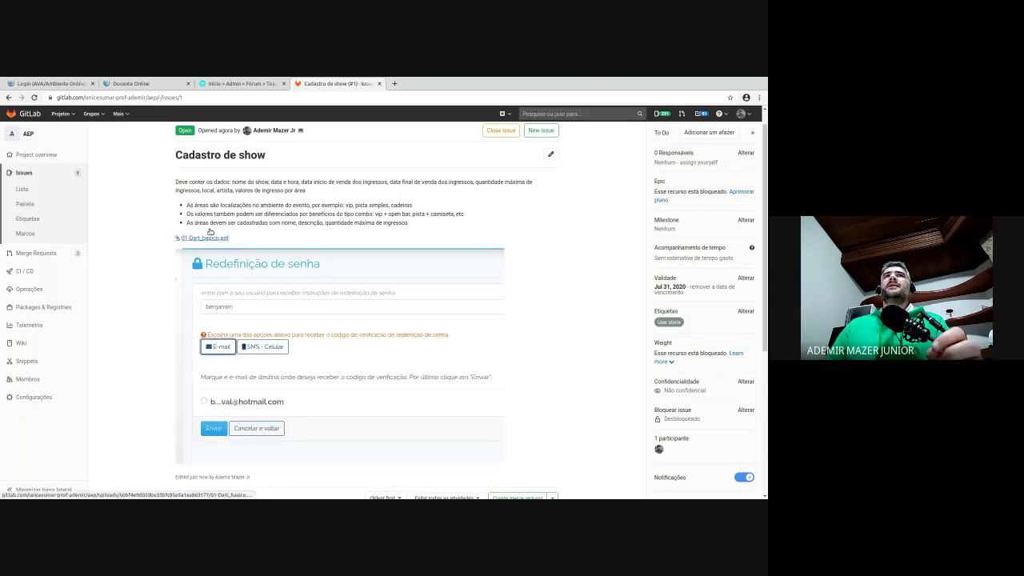
pyautogui.scroll(-2, 381, 376)
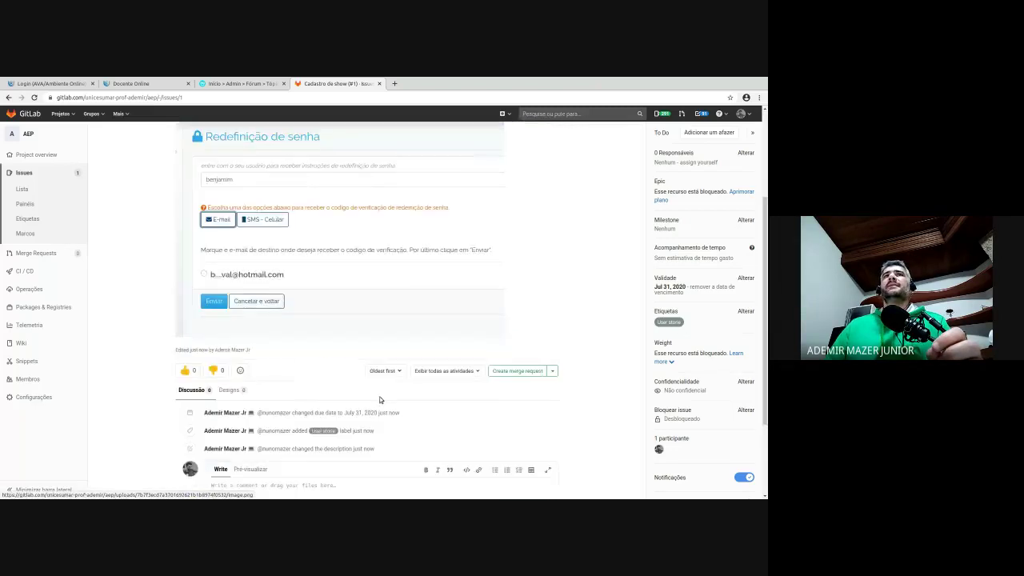
pyautogui.scroll(2, 380, 376)
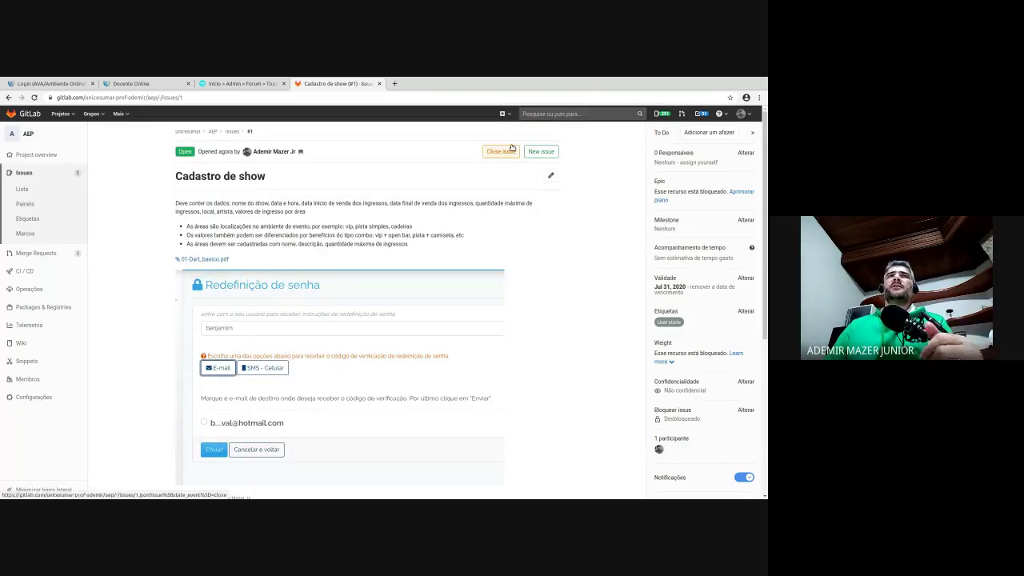
pyautogui.scroll(-4, 550, 228)
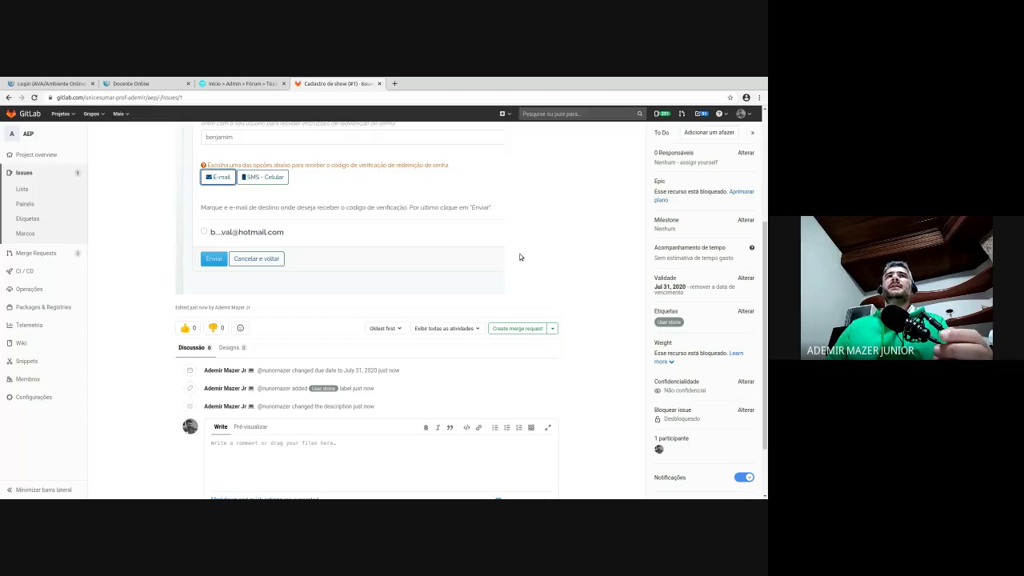
pyautogui.scroll(-2, 560, 252)
pyautogui.scroll(4, 626, 249)
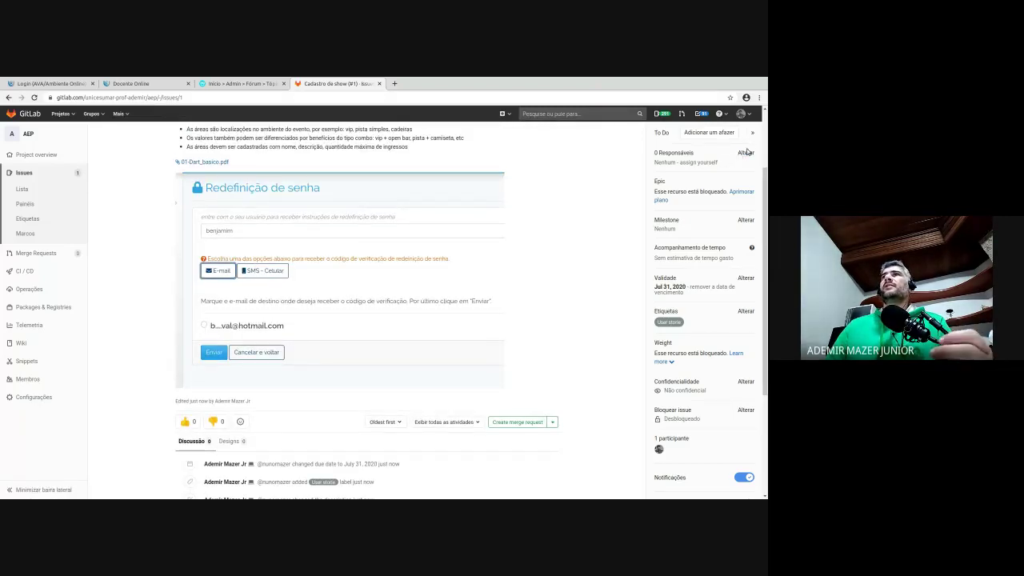
pyautogui.click(748, 150)
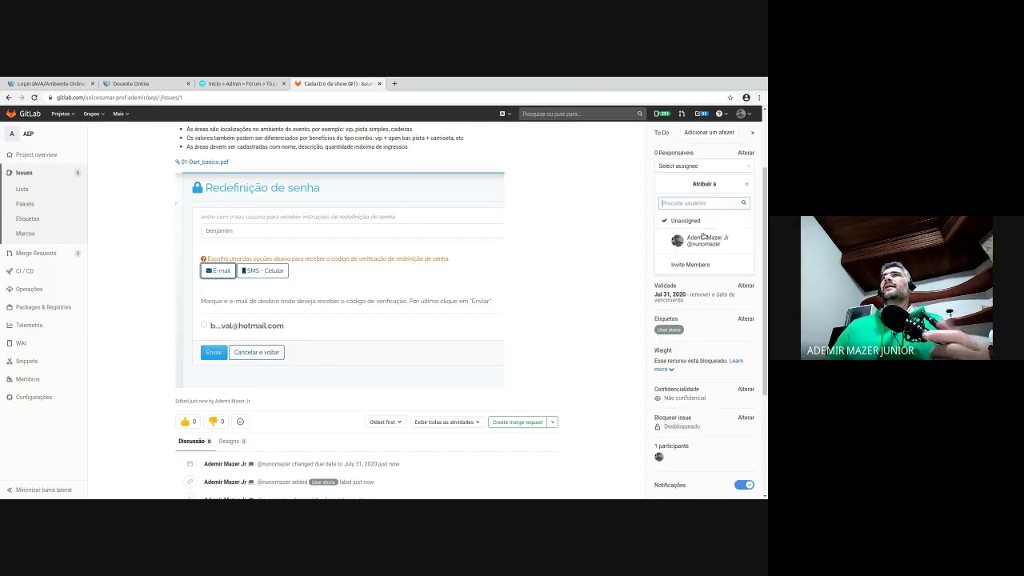
pyautogui.click(559, 261)
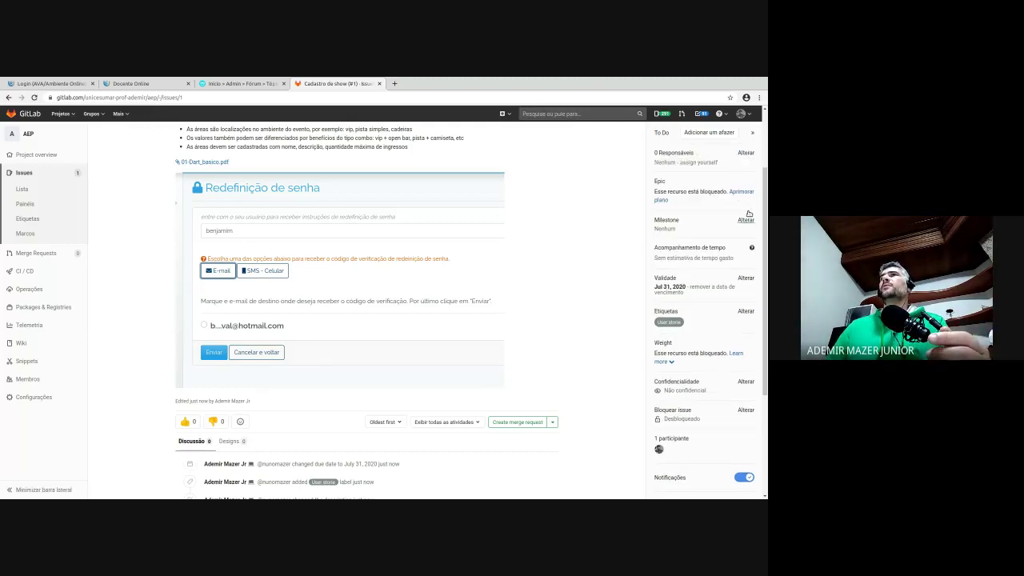
pyautogui.click(746, 220)
pyautogui.click(590, 260)
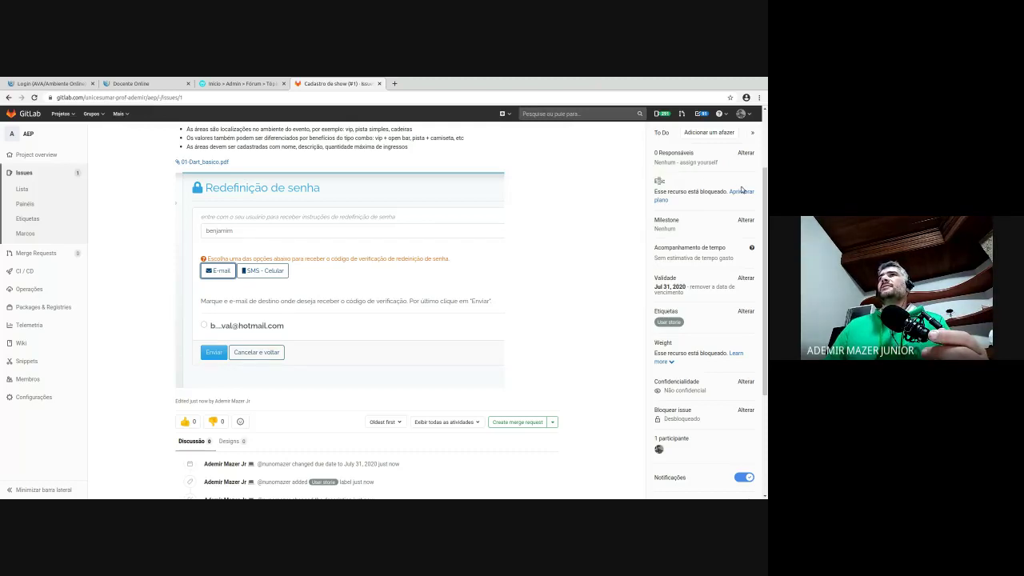
pyautogui.moveTo(680, 192); pyautogui.dragTo(690, 191)
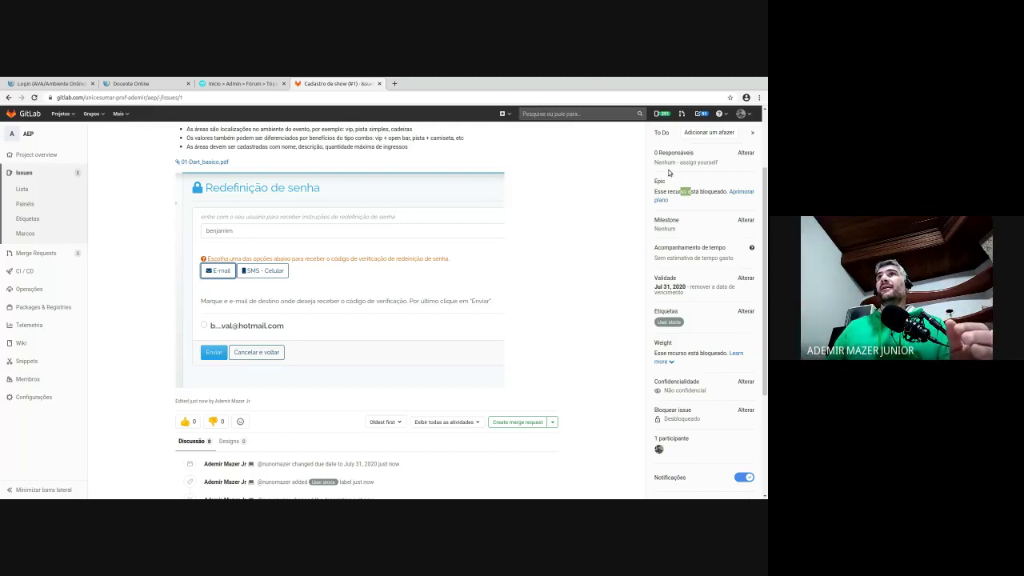
pyautogui.doubleClick(660, 181)
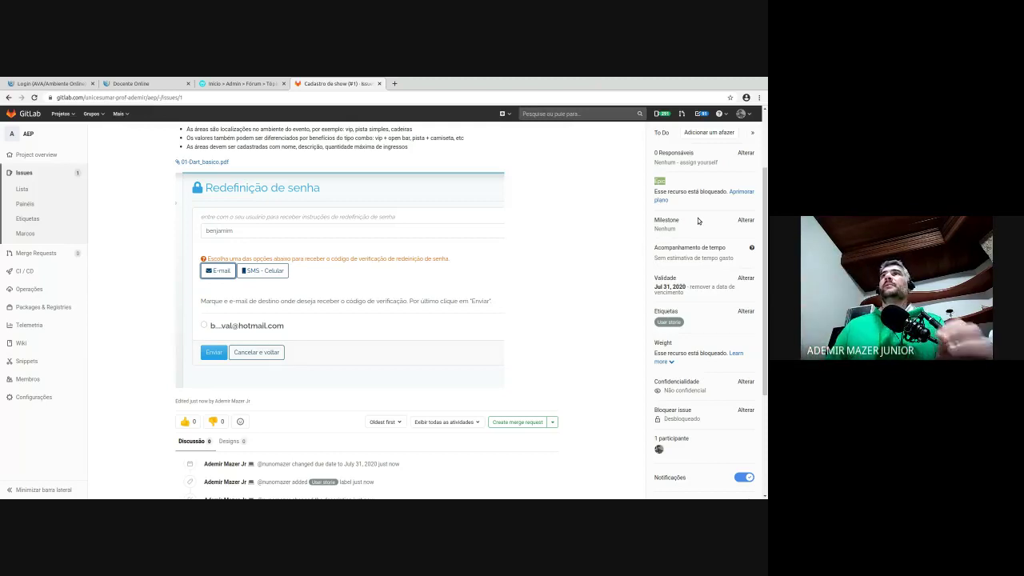
pyautogui.click(606, 247)
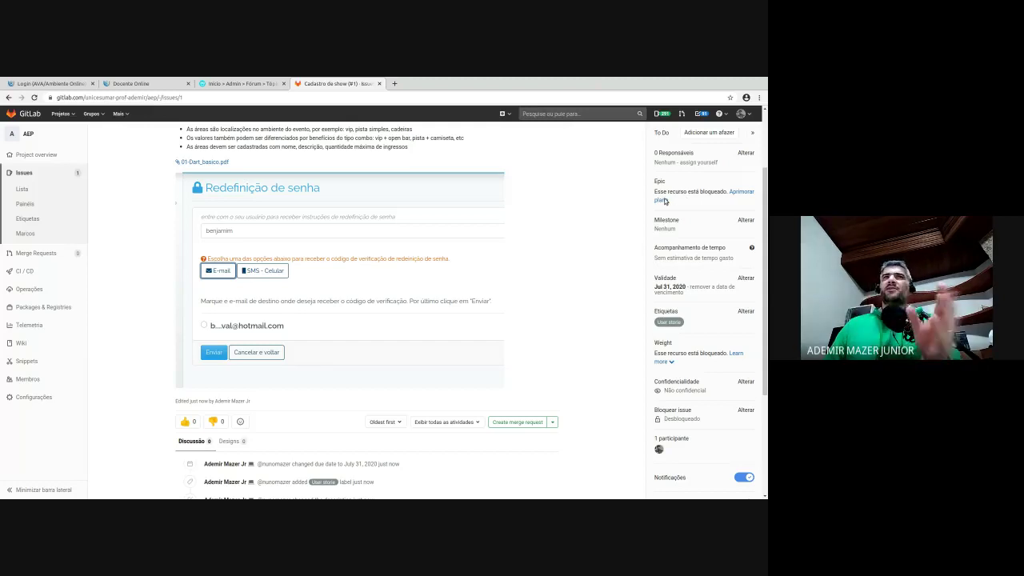
pyautogui.scroll(-4, 608, 232)
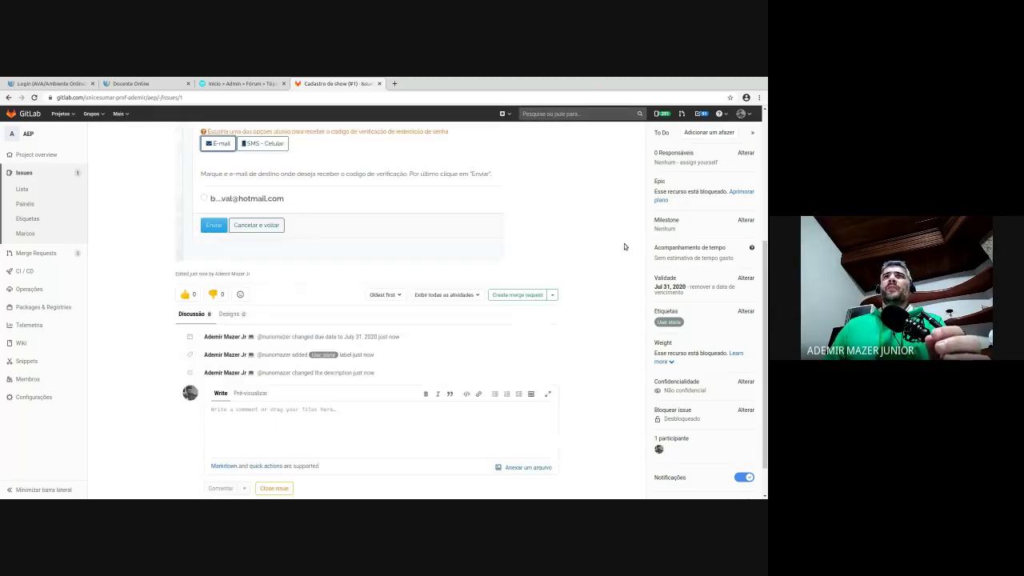
pyautogui.scroll(5, 610, 239)
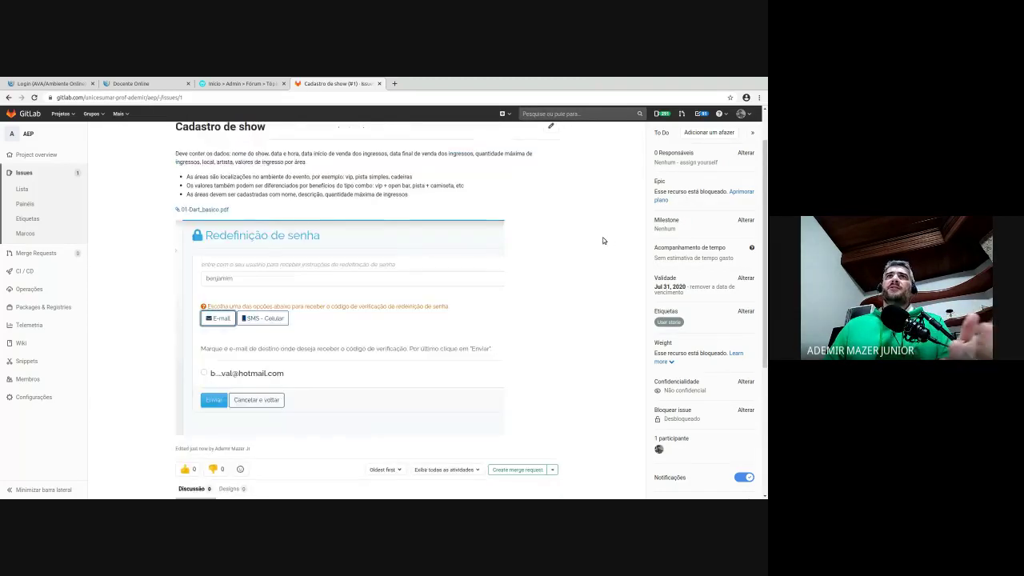
pyautogui.scroll(-3, 603, 256)
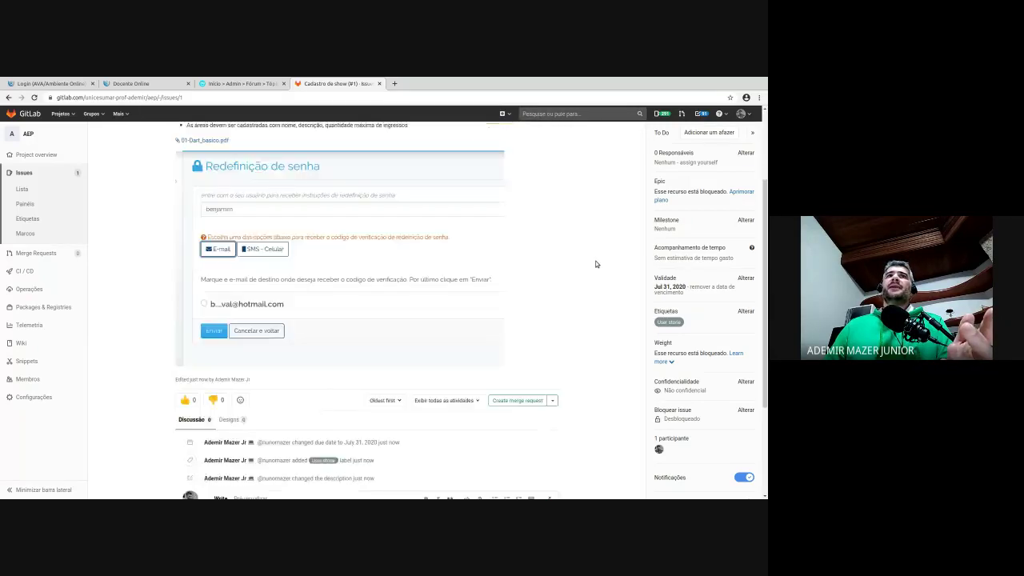
pyautogui.scroll(2, 591, 257)
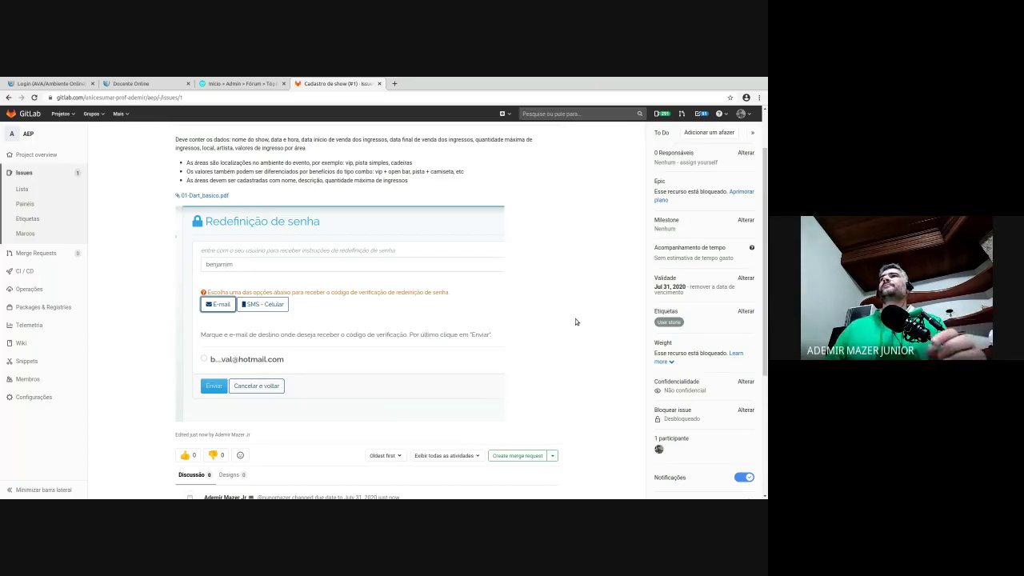
pyautogui.scroll(-5, 586, 336)
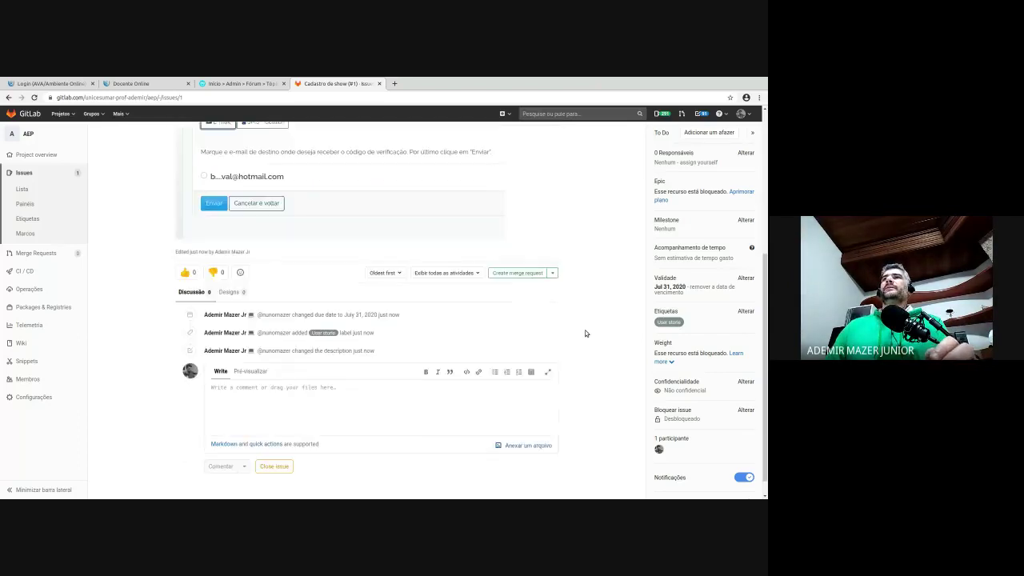
pyautogui.scroll(4, 580, 328)
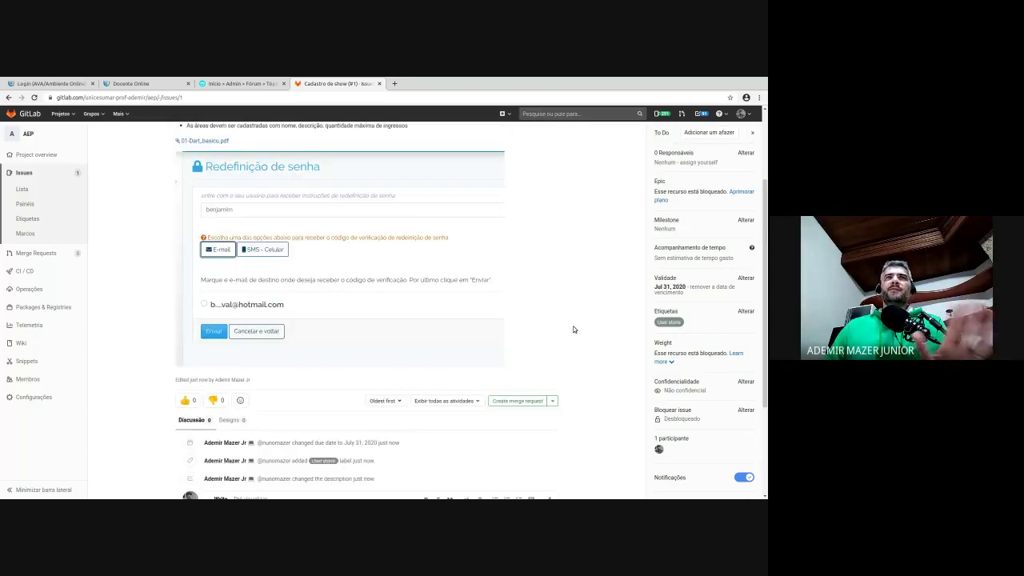
pyautogui.scroll(-2, 571, 330)
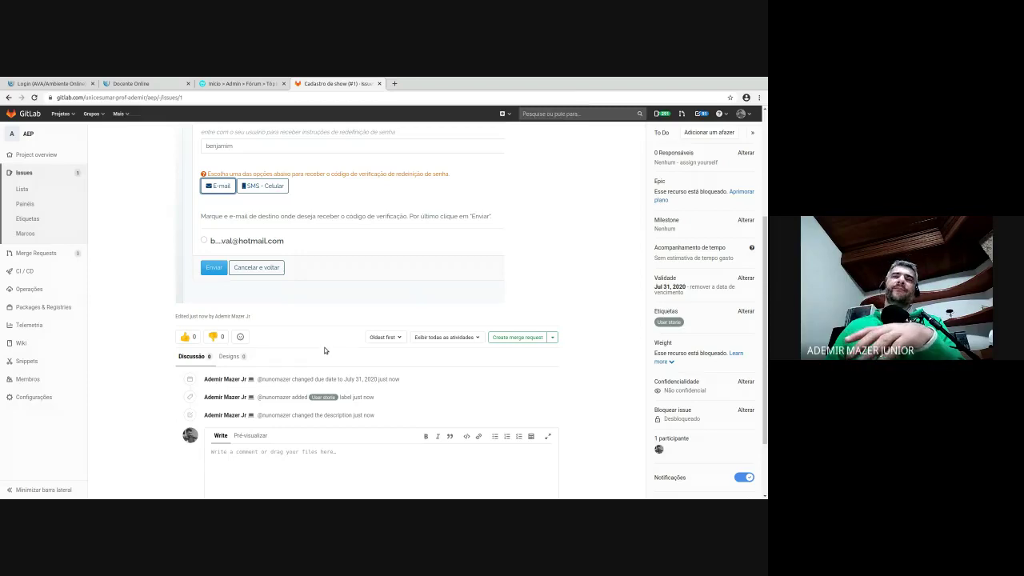
# - Add a thumbs-up reaction to issue #1 Cadastro de show
pyautogui.click(187, 337)
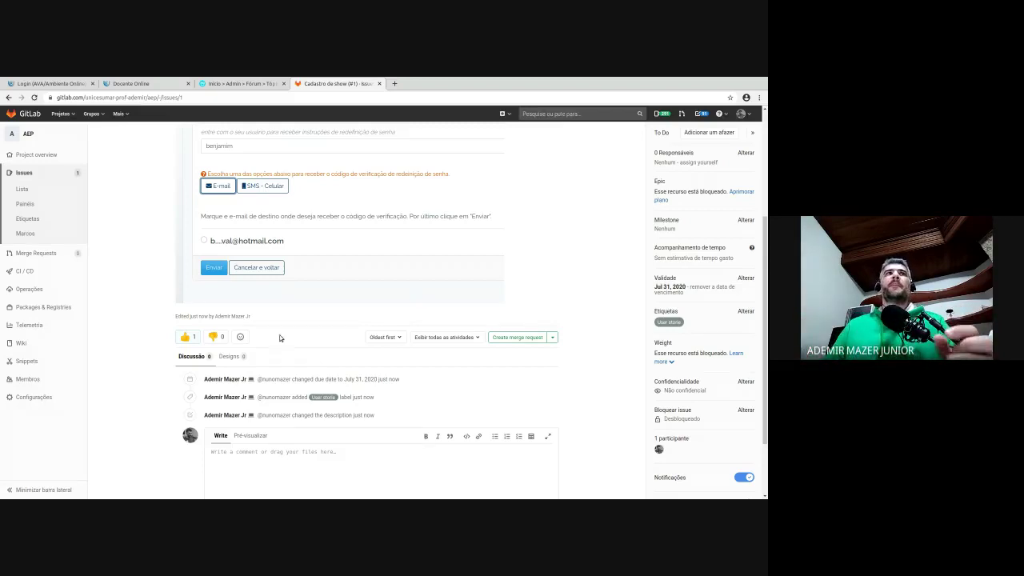
pyautogui.moveTo(416, 383); pyautogui.dragTo(93, 433)
# - Write and post the comment 'Testando comentários' on issue #1
pyautogui.scroll(-4, 96, 433)
pyautogui.click(203, 394)
pyautogui.click(319, 377)
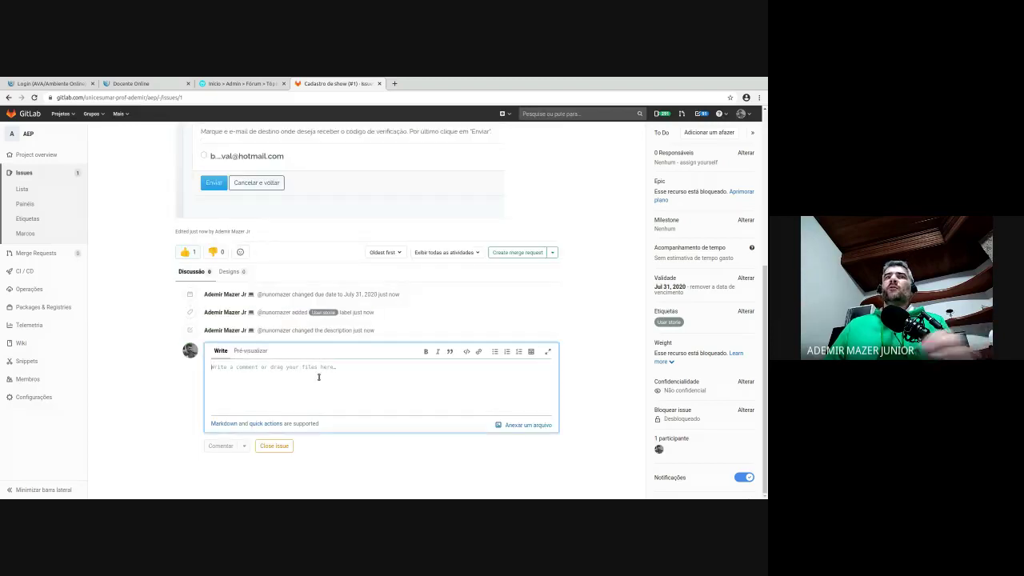
pyautogui.write('Test')
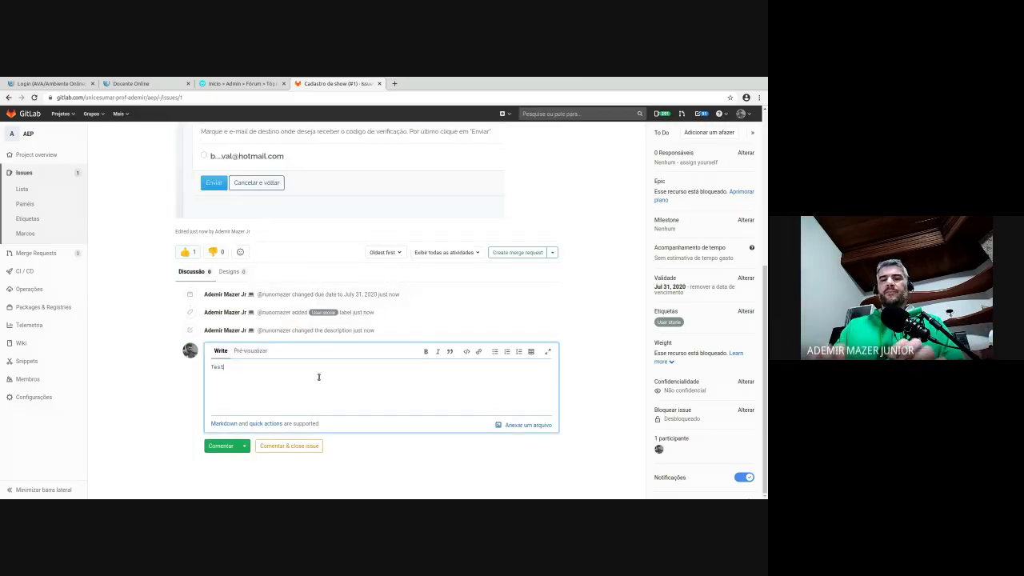
pyautogui.write('ando c')
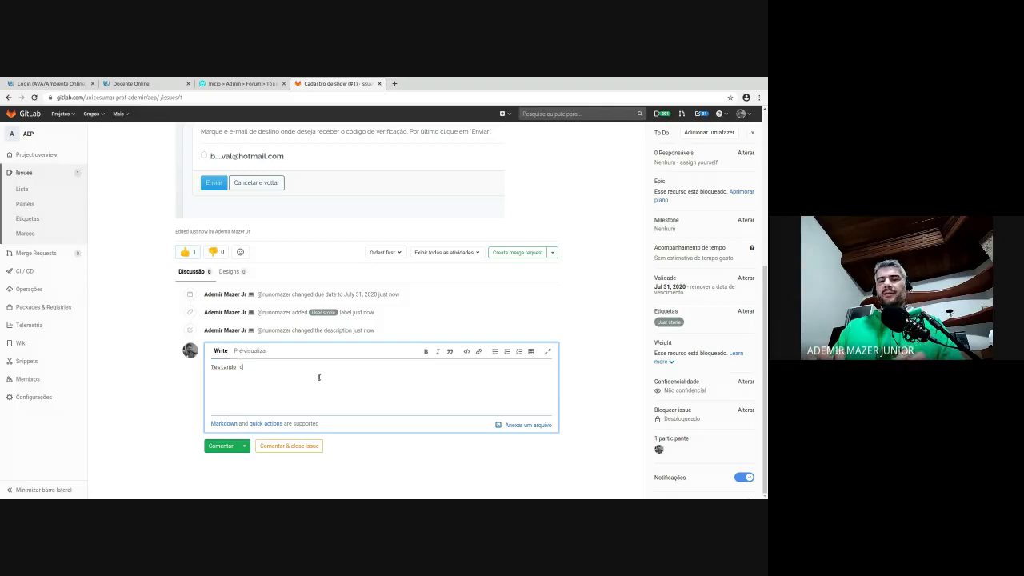
pyautogui.write('omentários')
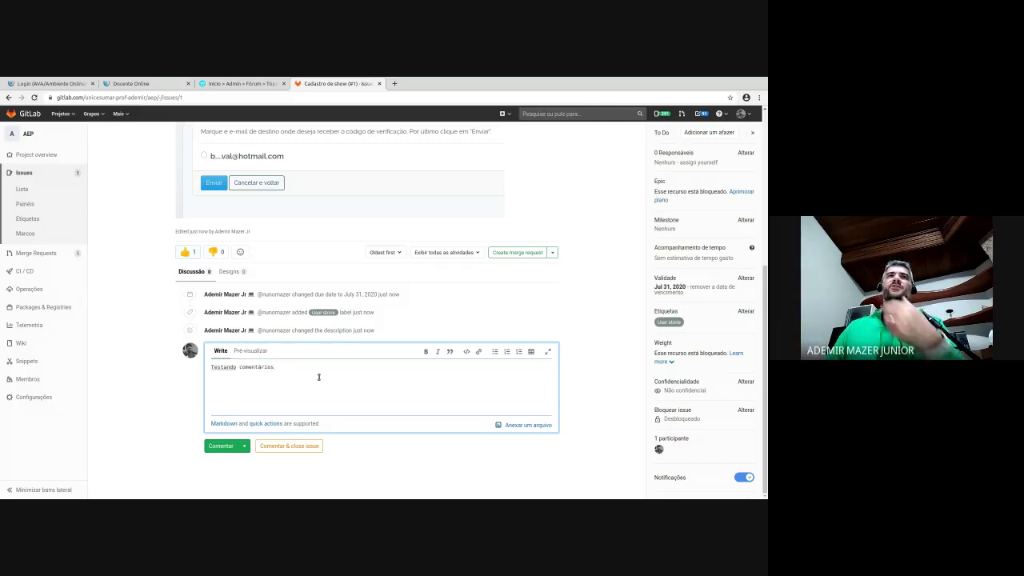
pyautogui.click(221, 445)
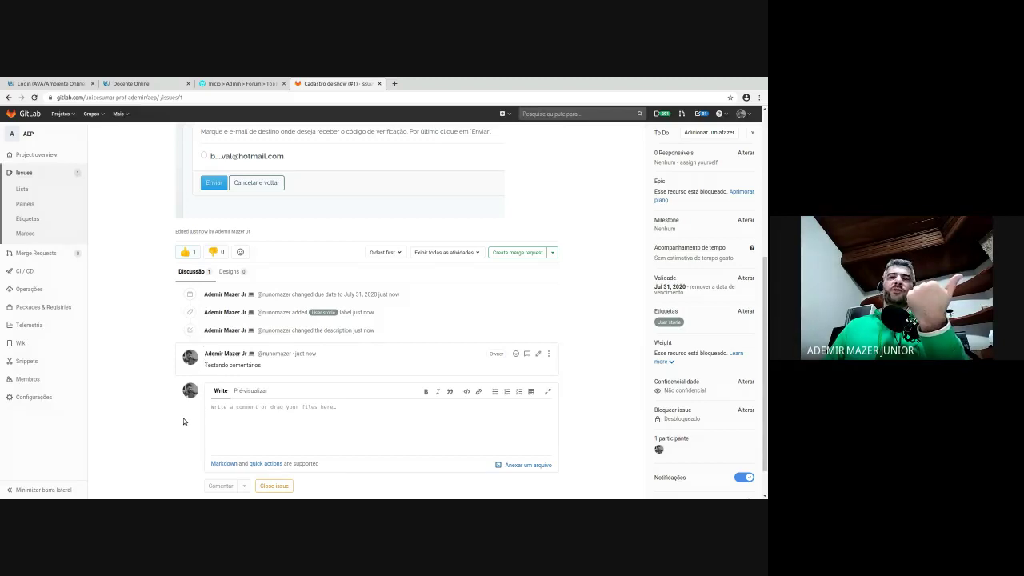
pyautogui.scroll(-1, 183, 418)
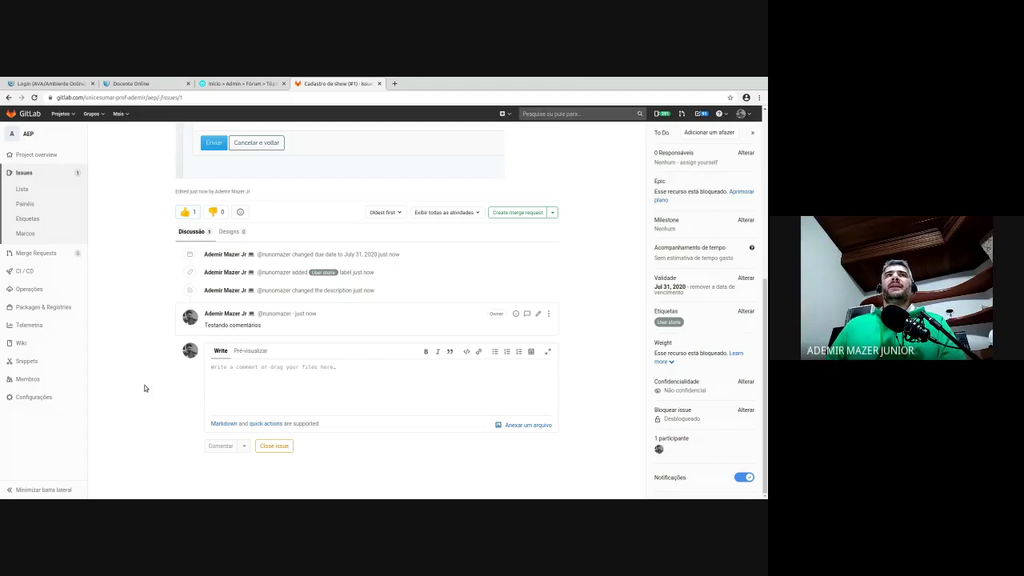
pyautogui.scroll(5, 144, 385)
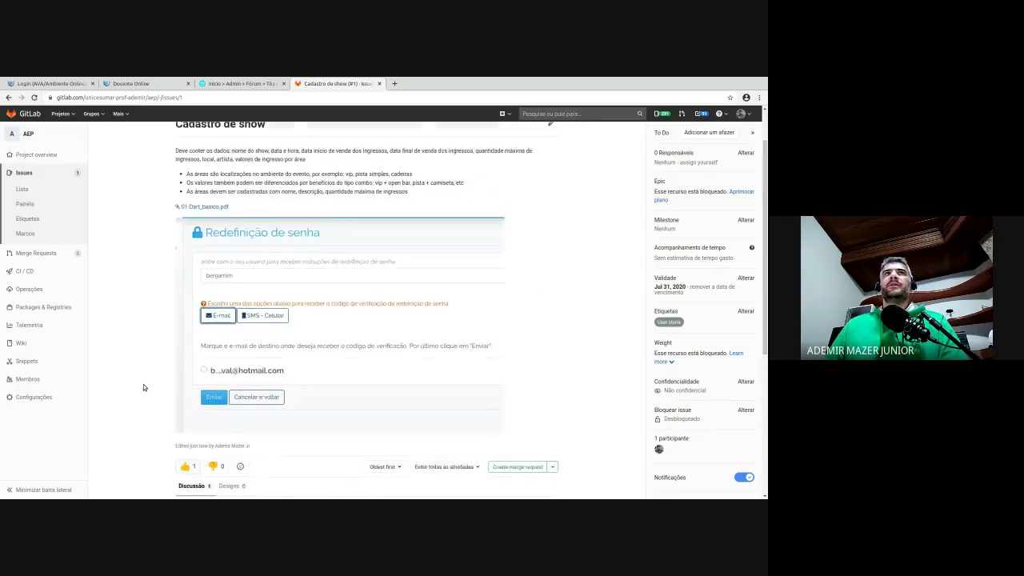
pyautogui.scroll(1, 146, 384)
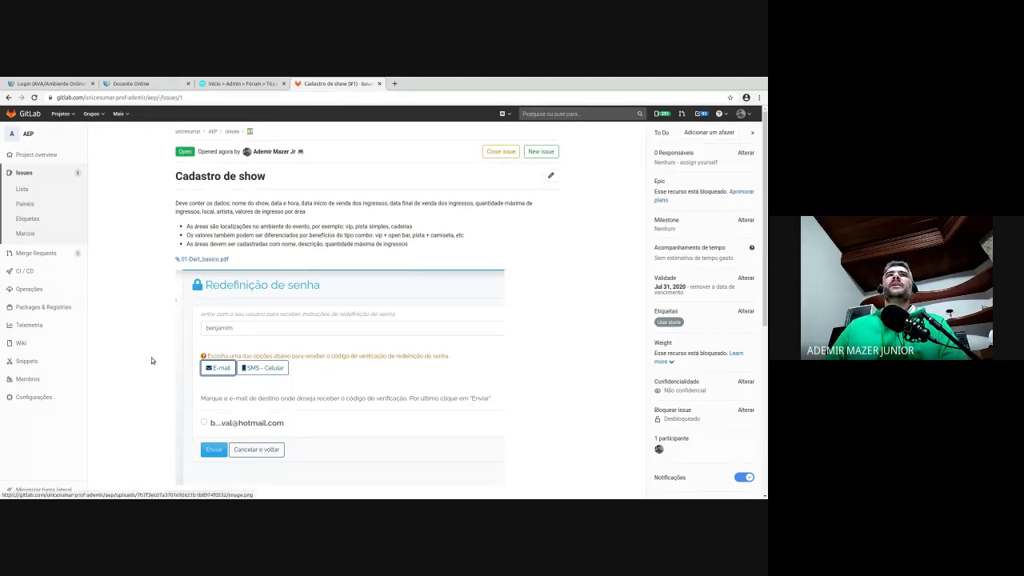
pyautogui.scroll(-2, 155, 368)
pyautogui.scroll(-4, 156, 375)
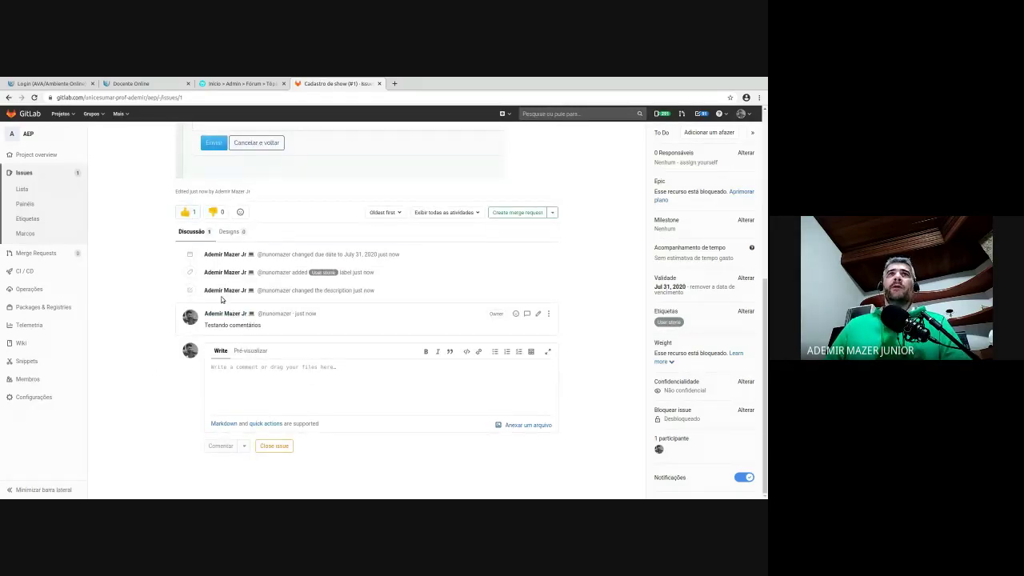
pyautogui.click(246, 365)
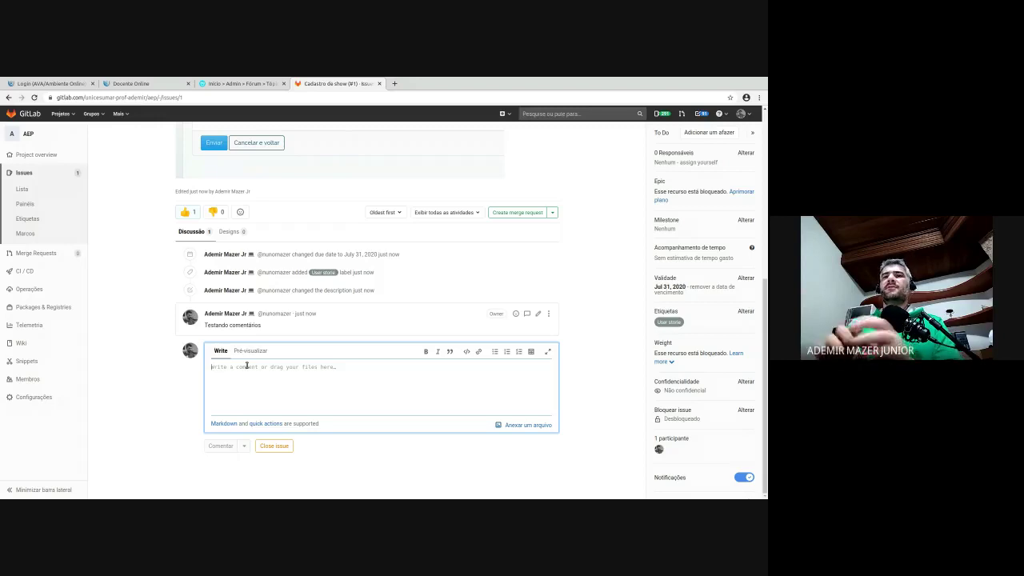
pyautogui.scroll(5, 357, 334)
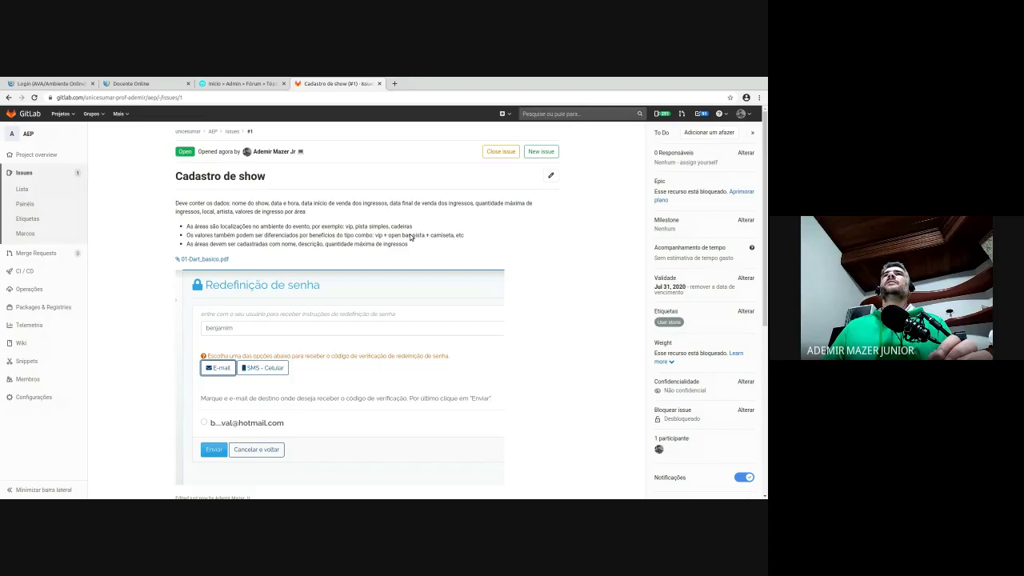
pyautogui.moveTo(410, 237); pyautogui.dragTo(185, 221)
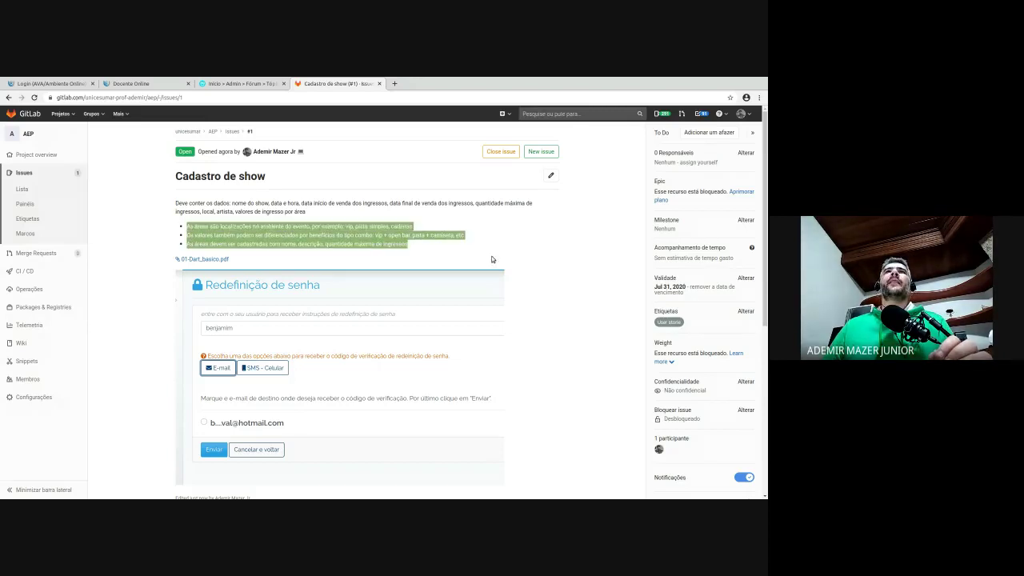
pyautogui.click(425, 238)
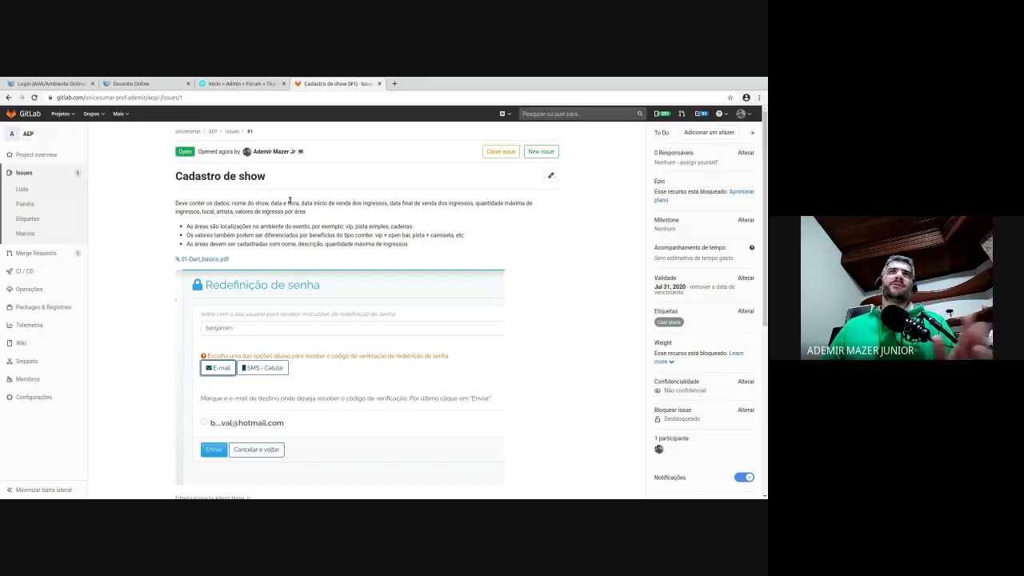
pyautogui.scroll(-3, 281, 302)
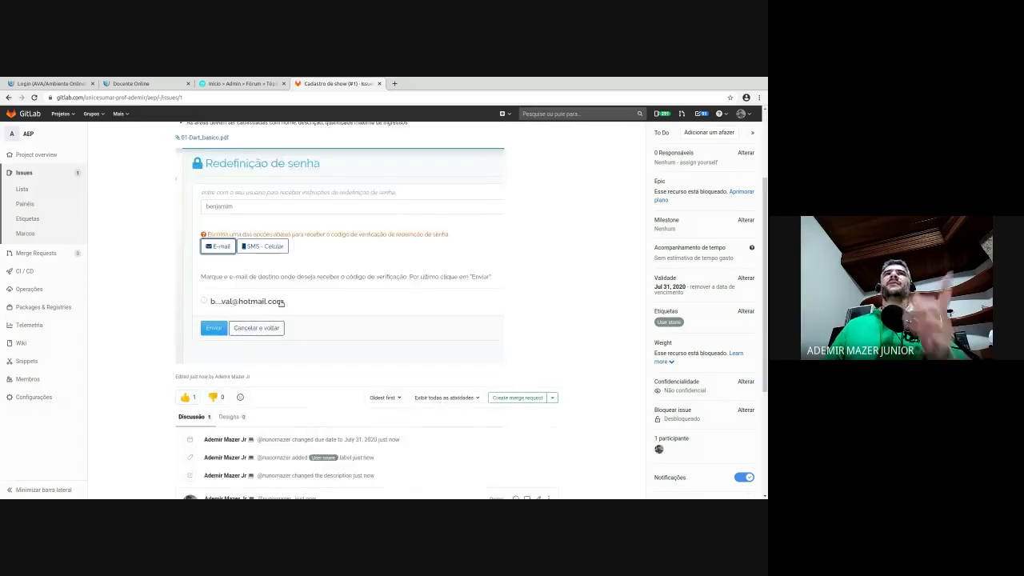
pyautogui.scroll(3, 365, 201)
pyautogui.scroll(-3, 395, 290)
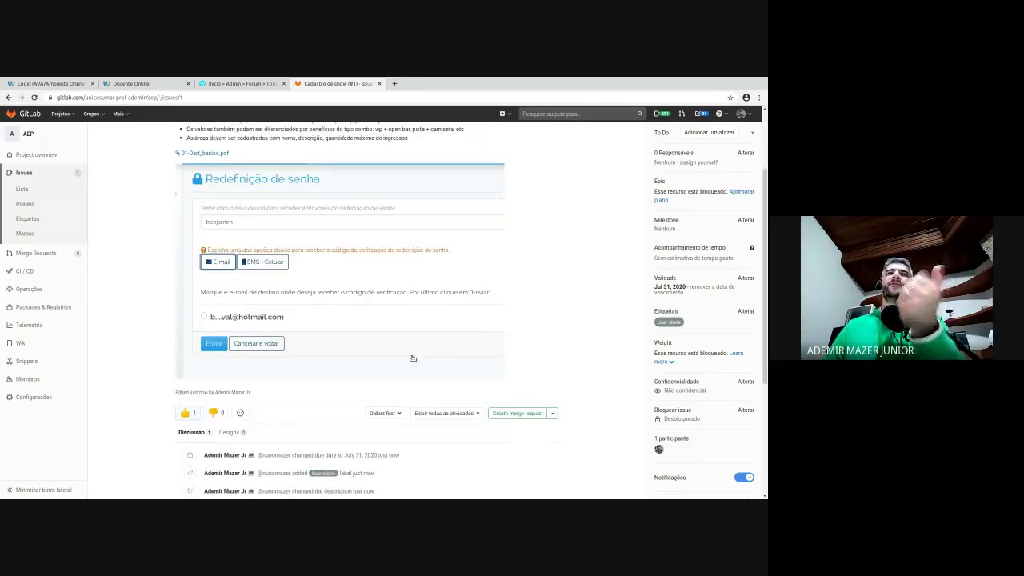
pyautogui.scroll(-5, 413, 358)
pyautogui.click(248, 376)
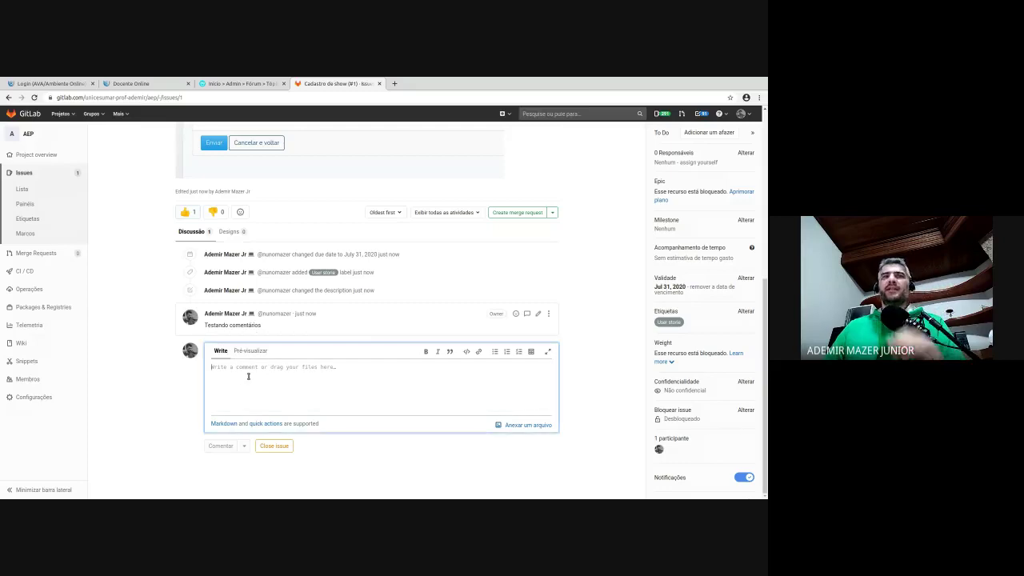
# - Enter the comment 'Ok, requisito validado' and send it with Ctrl+Enter
pyautogui.write('ok. ')
pyautogui.write('r')
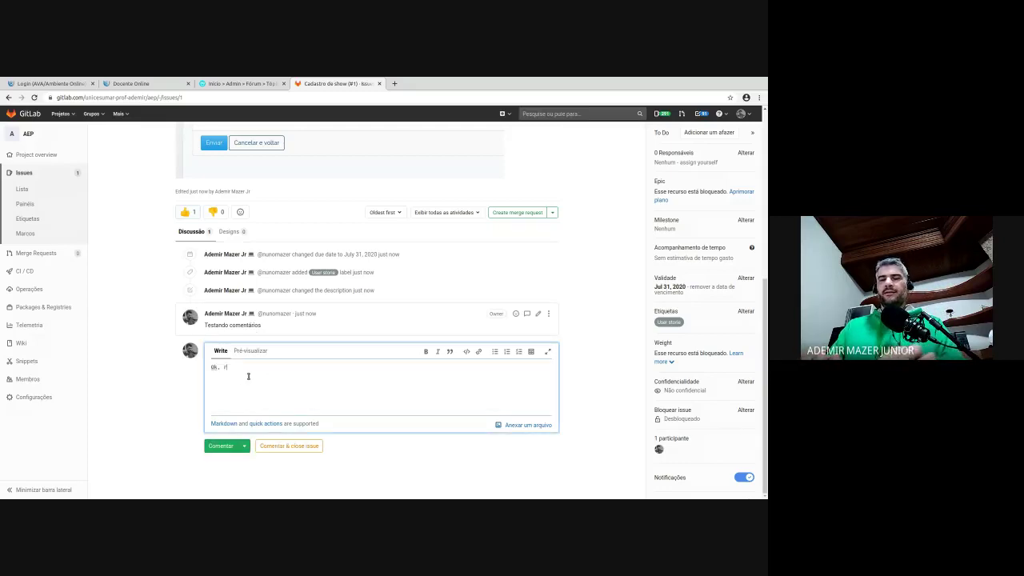
pyautogui.write('equisito validado')
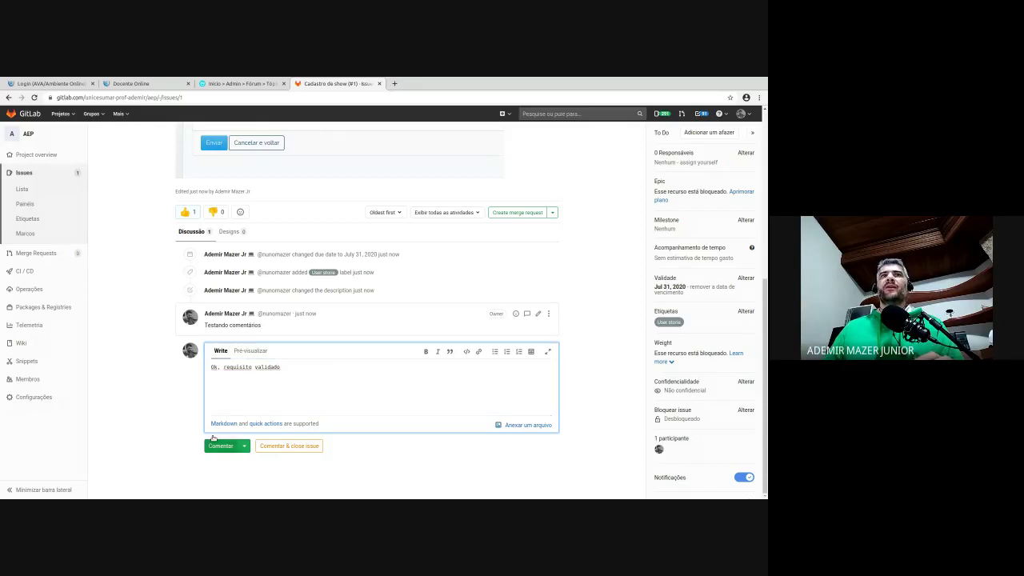
pyautogui.hotkey('ctrl', 'Return')
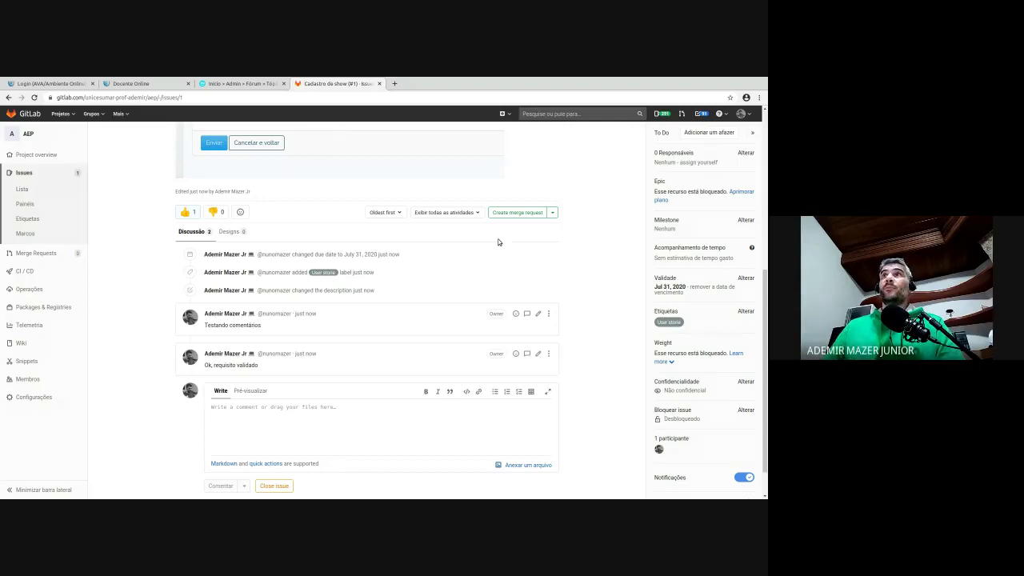
# - Create the light-green label 'Validado pelo usuário principal' and apply it to issue #1
pyautogui.click(747, 310)
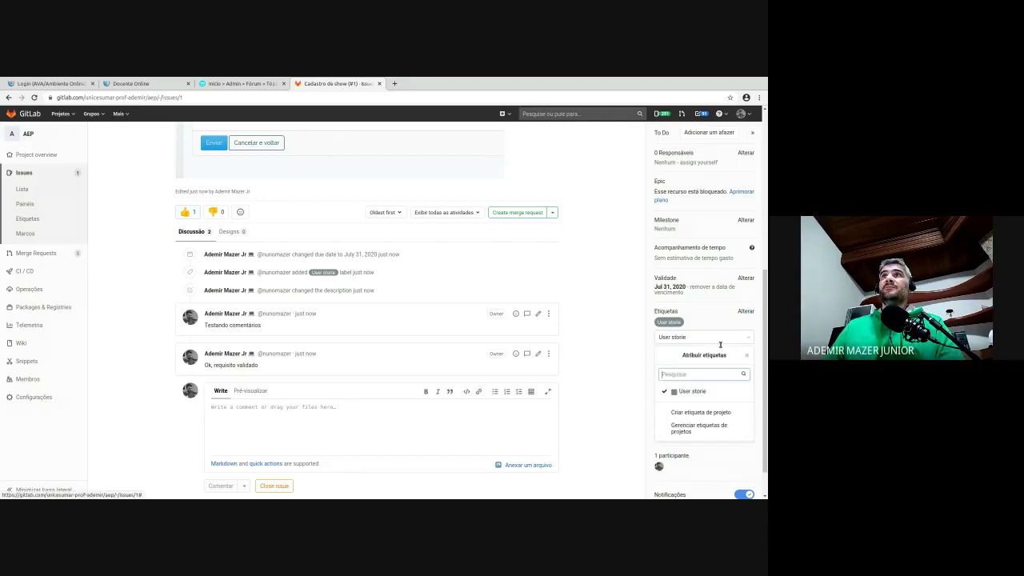
pyautogui.click(716, 411)
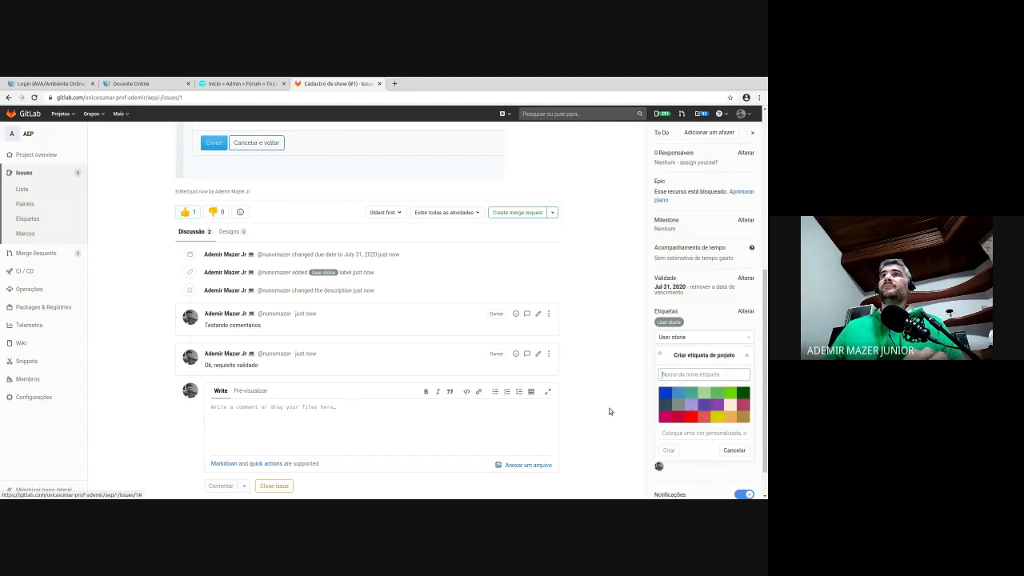
pyautogui.write('Validado pelo ')
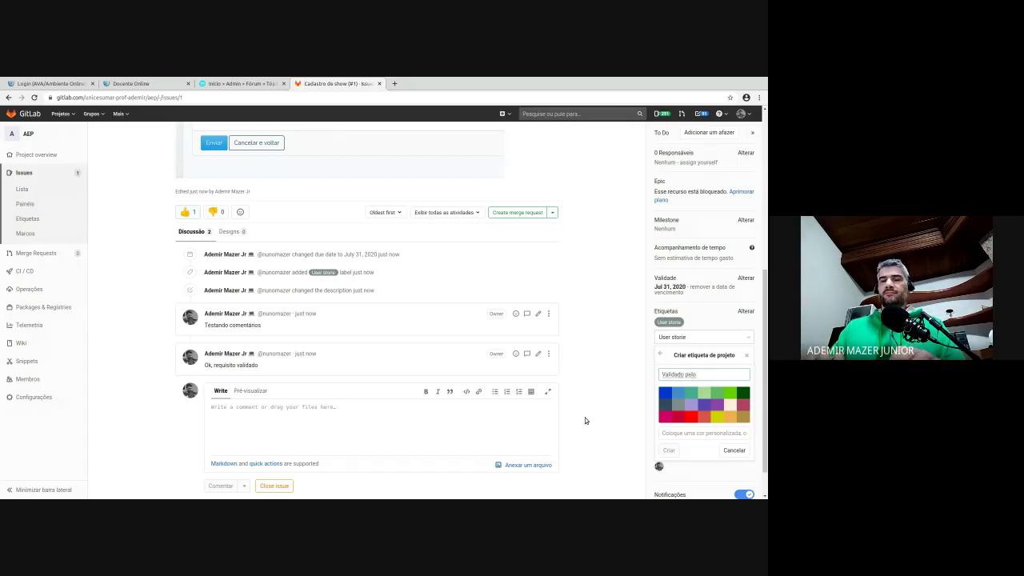
pyautogui.write('usuário principal')
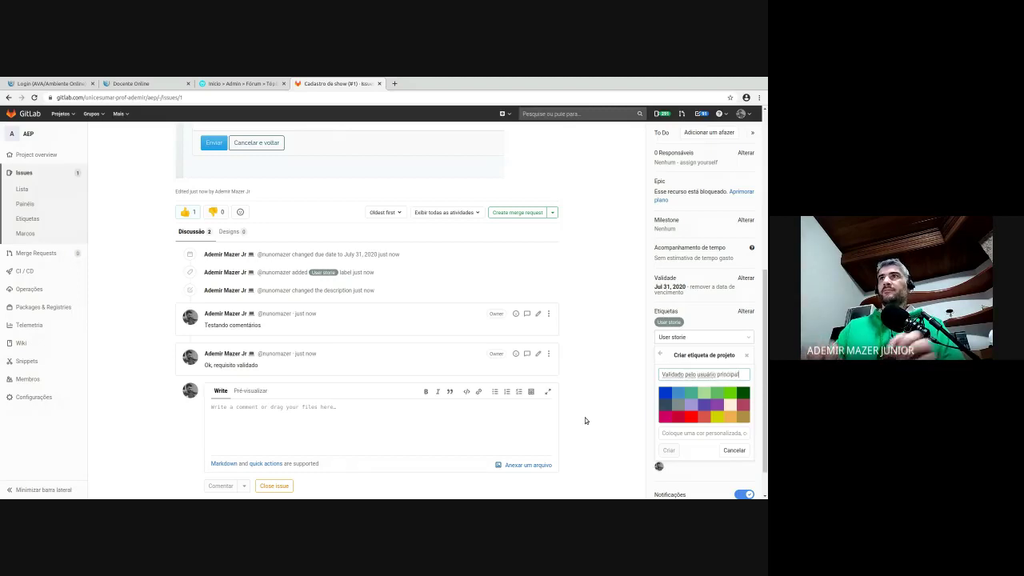
pyautogui.click(732, 388)
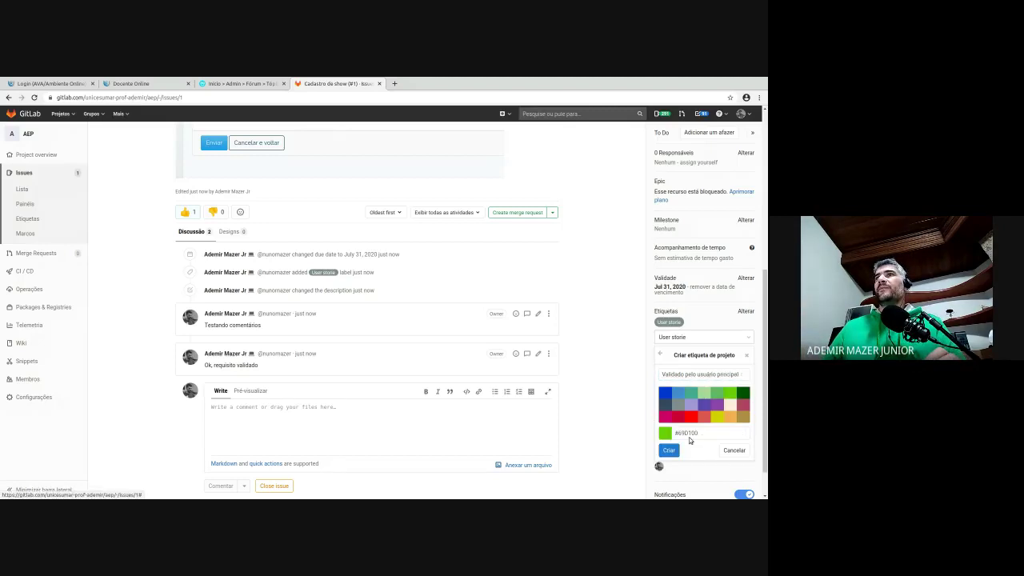
pyautogui.press('Return')
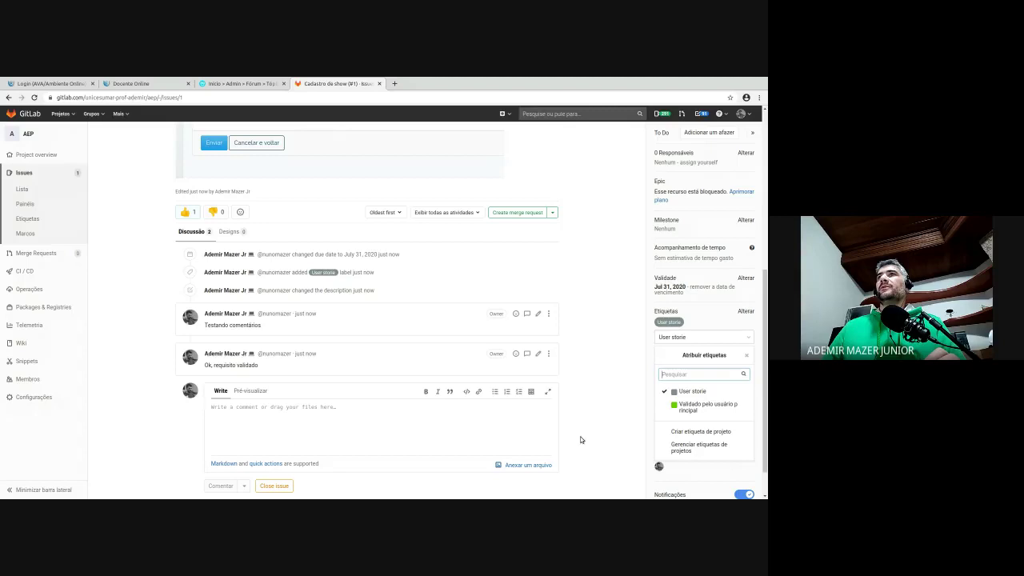
pyautogui.click(624, 404)
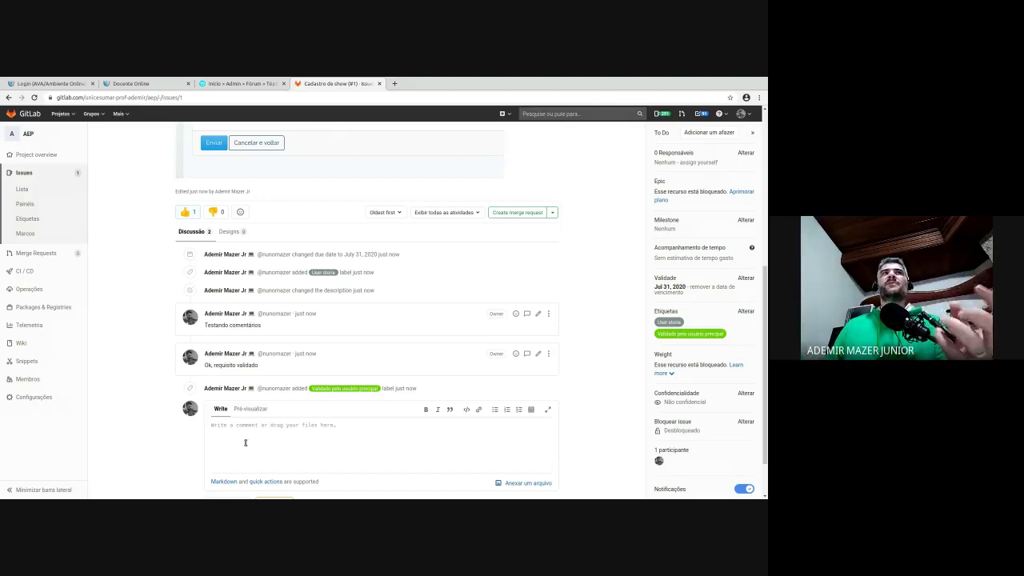
# - Go to the AEP project's Issues list and start a new issue with Nova issue
pyautogui.click(43, 200)
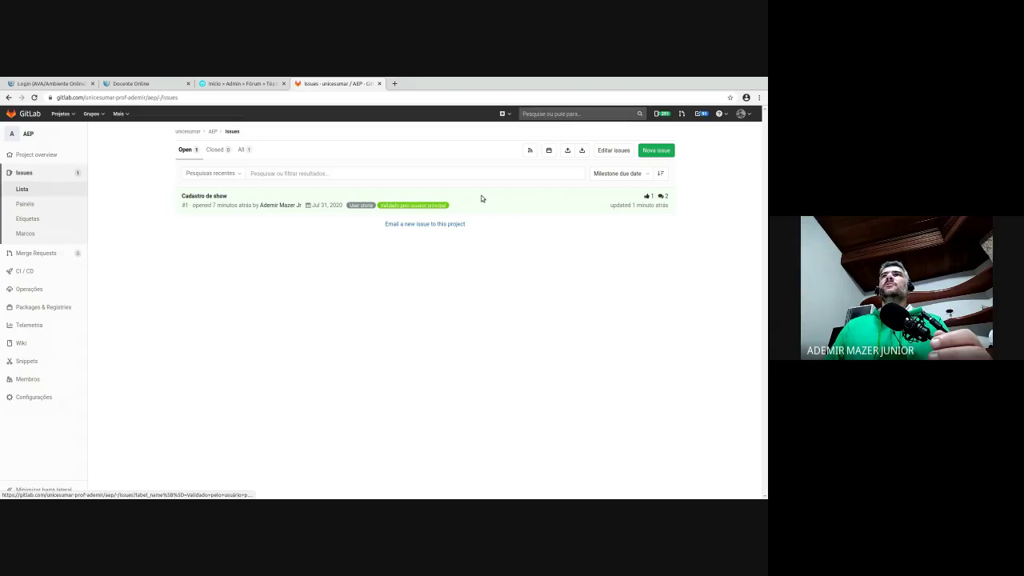
pyautogui.click(656, 150)
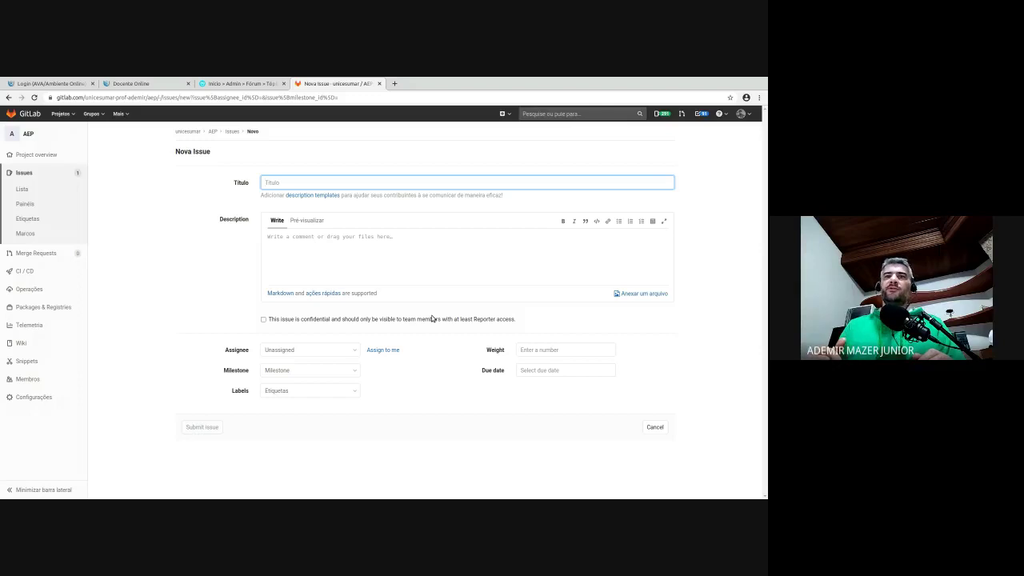
# - Enter 'Tipo de ingresso' as the issue title and prefix it with 'CRUD - '
pyautogui.click(353, 242)
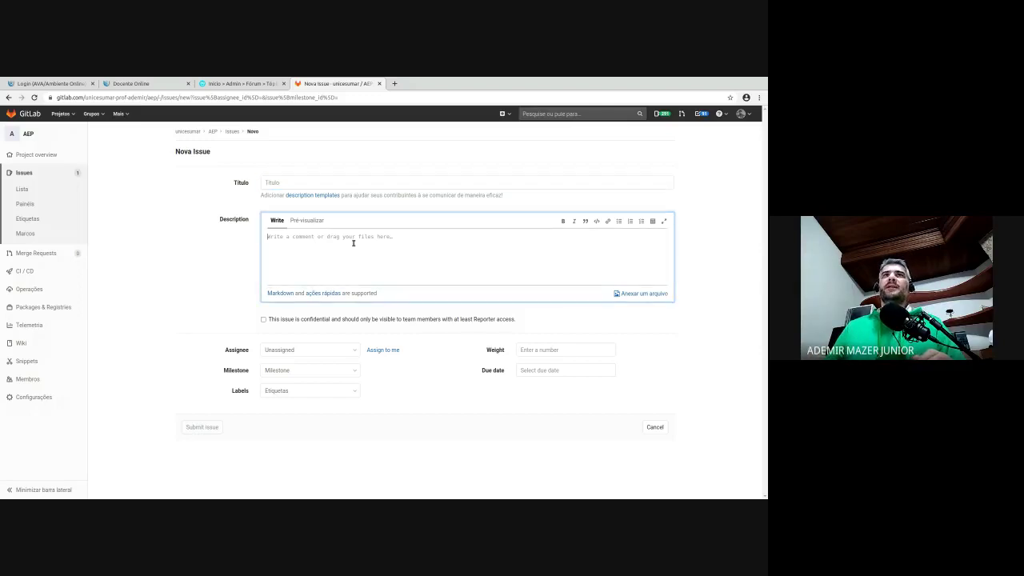
pyautogui.click(349, 181)
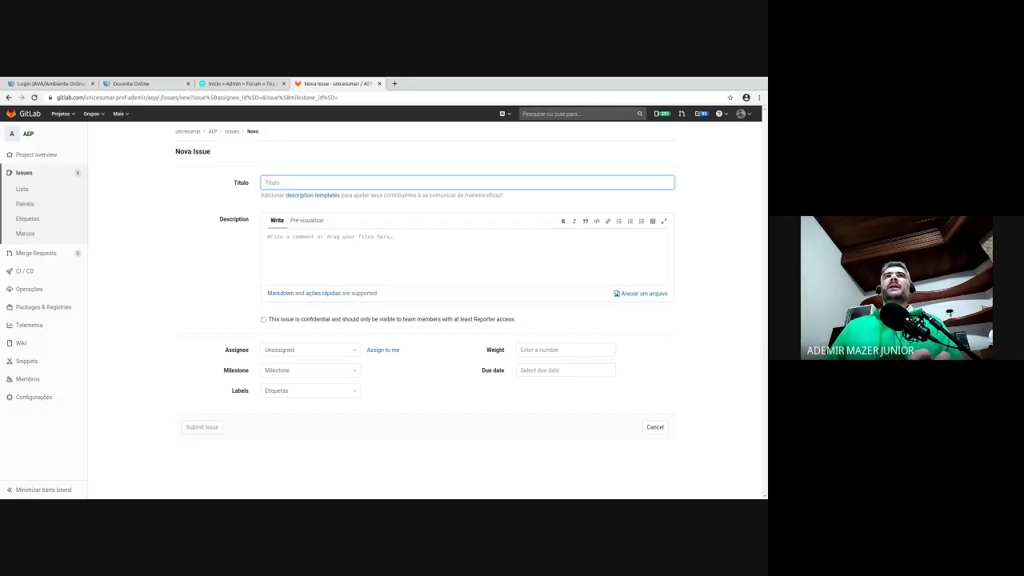
pyautogui.write('Tipo')
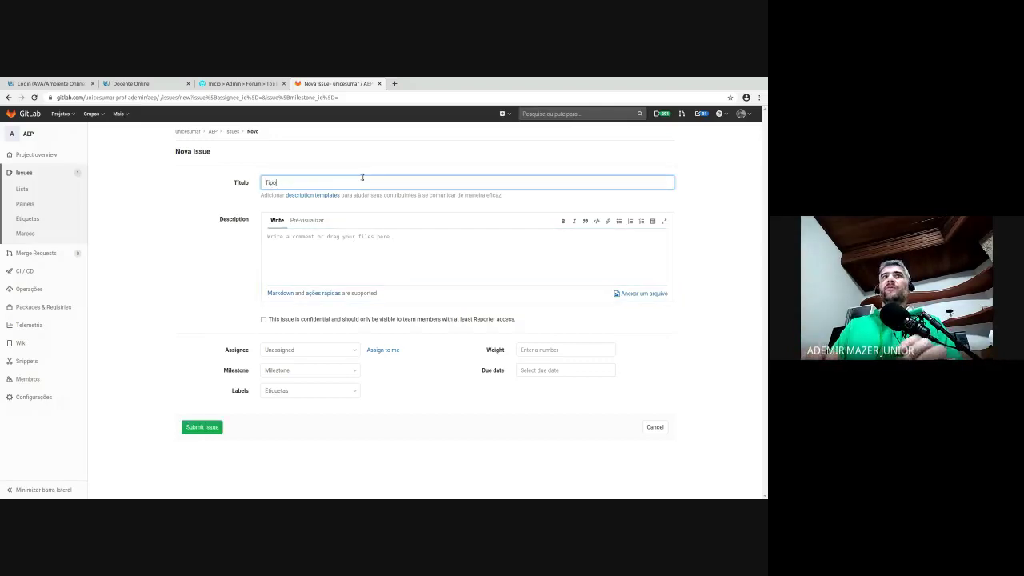
pyautogui.write(' de ingresso')
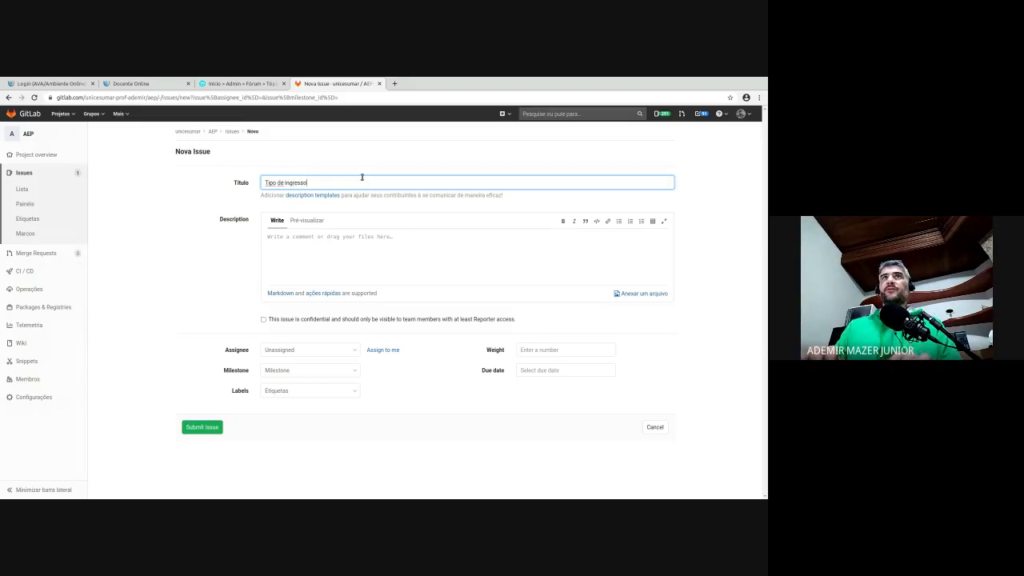
pyautogui.press('Home')
pyautogui.write('CRUD -')
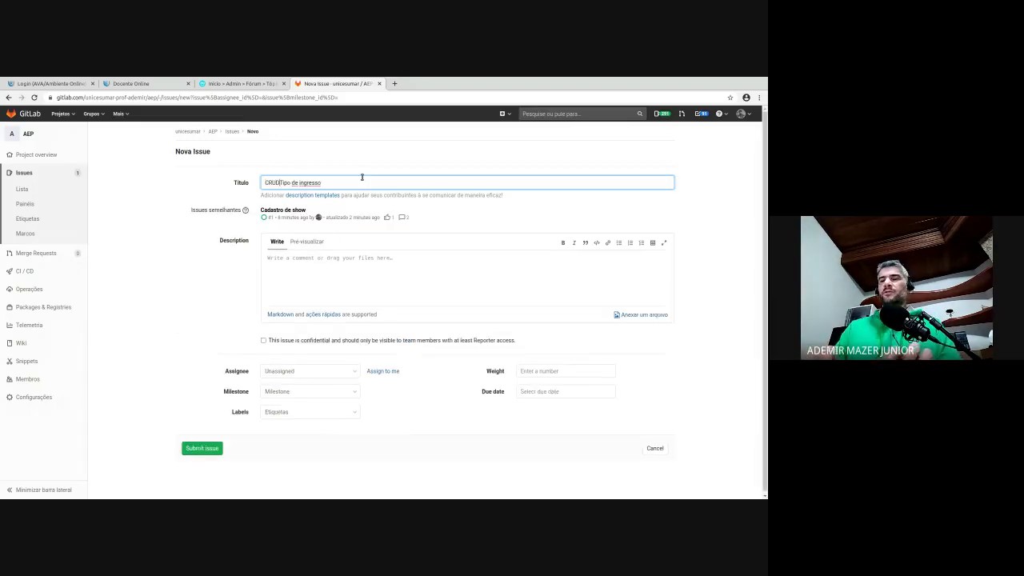
pyautogui.click(339, 268)
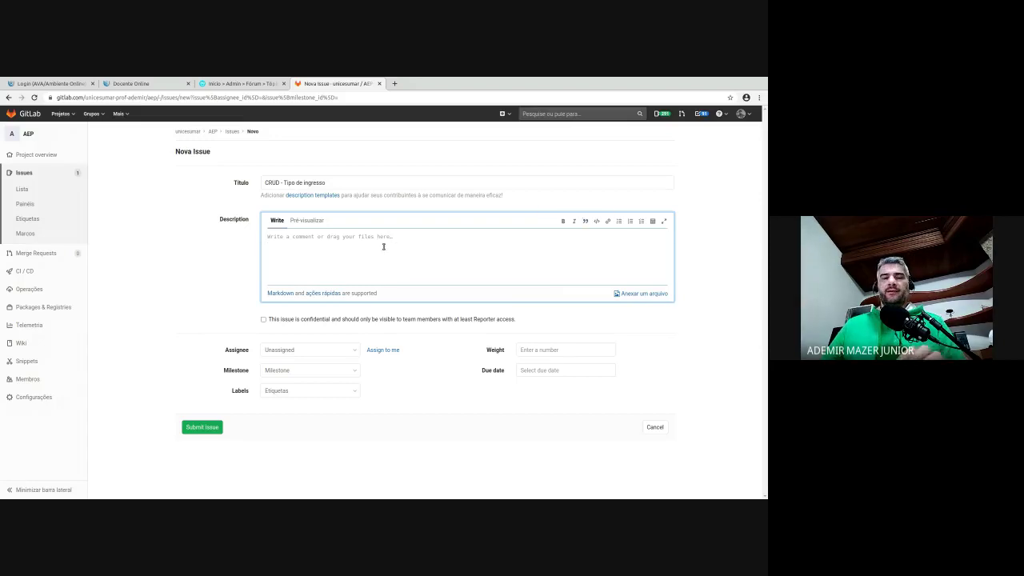
# - Start the description with an '## Atores' heading and 'Dono do evento' below it
pyautogui.write('#')
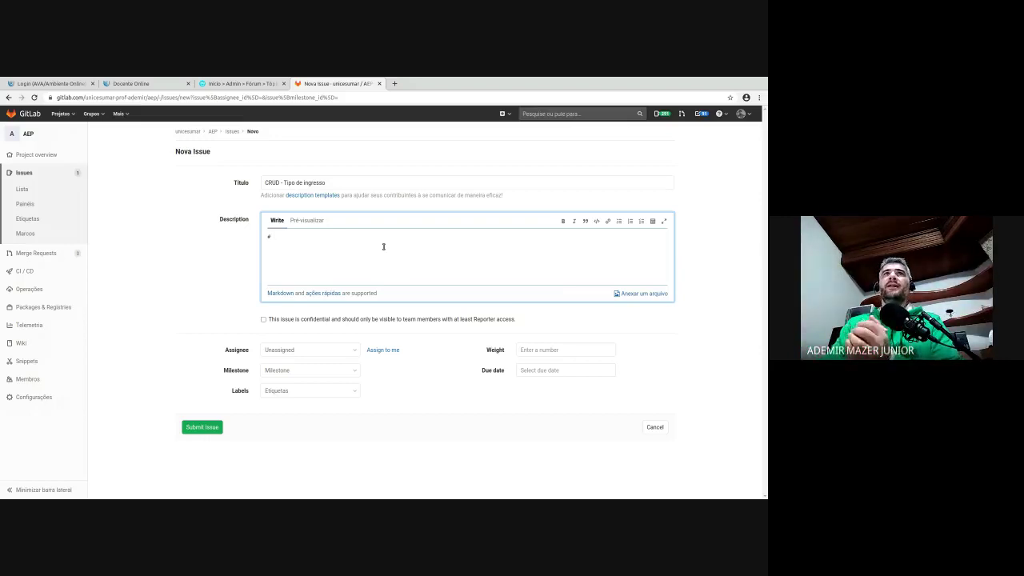
pyautogui.press('BackSpace')
pyautogui.write('#')
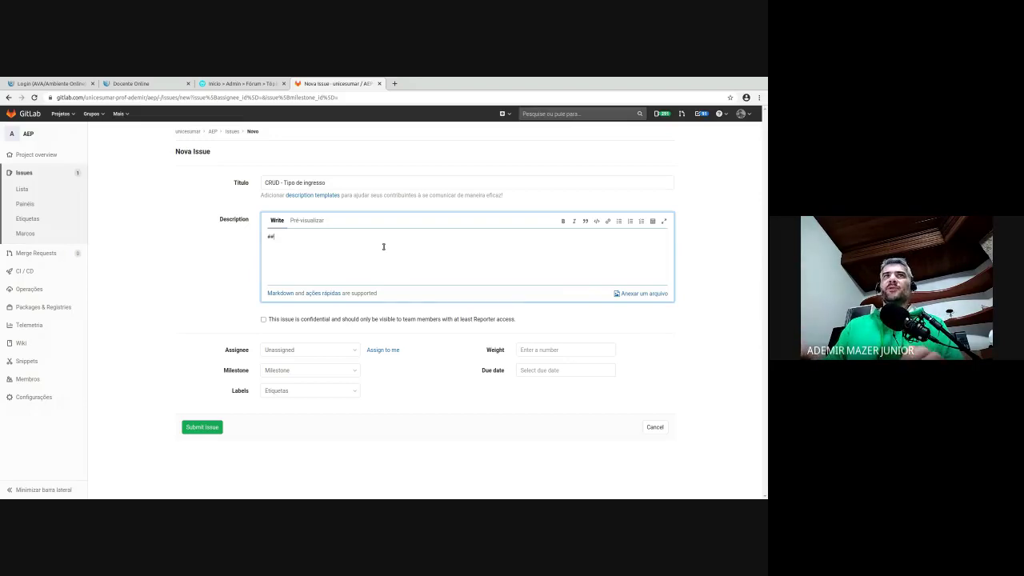
pyautogui.press('BackSpace')
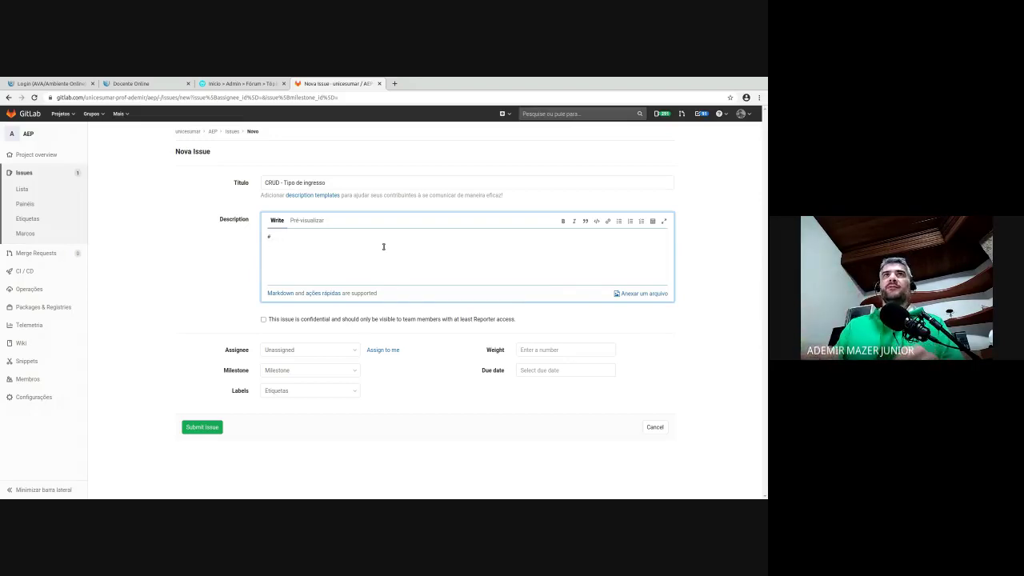
pyautogui.press('BackSpace')
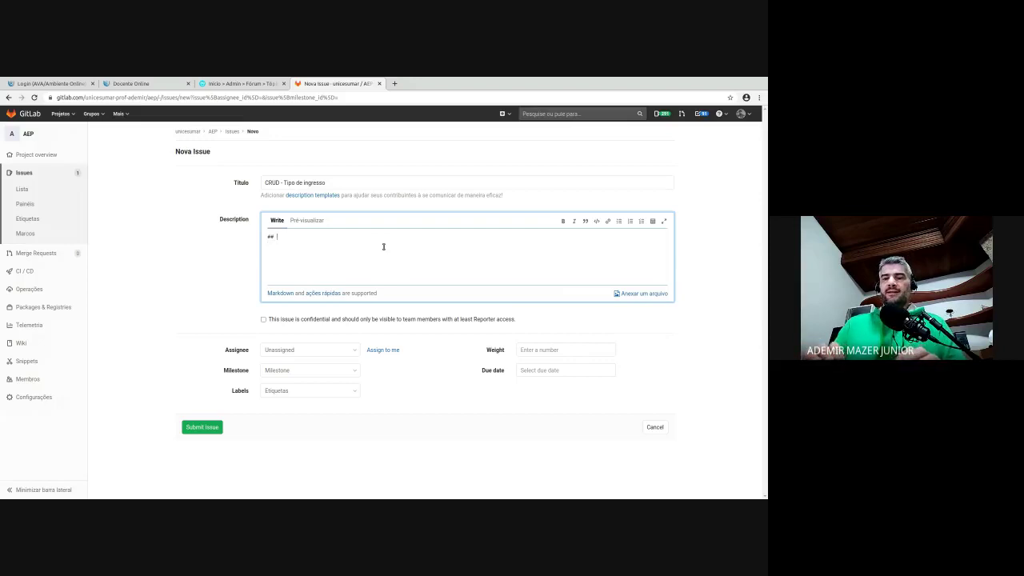
pyautogui.write('Ator')
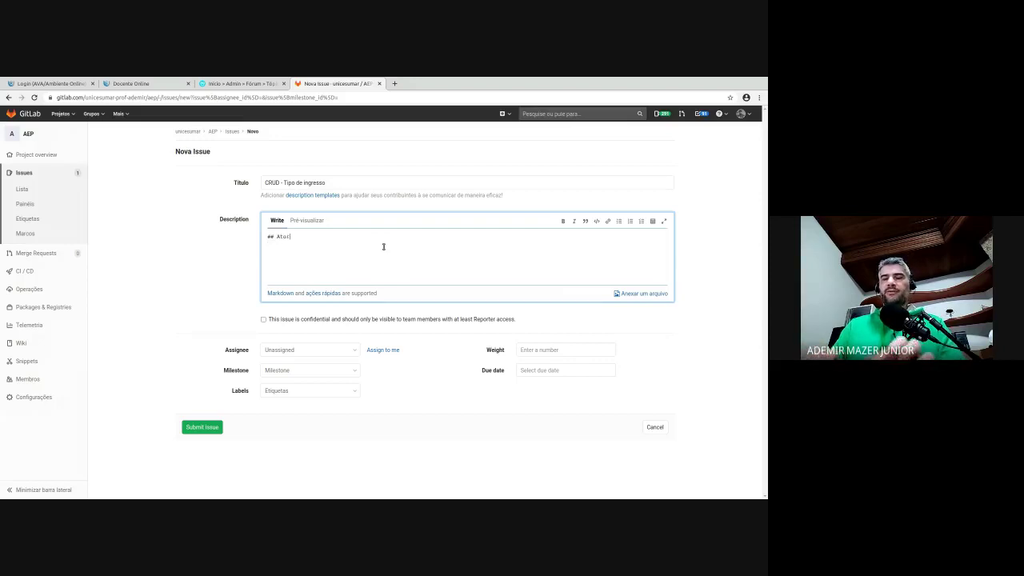
pyautogui.write('es')
pyautogui.press('Return')
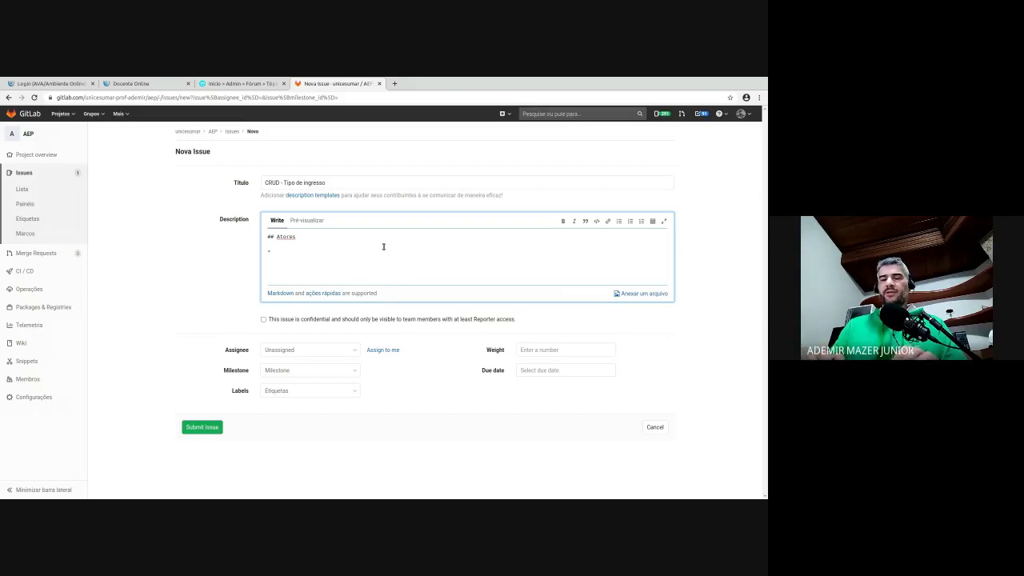
pyautogui.write('Dono d')
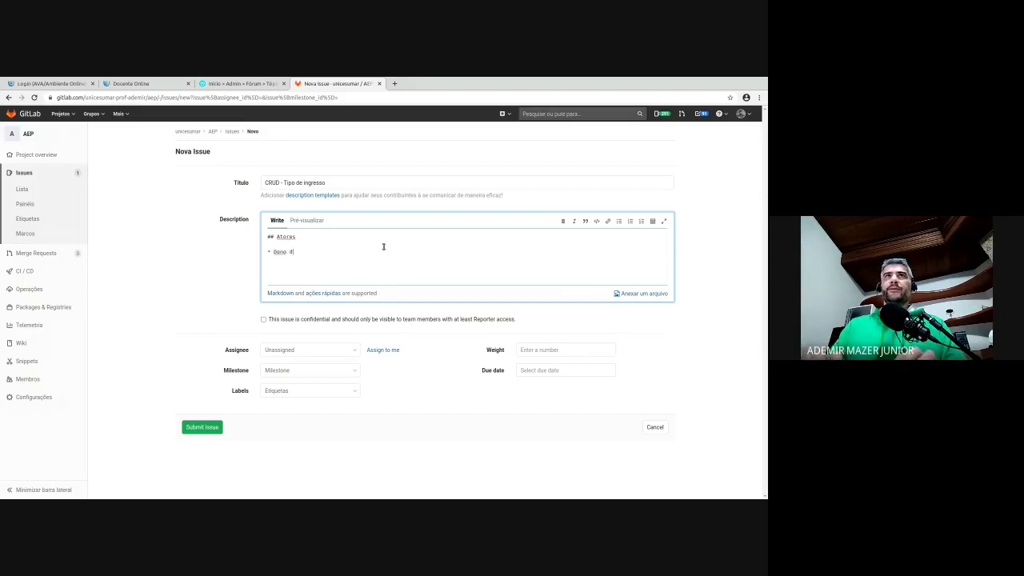
pyautogui.write('o evento')
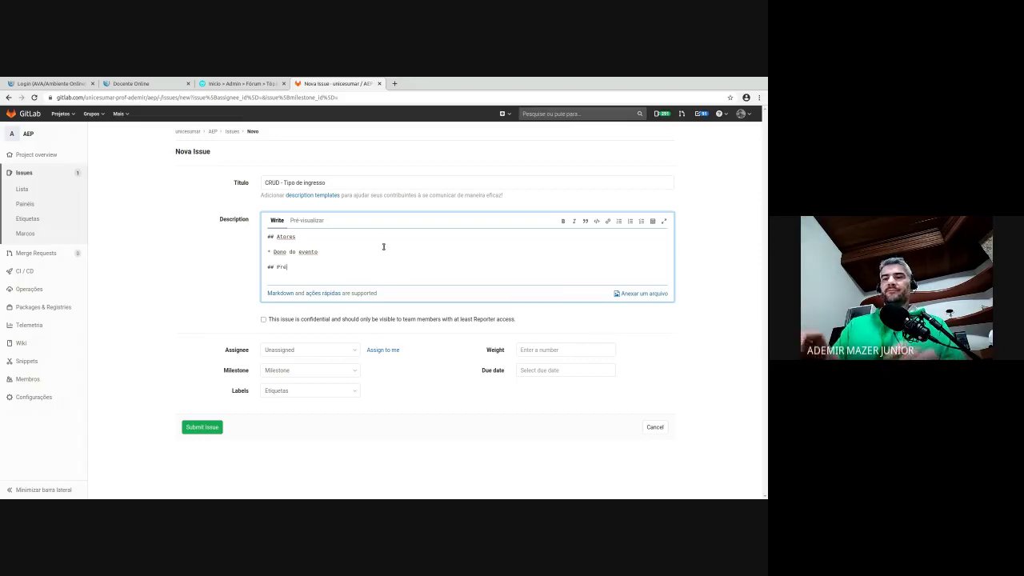
# - Finish '## Pré-requisitos' and add the bullet 'Usuário deve estar autenticado e ter permissão para administrar o evento'
pyautogui.write('uisitos')
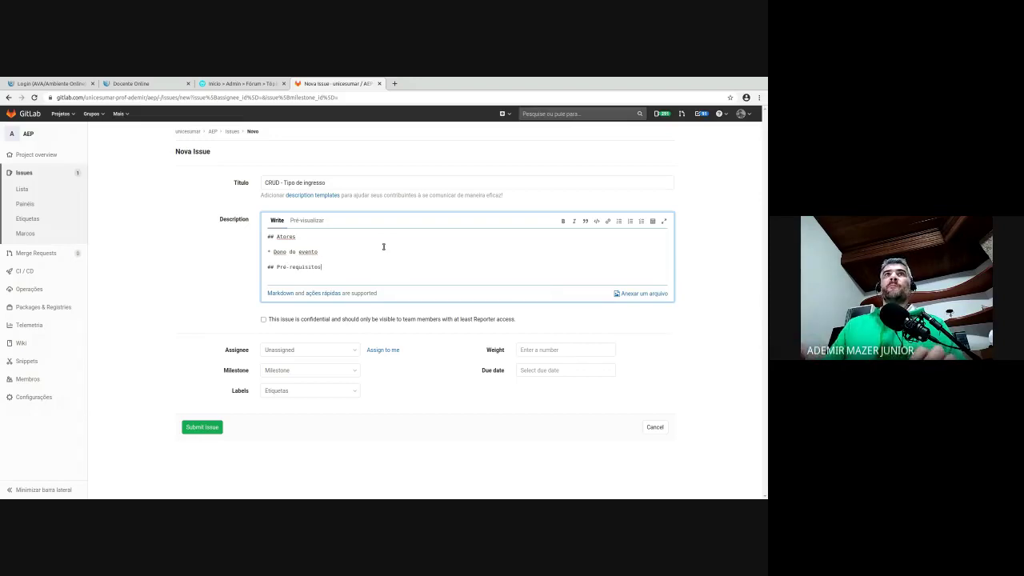
pyautogui.press('Return')
pyautogui.press('Return')
pyautogui.write('*')
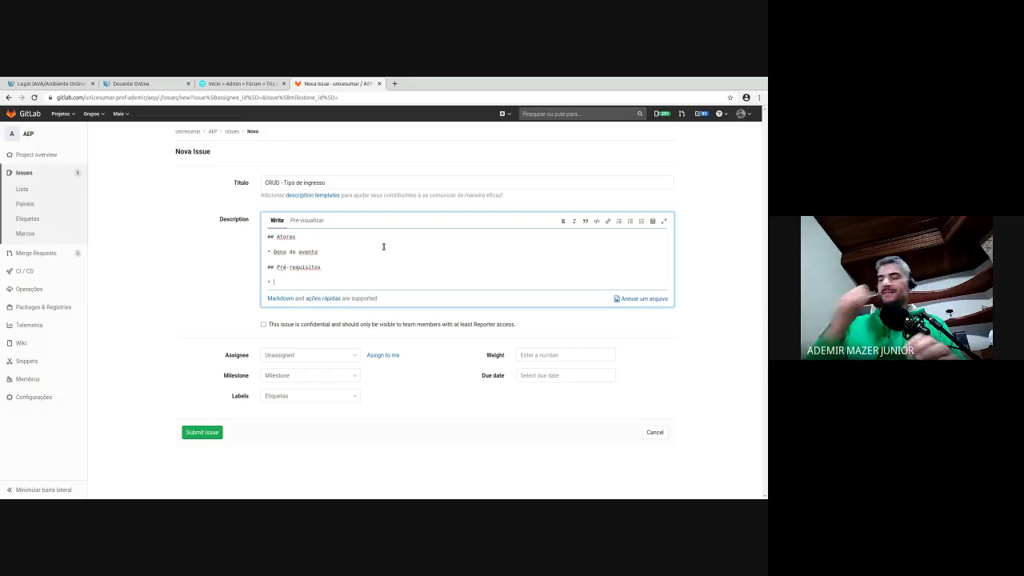
pyautogui.write('Usu')
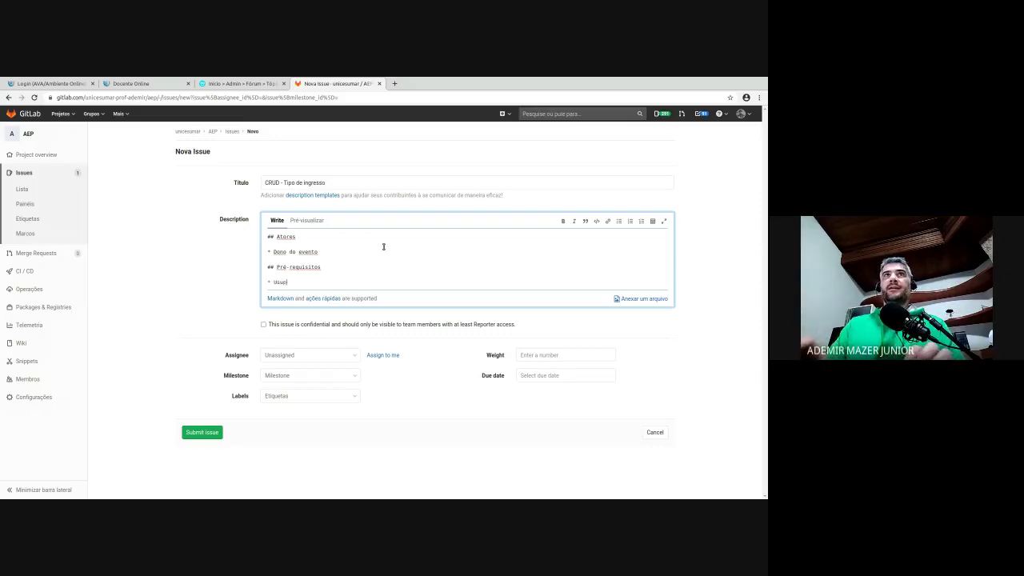
pyautogui.write('ário deve es')
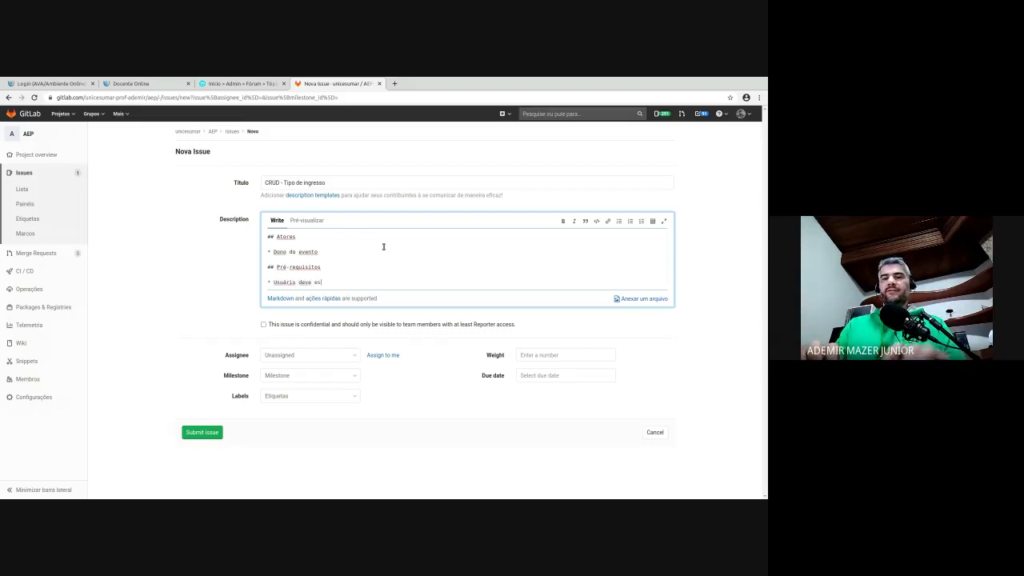
pyautogui.write('tar autenticad')
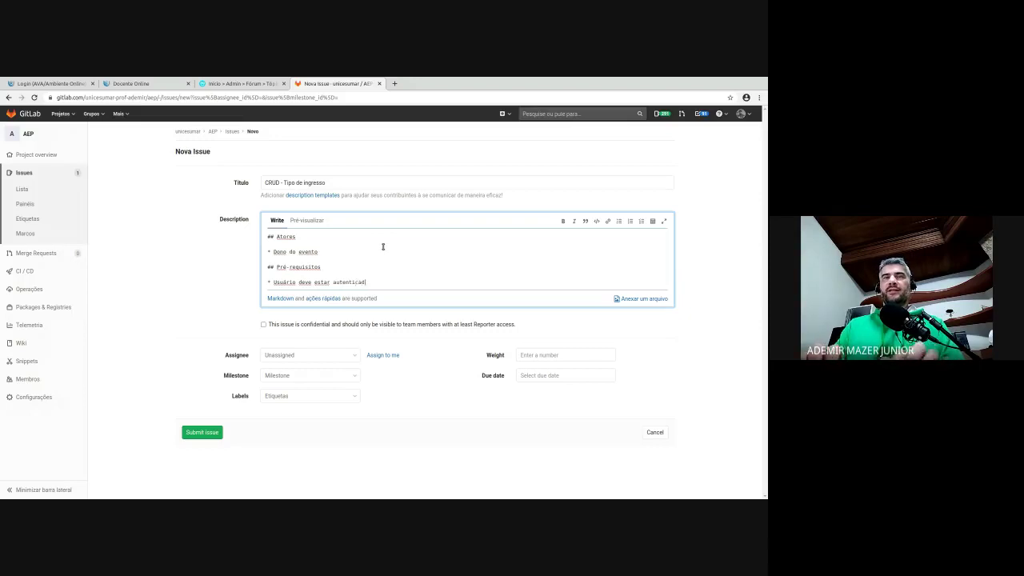
pyautogui.write('o e ter permis')
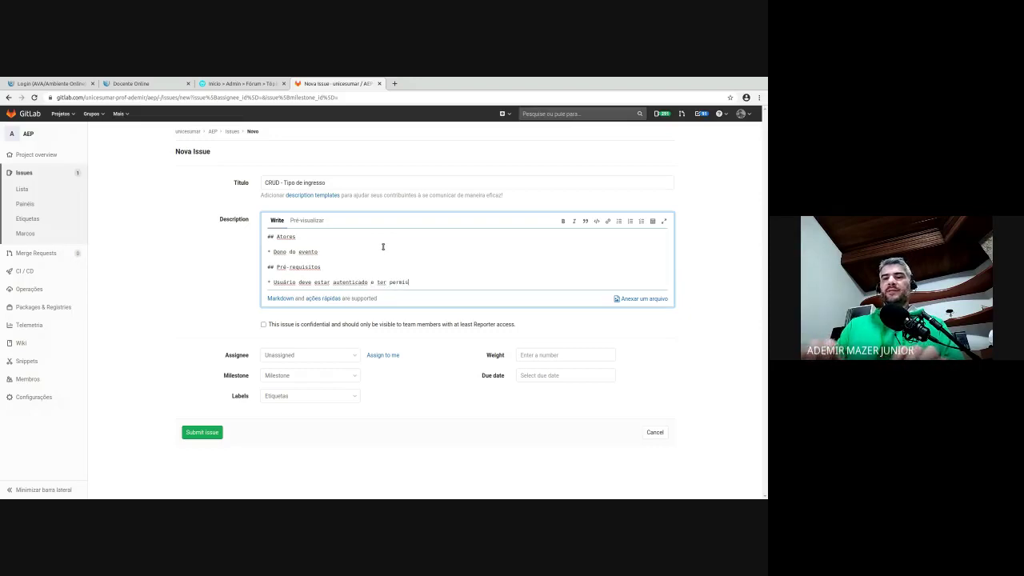
pyautogui.write('são para admini')
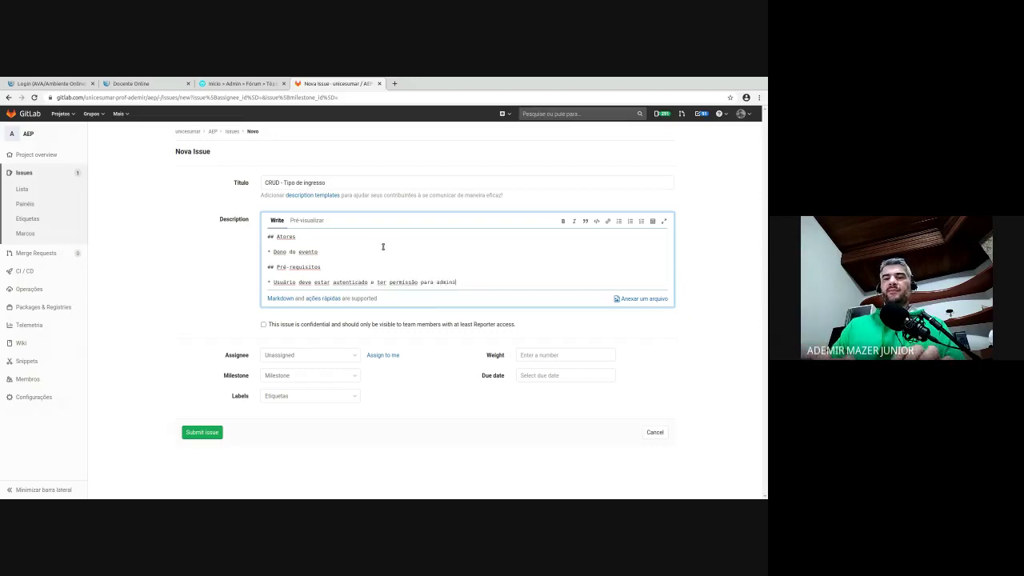
pyautogui.write('strar o event')
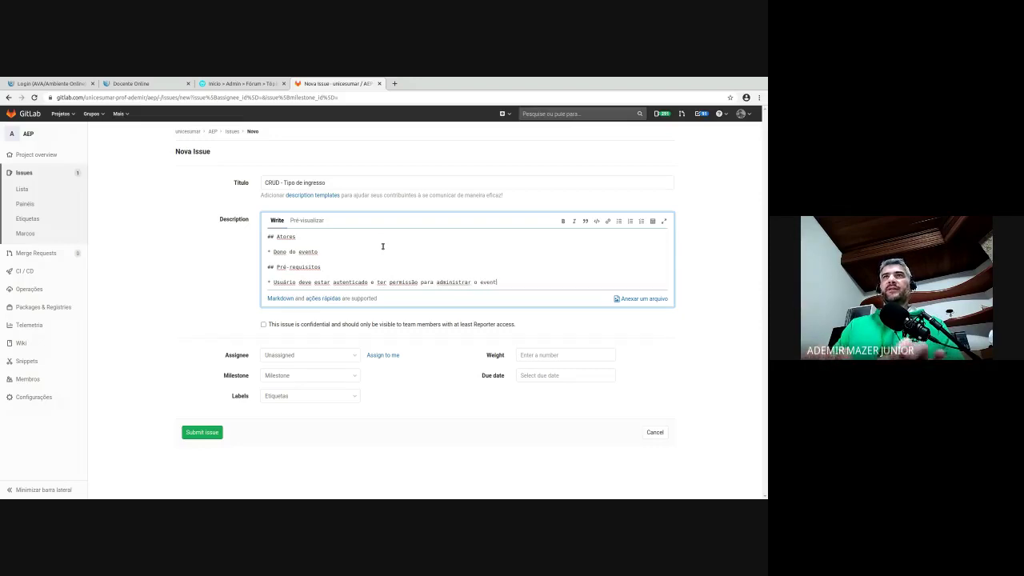
pyautogui.write('o')
pyautogui.press('Return')
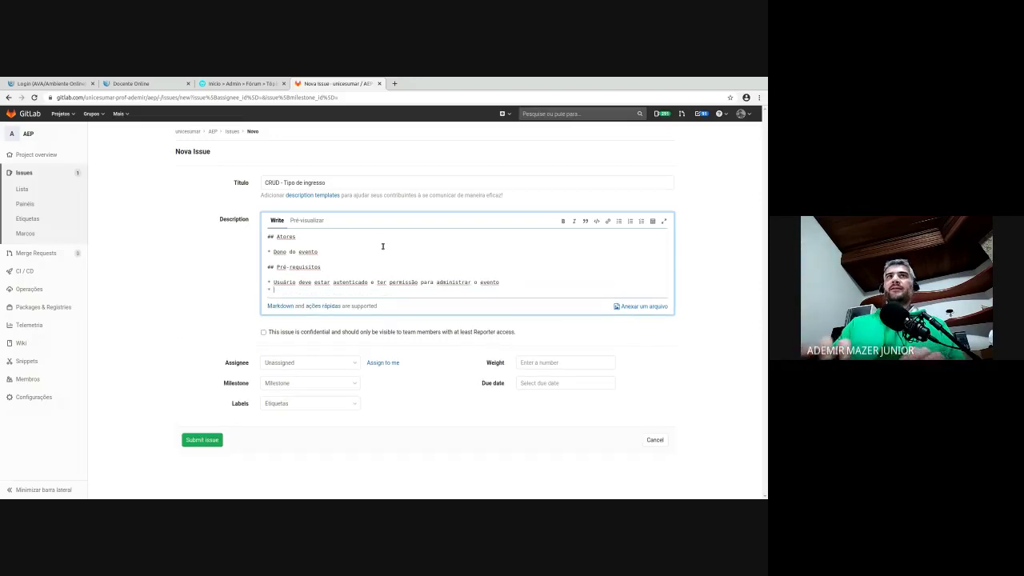
pyautogui.press('Return')
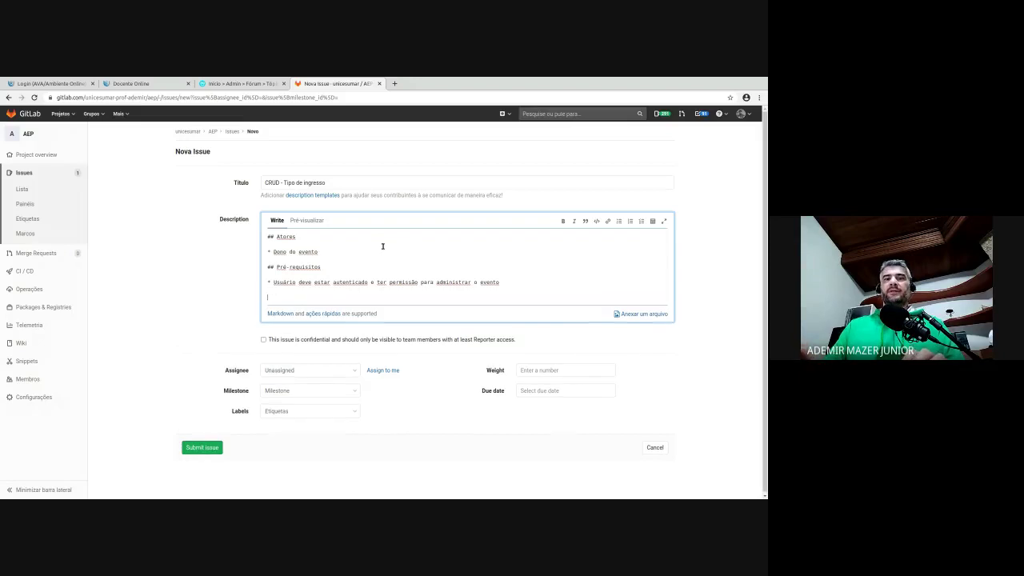
pyautogui.write('##')
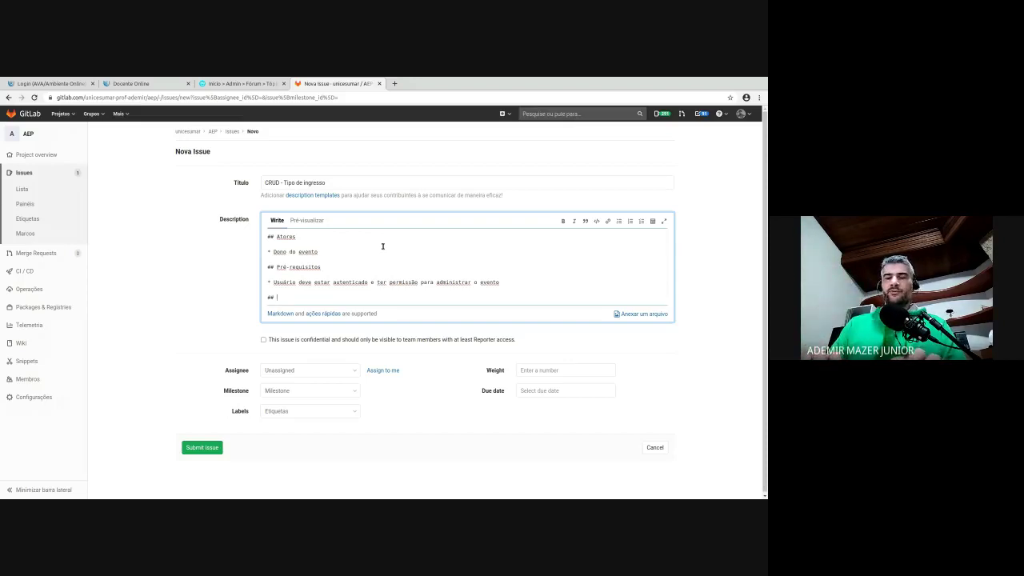
# - Add '## Fluxo principal' with steps for showing the ticket-type form and filling name, description, value
pyautogui.write('Fluxo princi')
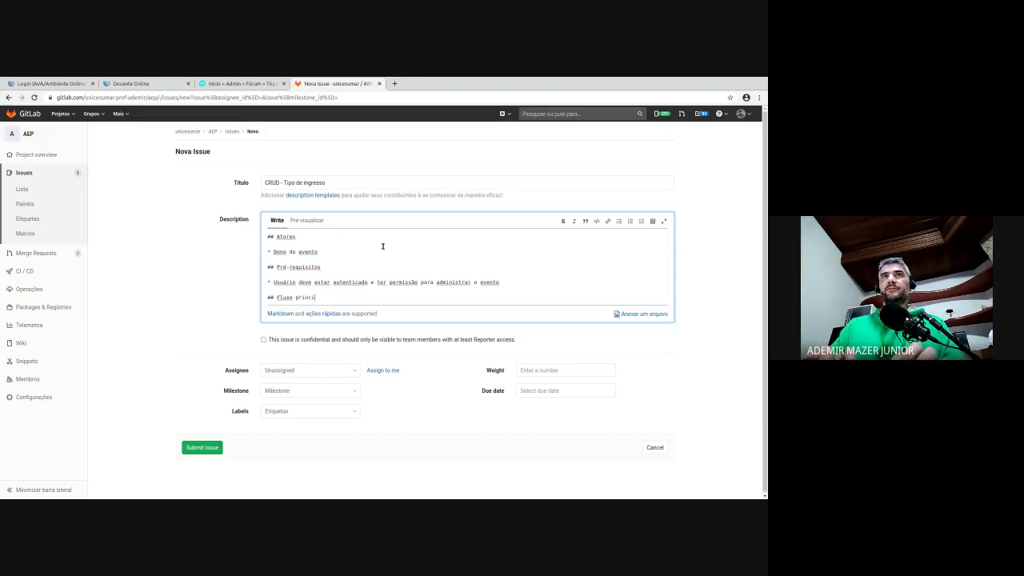
pyautogui.write('pal')
pyautogui.press('Return')
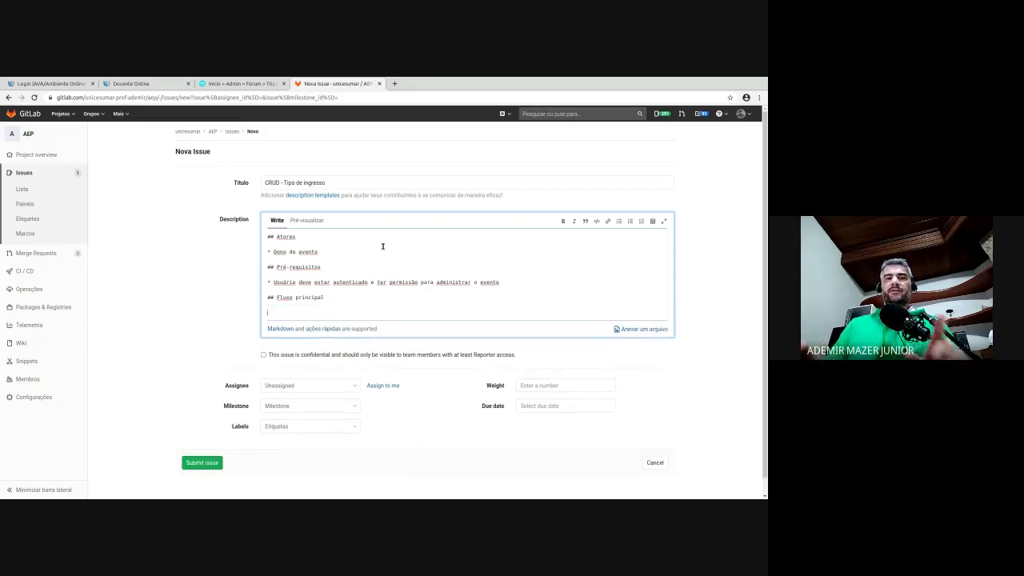
pyautogui.write('1.')
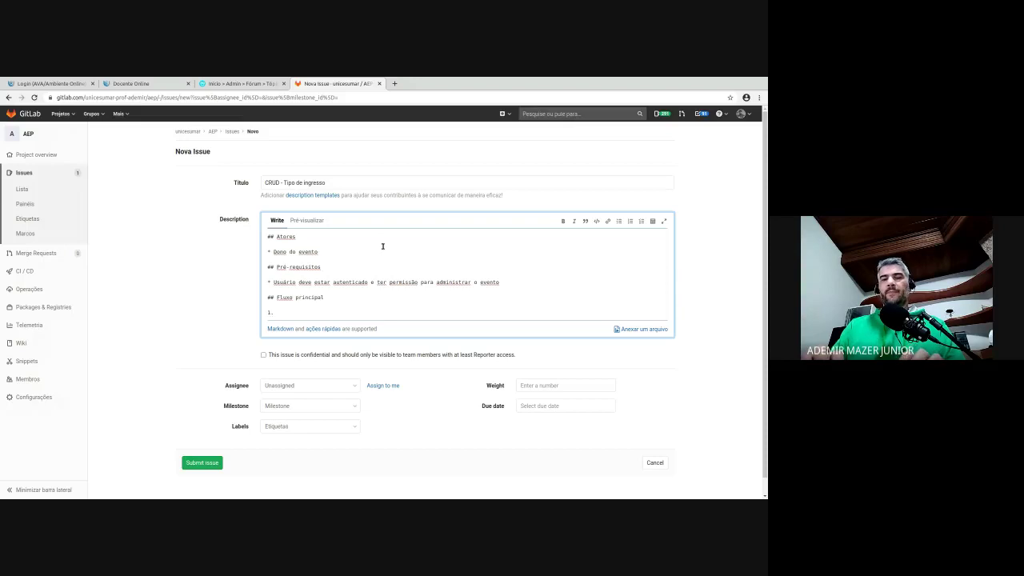
pyautogui.write(' Sistema apresenta')
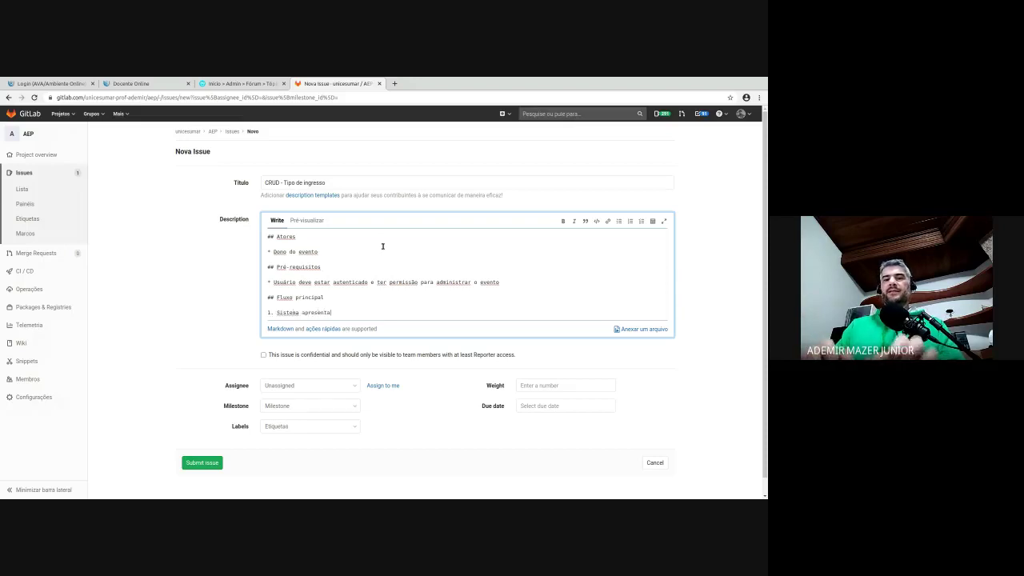
pyautogui.write(' a tela de cadastr')
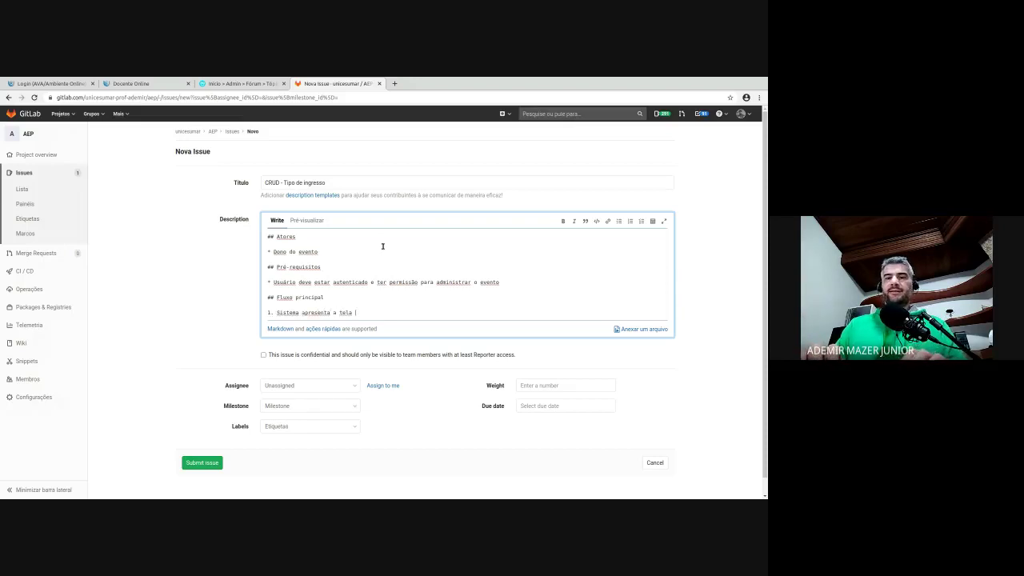
pyautogui.write('o do usu')
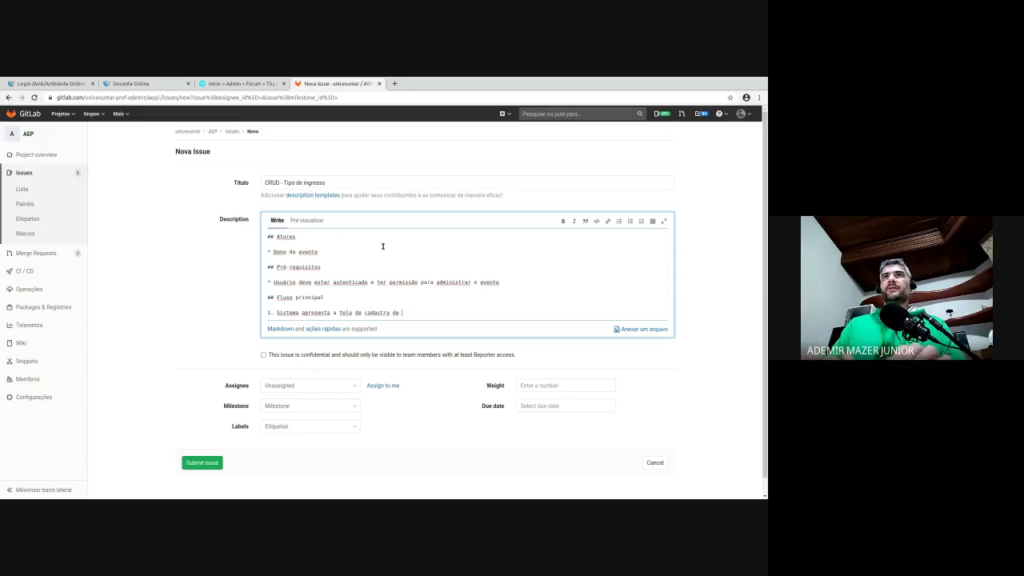
pyautogui.write('tipos de ')
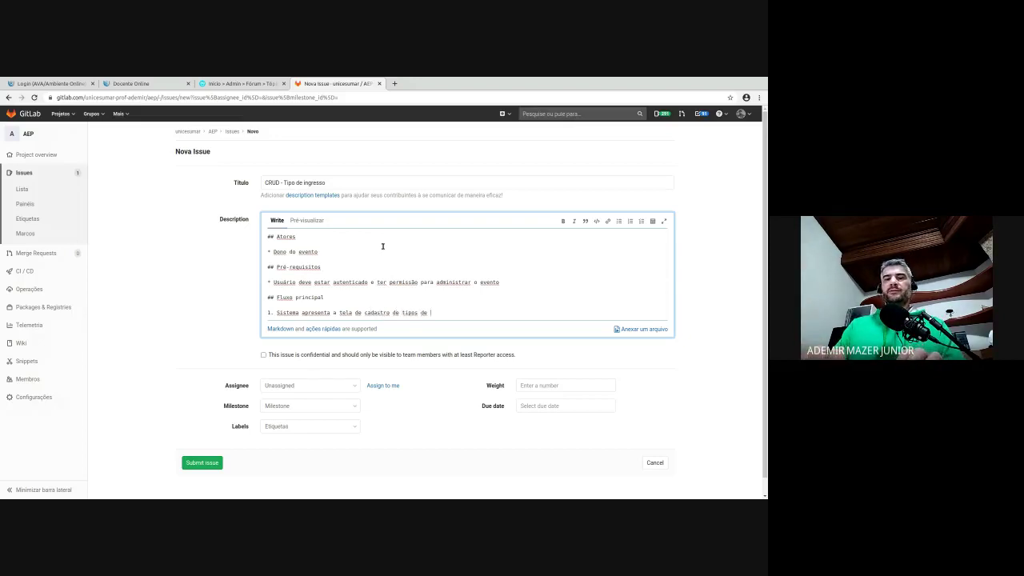
pyautogui.write('ingresso')
pyautogui.press('Return')
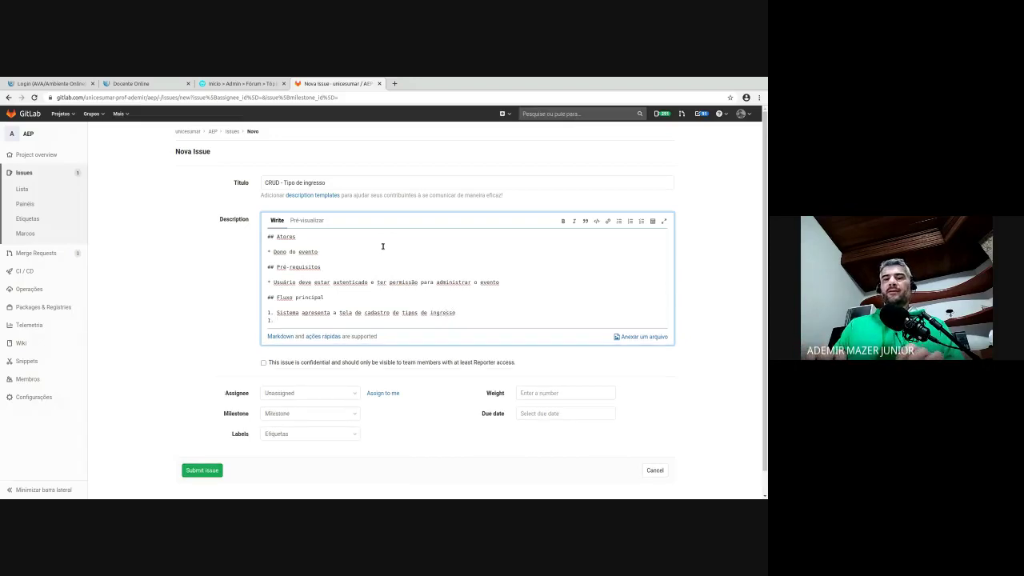
pyautogui.write('Usuário preen')
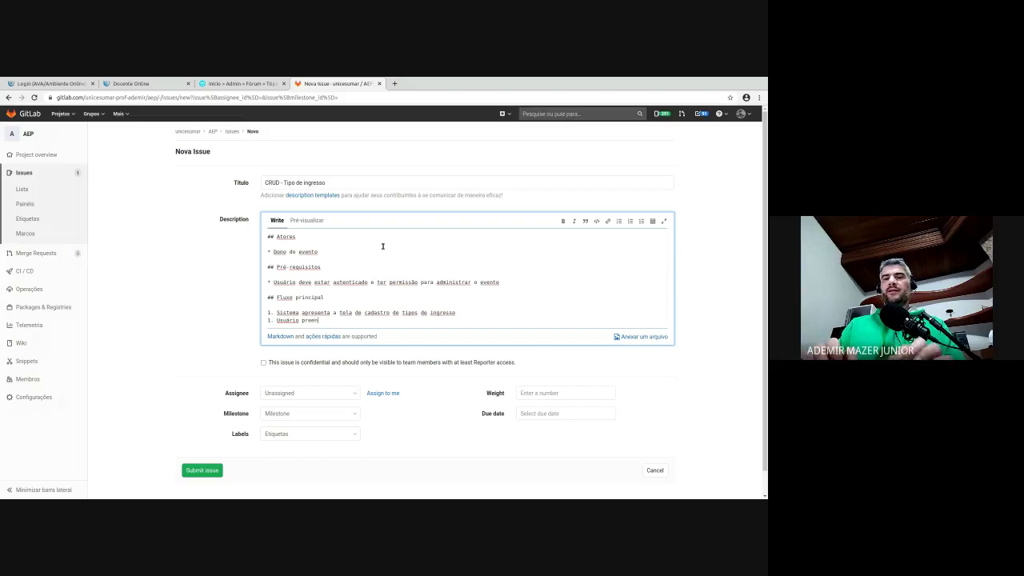
pyautogui.write('che os campos ')
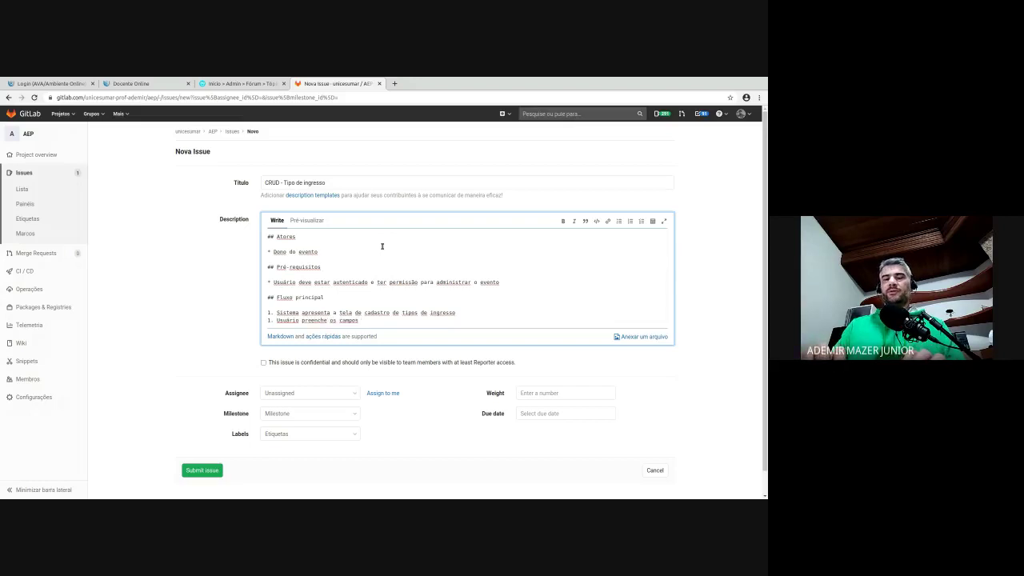
pyautogui.write('nome')
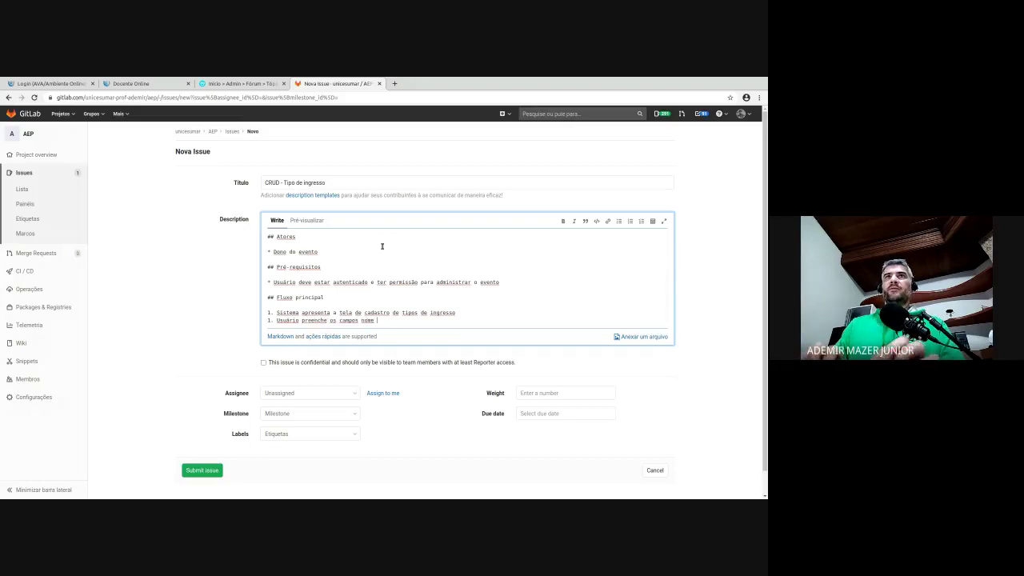
pyautogui.write(' do tipo e d')
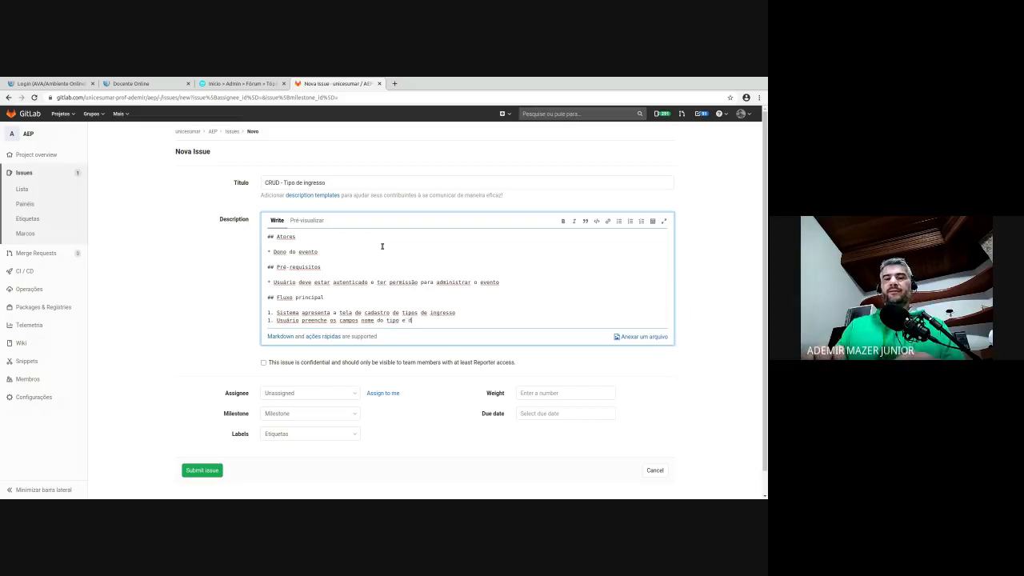
pyautogui.write('escrição')
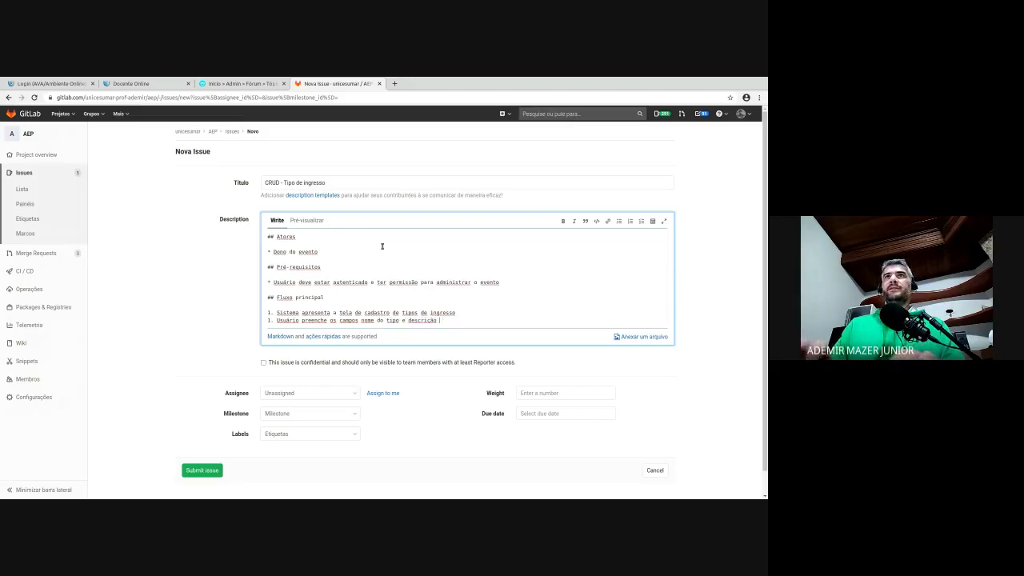
pyautogui.write('. e valor')
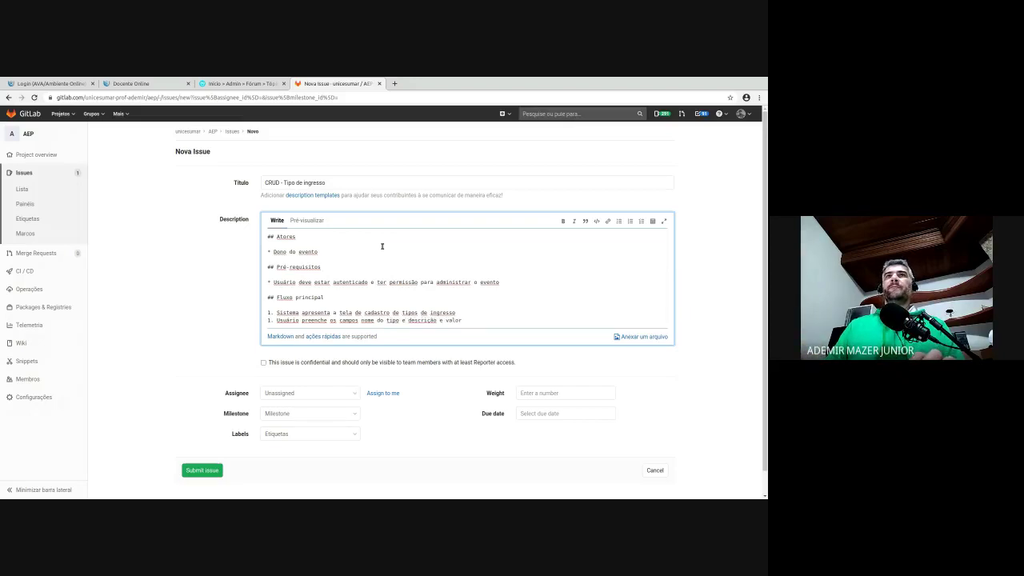
# - Add the steps 'Usuário clica em salvar' and 'Sistema salva o registro e mostra lista de tipos de ingressos existente'
pyautogui.press('Return')
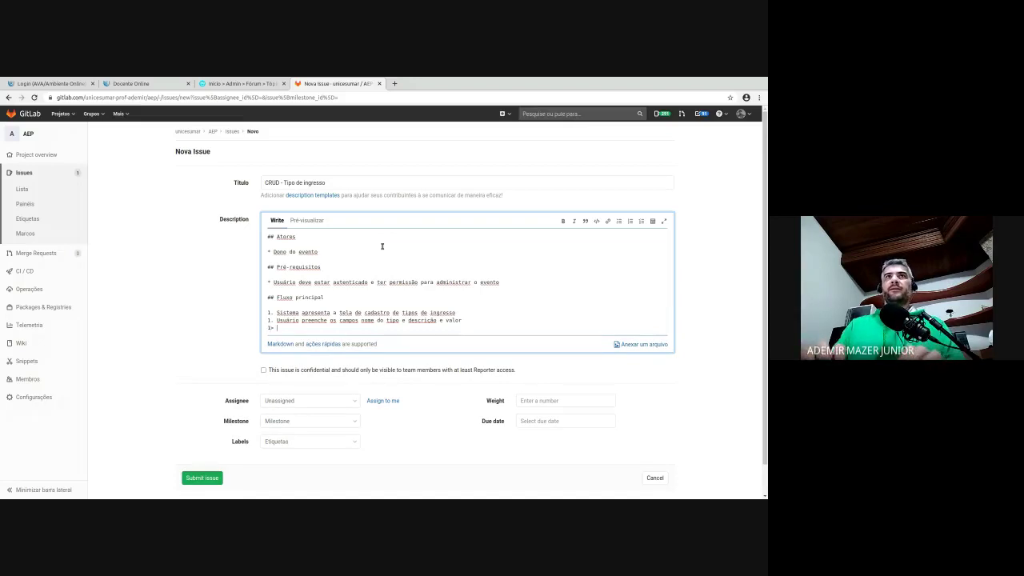
pyautogui.write('1. Usuári')
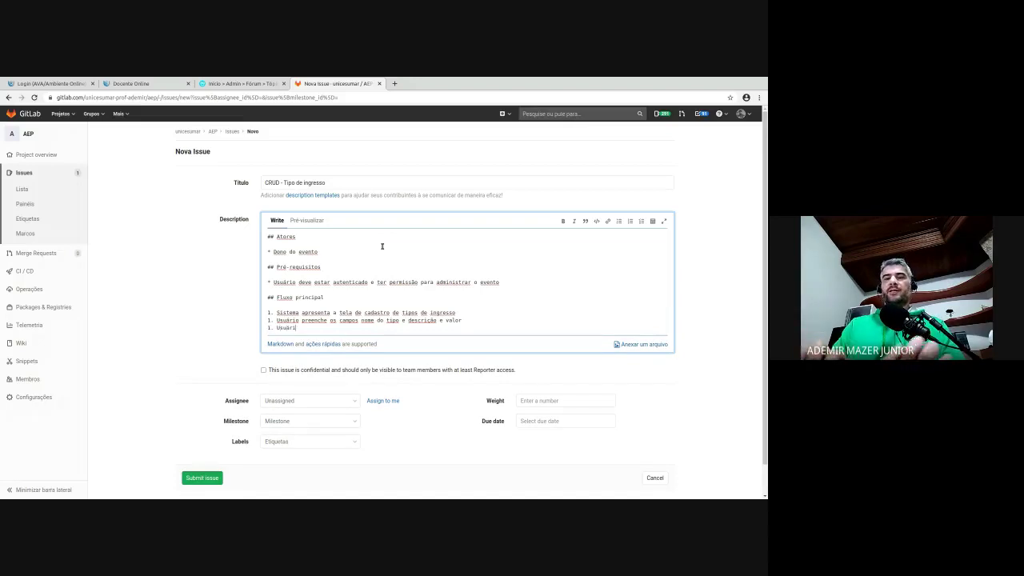
pyautogui.write('o clica em salvar')
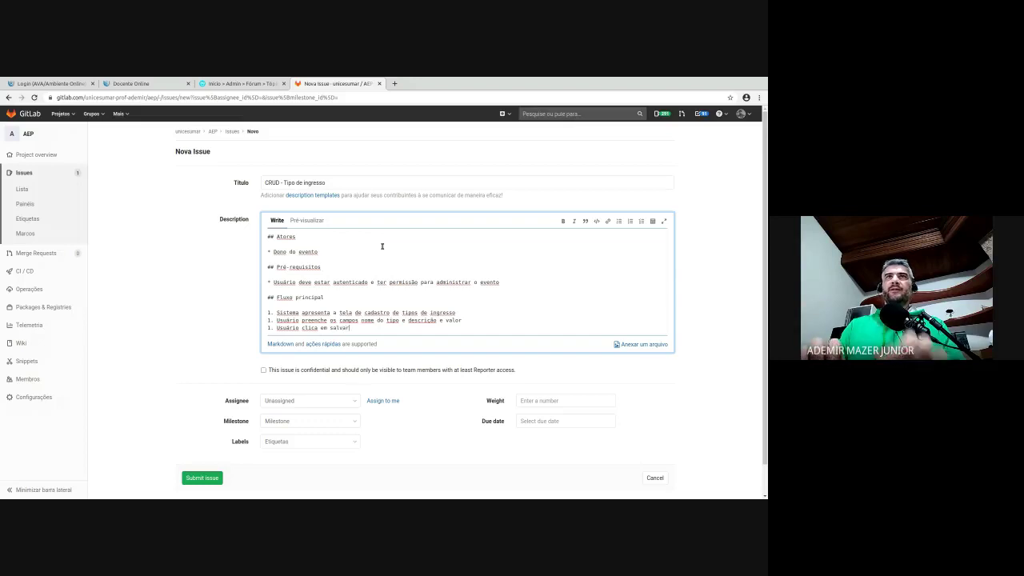
pyautogui.press('Return')
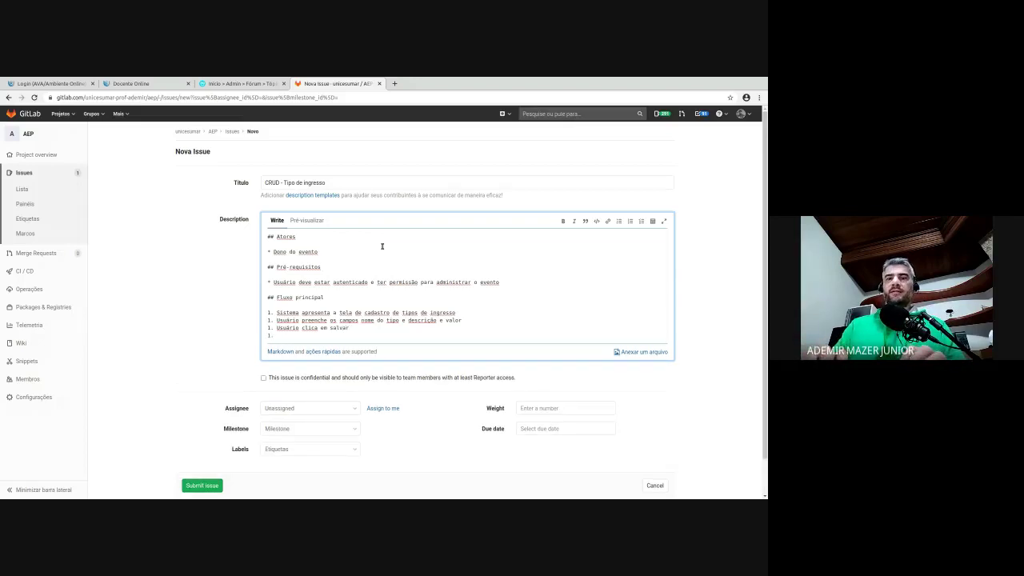
pyautogui.write('1. Sistema ')
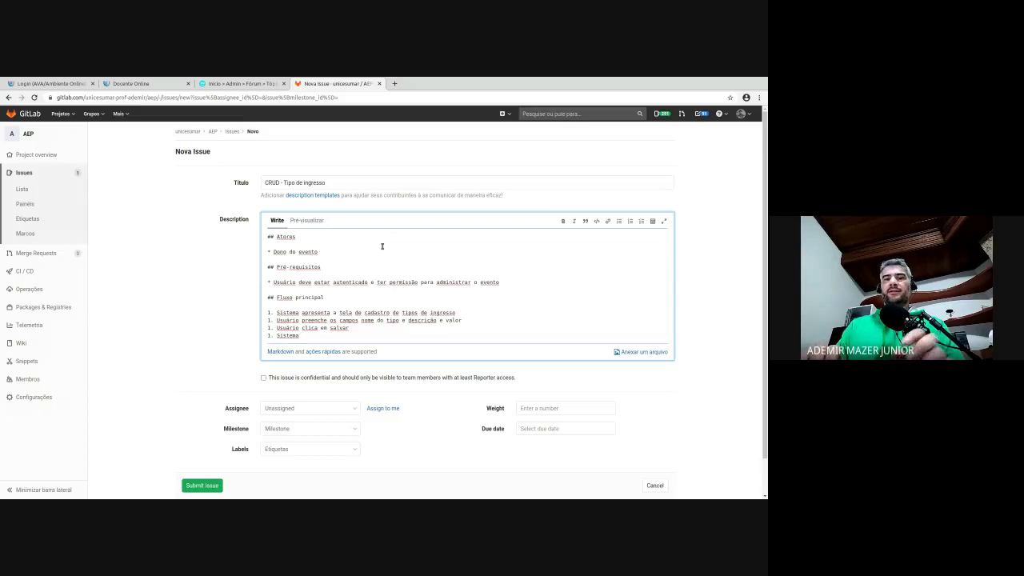
pyautogui.write('salva ')
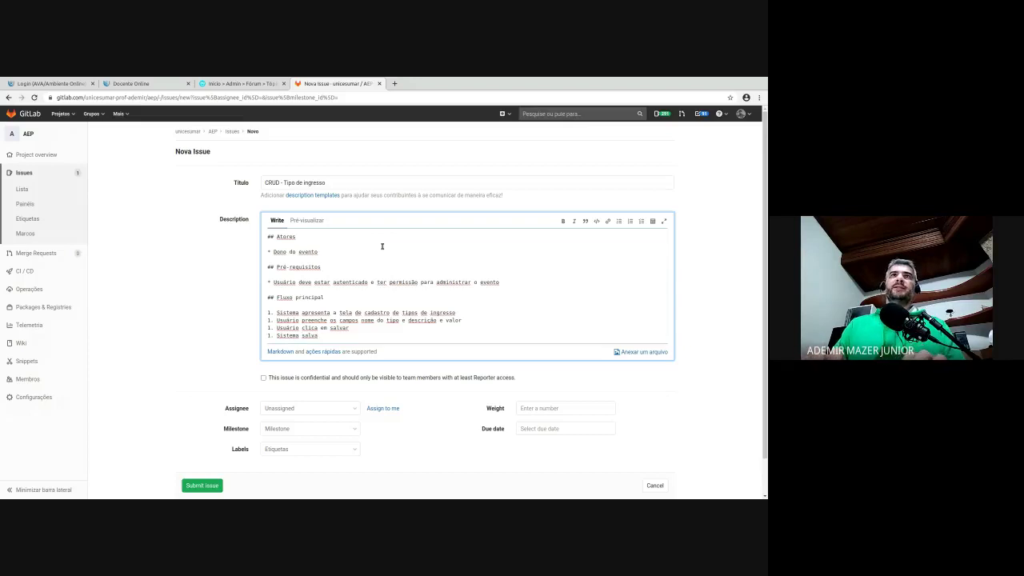
pyautogui.write('o registr')
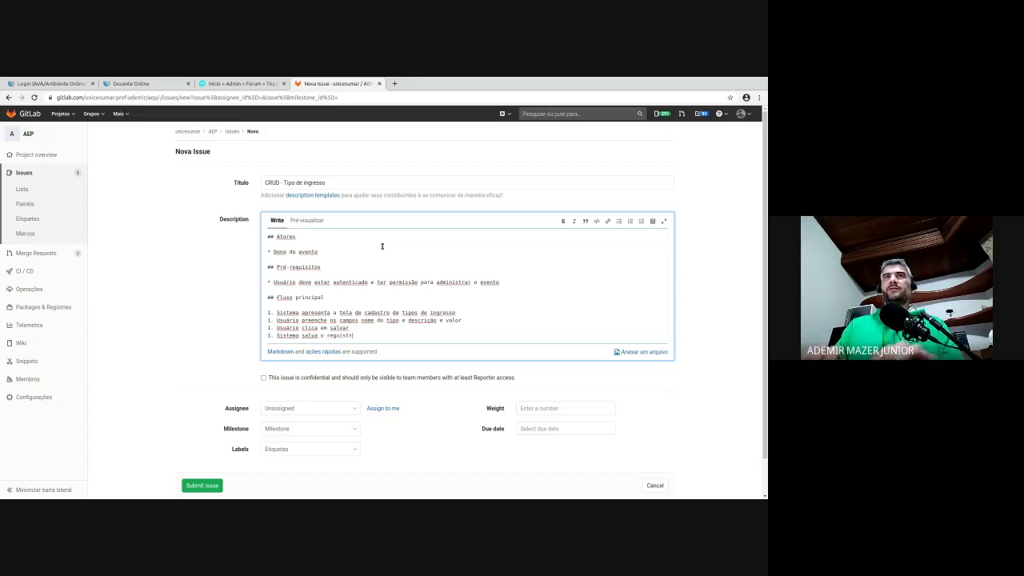
pyautogui.write('stro ')
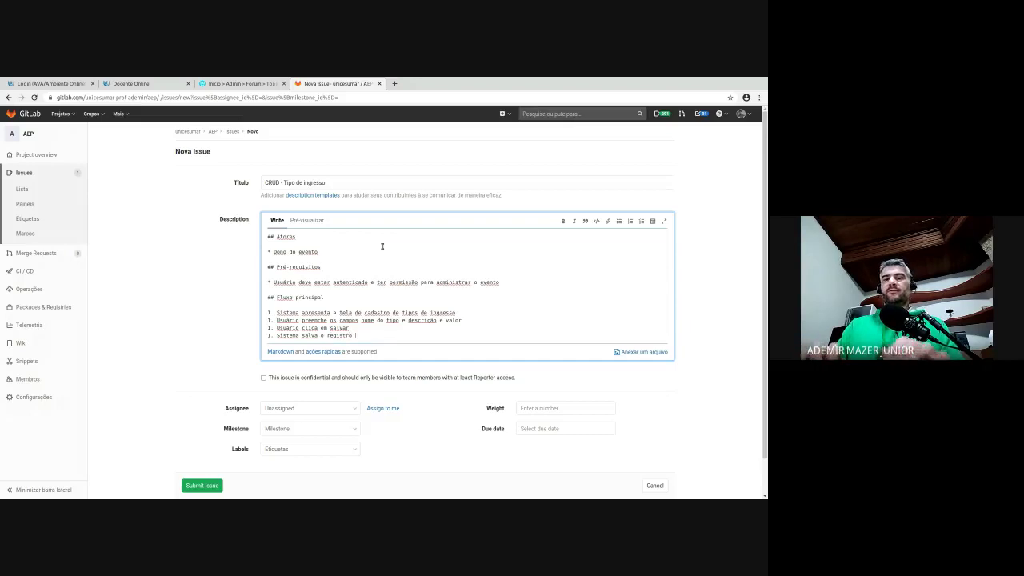
pyautogui.write('e mostra lista ')
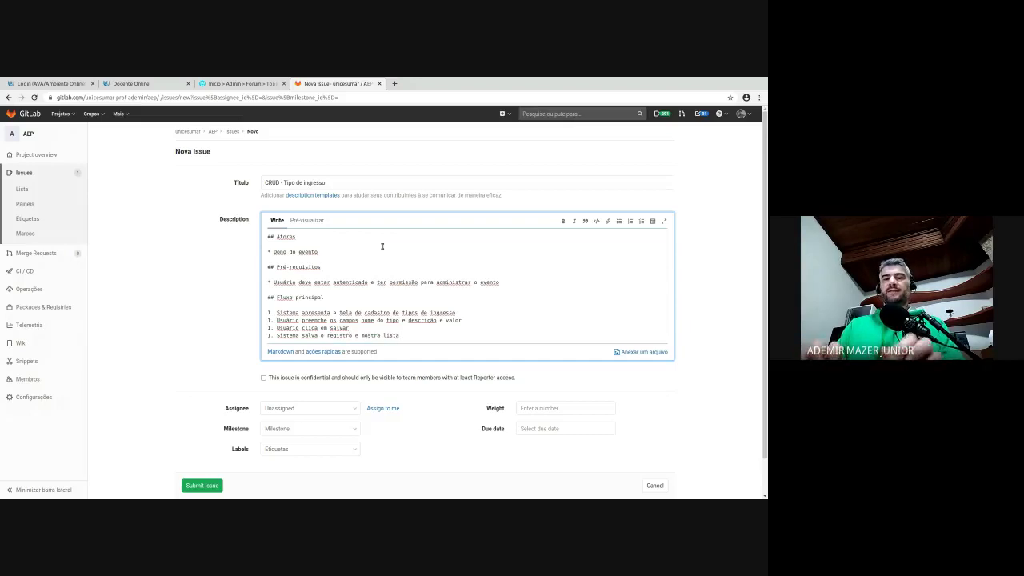
pyautogui.write('de ingressos ')
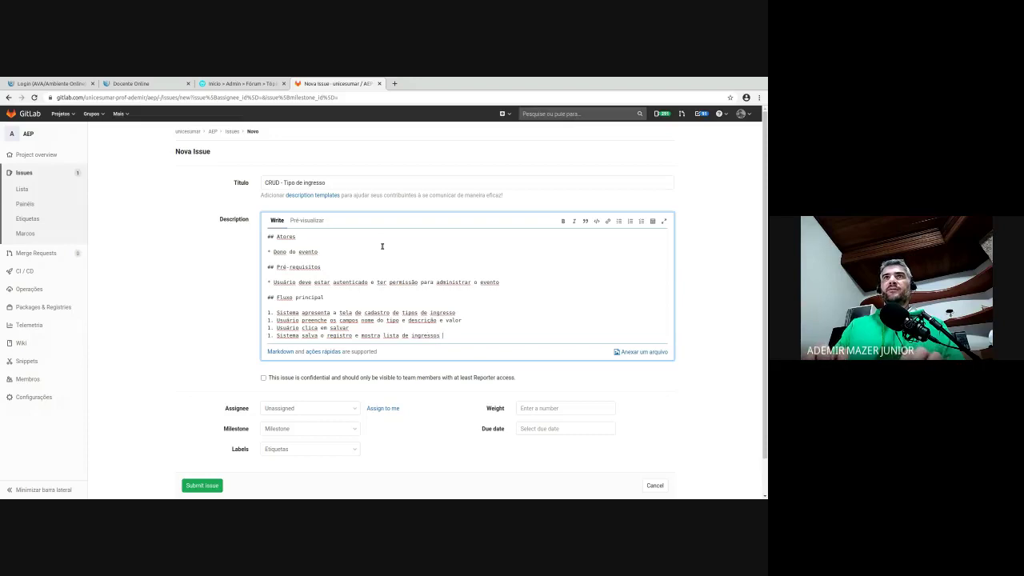
pyautogui.write('existente.')
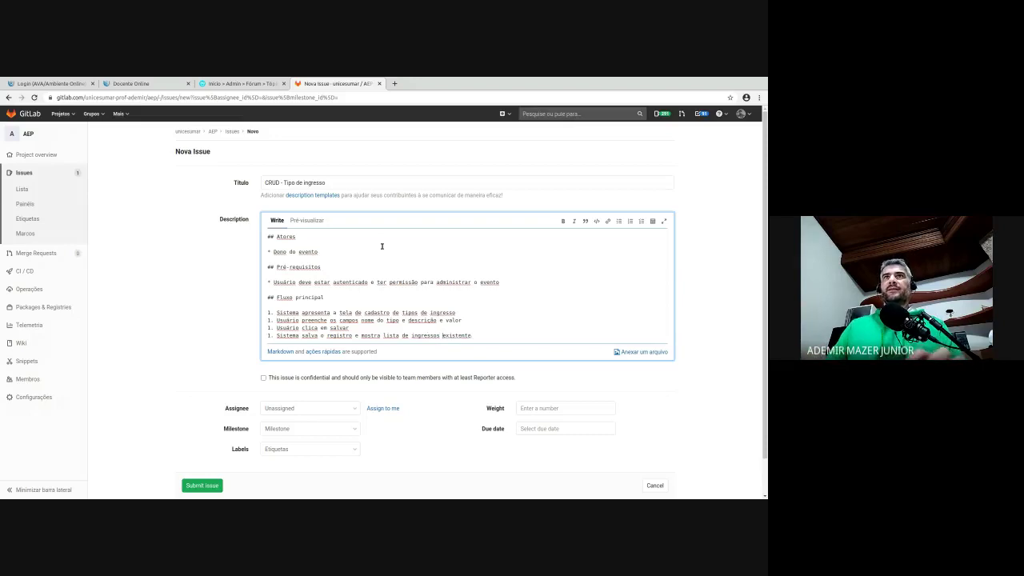
pyautogui.write('tipos de')
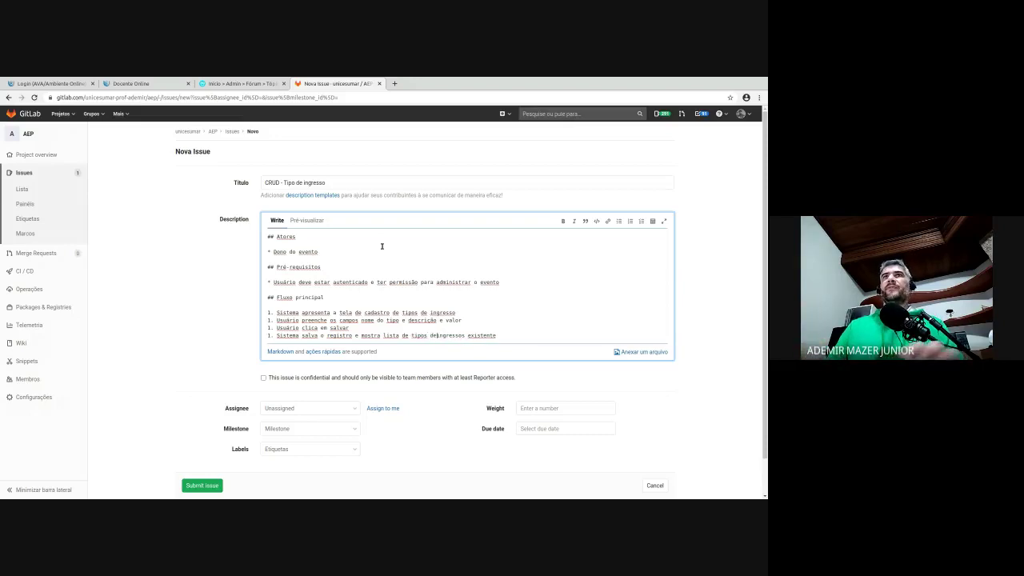
pyautogui.press('End')
pyautogui.press('Return')
pyautogui.press('Return')
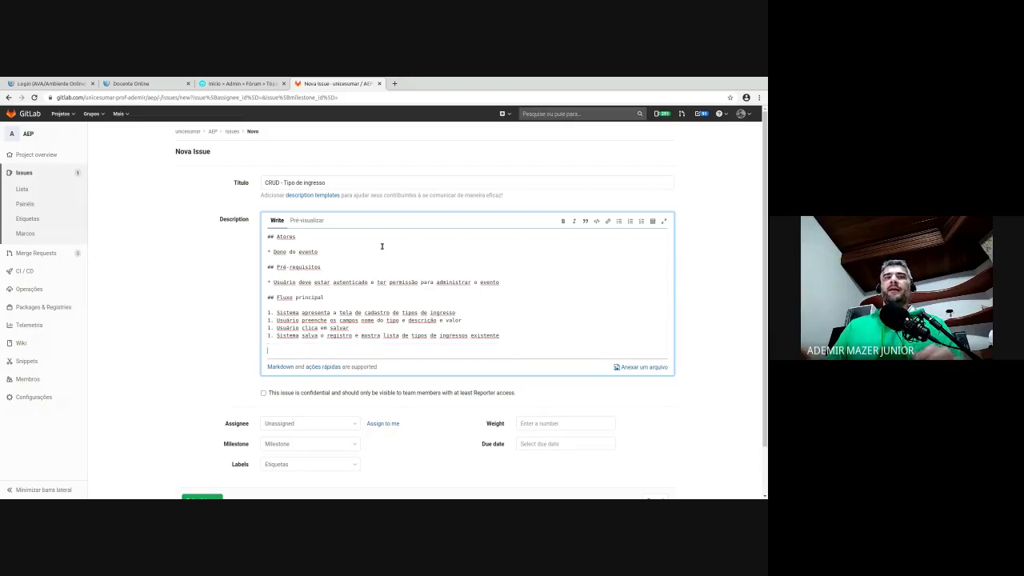
# - Add '## Fluxos alternativos', renumber step 4, and write '3.1 - Sistema verifica que nome do tipo não foi digitado'
pyautogui.write('## Flu')
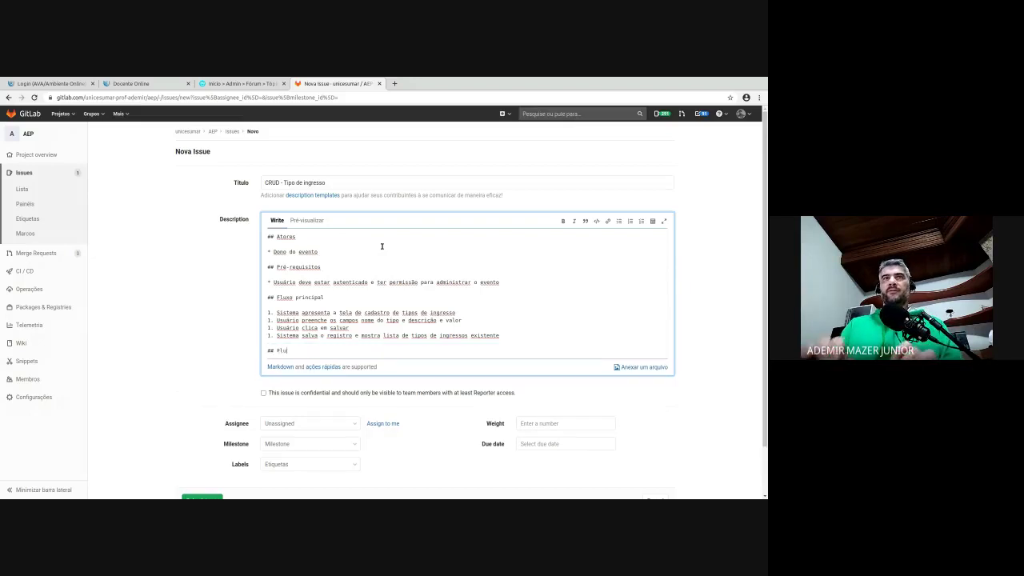
pyautogui.write('xos alternativo')
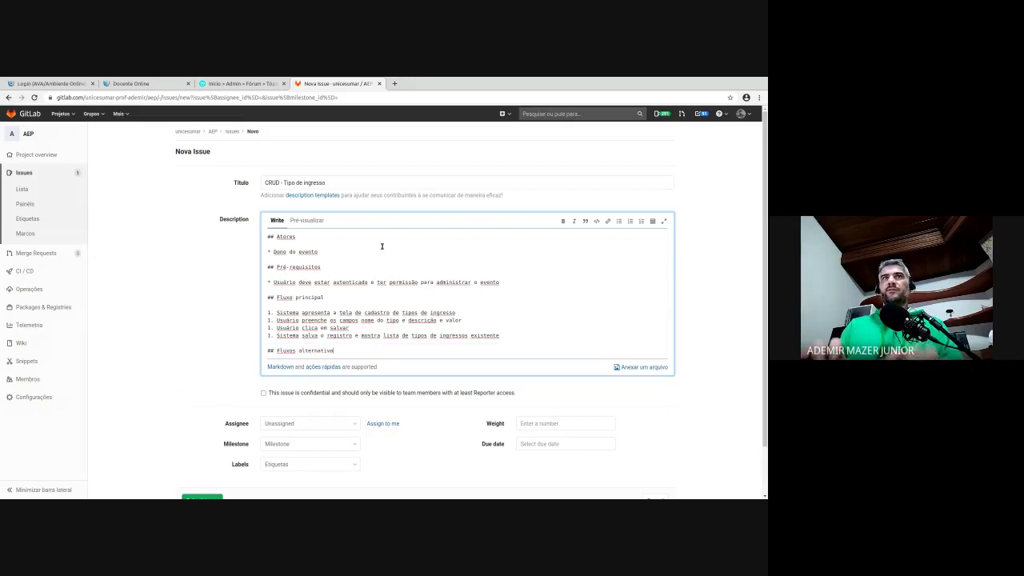
pyautogui.write('s')
pyautogui.press('Return')
pyautogui.press('Return')
pyautogui.write('1')
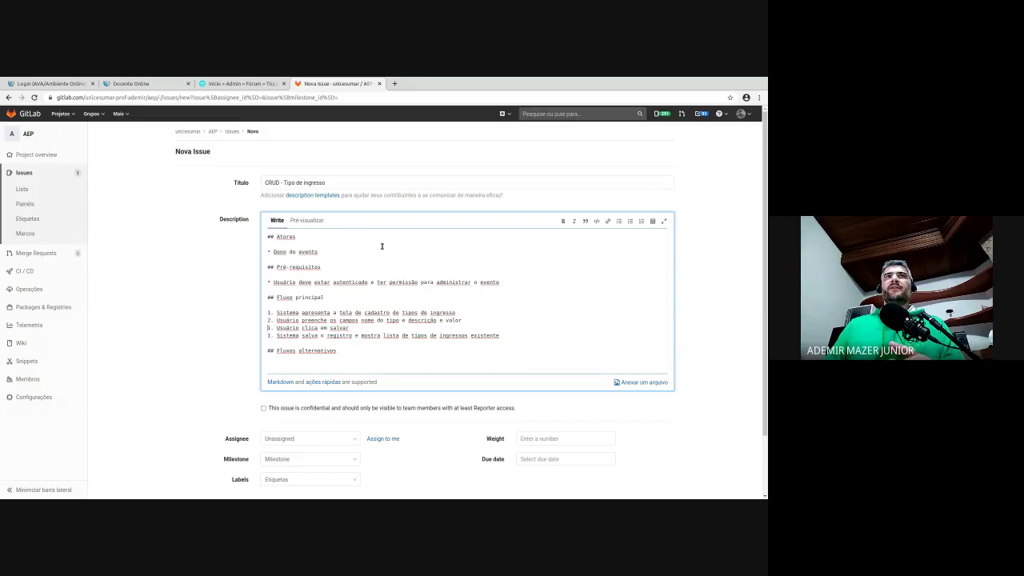
pyautogui.press('BackSpace')
pyautogui.write('4')
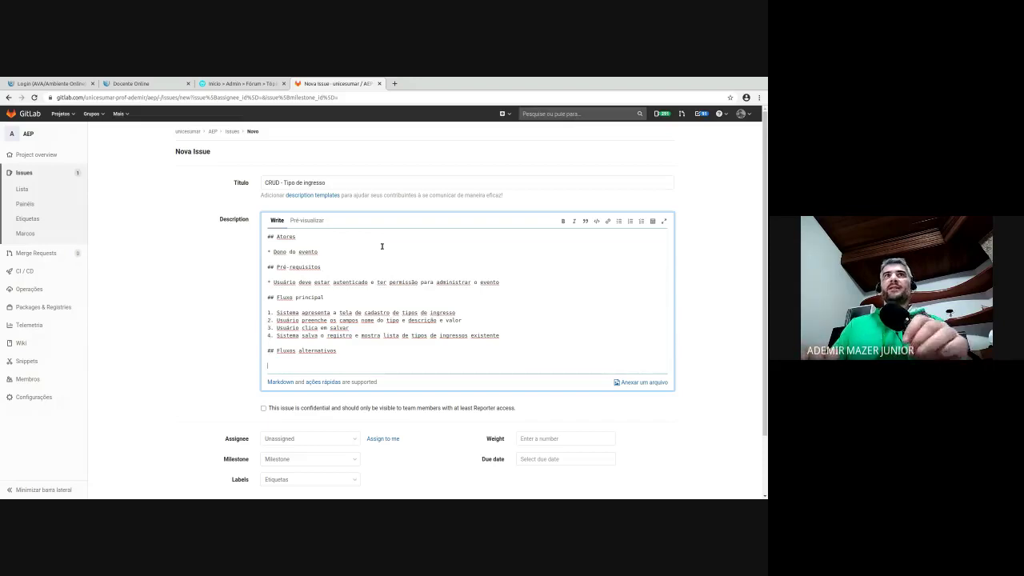
pyautogui.write('3.1')
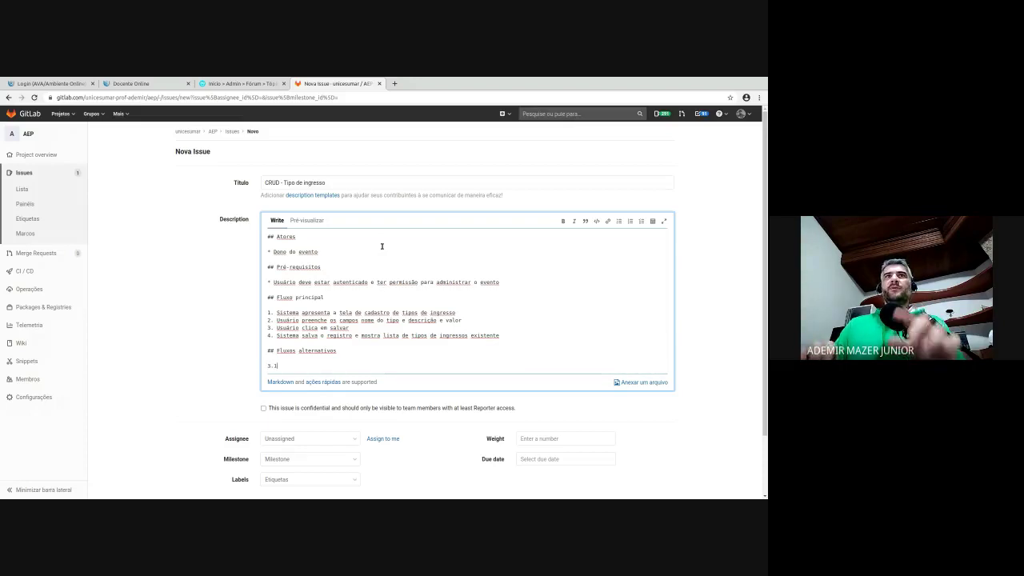
pyautogui.write('  -Sistema ')
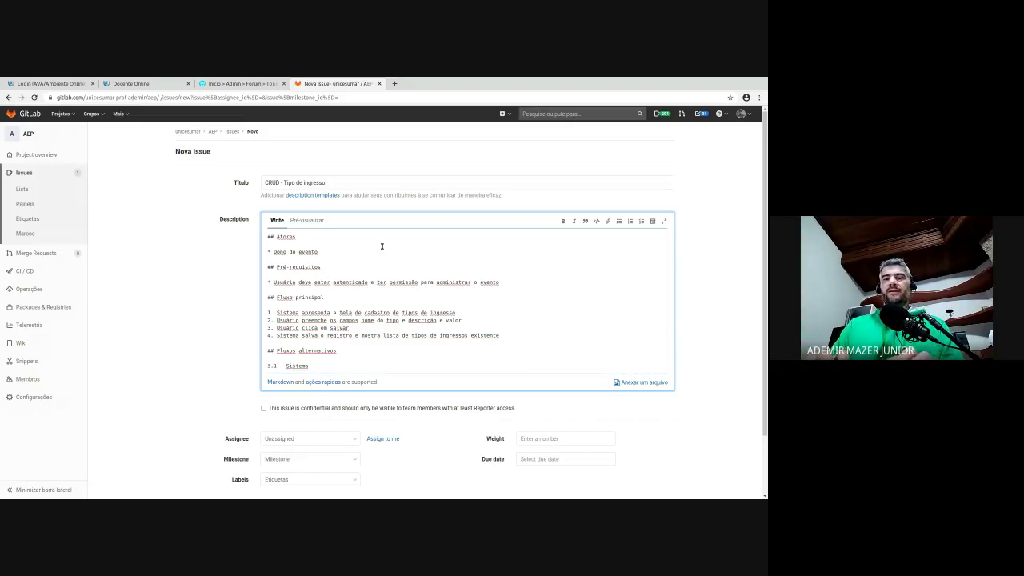
pyautogui.write('verifica que')
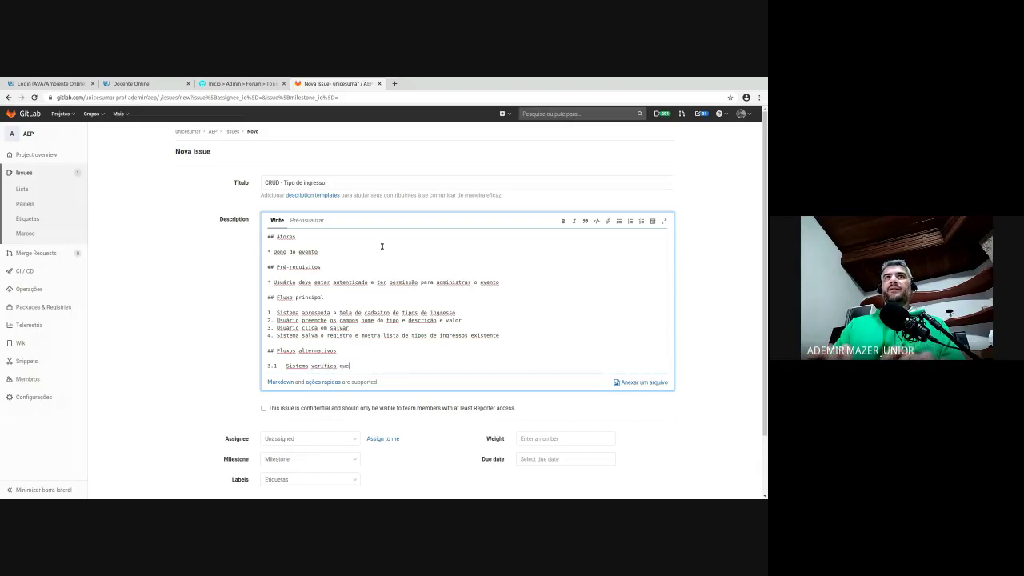
pyautogui.write(' nome do t')
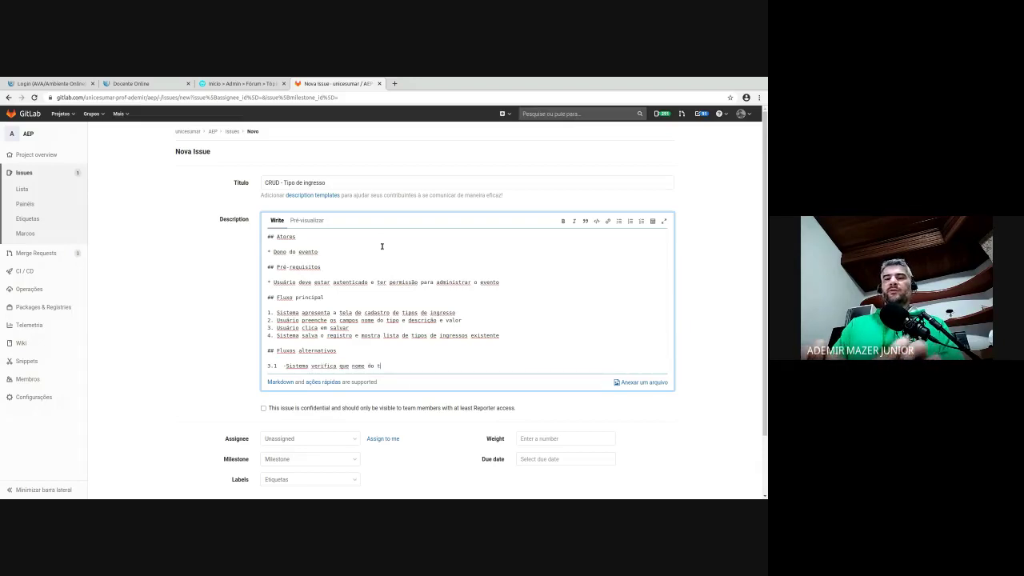
pyautogui.write('ipo não foi ')
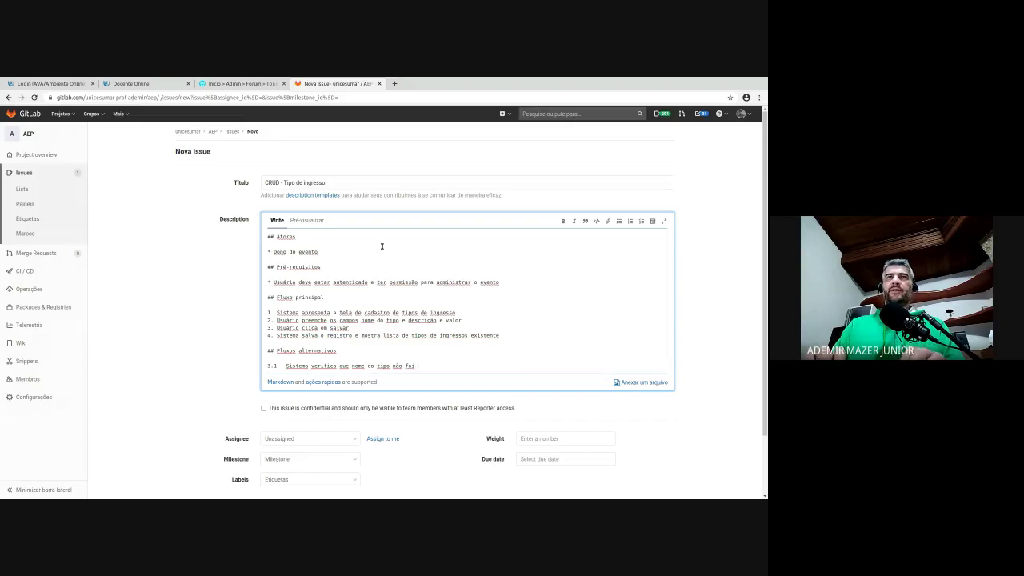
pyautogui.write('digitado')
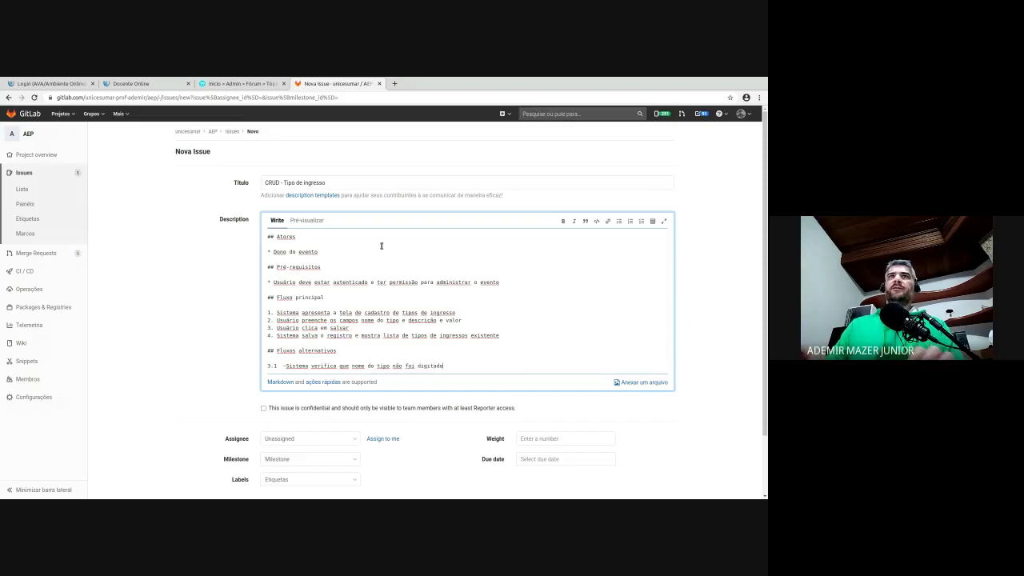
pyautogui.press('Return')
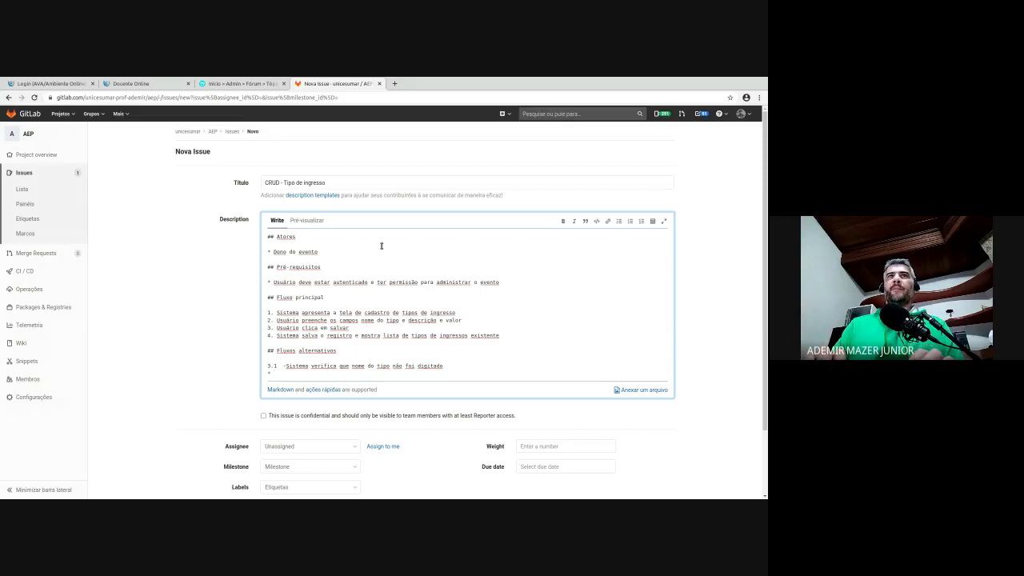
# - Add bullets 'Sistema informa que o dado é obrigatório' and 'volta ao passo 2'
pyautogui.write('* S')
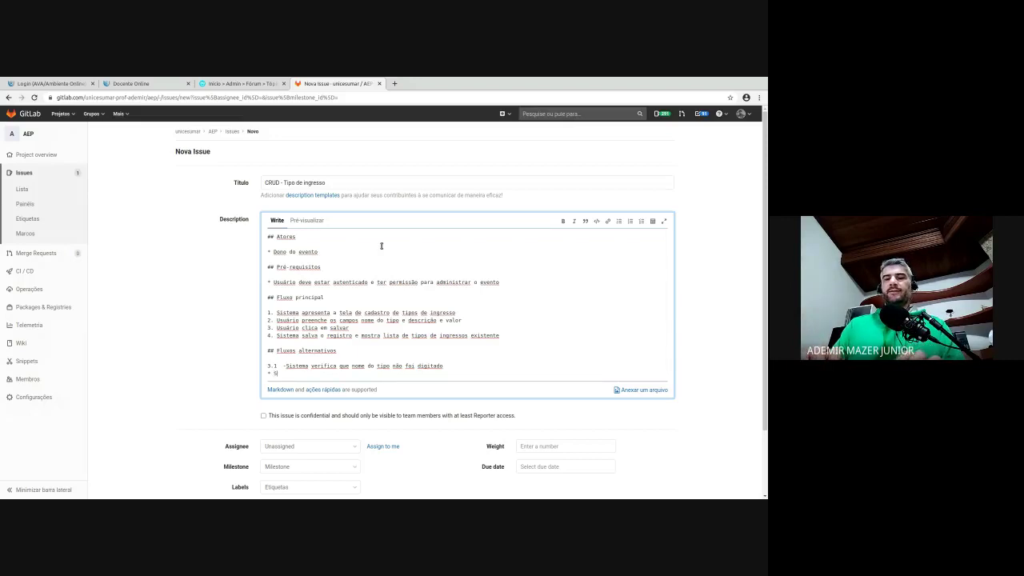
pyautogui.write('istema informa ')
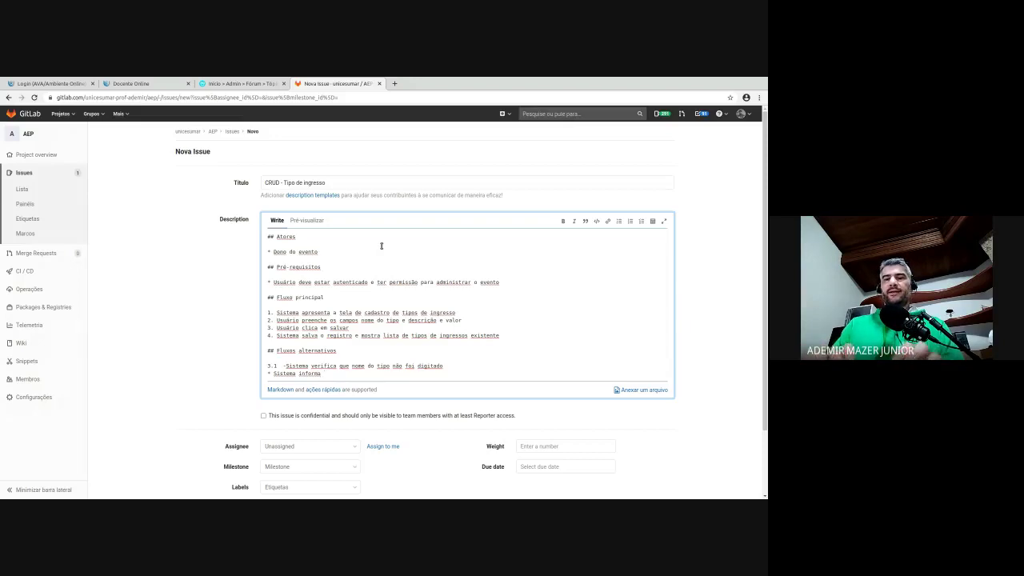
pyautogui.write('que o dado é obrigatório')
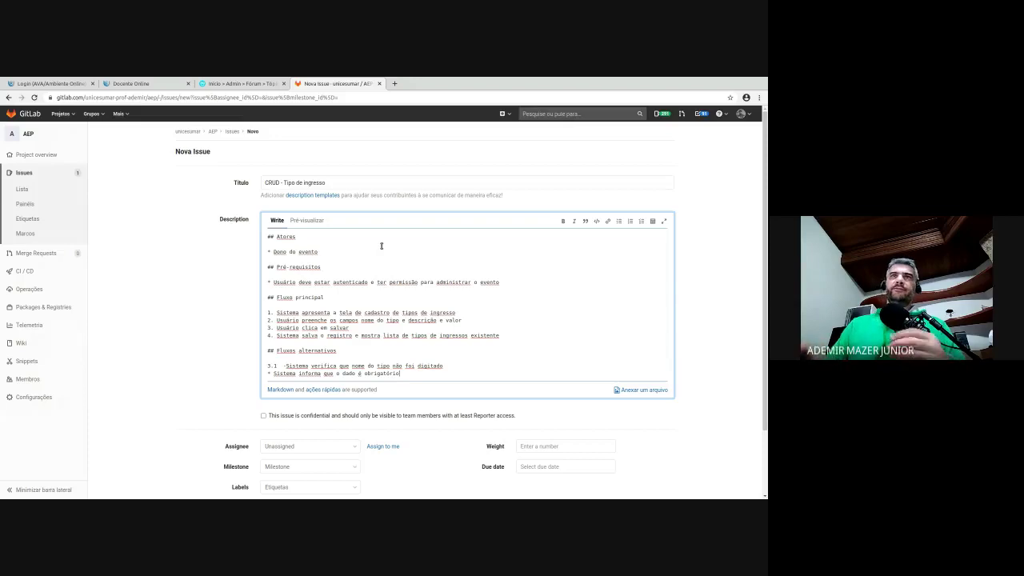
pyautogui.press('Return')
pyautogui.write('* ')
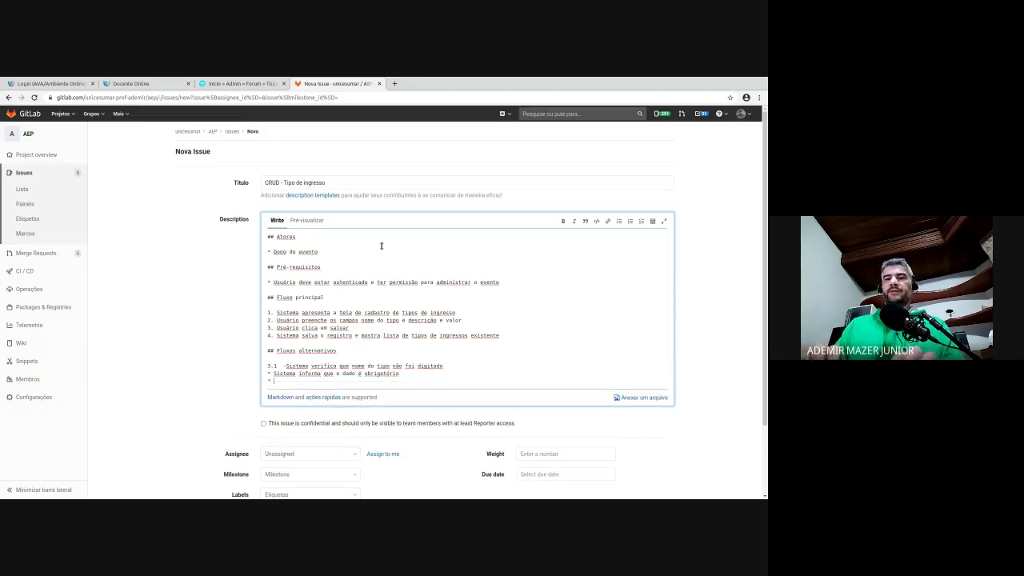
pyautogui.write('volta ao passo 2.')
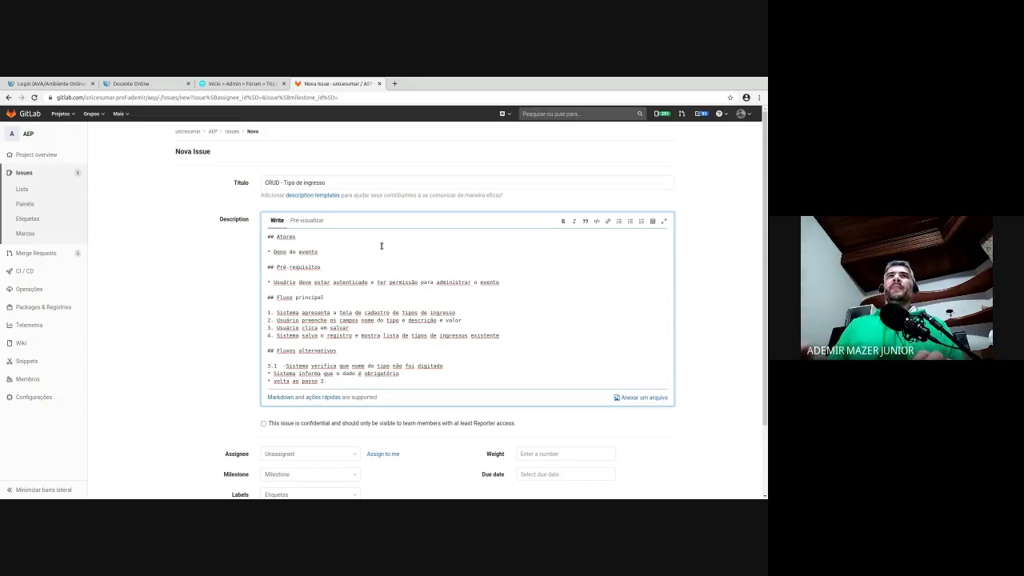
pyautogui.press('Return')
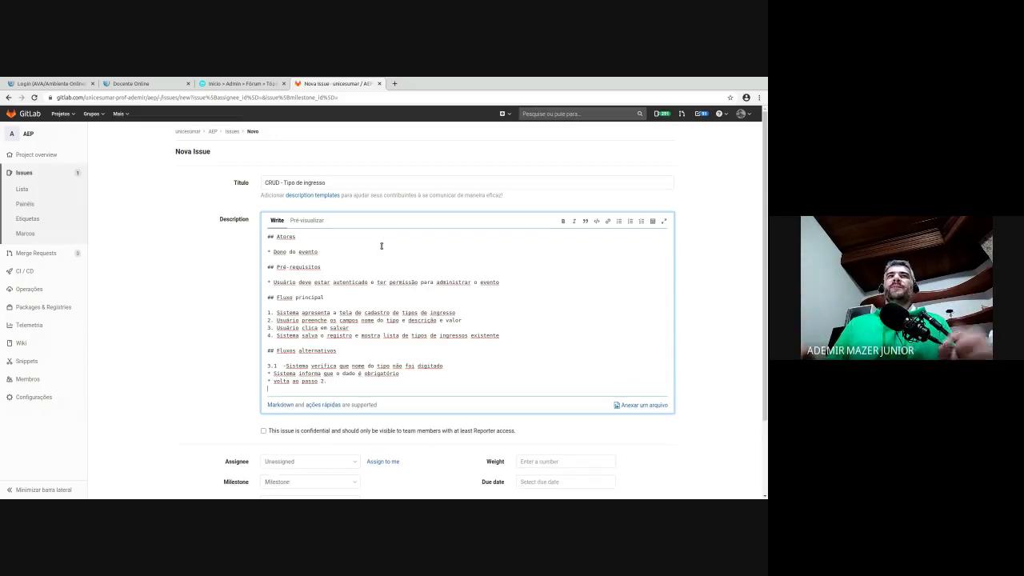
pyautogui.press('Return')
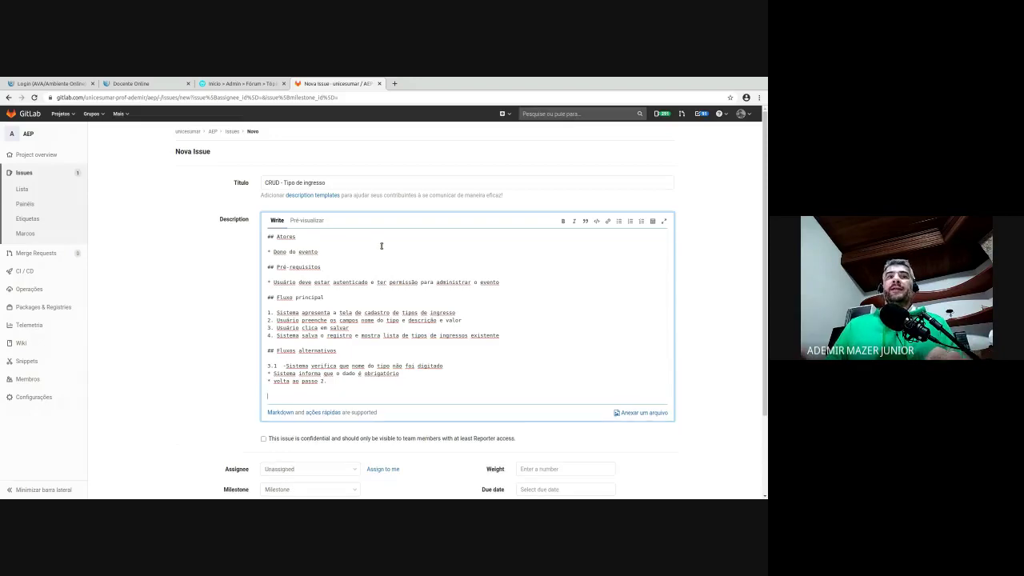
# - Add a '## Referências' heading with a '#1' reference to the first issue beneath it
pyautogui.write('#')
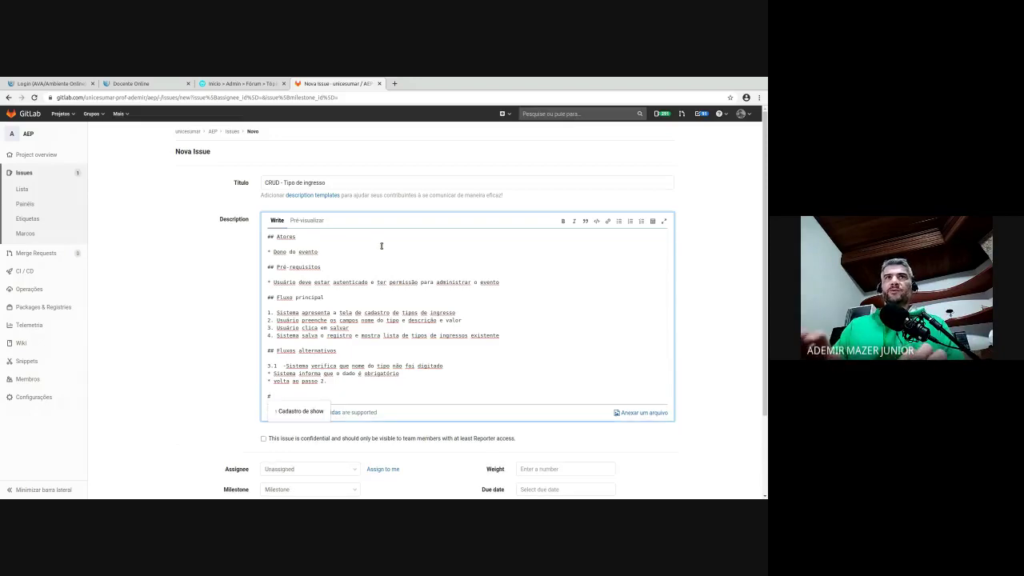
pyautogui.write('#')
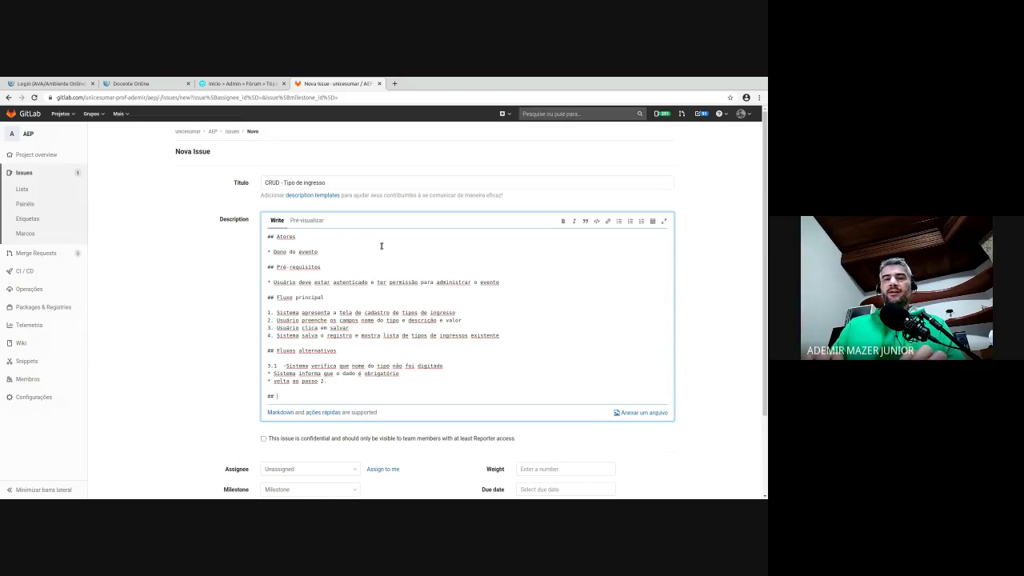
pyautogui.write('Refer')
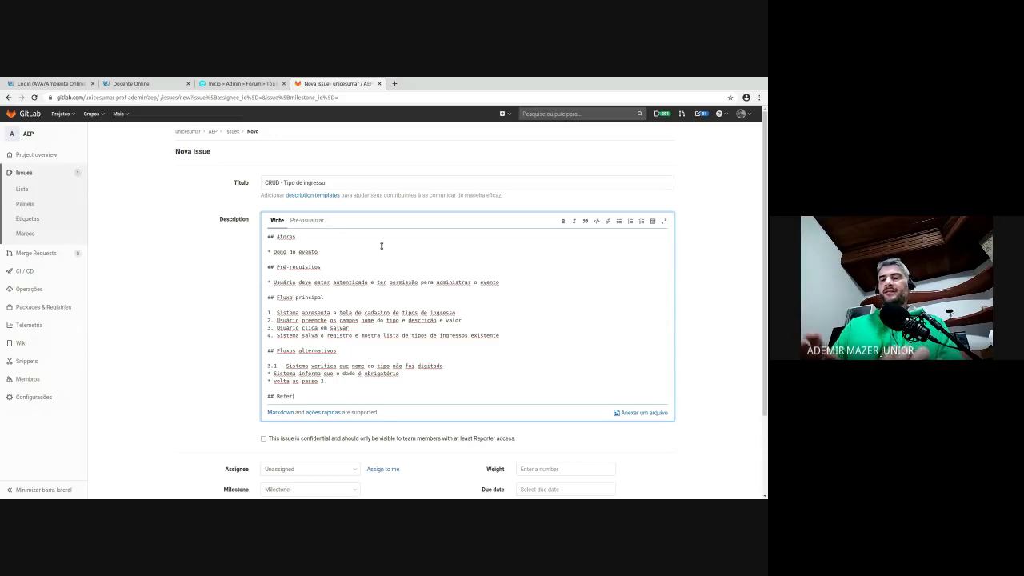
pyautogui.write('ências')
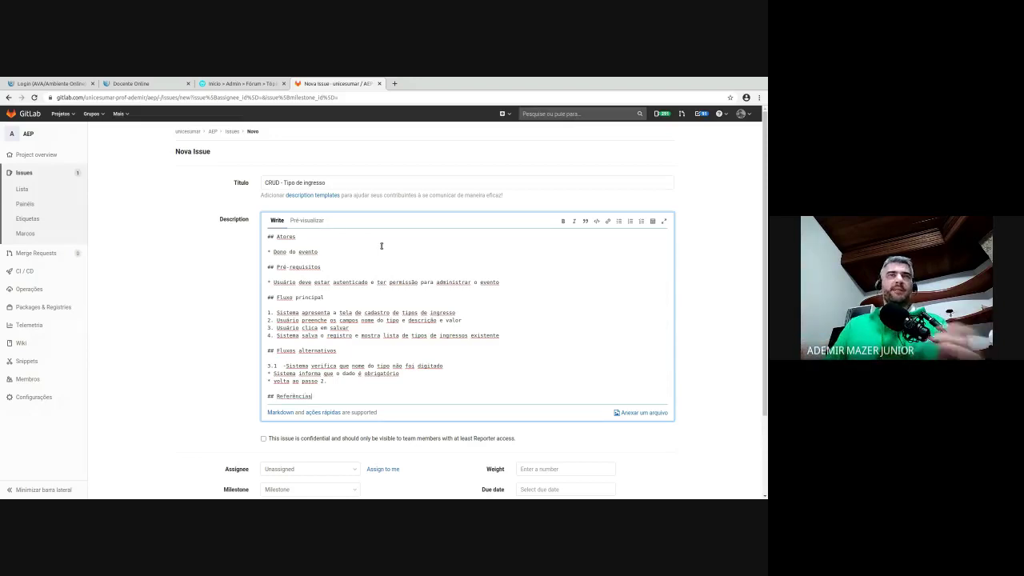
pyautogui.press('Return')
pyautogui.press('Return')
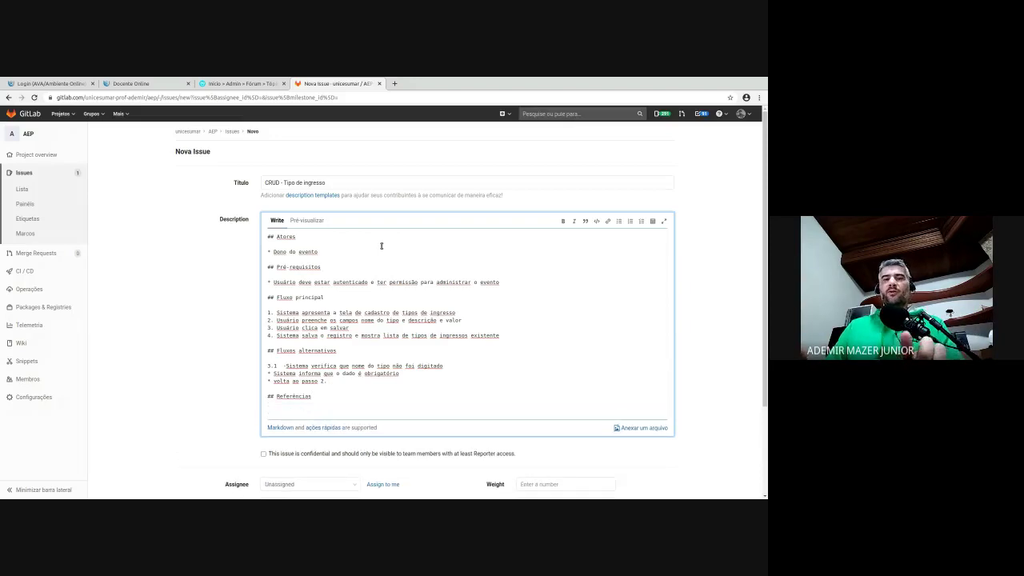
pyautogui.write('#')
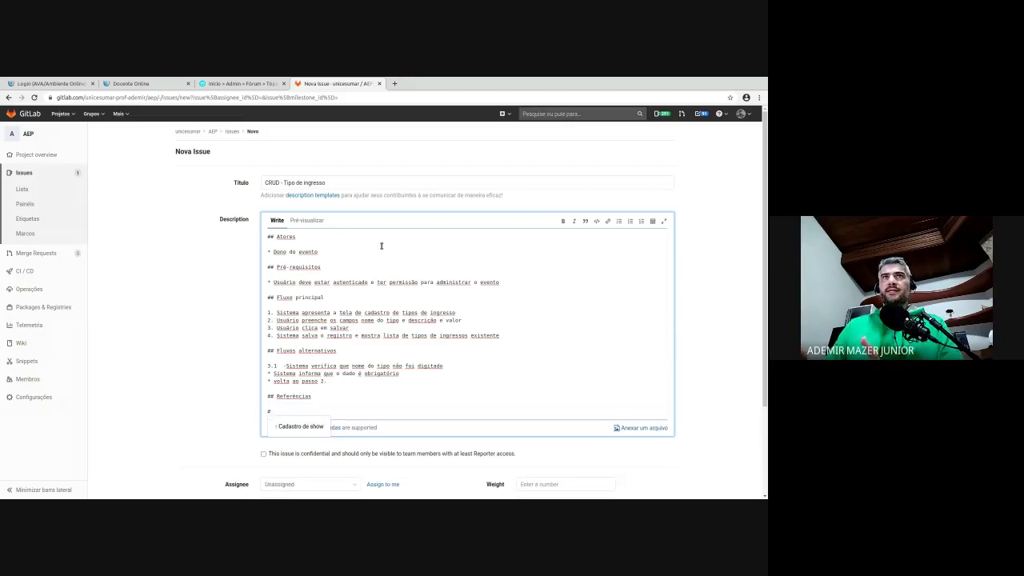
pyautogui.write('ca')
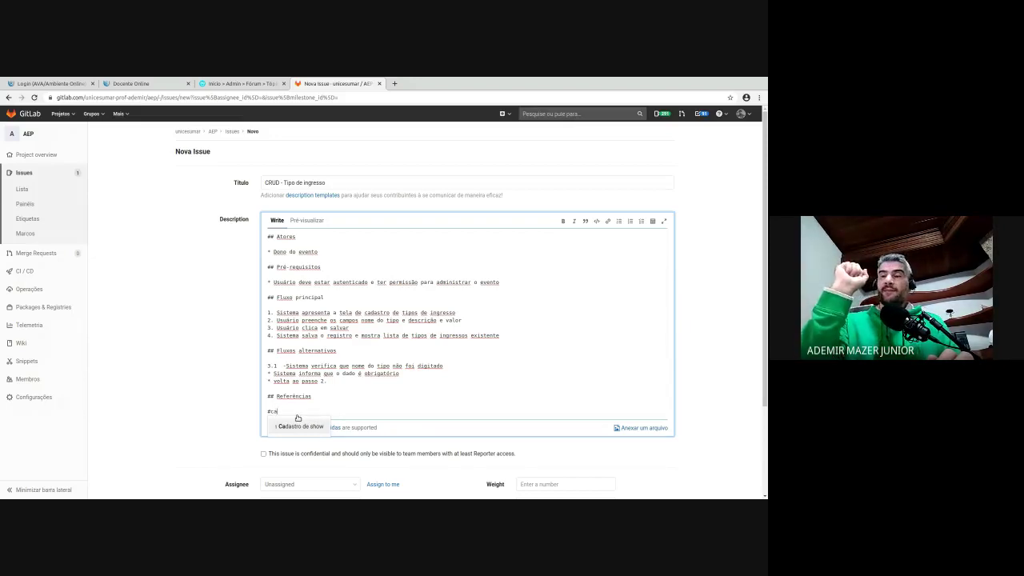
pyautogui.press('BackSpace')
pyautogui.press('BackSpace')
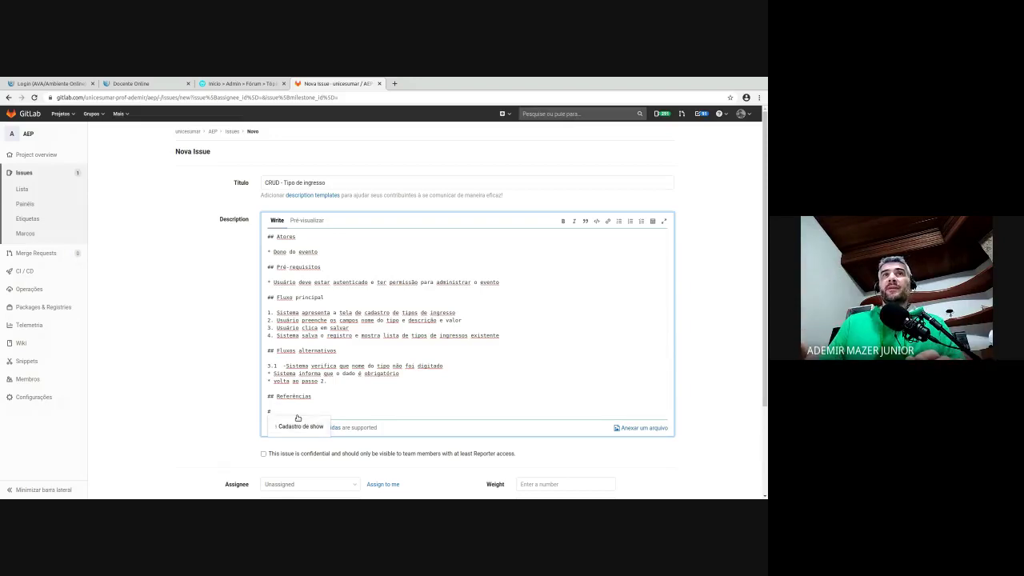
pyautogui.write('1')
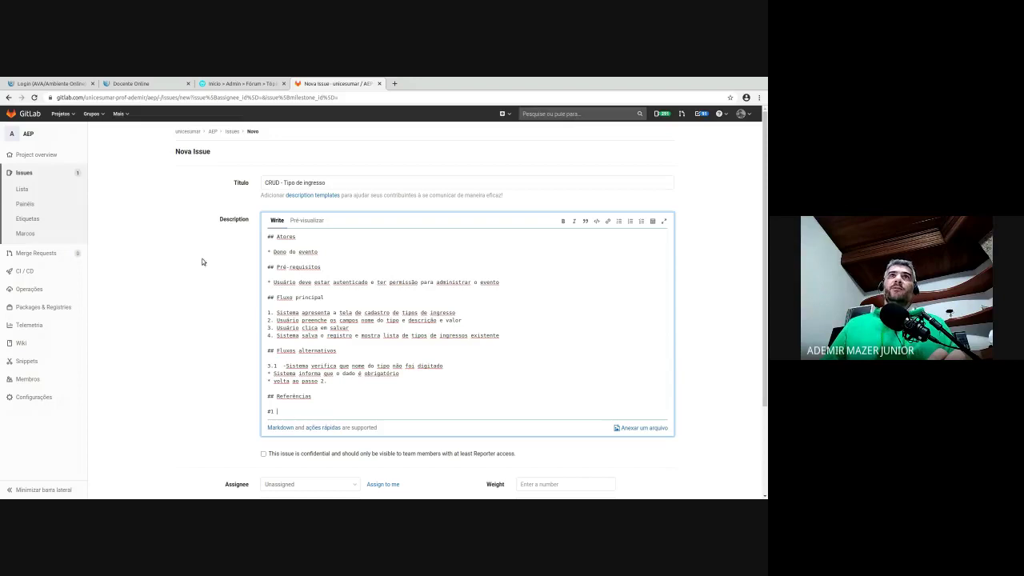
pyautogui.scroll(-1, 268, 387)
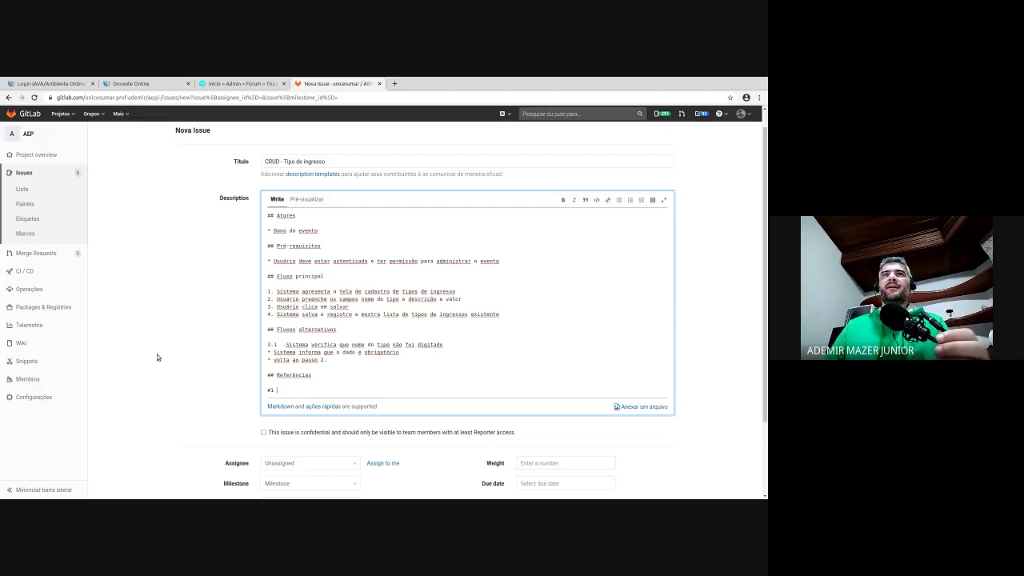
pyautogui.scroll(-1, 191, 383)
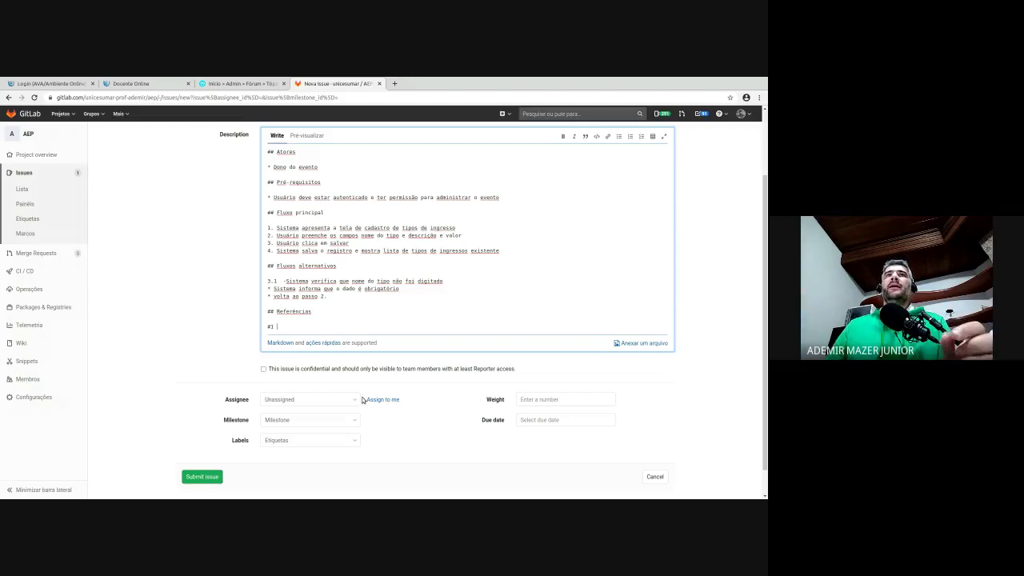
# - Create a purple 'Caso de uso' project label and apply it to the issue
pyautogui.click(344, 440)
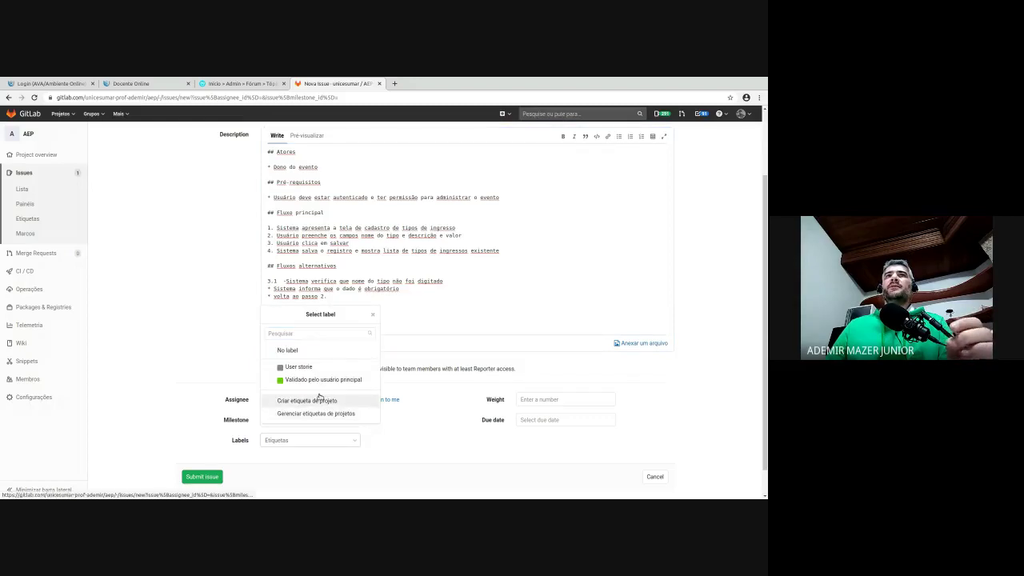
pyautogui.click(336, 400)
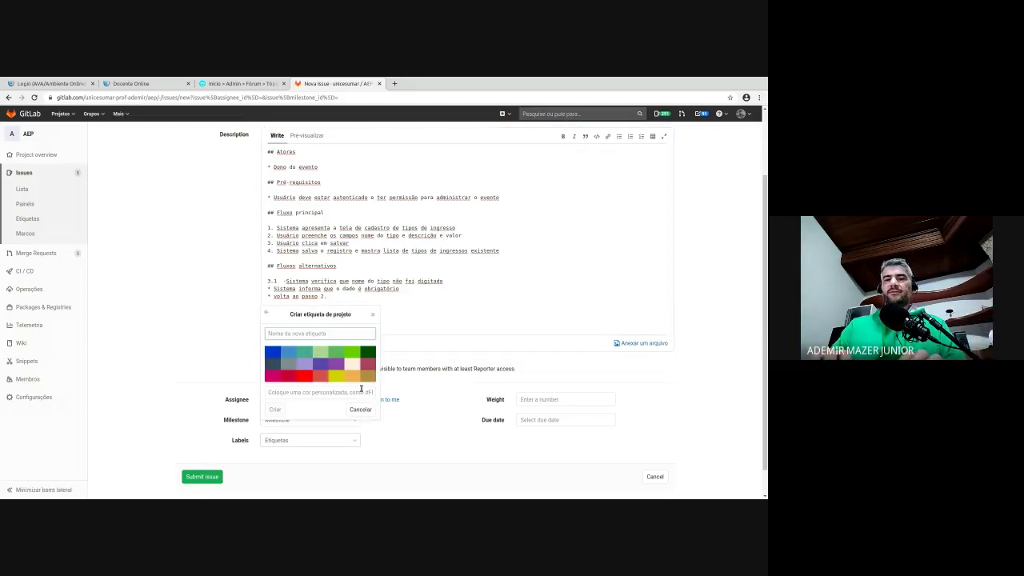
pyautogui.write('Caso de uso')
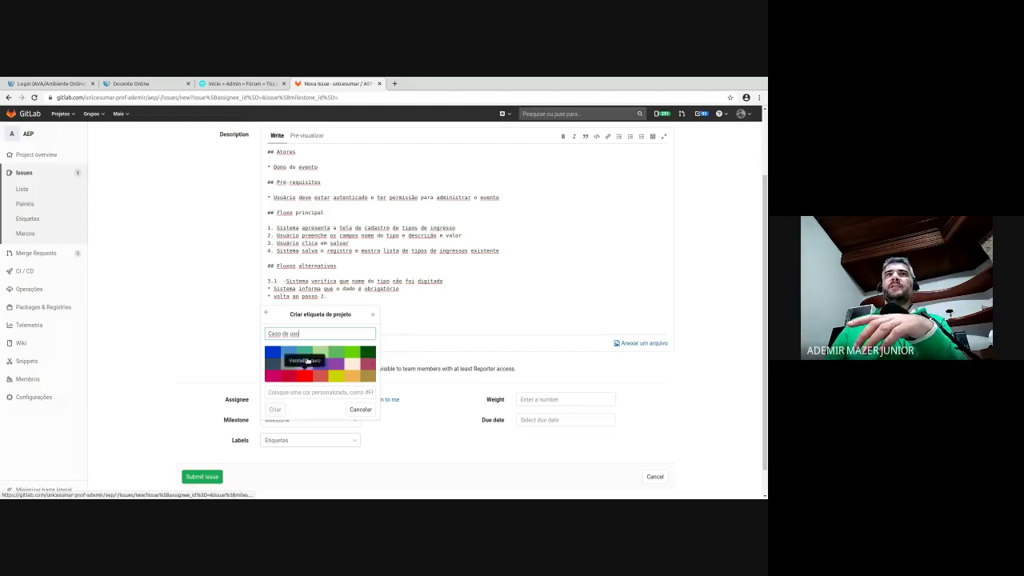
pyautogui.click(301, 357)
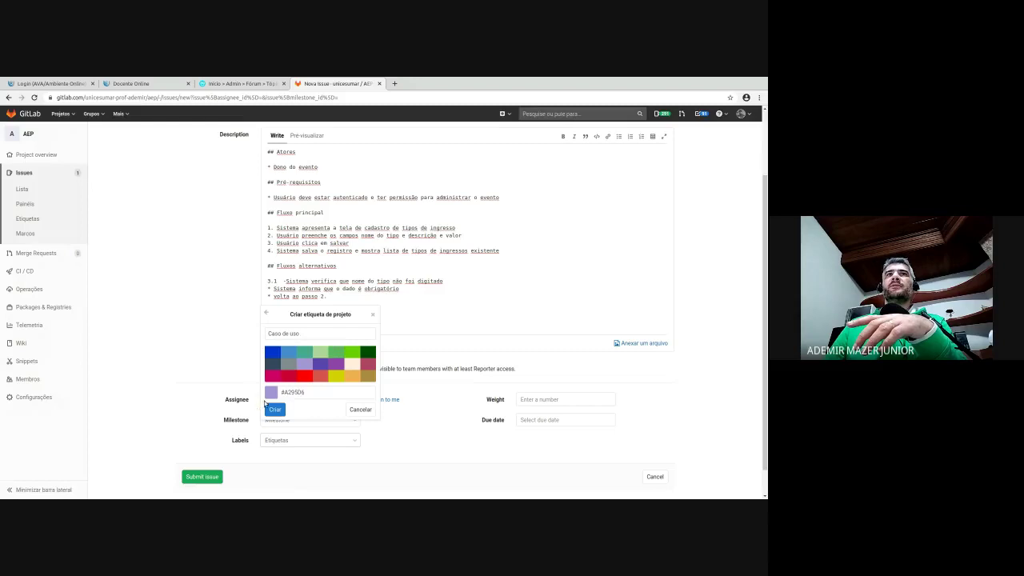
pyautogui.click(280, 403)
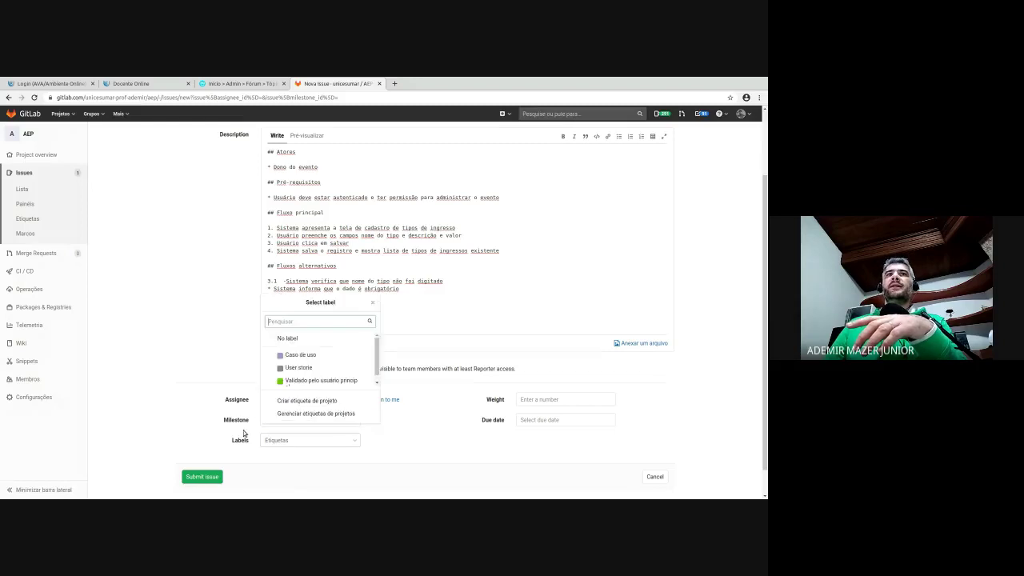
pyautogui.click(292, 354)
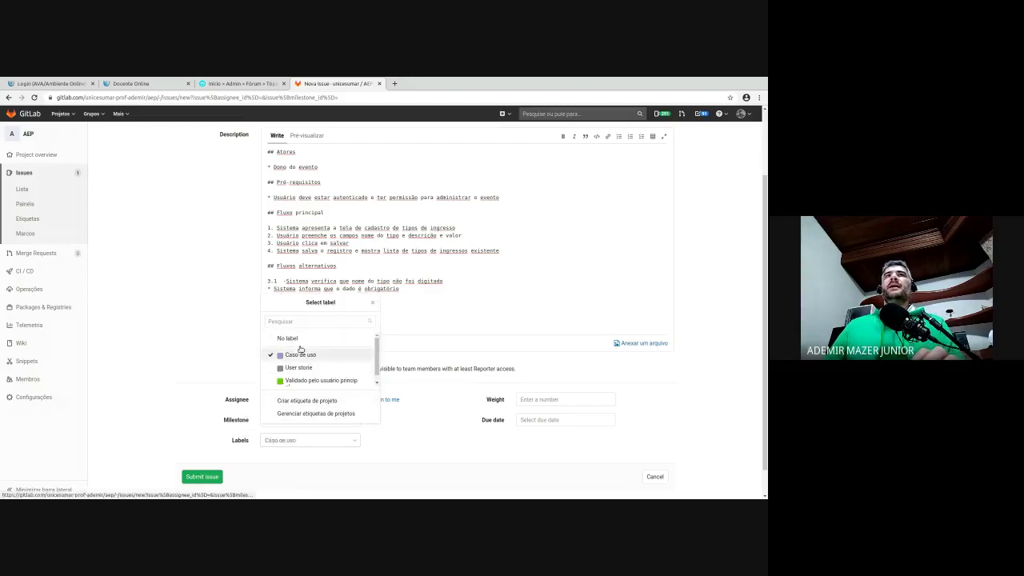
# - Create a blue 'RF' label, apply it too, and submit the issue
pyautogui.click(303, 400)
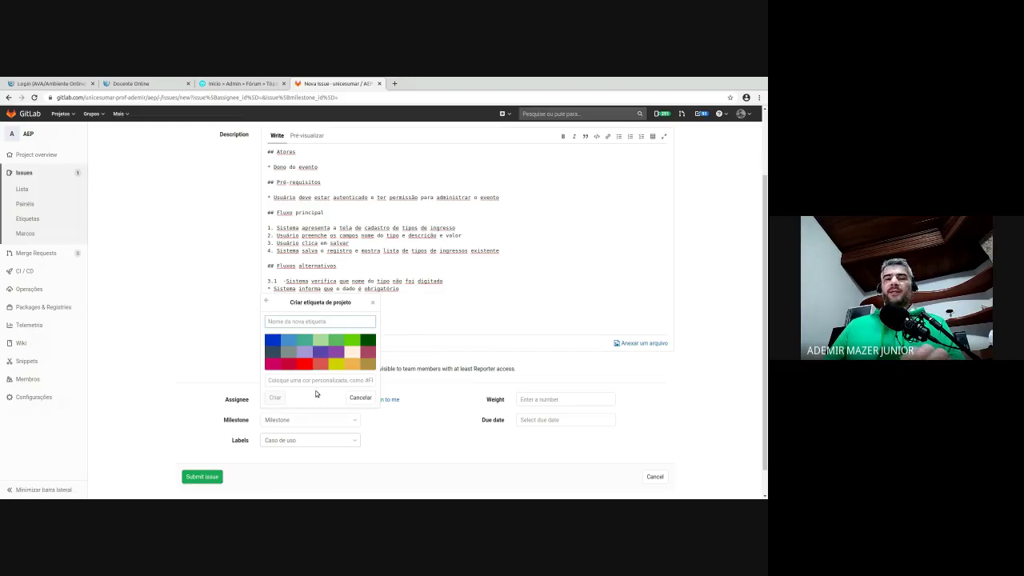
pyautogui.write('RF')
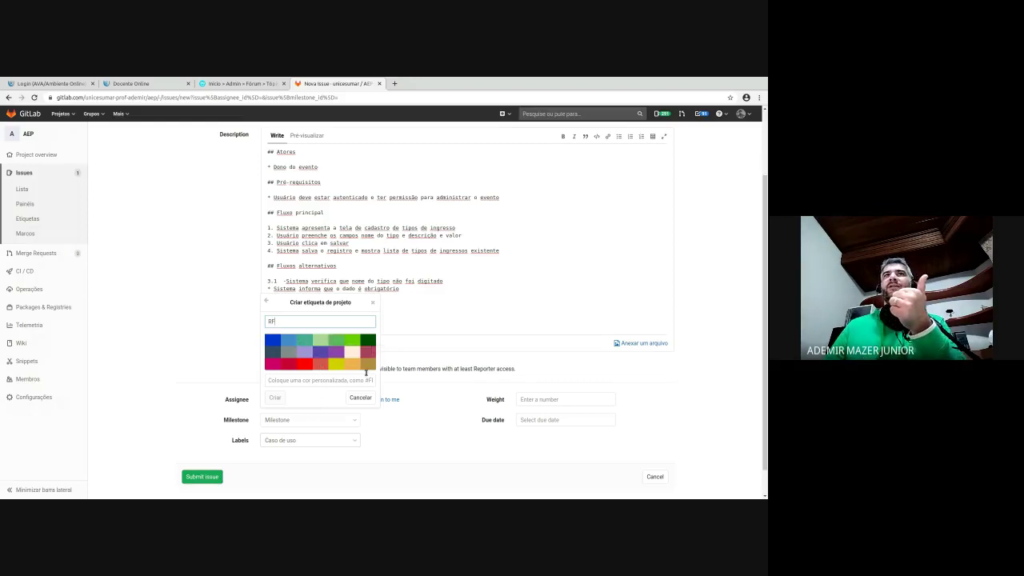
pyautogui.click(281, 339)
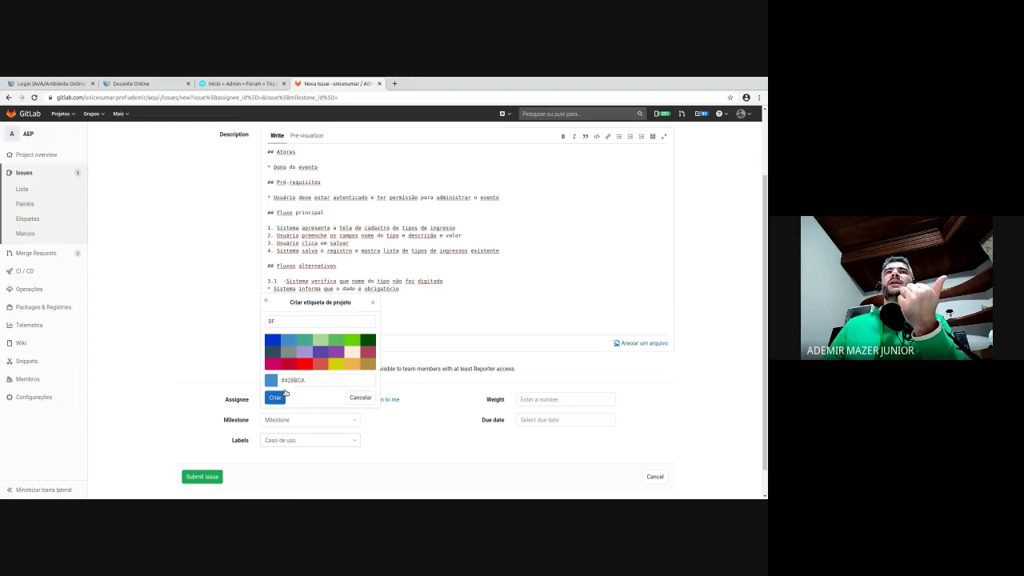
pyautogui.click(275, 398)
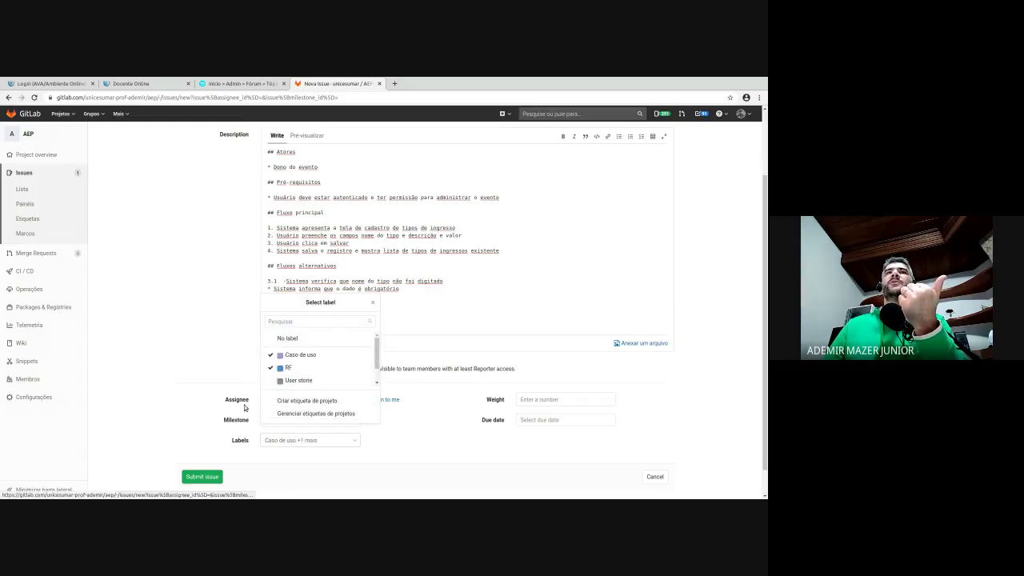
pyautogui.click(177, 421)
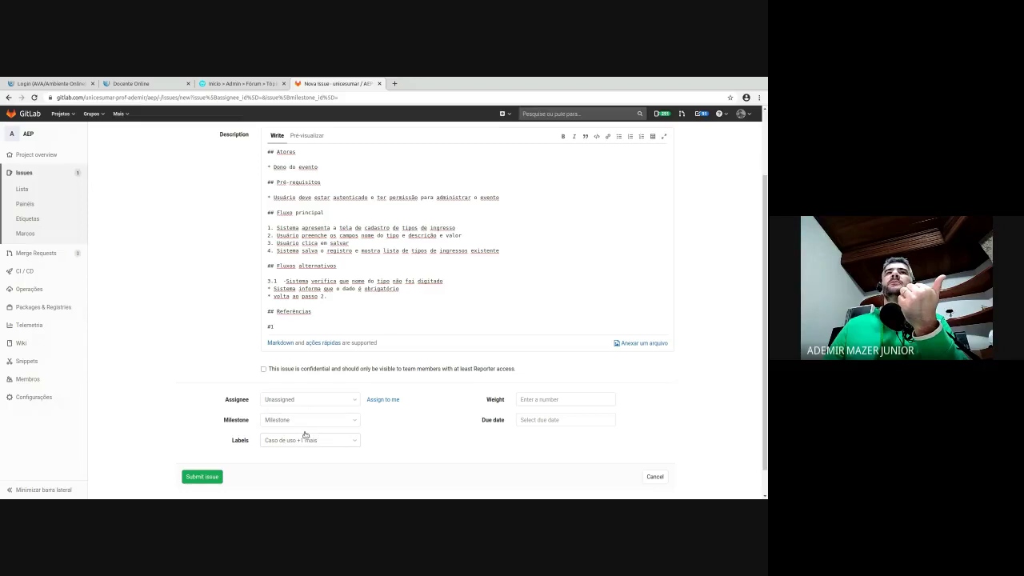
pyautogui.click(201, 477)
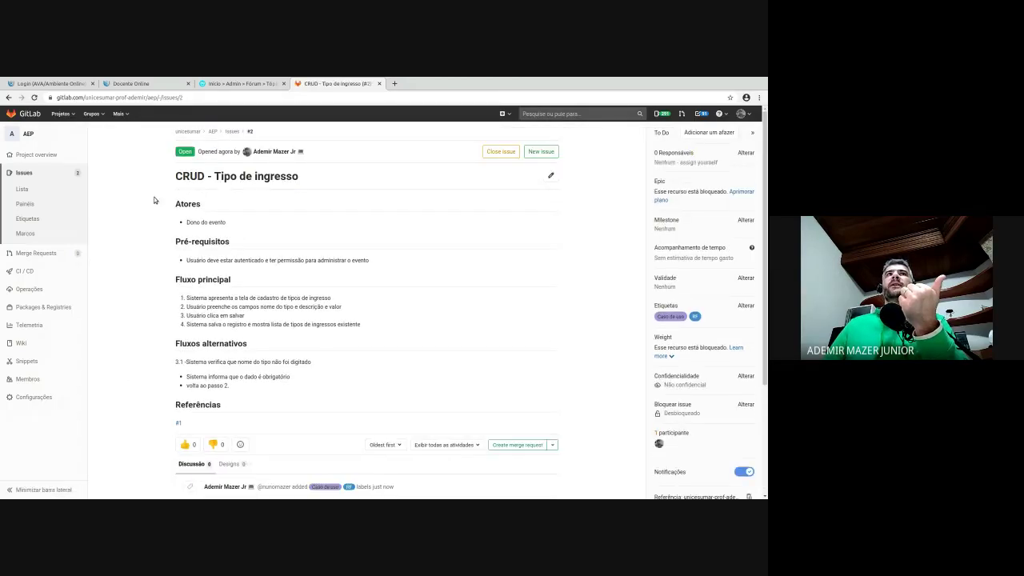
# - Highlight the Atores, Pré-requisitos, Fluxo principal and Fluxos alternativos sections, then follow the #1 reference
pyautogui.moveTo(187, 196); pyautogui.dragTo(194, 197)
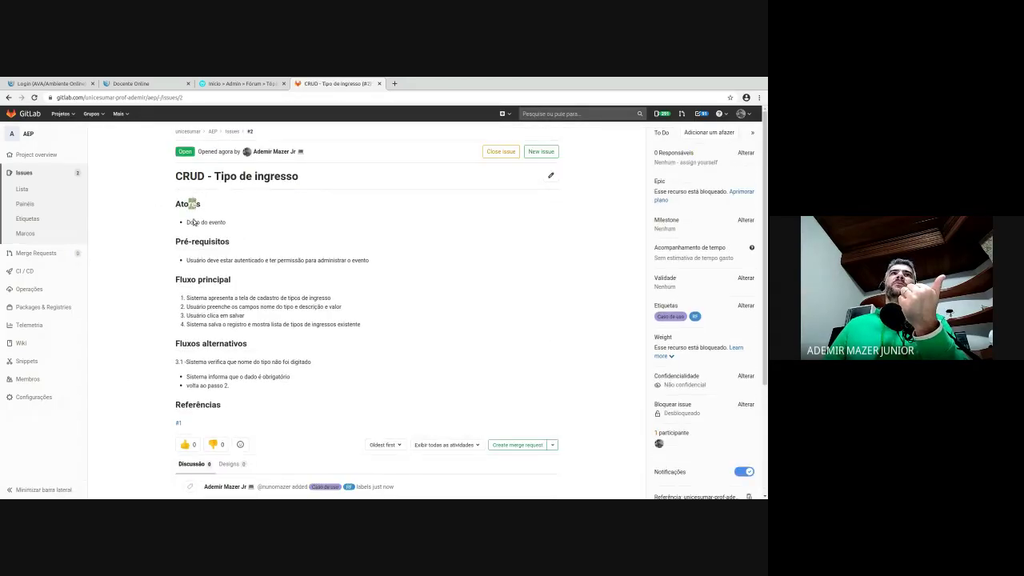
pyautogui.moveTo(191, 241); pyautogui.dragTo(225, 241)
pyautogui.moveTo(197, 280); pyautogui.dragTo(224, 280)
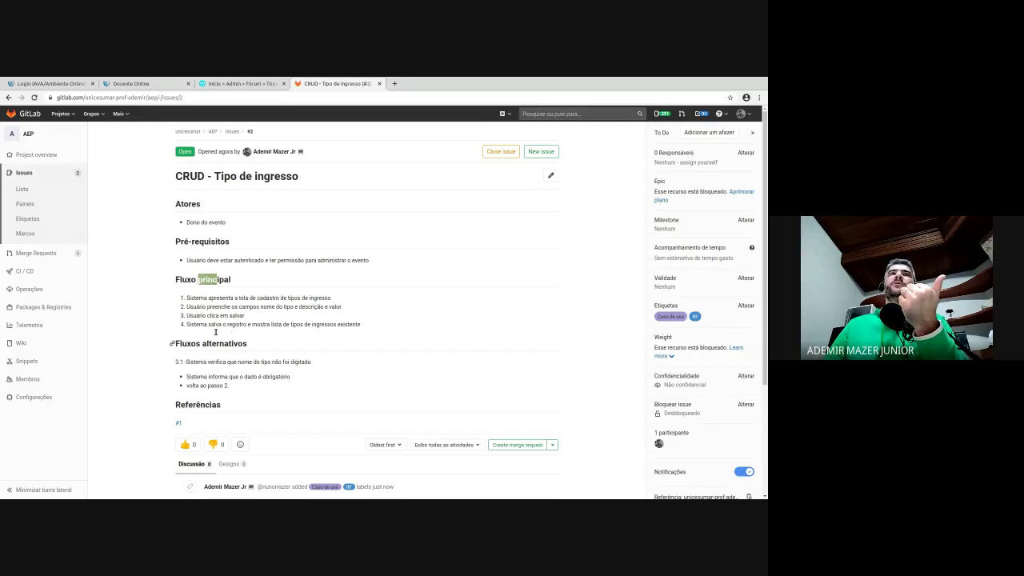
pyautogui.moveTo(215, 343); pyautogui.dragTo(220, 343)
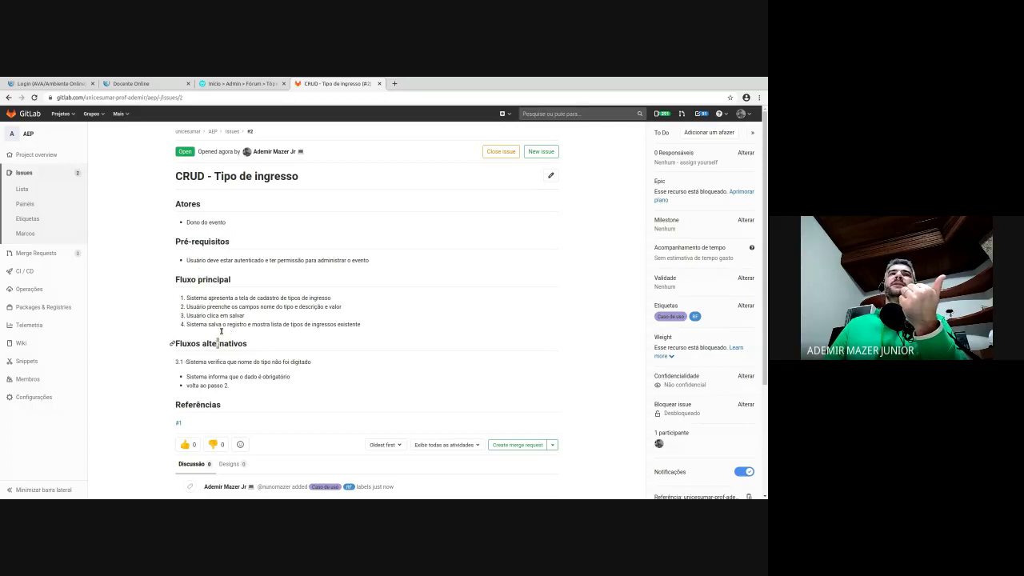
pyautogui.moveTo(186, 294); pyautogui.dragTo(229, 316)
pyautogui.click(228, 279)
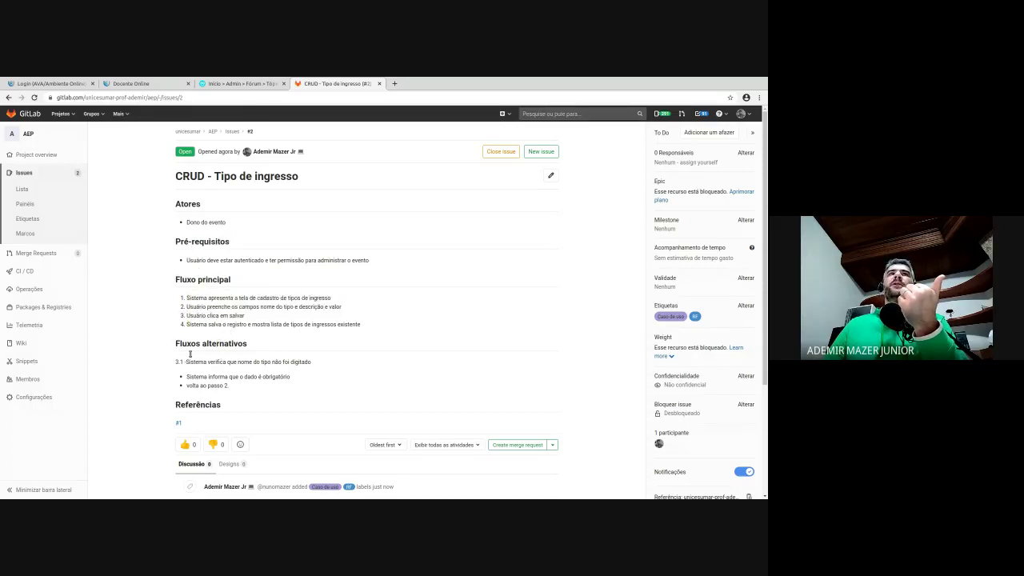
pyautogui.moveTo(192, 358); pyautogui.dragTo(259, 385)
pyautogui.click(240, 392)
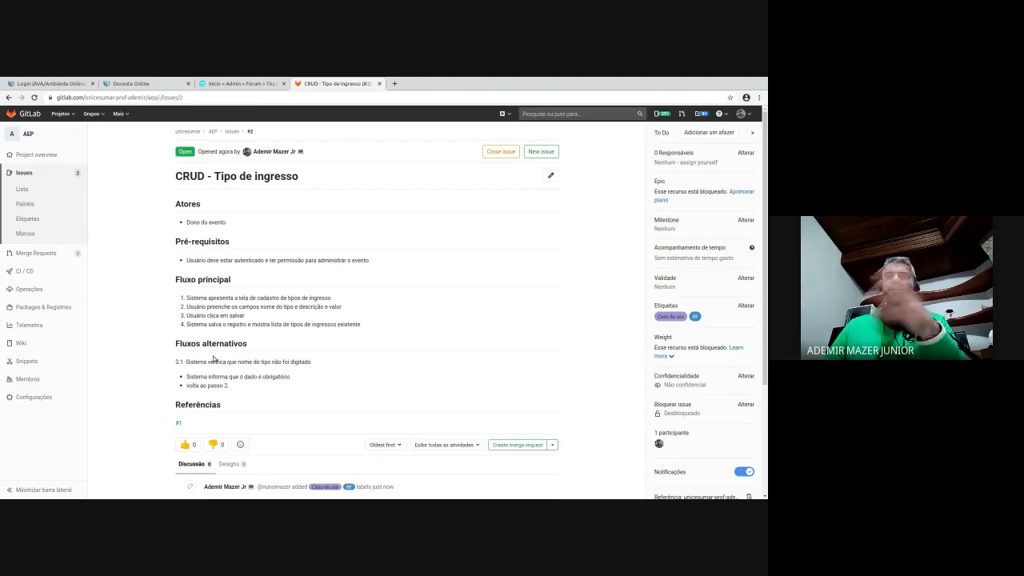
pyautogui.click(178, 419)
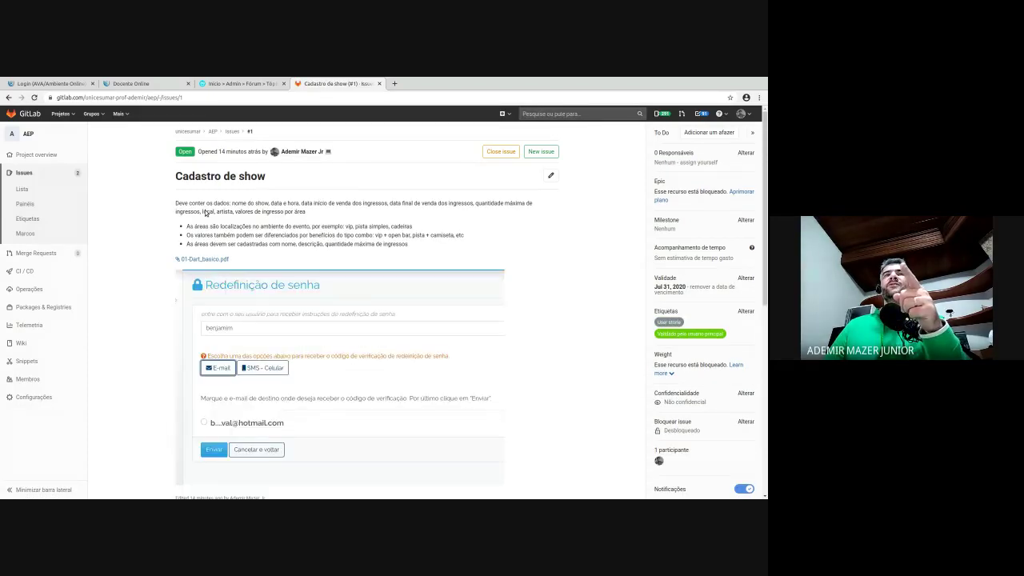
# - Find the mention of issue #2 in issue #1's activity and follow it back
pyautogui.scroll(-5, 219, 248)
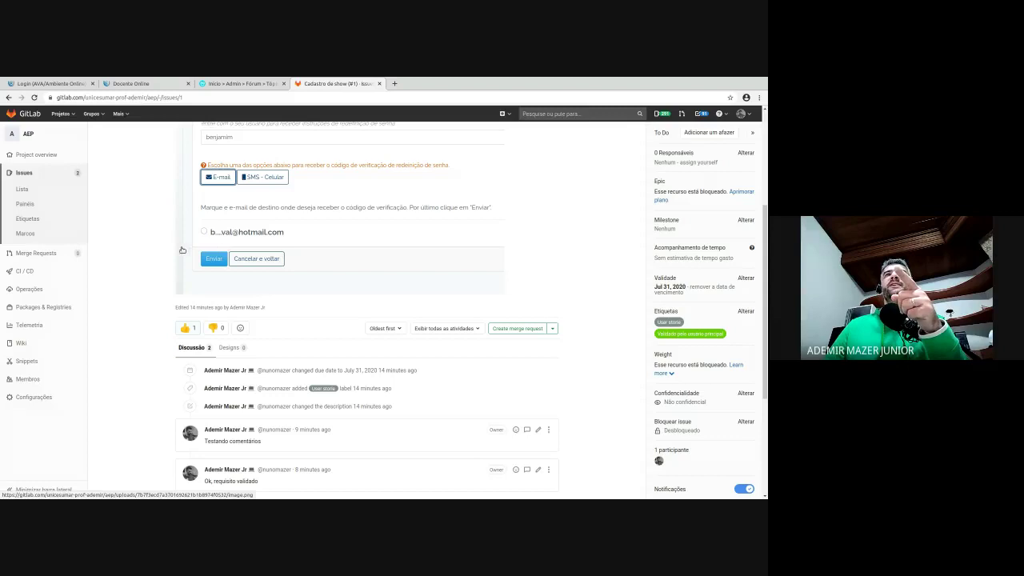
pyautogui.scroll(-2, 174, 218)
pyautogui.scroll(-1, 173, 216)
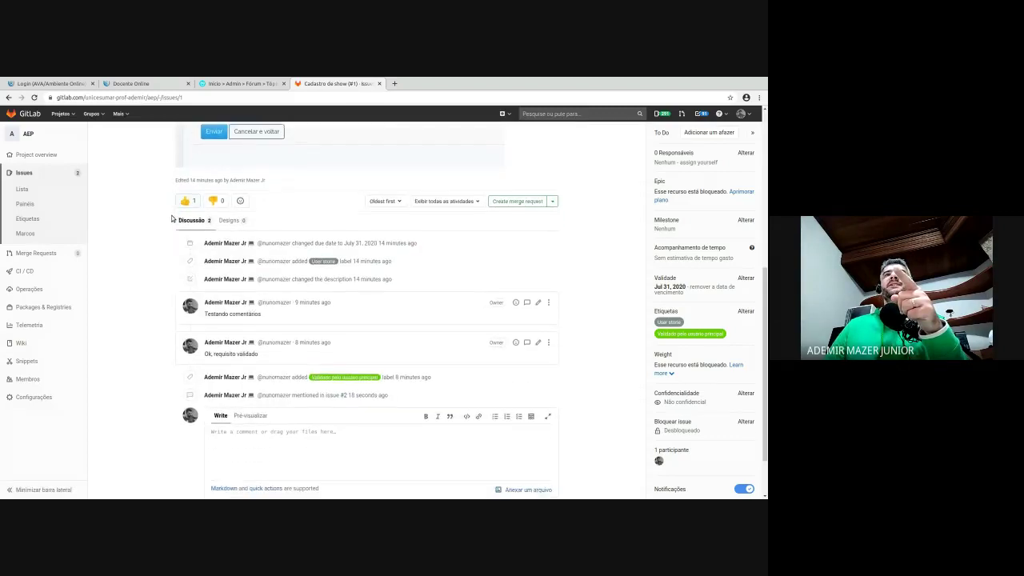
pyautogui.scroll(-1, 304, 180)
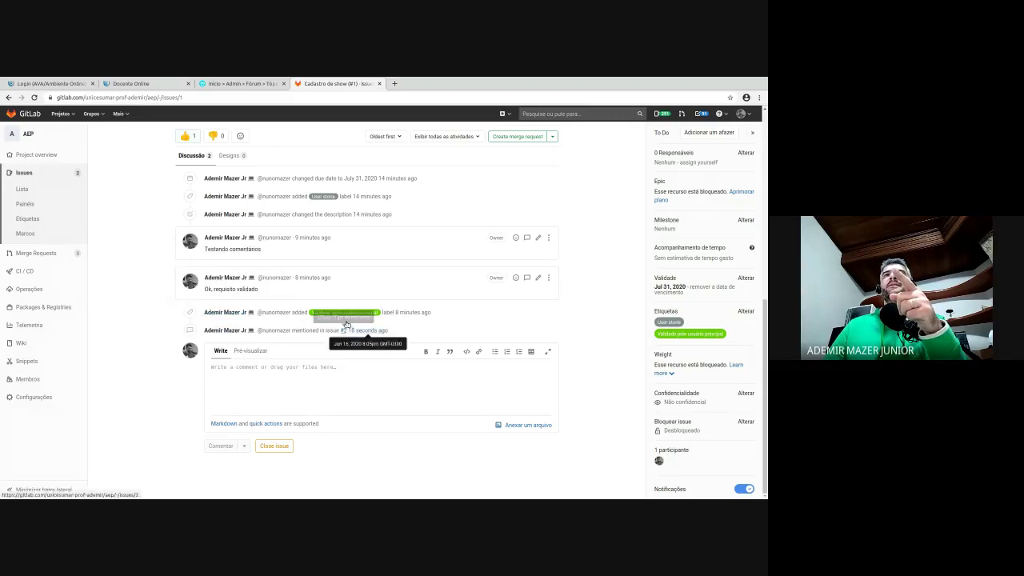
pyautogui.moveTo(272, 325)
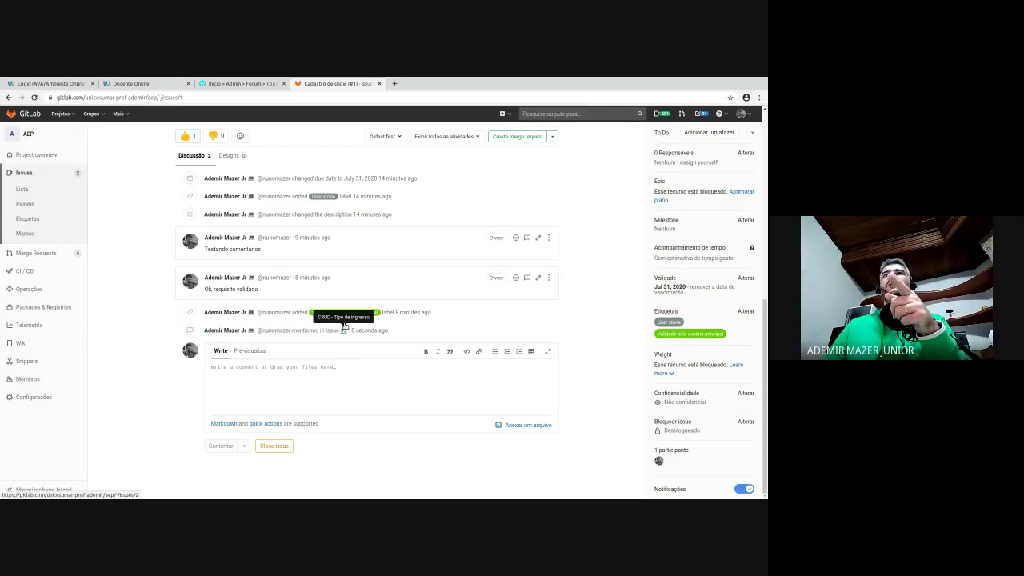
pyautogui.click(344, 330)
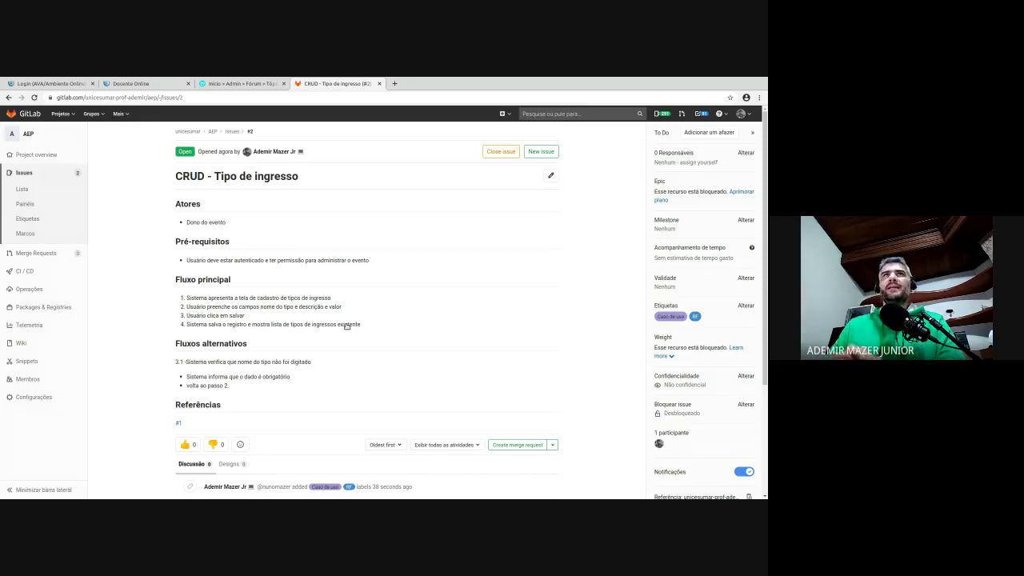
# - Go from issue #2 to the project's list of issues
pyautogui.scroll(-2, 346, 326)
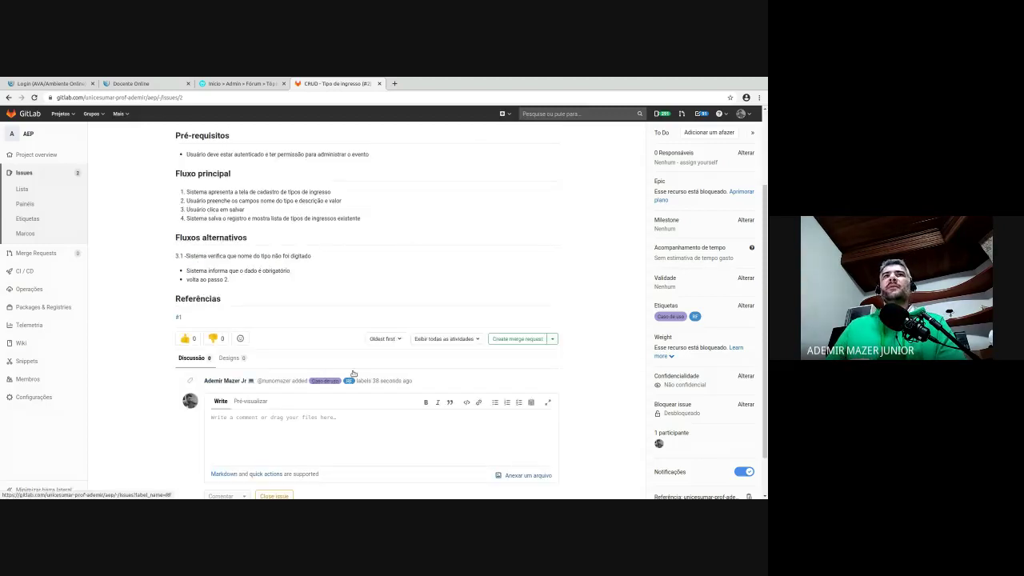
pyautogui.scroll(2, 377, 330)
pyautogui.click(22, 189)
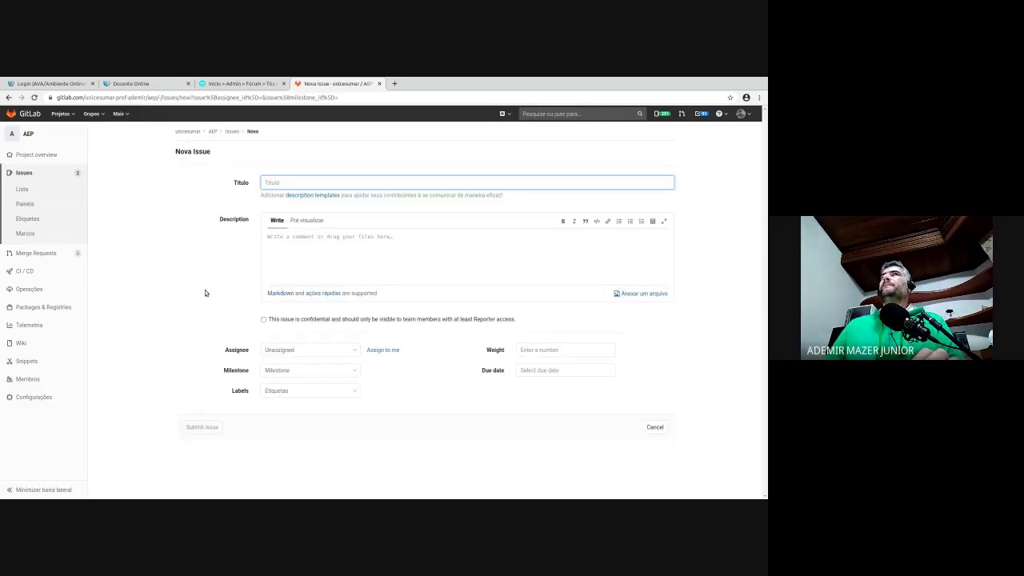
# - Title the issue 'Apresentar boas vindas no sistema' and describe showing a welcome message after login
pyautogui.write('Apres')
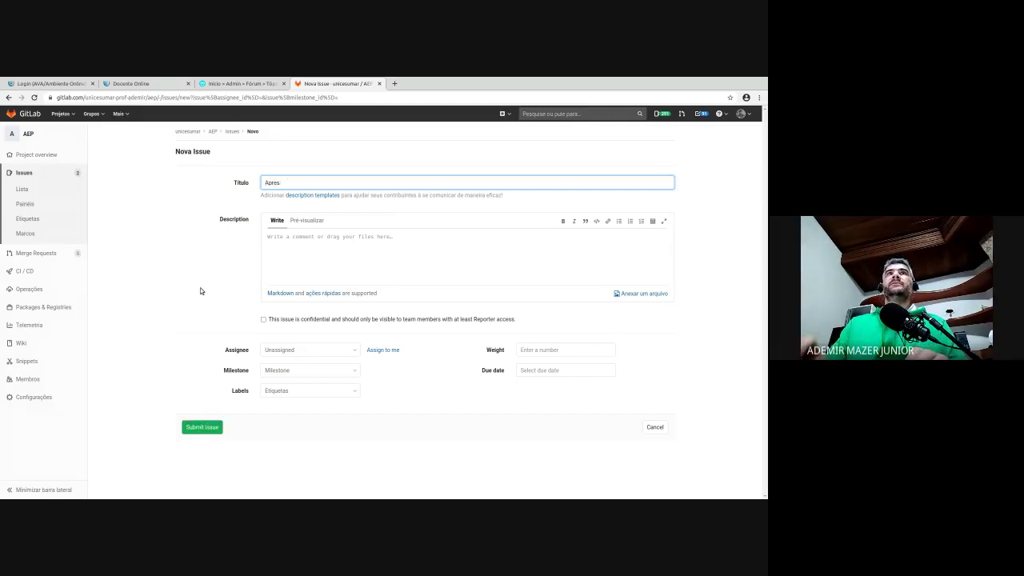
pyautogui.write('entar boas')
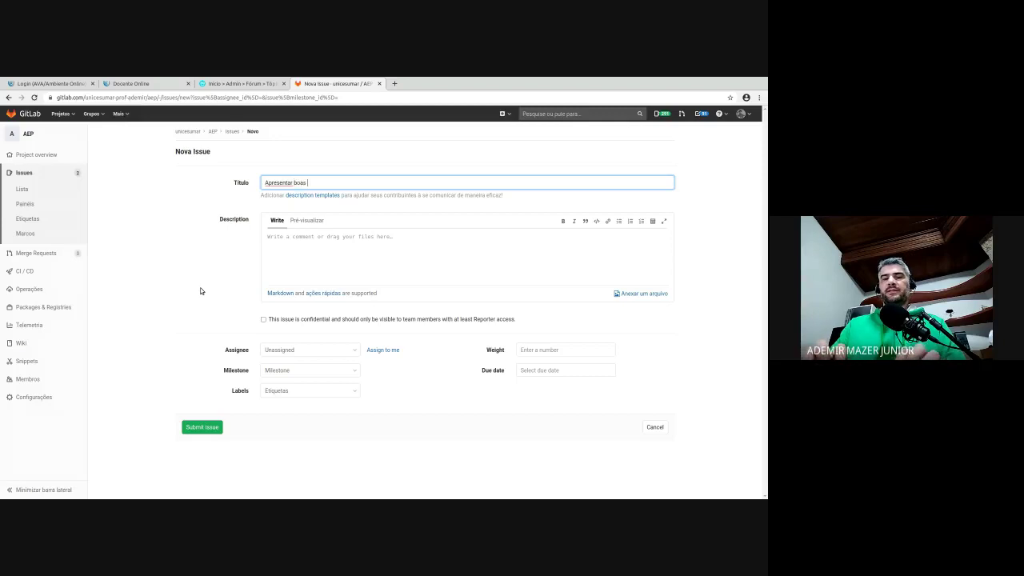
pyautogui.write(' vindas no sistema')
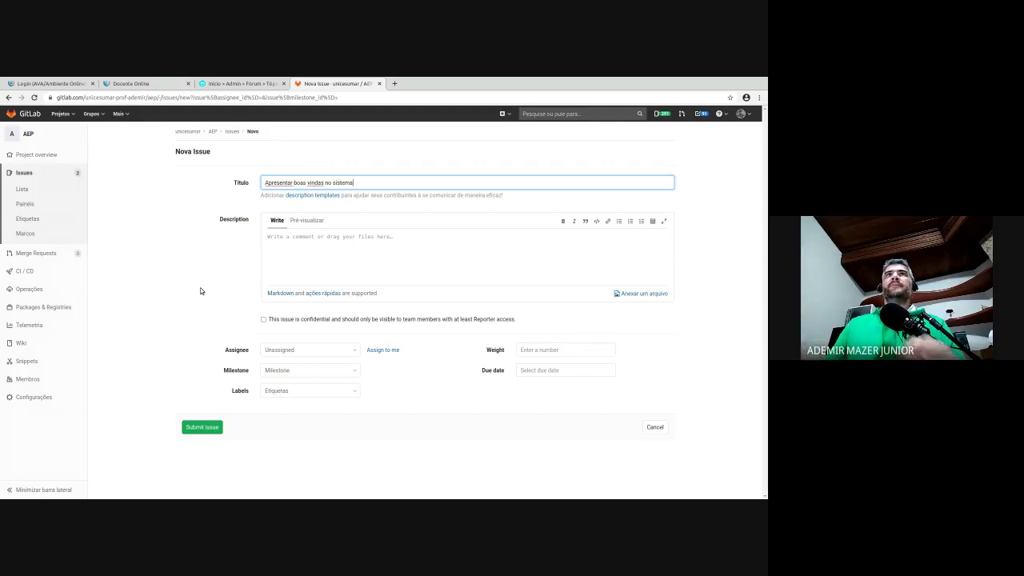
pyautogui.click(362, 238)
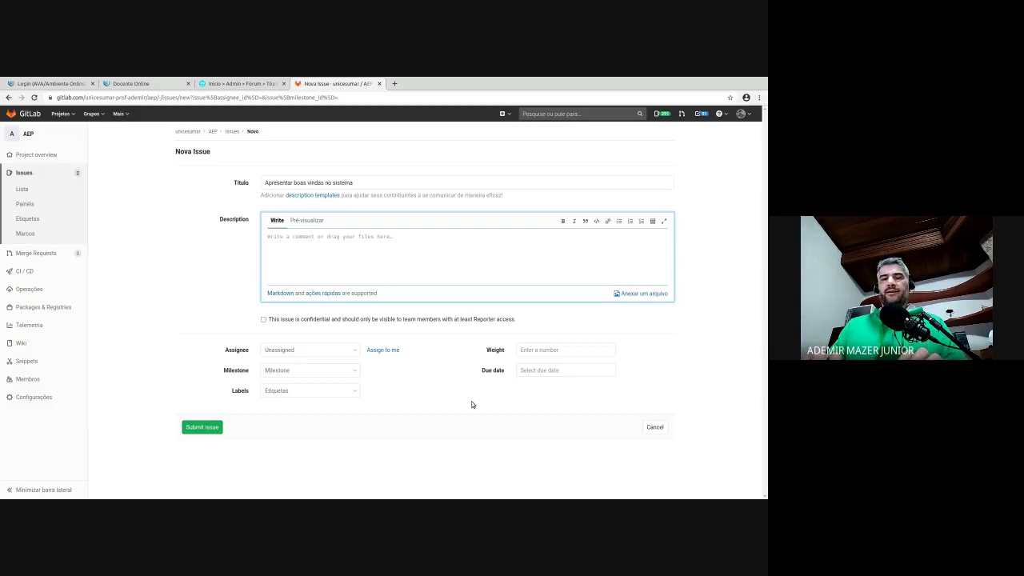
pyautogui.write('Ao')
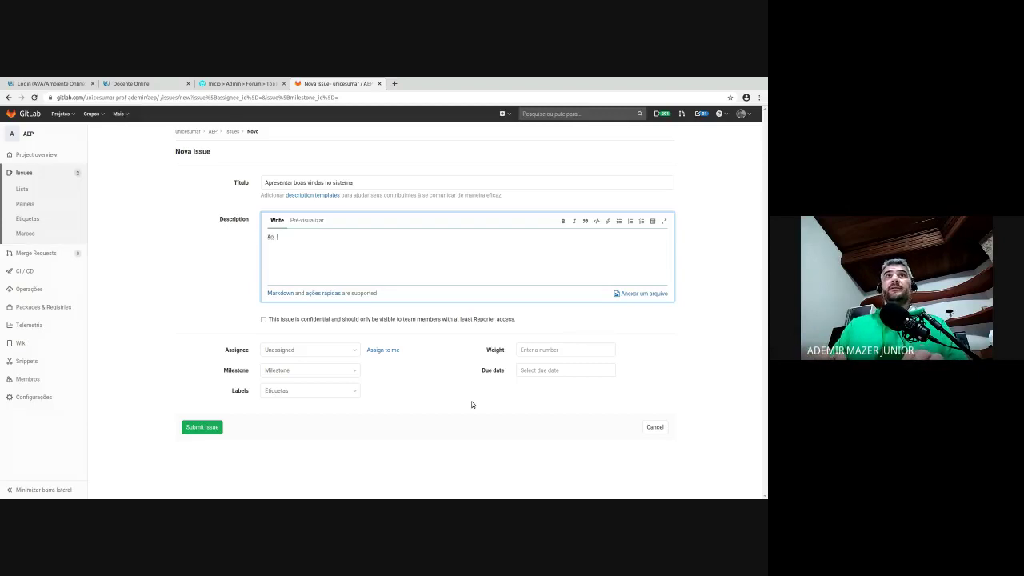
pyautogui.press('BackSpace')
pyautogui.press('BackSpace')
pyautogui.write('Usu')
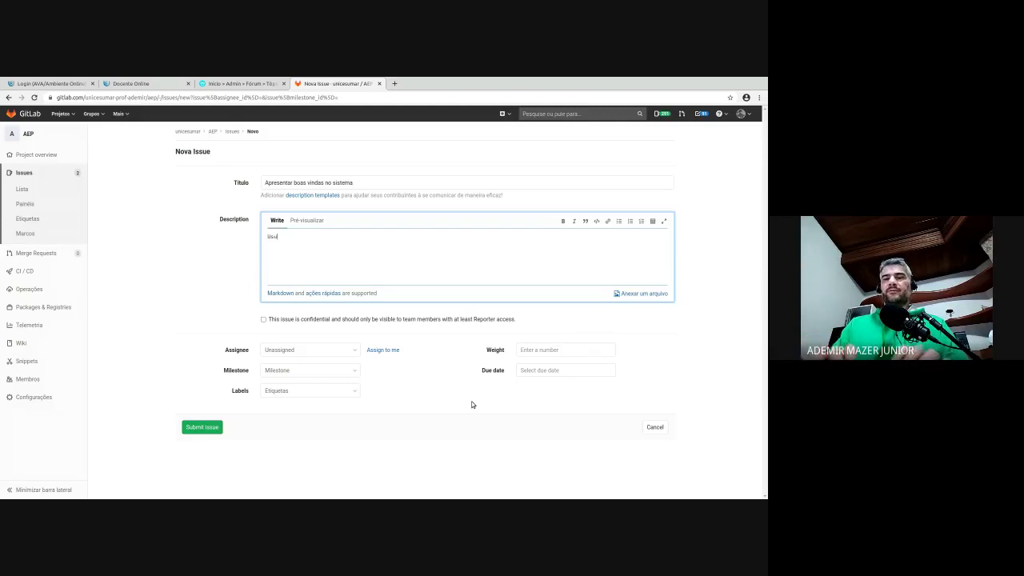
pyautogui.write('ário ao se autenti')
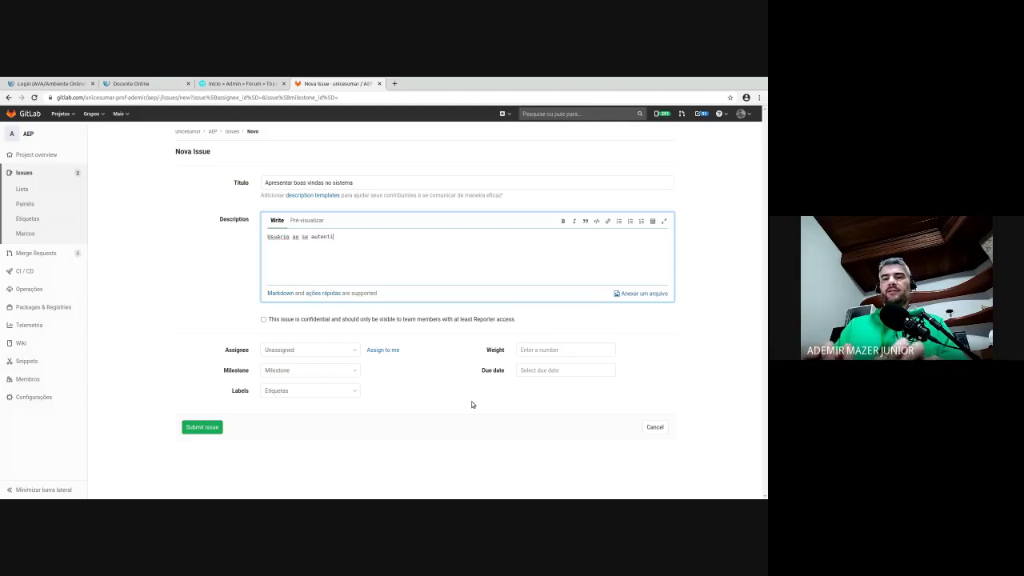
pyautogui.write('car. ')
pyautogui.write('na tela ')
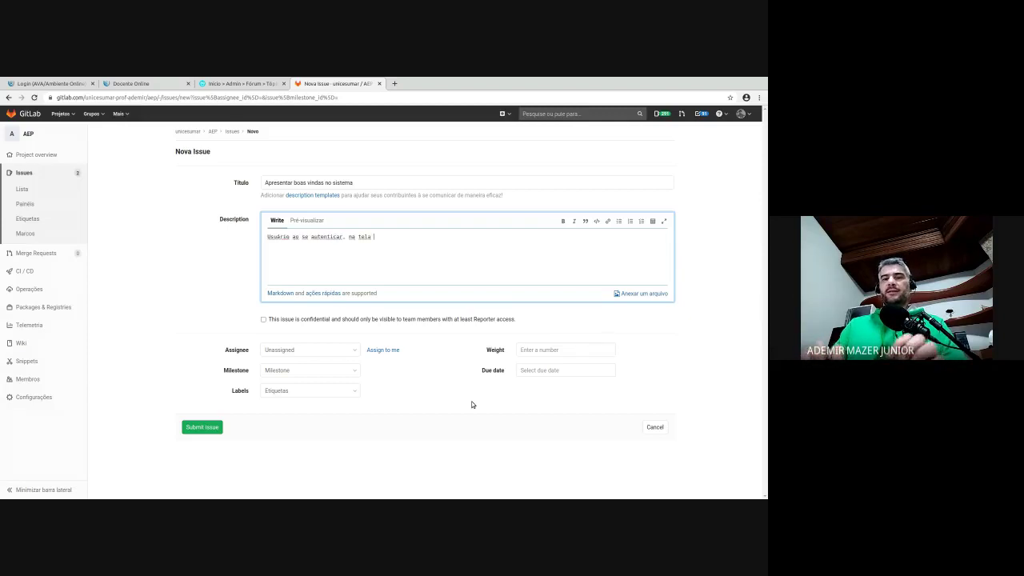
pyautogui.write('principal mostrar u')
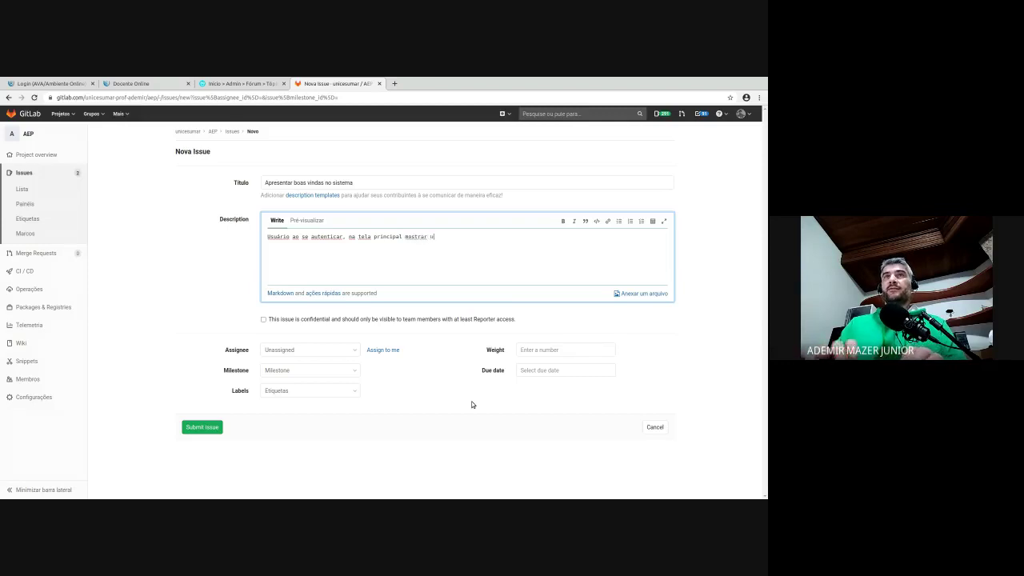
pyautogui.write('ma mensagem de boas vindas')
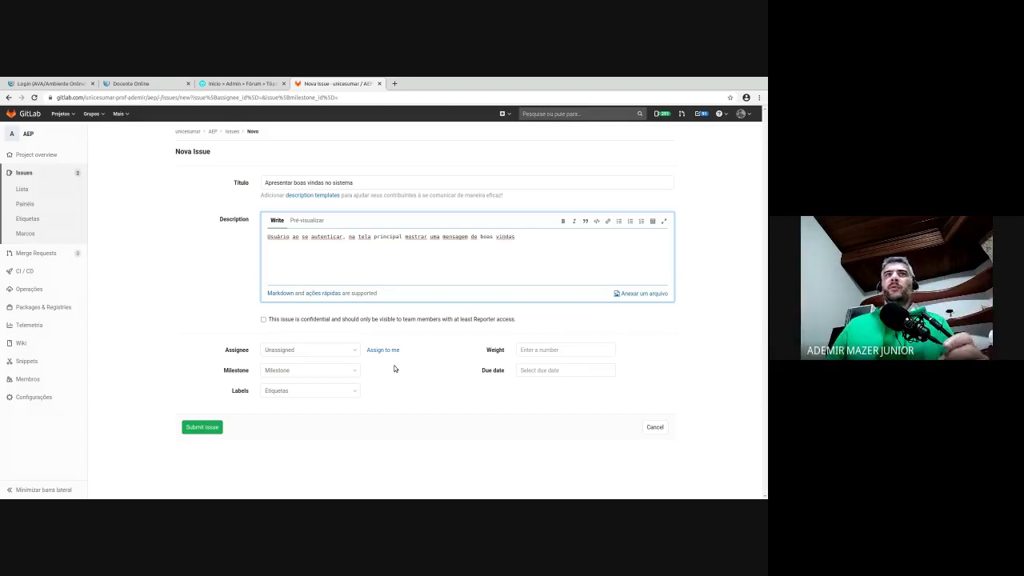
# - Tag the issue with the RF label and submit it
pyautogui.click(337, 389)
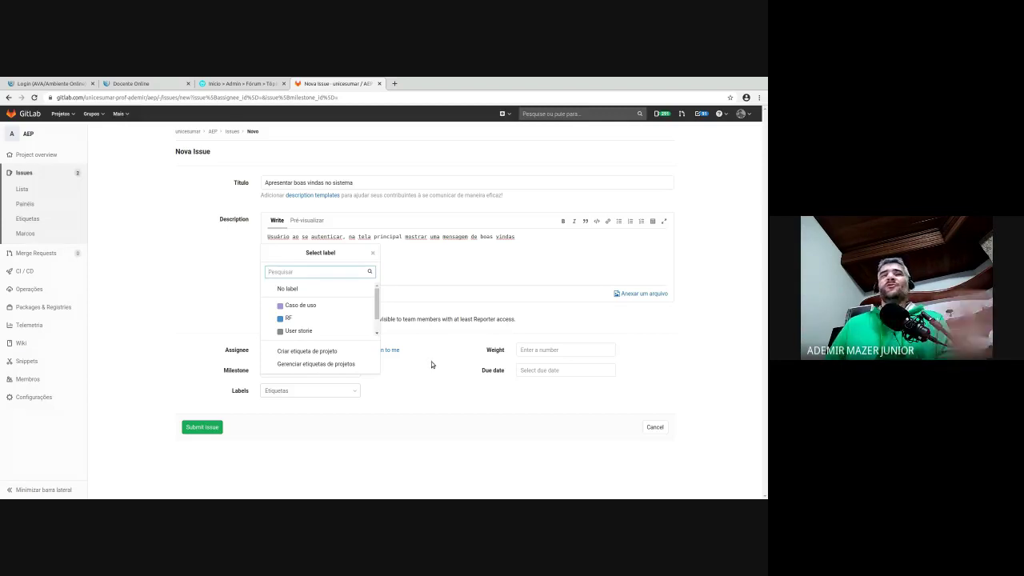
pyautogui.click(288, 317)
pyautogui.click(342, 421)
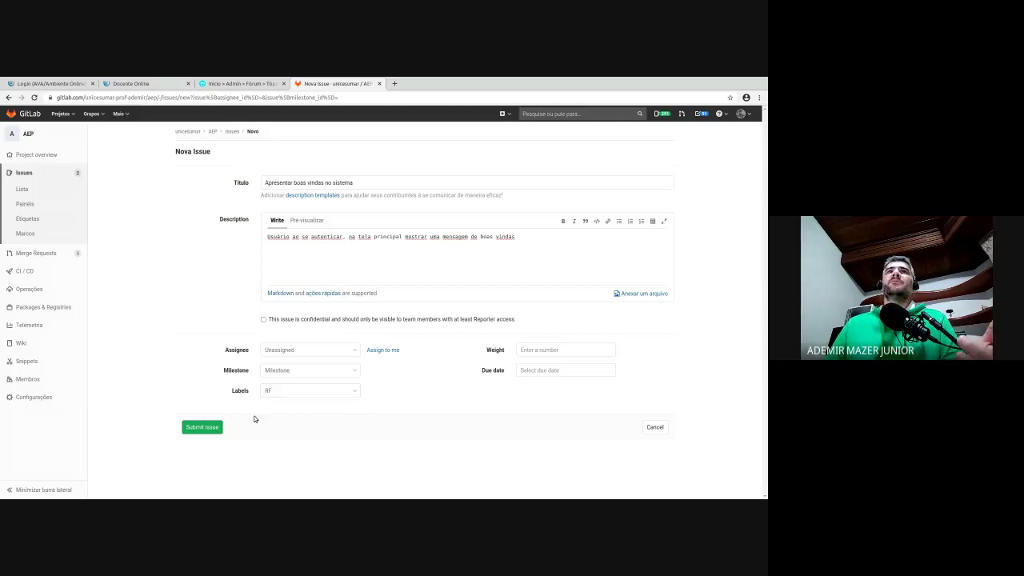
pyautogui.click(202, 424)
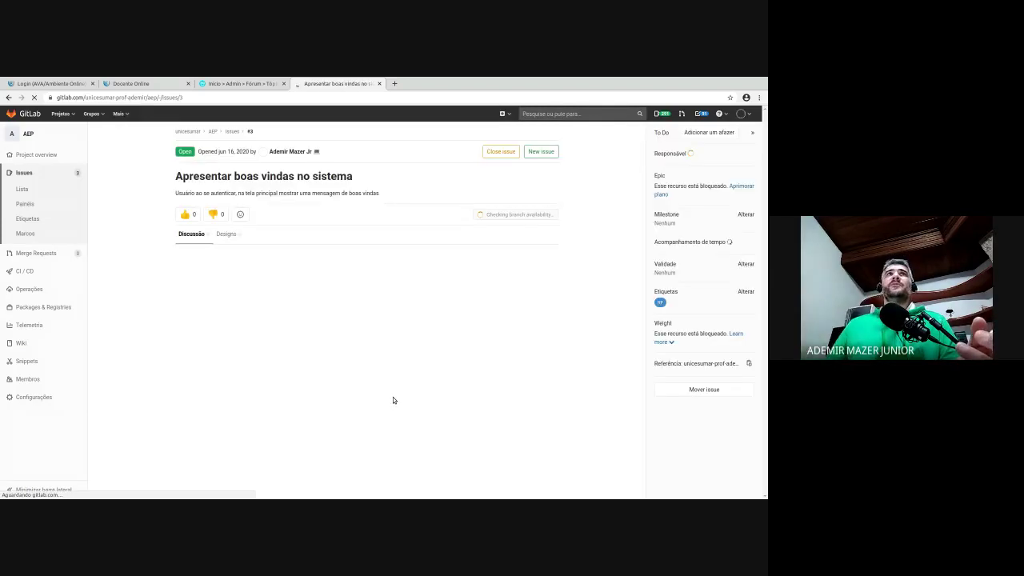
# - Open 'CRUD - Tipo de ingresso', start an edit, cancel without changes, and return to the issue list
pyautogui.click(24, 184)
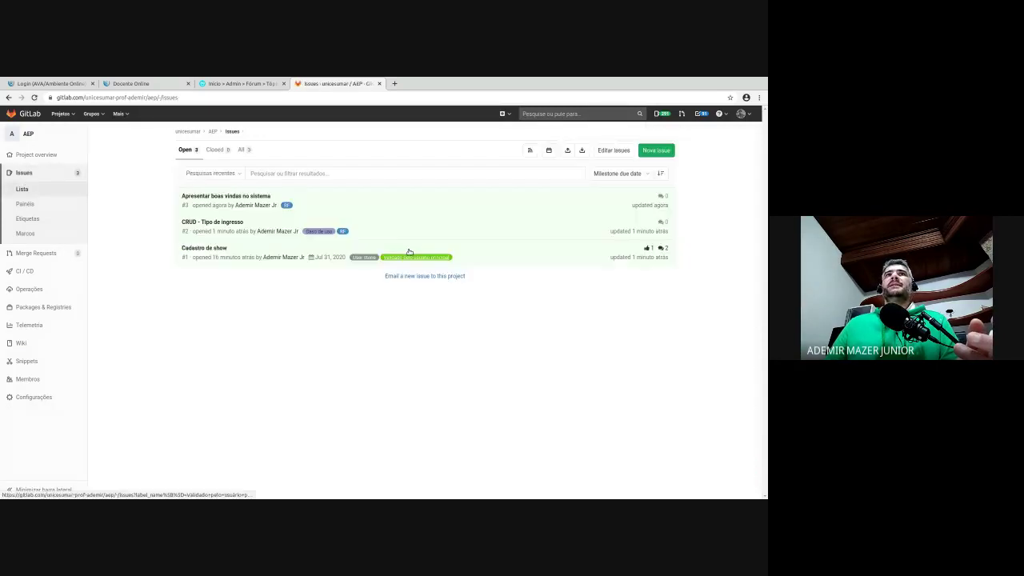
pyautogui.click(227, 220)
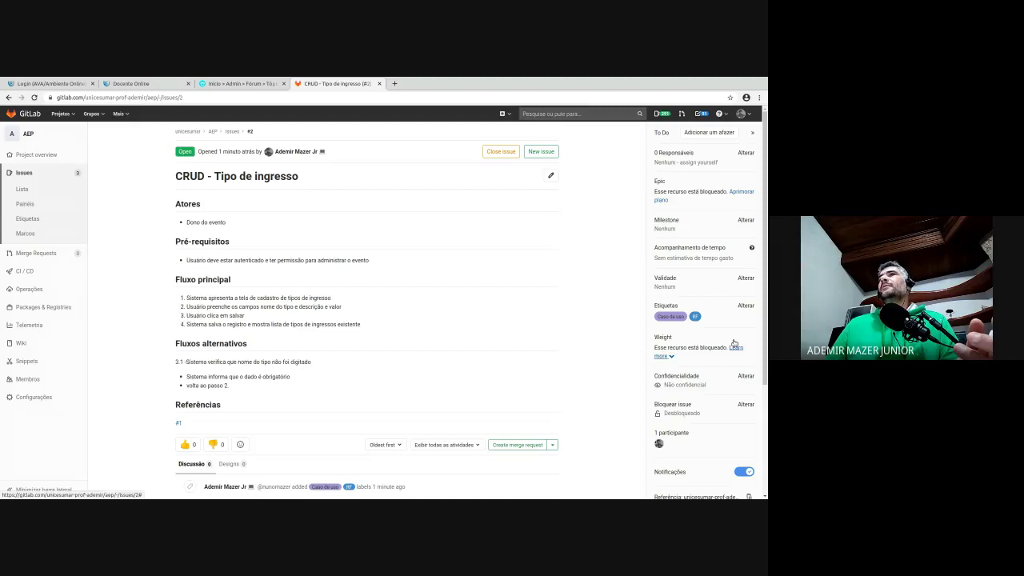
pyautogui.click(551, 172)
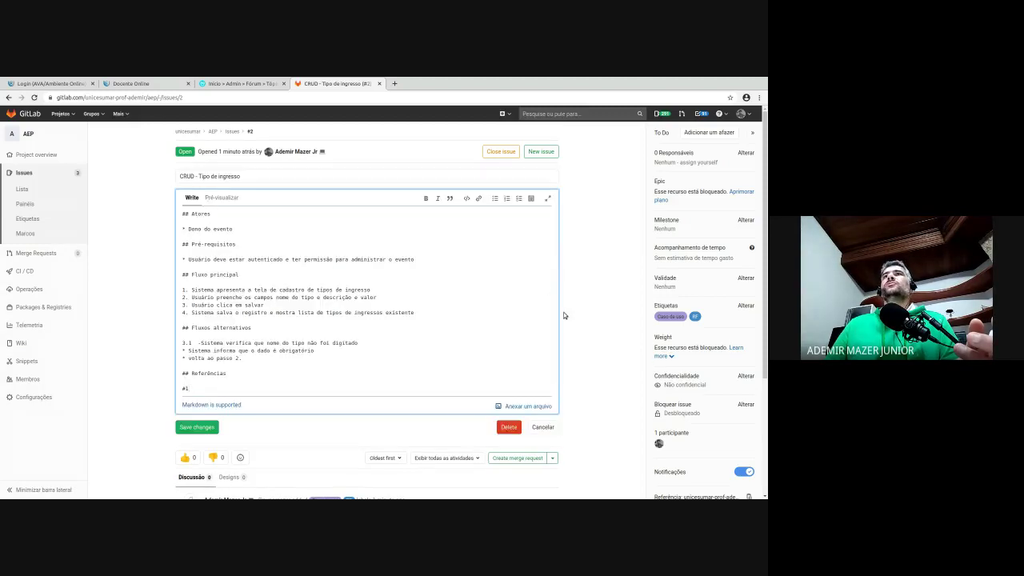
pyautogui.scroll(-3, 611, 360)
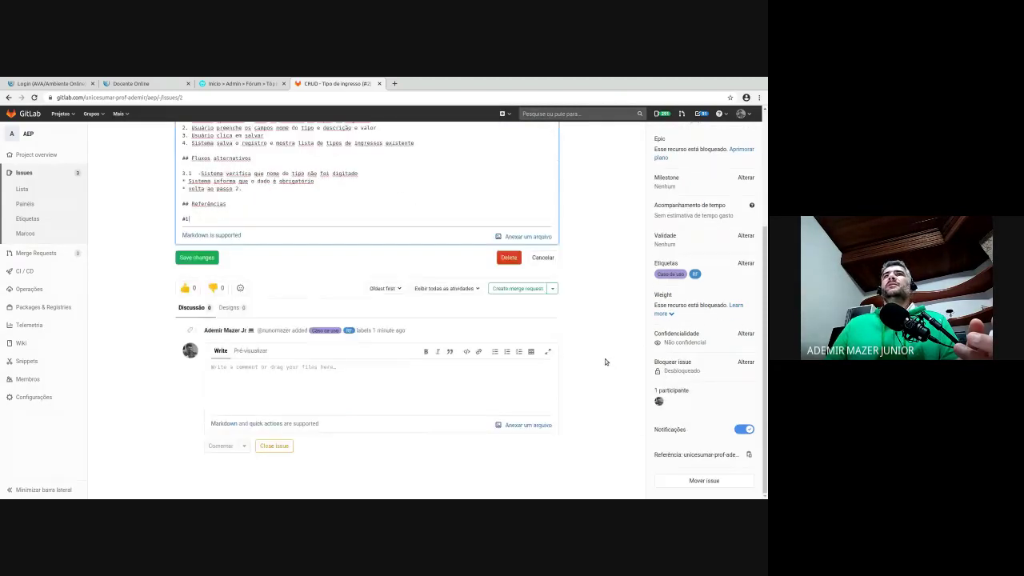
pyautogui.scroll(3, 603, 357)
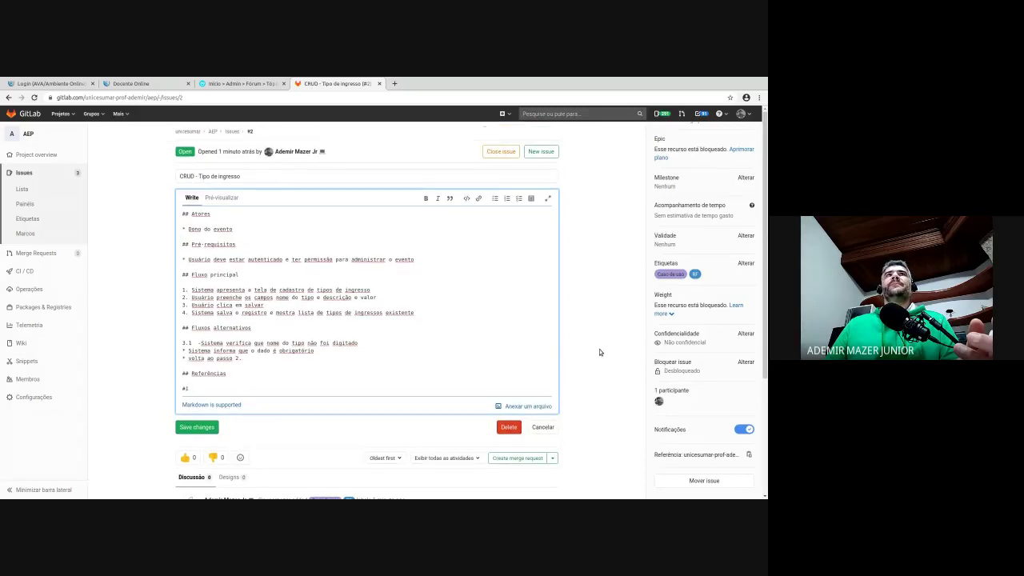
pyautogui.click(544, 427)
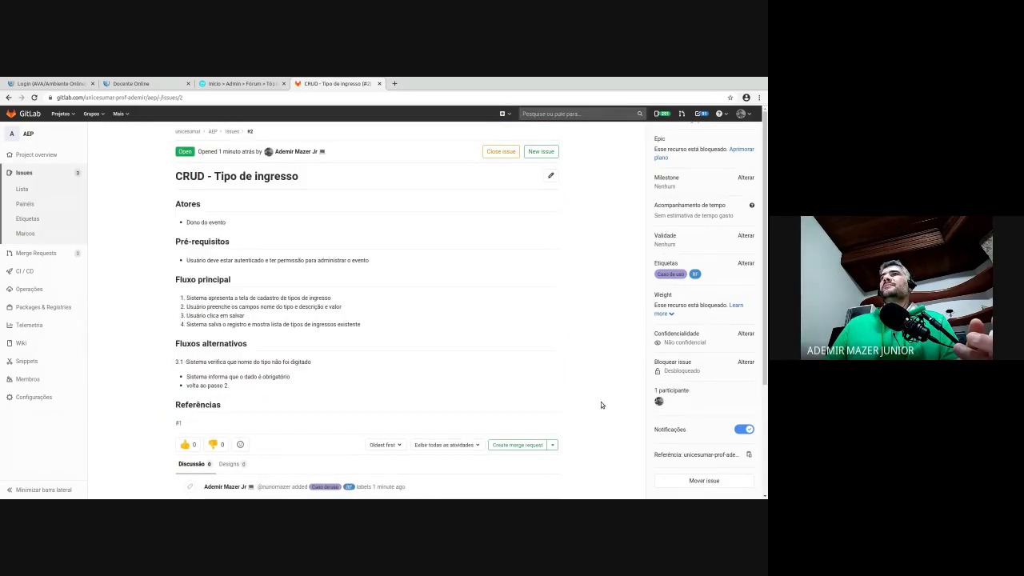
pyautogui.click(26, 189)
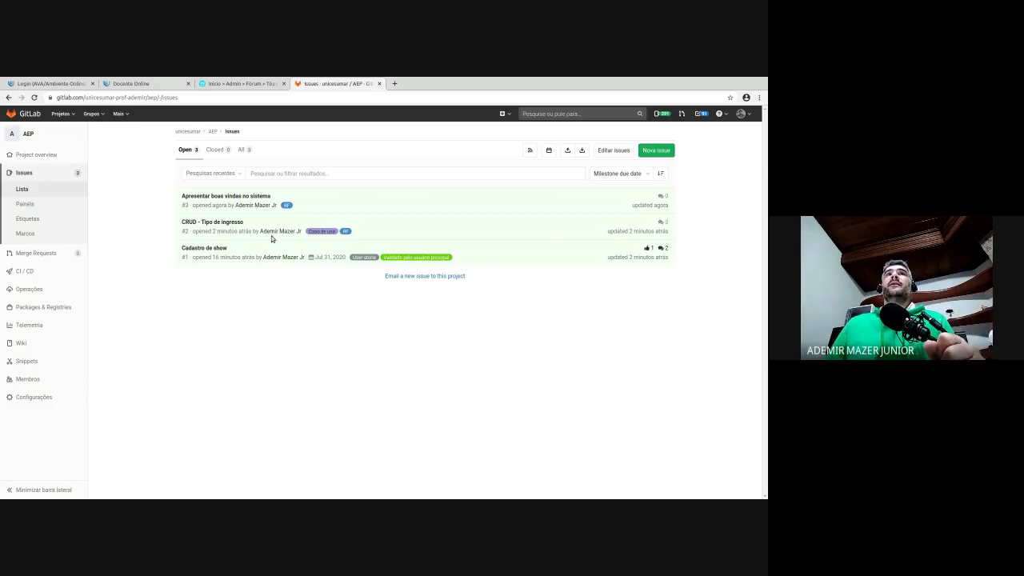
# - Create issue 'Página de listagem dos shows' with the pasted requirements and RF label, then return to the list
pyautogui.click(656, 151)
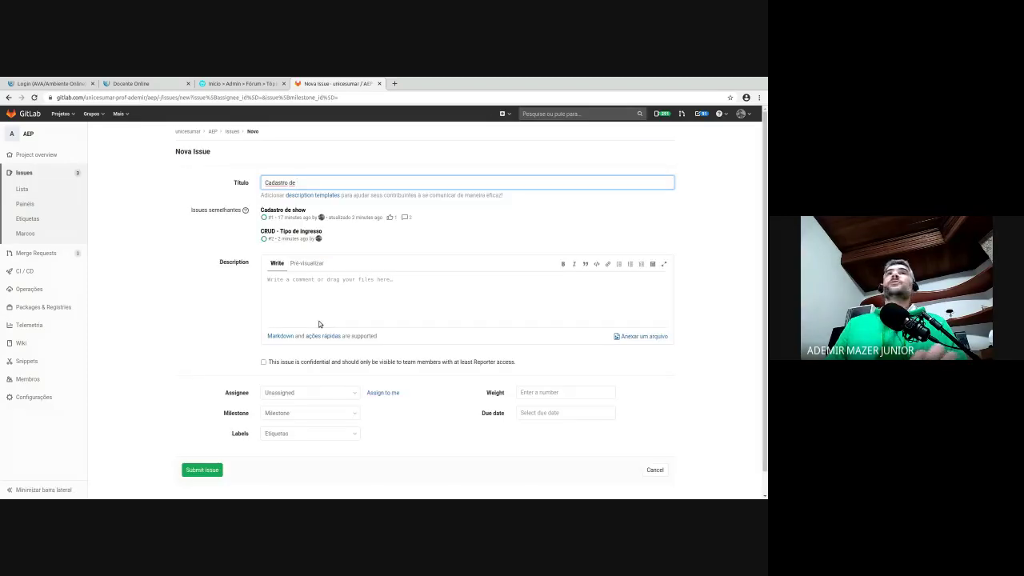
pyautogui.hotkey('ctrl', 'a')
pyautogui.write('Pagina de')
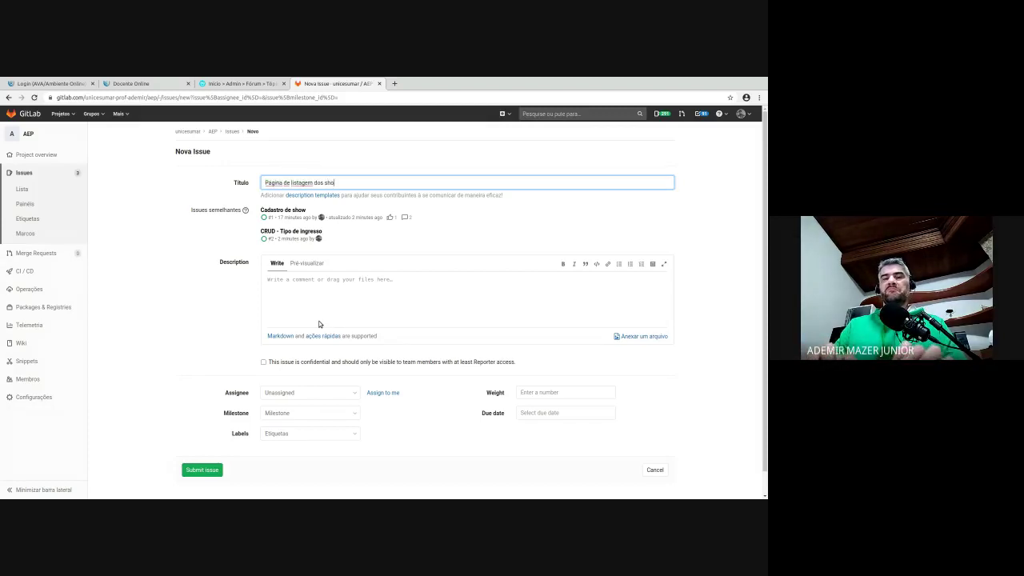
pyautogui.click(361, 282)
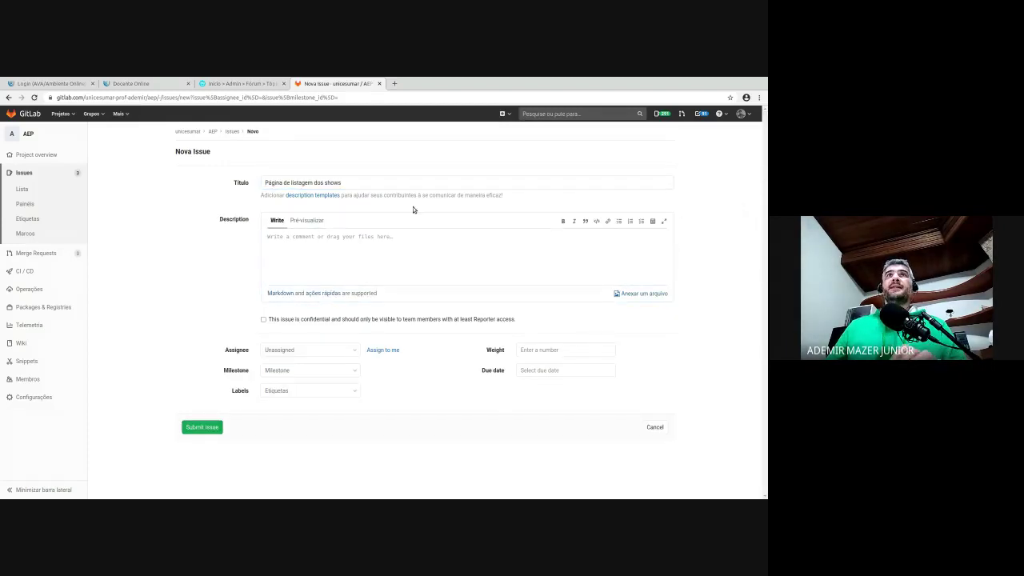
pyautogui.click(304, 265)
pyautogui.write('- A página principal deve listar os shows com venda de ingressos aberta no período em que for visitada - Cada show listado deve apresentar um botão de compra de ingresso')
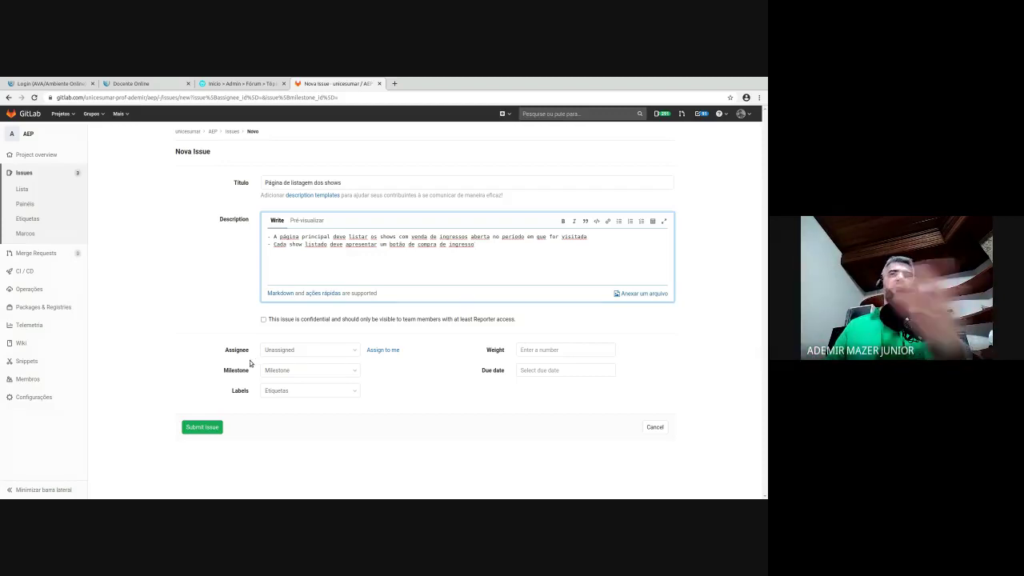
pyautogui.click(310, 390)
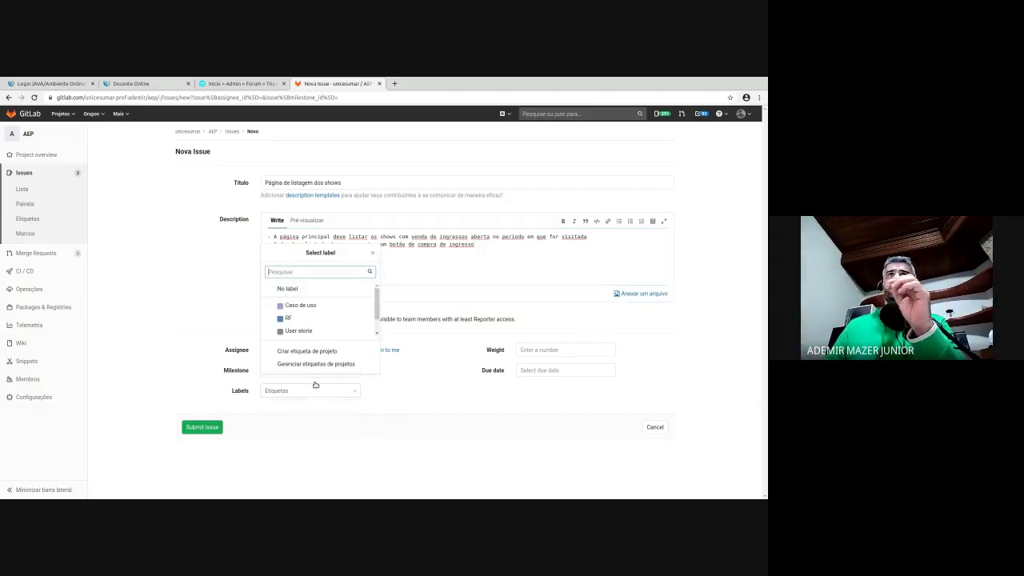
pyautogui.click(298, 318)
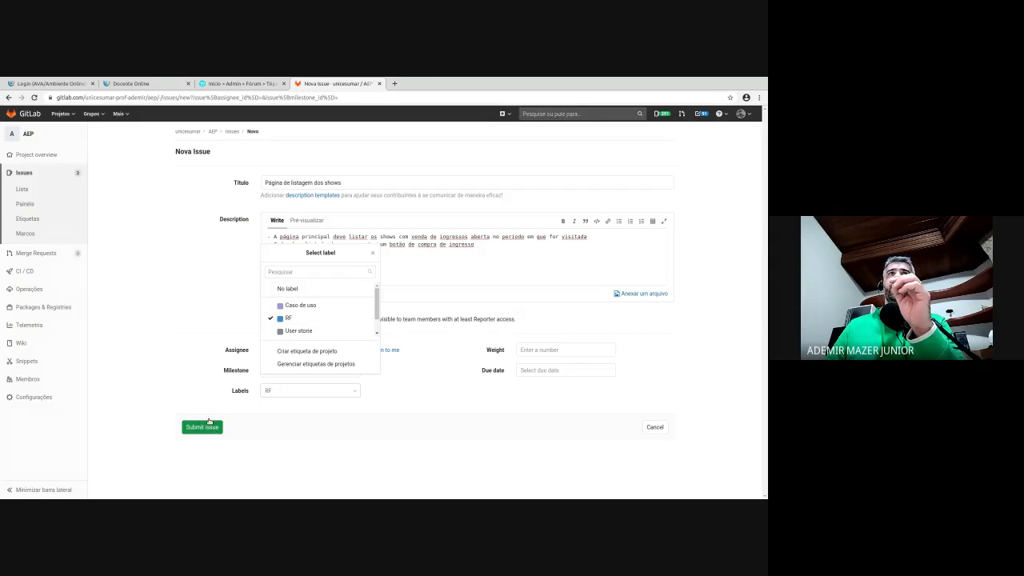
pyautogui.click(209, 424)
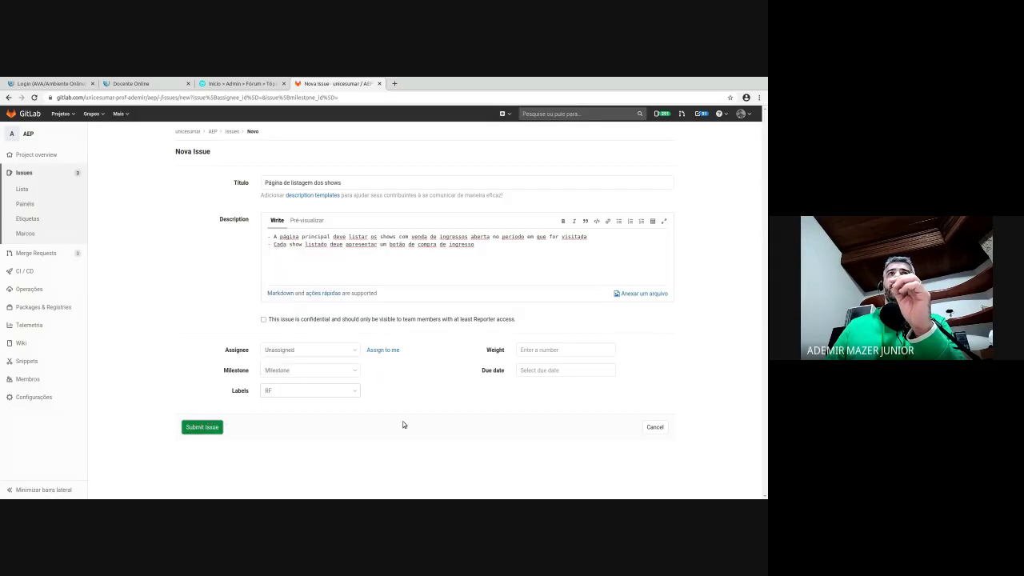
pyautogui.click(58, 189)
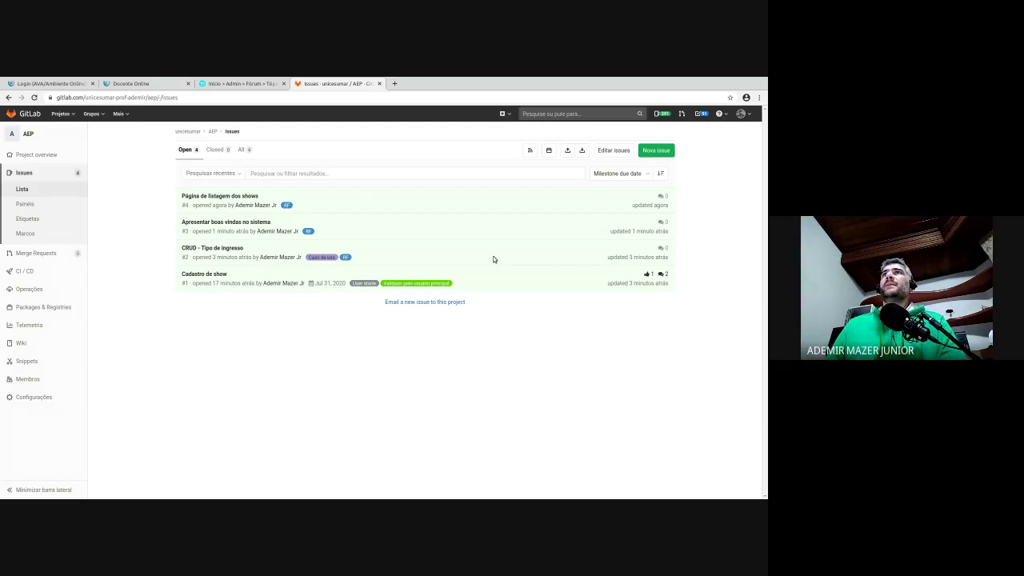
# - Check the sort options unchanged, then build a Label = RF filter in the issue search
pyautogui.click(648, 170)
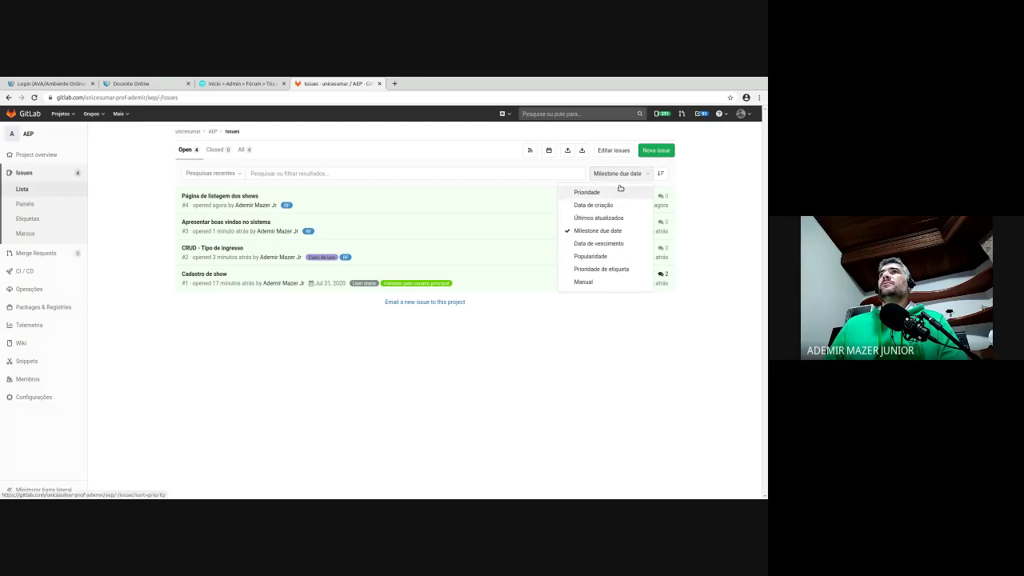
pyautogui.click(480, 303)
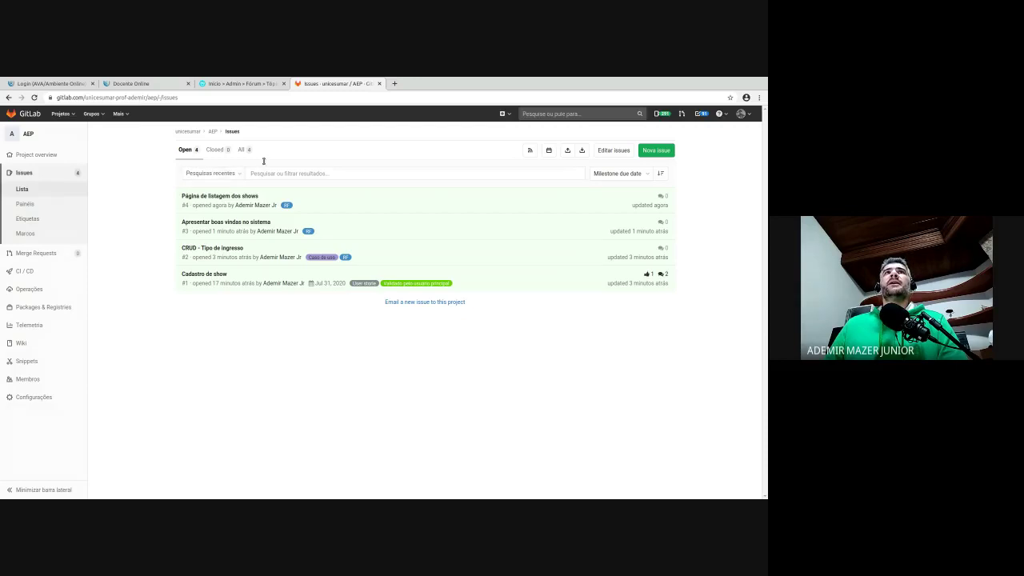
pyautogui.press('f')
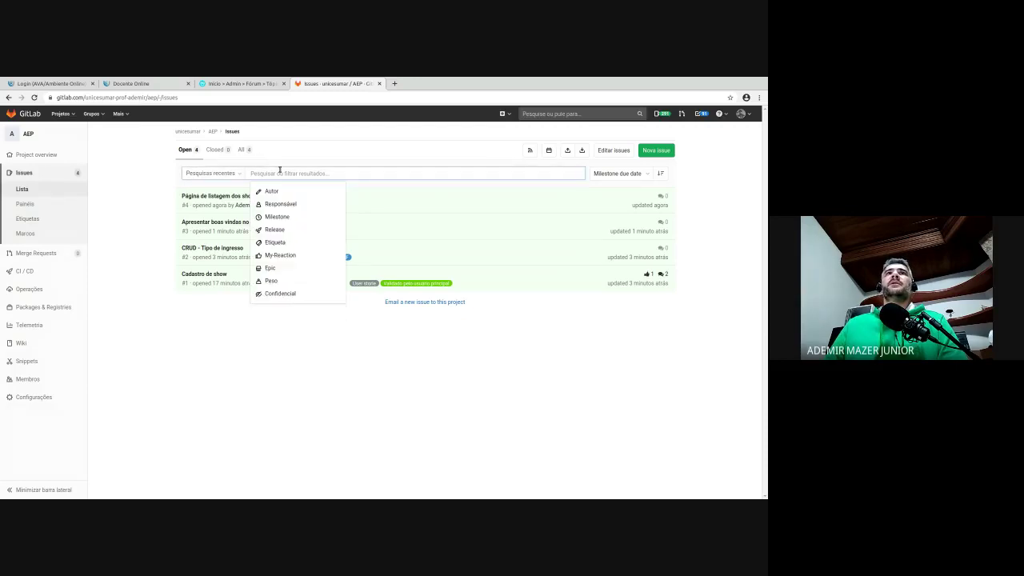
pyautogui.click(276, 242)
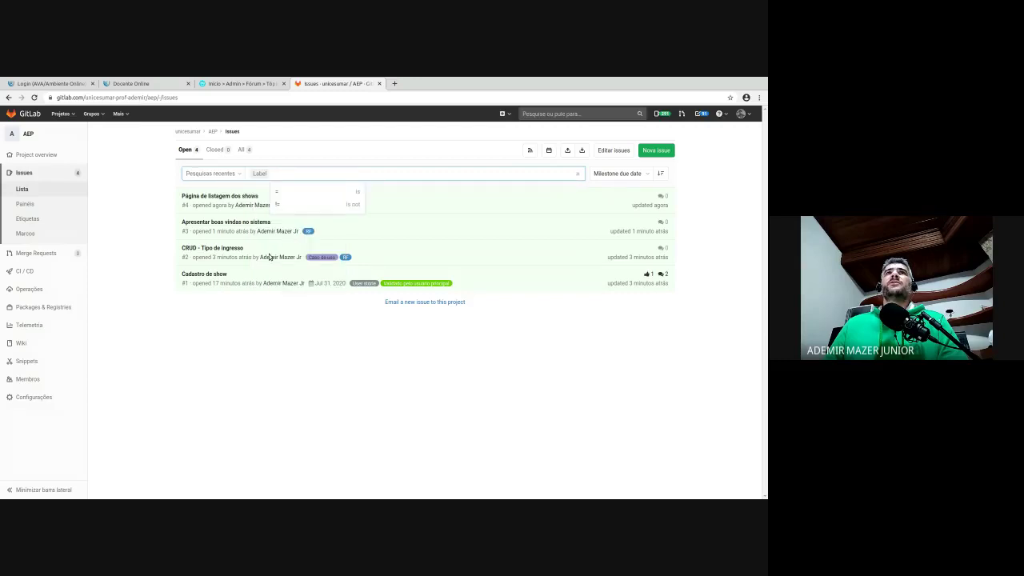
pyautogui.click(285, 191)
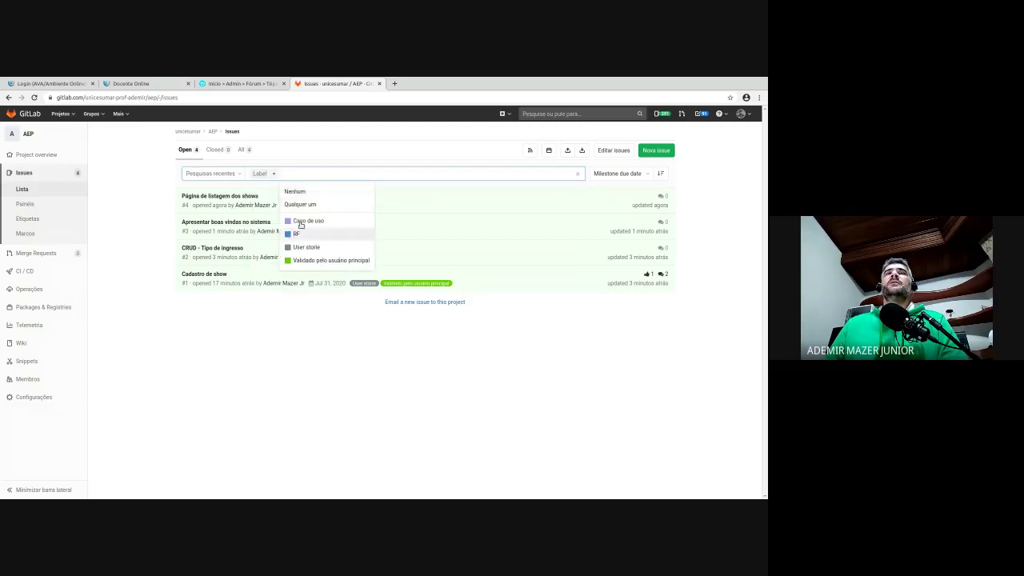
pyautogui.click(299, 233)
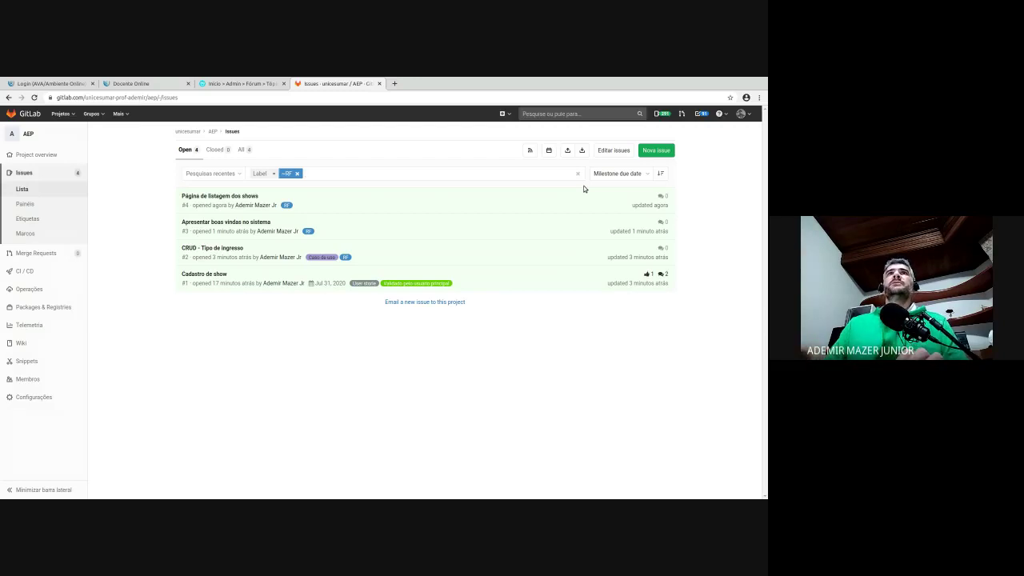
# - Remove stray filter text and apply the Label = RF filter to the issue list
pyautogui.write('or')
pyautogui.press('BackSpace')
pyautogui.press('BackSpace')
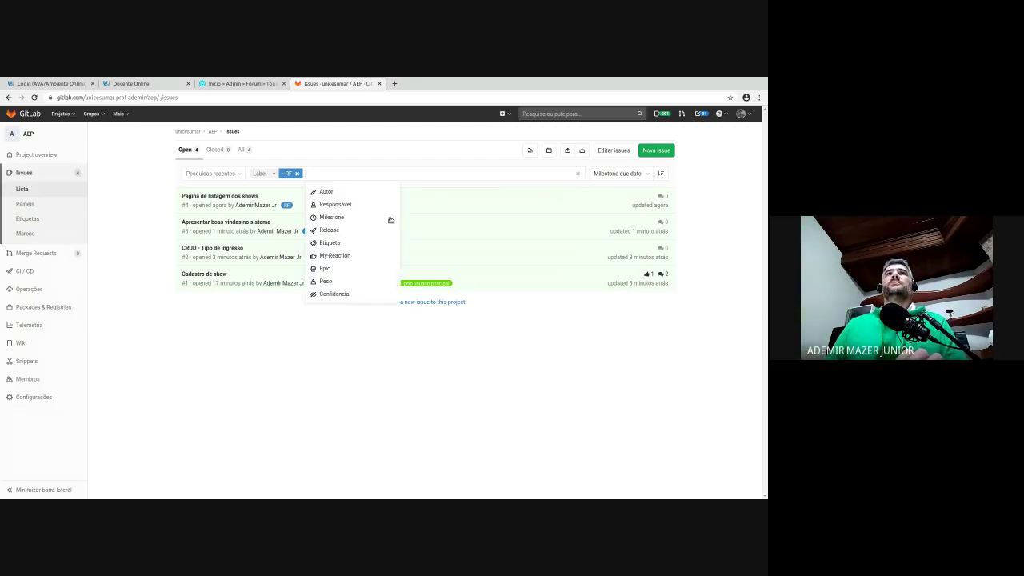
pyautogui.click(233, 168)
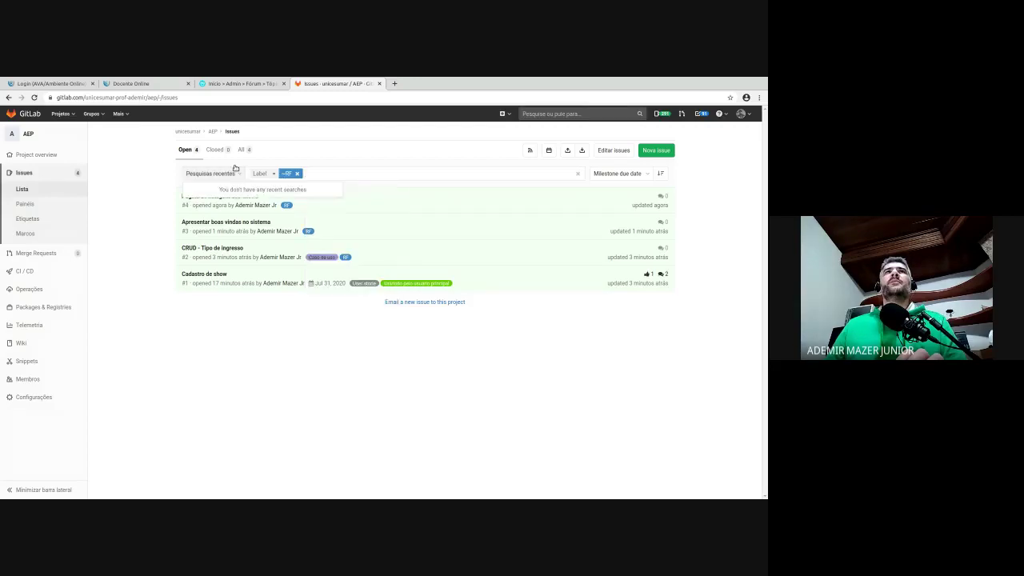
pyautogui.click(367, 168)
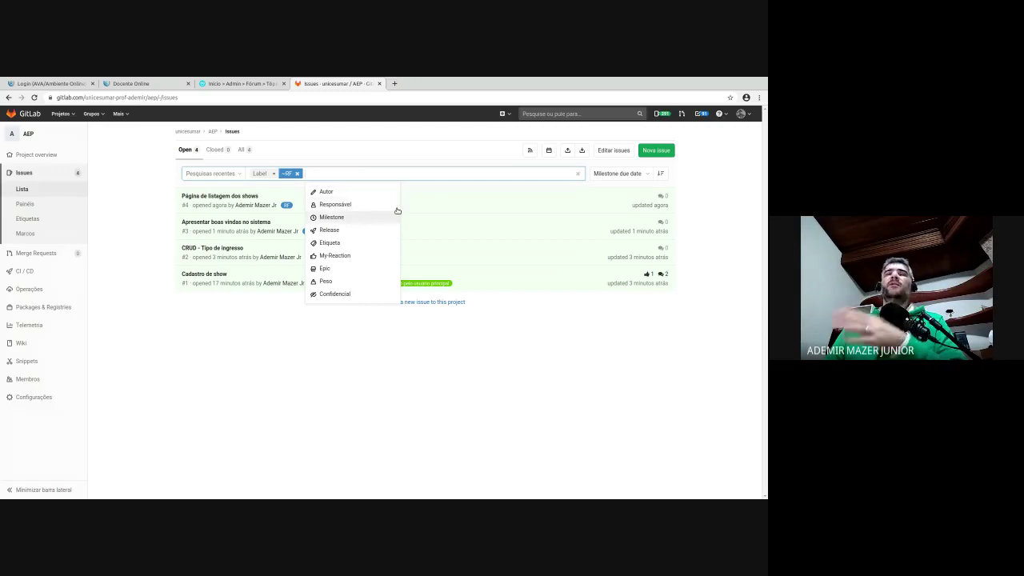
pyautogui.click(309, 309)
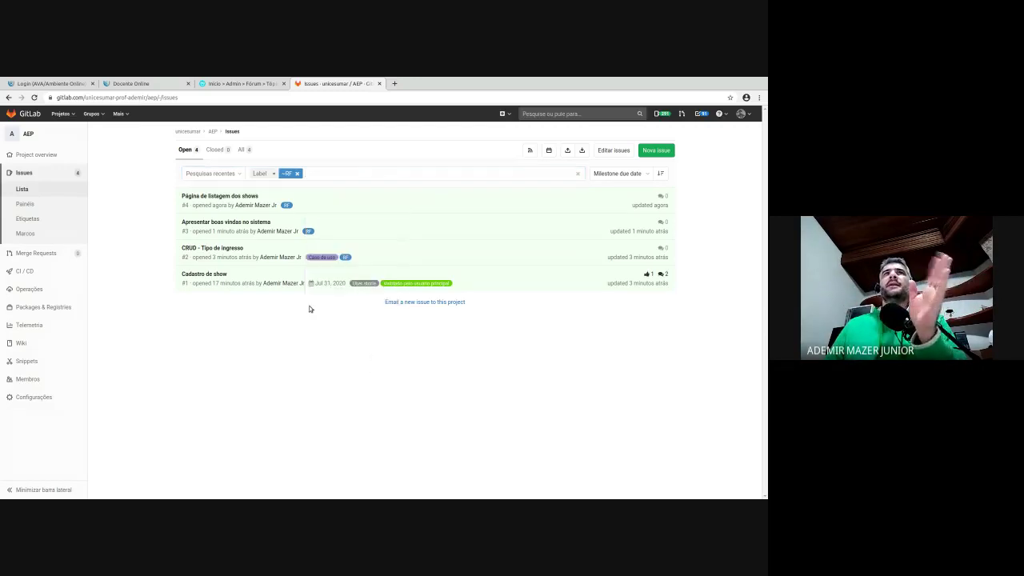
pyautogui.click(450, 168)
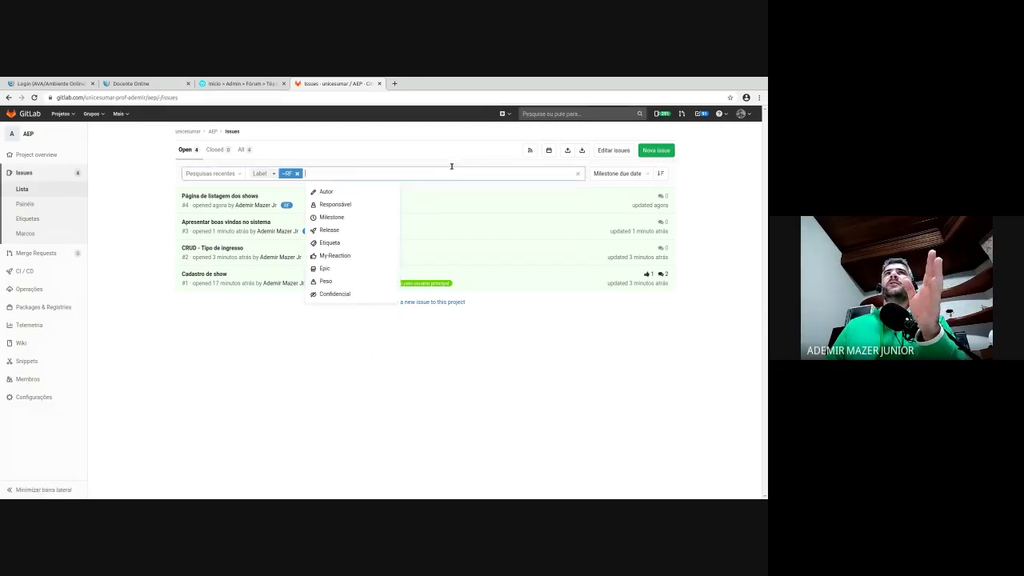
pyautogui.press('Return')
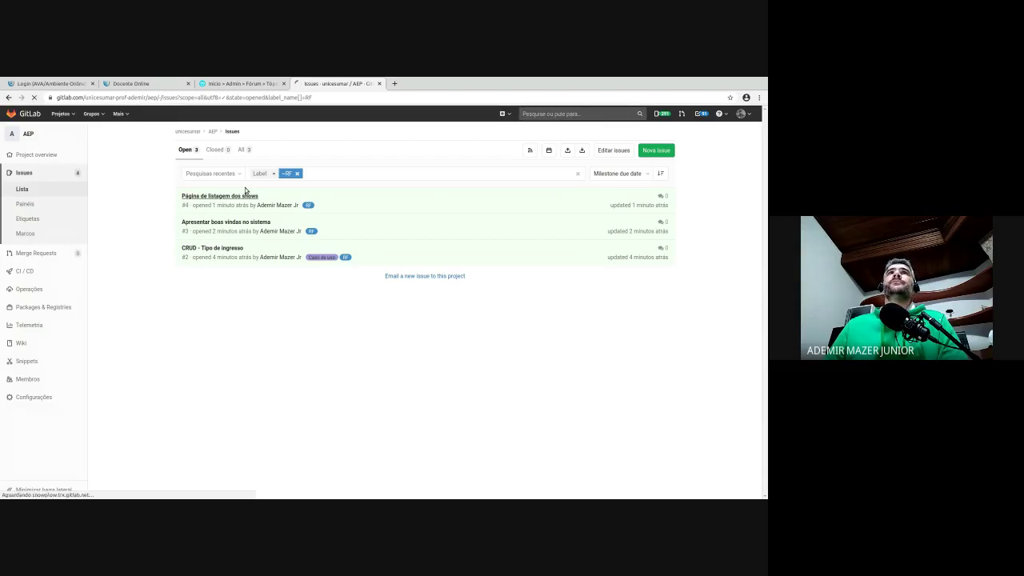
# - Open issue 'Página de listagem dos shows', then return to the RF-filtered issue list
pyautogui.click(246, 191)
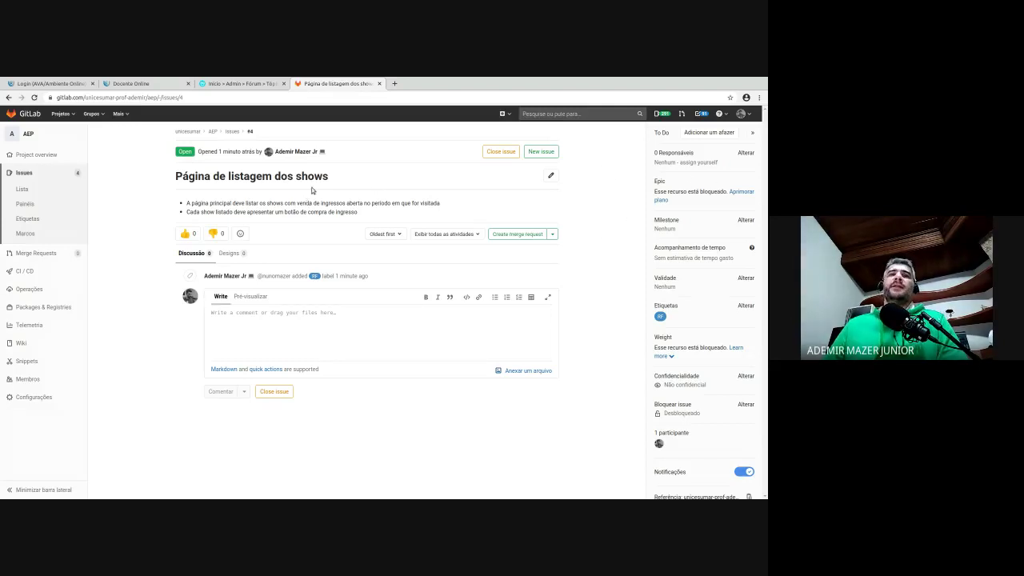
pyautogui.click(231, 130)
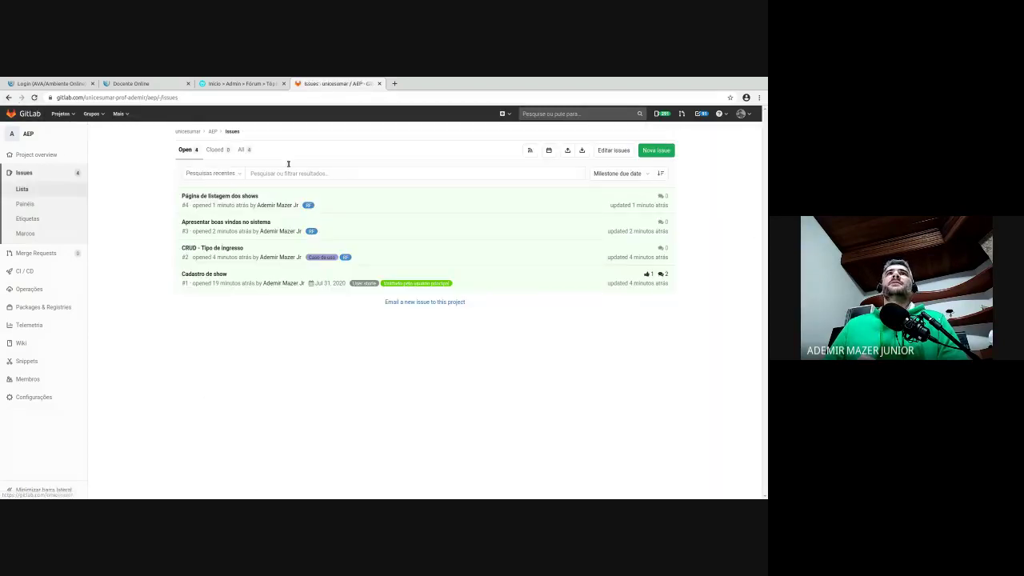
pyautogui.click(9, 97)
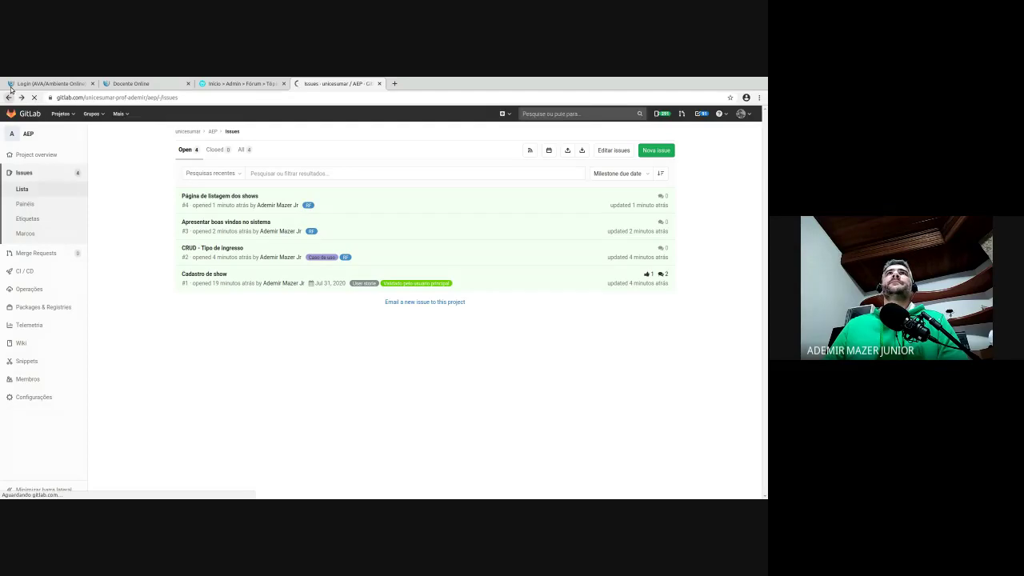
pyautogui.click(10, 93)
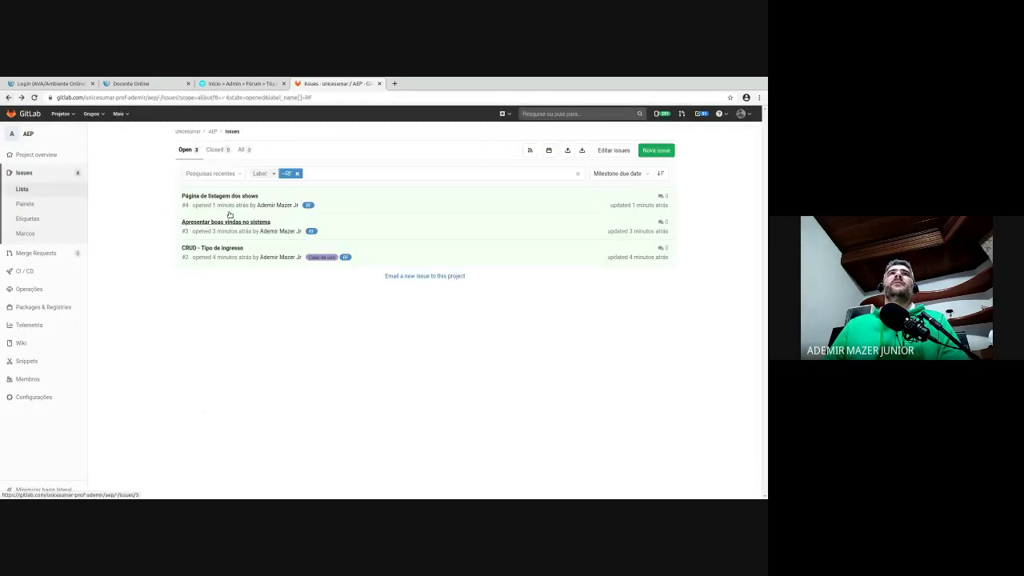
# - Assign issue #3 'Apresentar boas vindas no sistema' to milestone v0.0.1 and return to the RF-filtered list
pyautogui.click(268, 221)
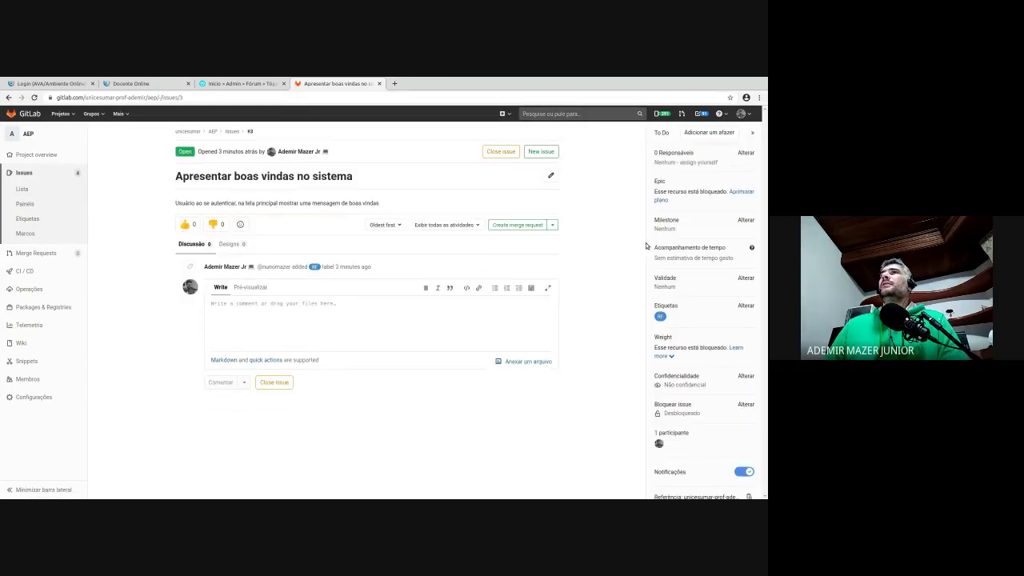
pyautogui.click(746, 219)
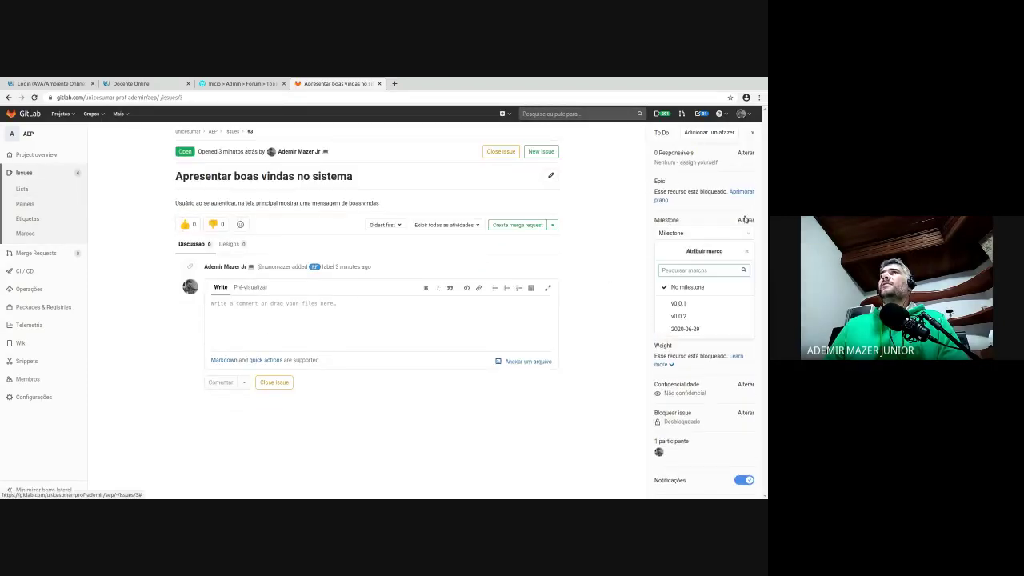
pyautogui.click(684, 297)
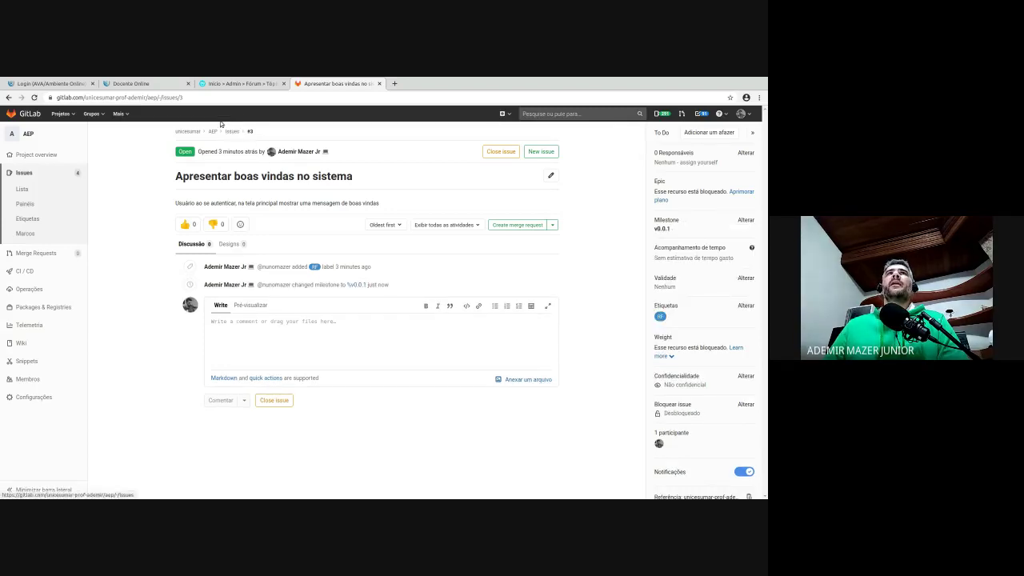
pyautogui.click(315, 266)
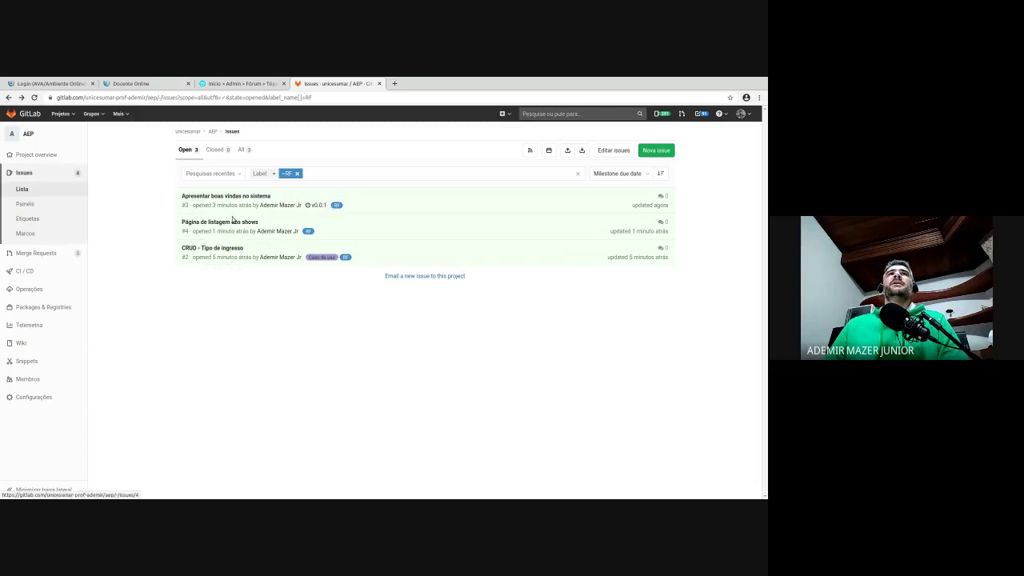
# - Assign issue #2 'CRUD - Tipo de ingresso' to milestone v0.0.1, then show all open issues
pyautogui.click(224, 245)
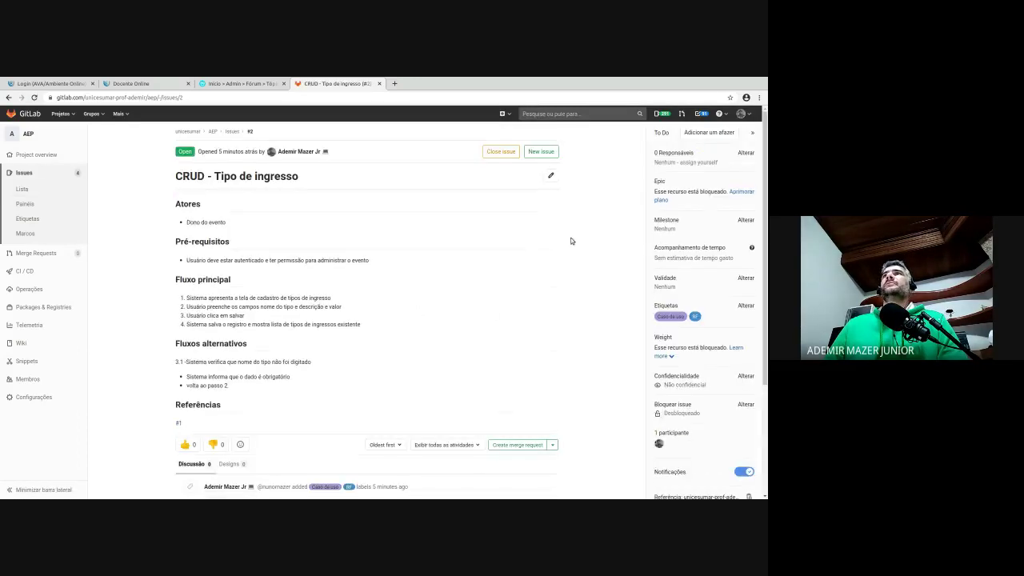
pyautogui.click(746, 220)
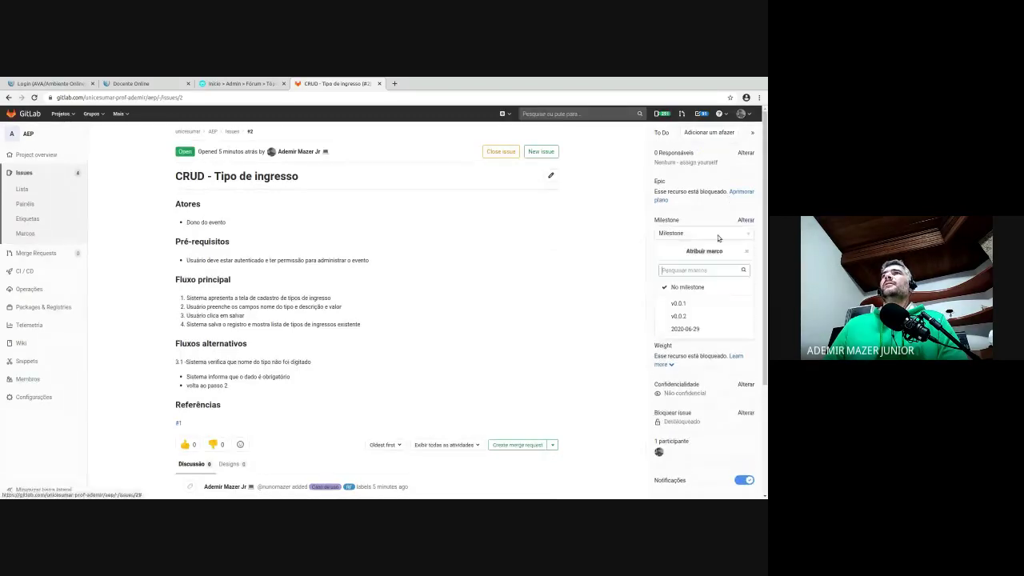
pyautogui.click(678, 303)
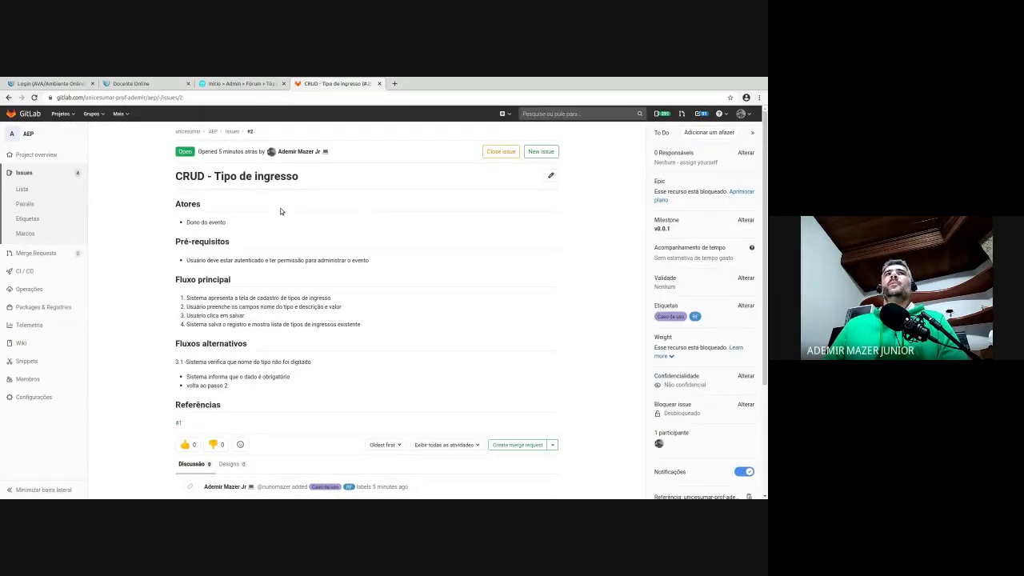
pyautogui.click(28, 186)
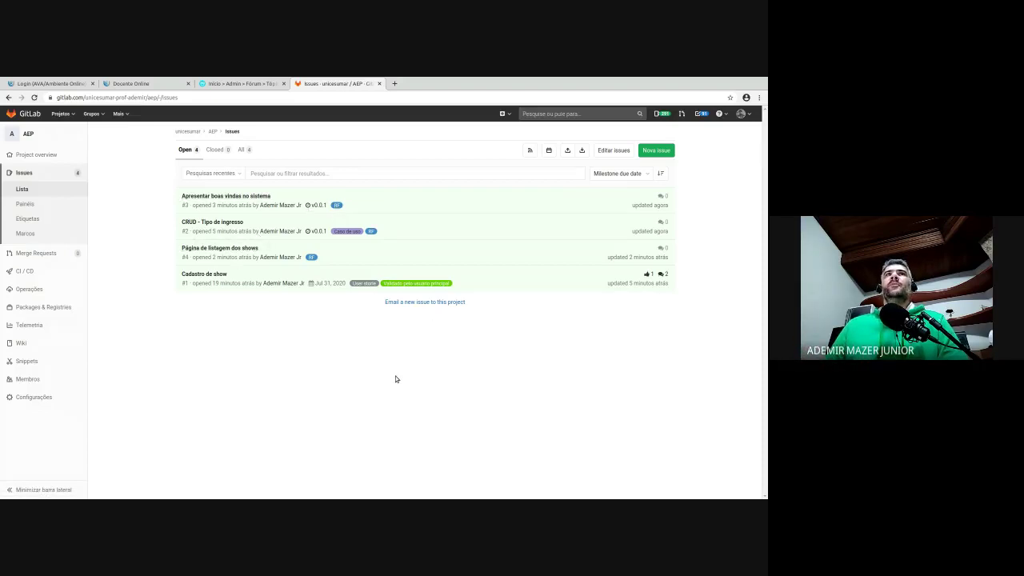
# - Filter the issue list to Milestone = v0.0.1
pyautogui.click(364, 161)
pyautogui.click(290, 216)
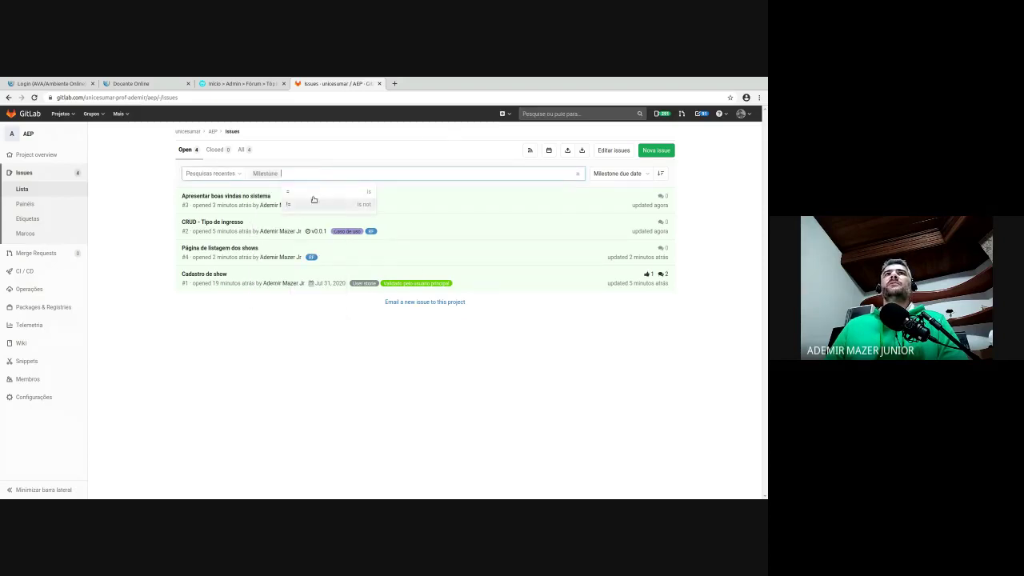
pyautogui.click(310, 191)
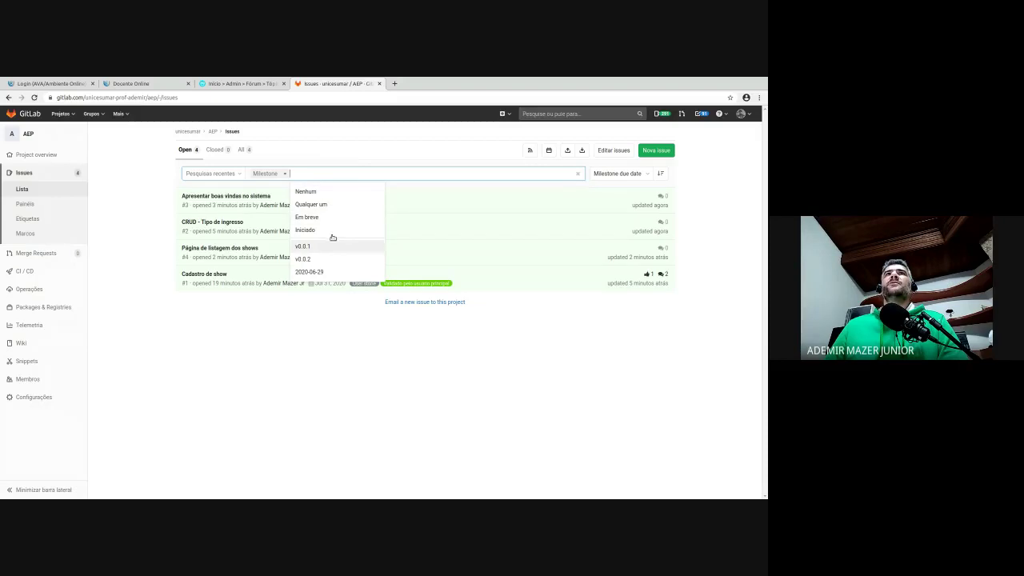
pyautogui.click(333, 243)
pyautogui.click(434, 282)
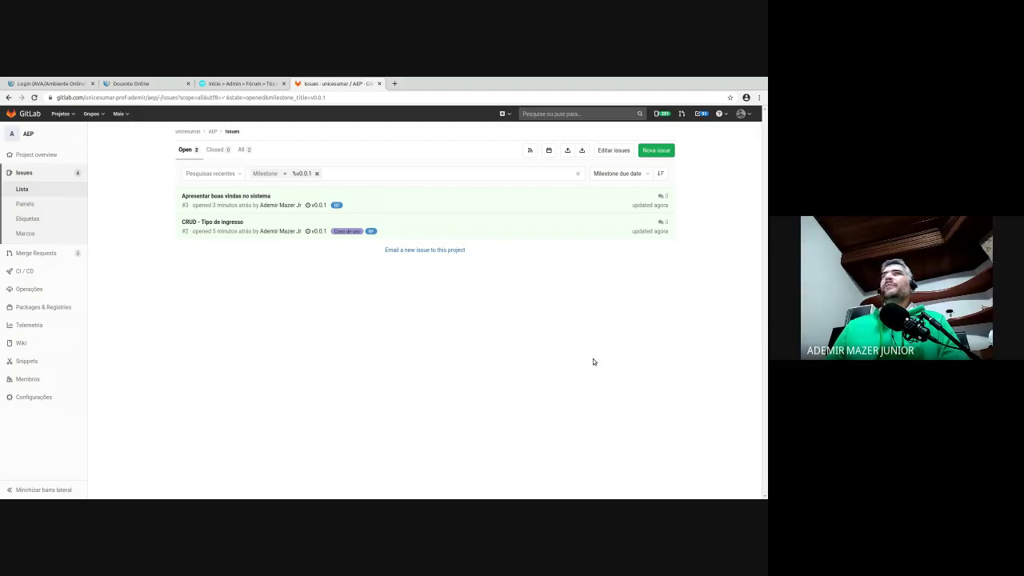
# - Open the Marcos page to see milestone v0.0.1 with its 2 issues
pyautogui.click(31, 231)
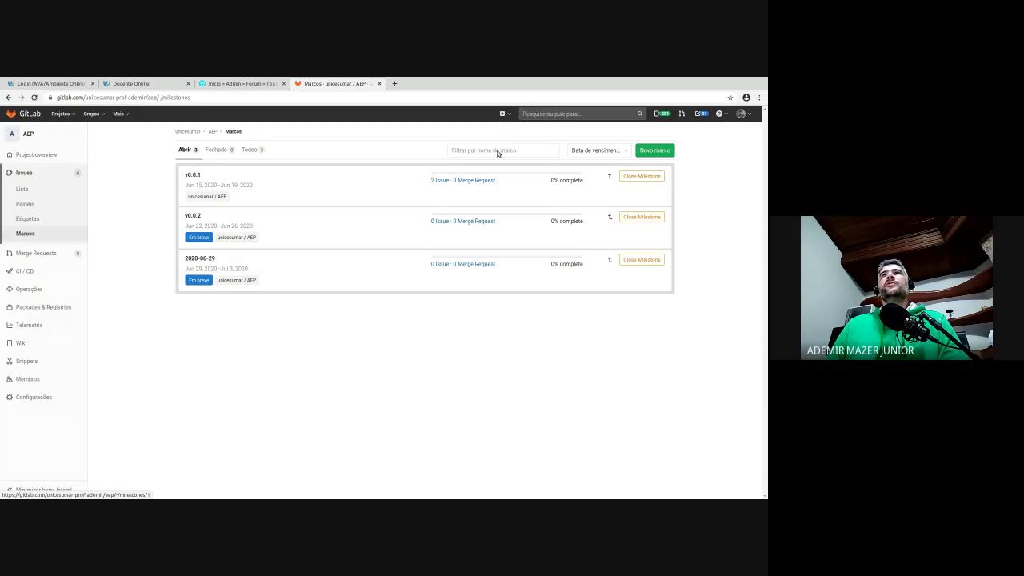
pyautogui.moveTo(454, 163); pyautogui.dragTo(461, 165)
pyautogui.click(438, 168)
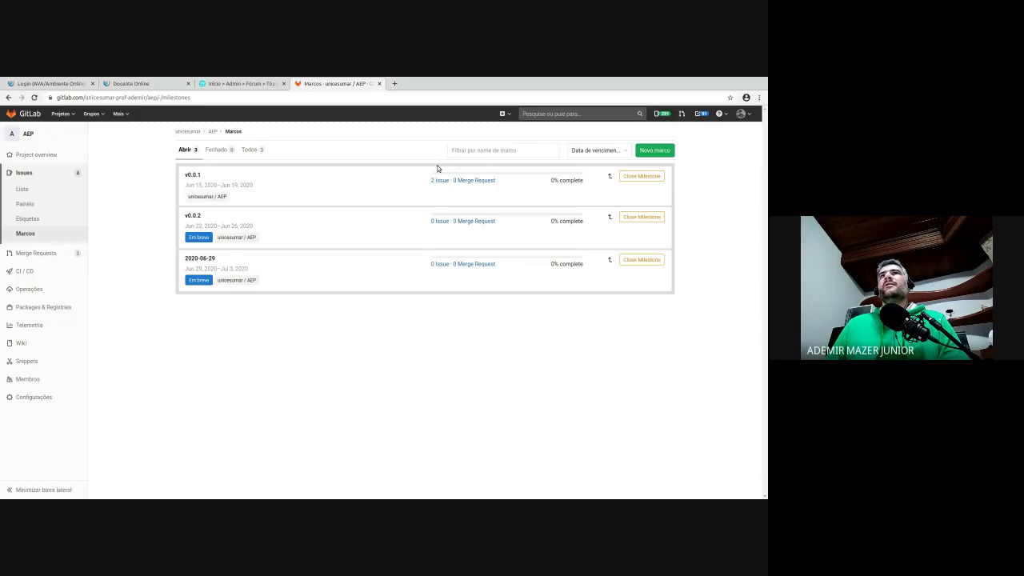
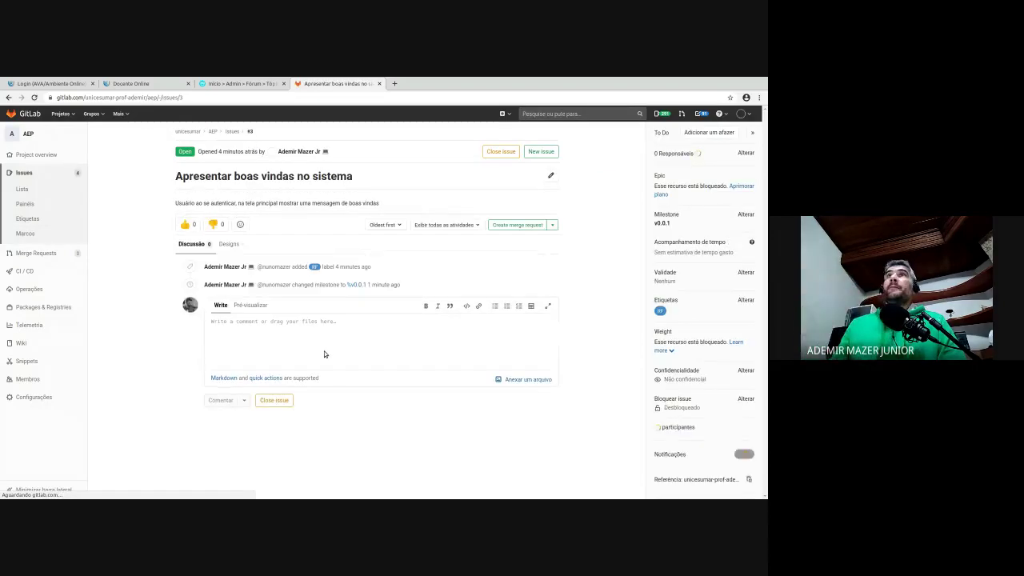
# - Assign issue #3 'Apresentar boas vindas no sistema' to your own user
pyautogui.click(745, 152)
pyautogui.click(704, 238)
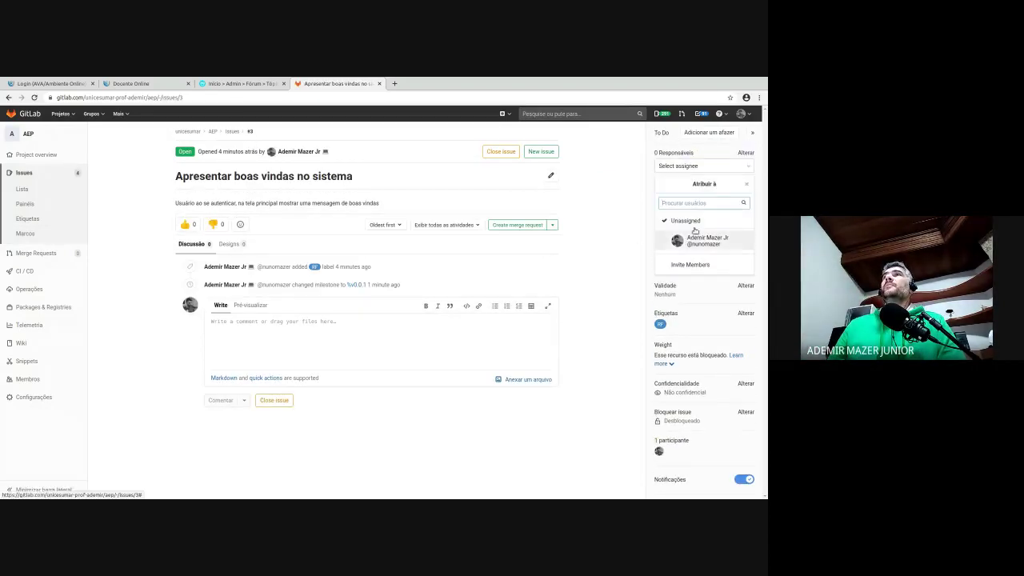
pyautogui.click(618, 285)
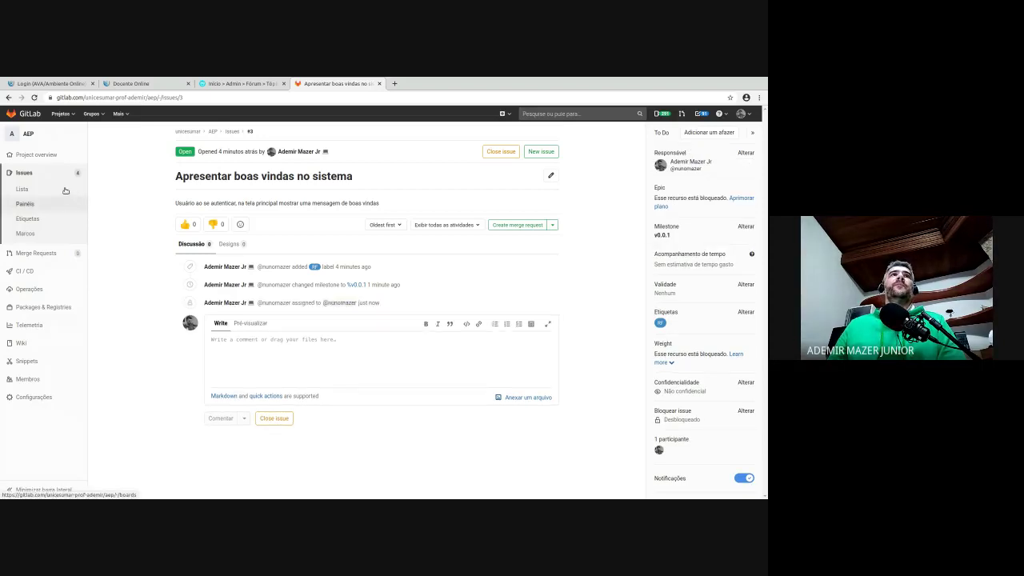
# - Open milestone v0.0.1 from the issue sidebar to review its unstarted, ongoing and completed issues
pyautogui.click(40, 230)
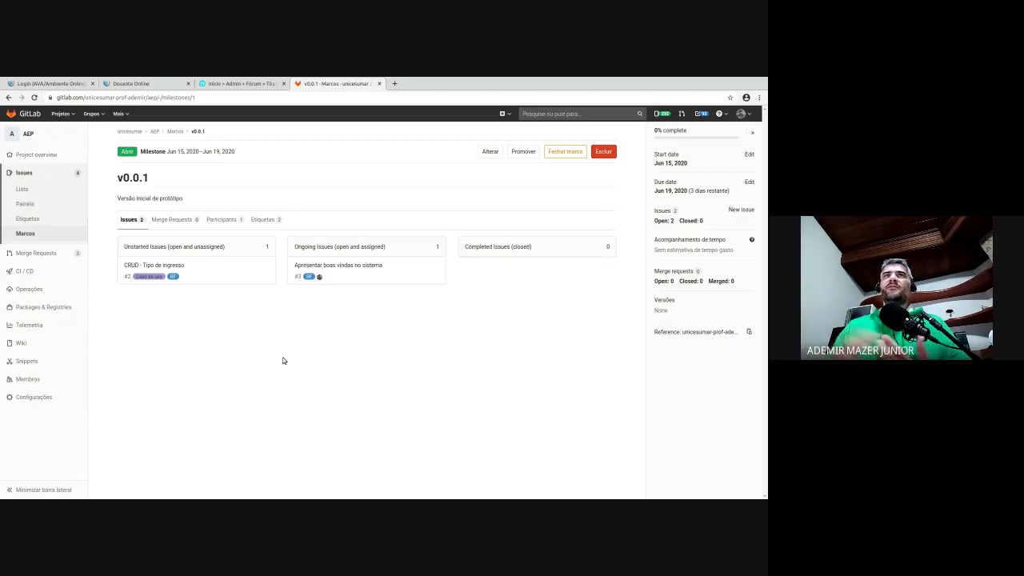
# - Comment 'Implementada e validada com o usuário' on issue #3 and close the issue
pyautogui.click(320, 265)
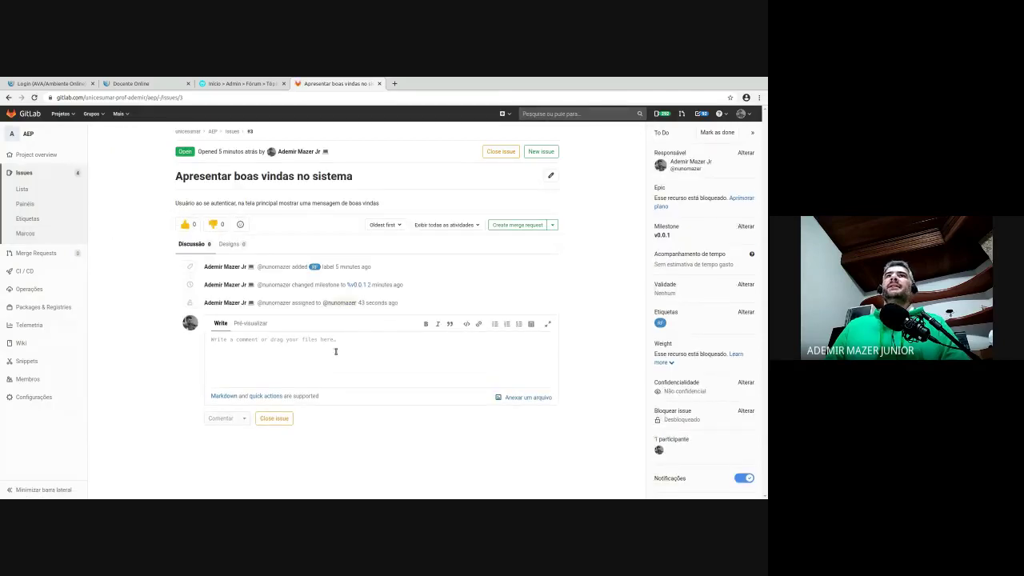
pyautogui.click(336, 351)
pyautogui.write('Implementa')
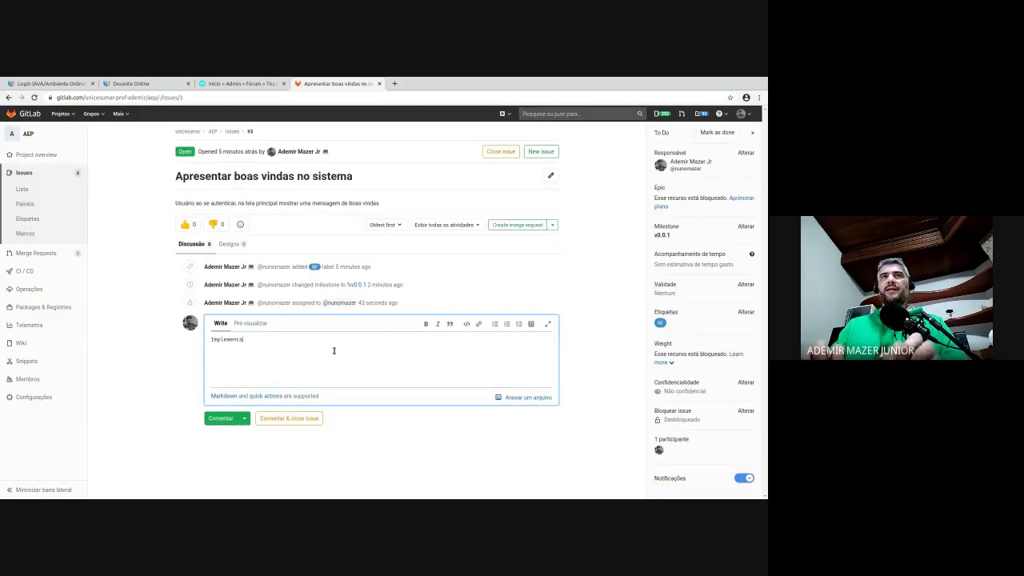
pyautogui.write('da e')
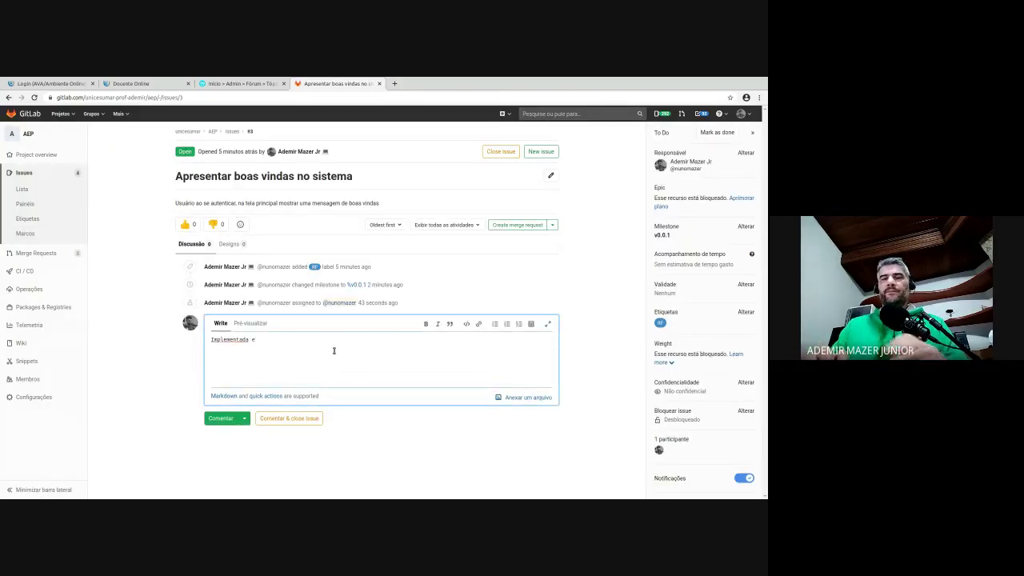
pyautogui.write(' validada')
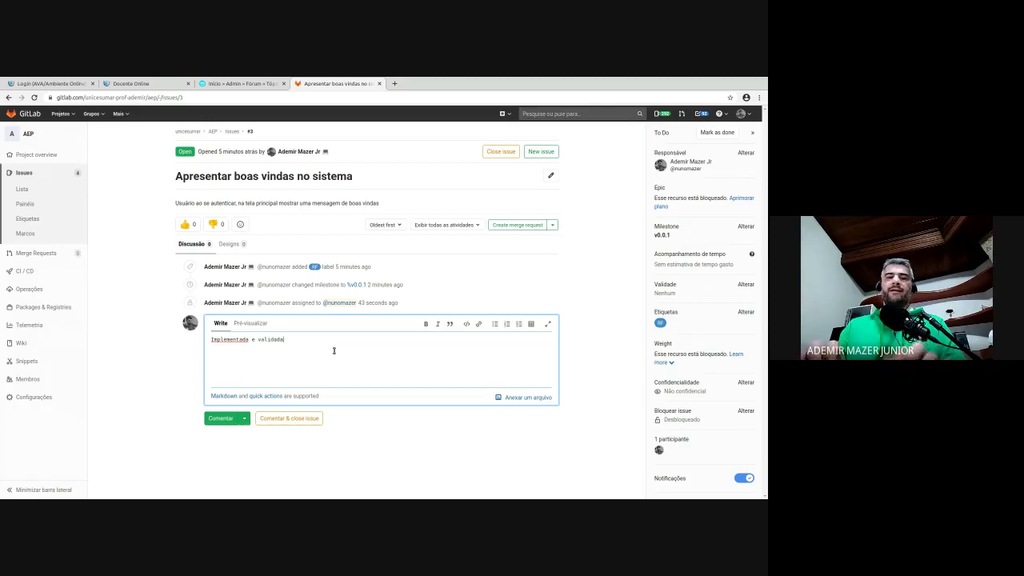
pyautogui.write(' com o usá')
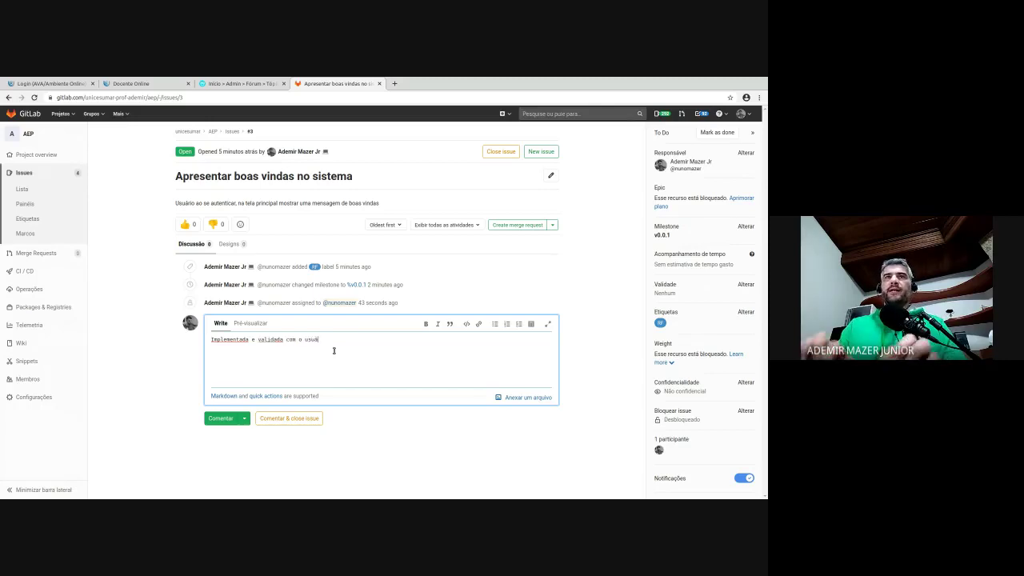
pyautogui.write('rio')
pyautogui.click(220, 418)
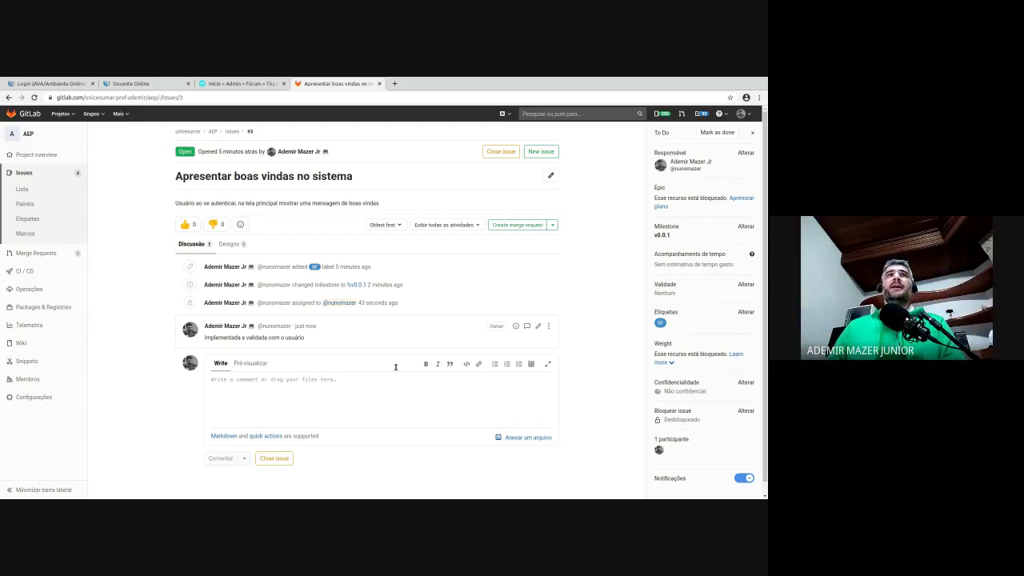
pyautogui.scroll(-1, 349, 366)
pyautogui.click(274, 445)
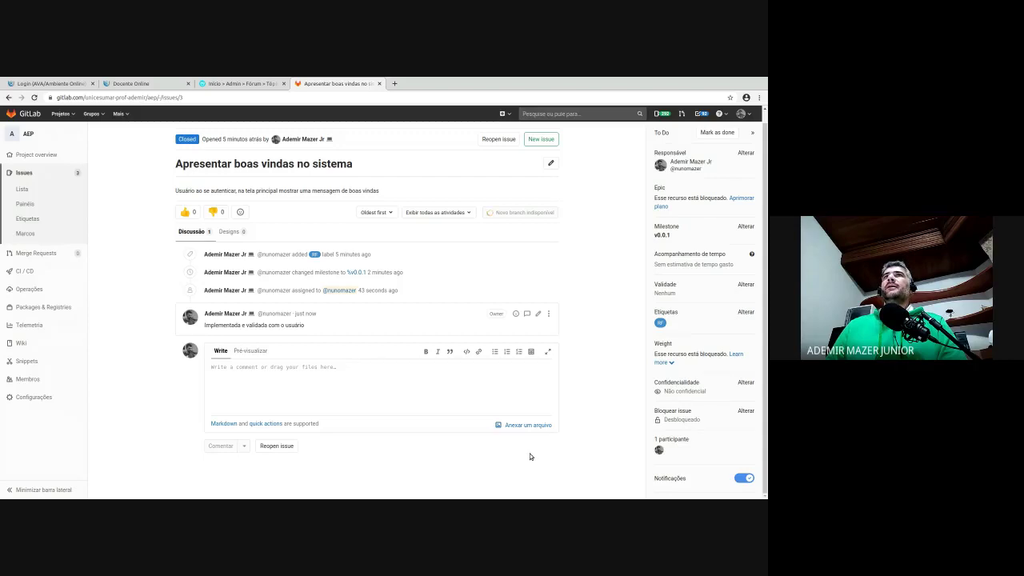
# - Open milestone v0.0.1 to confirm it is now 50% complete with issue #3 completed
pyautogui.click(661, 234)
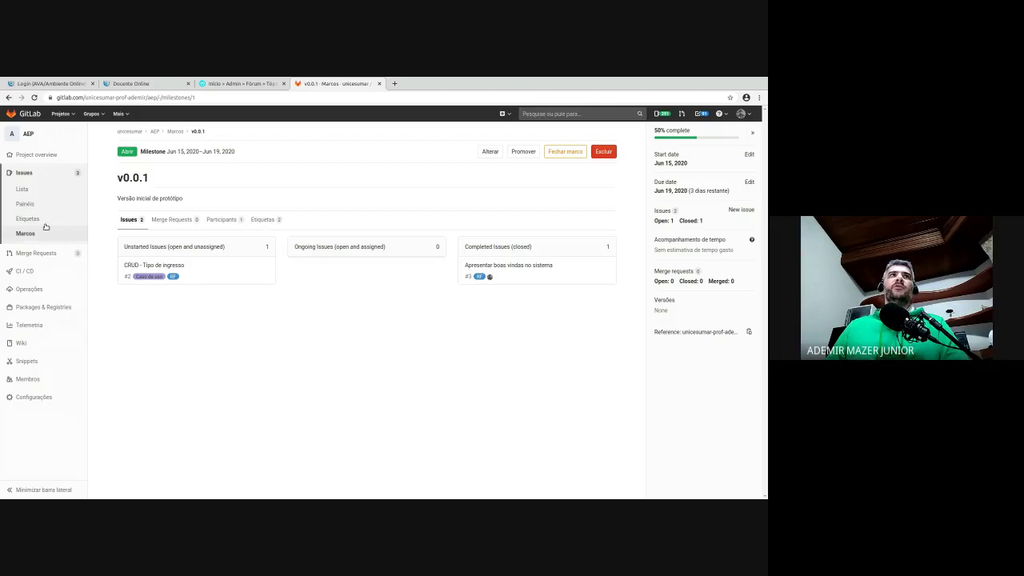
# - Return to the Marcos list showing milestones v0.0.1, v0.0.2 and 2020-06-29
pyautogui.hotkey('alt', 'Left')
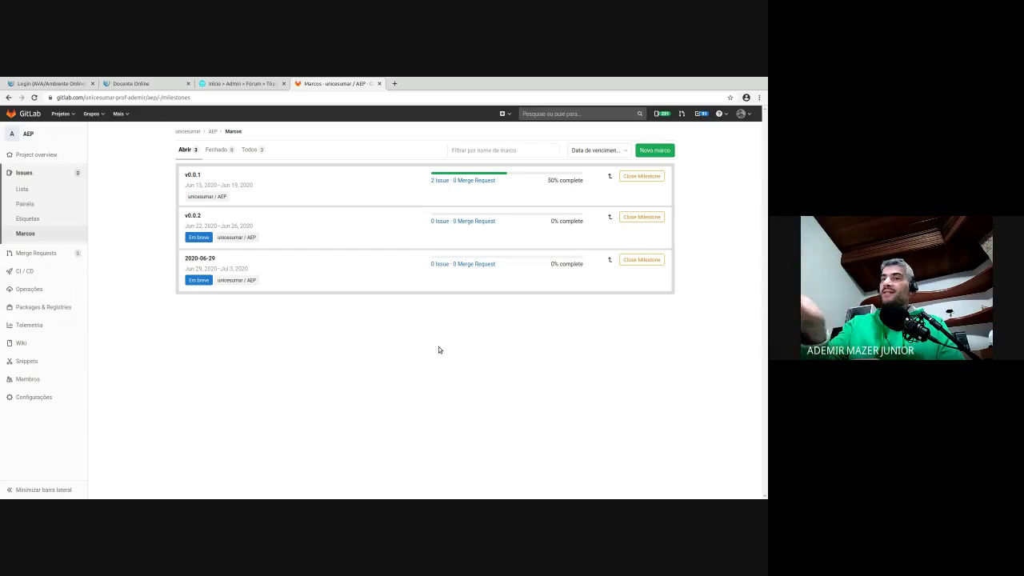
# - Open the AEP project's Etiquetas page listing its four labels
pyautogui.click(26, 204)
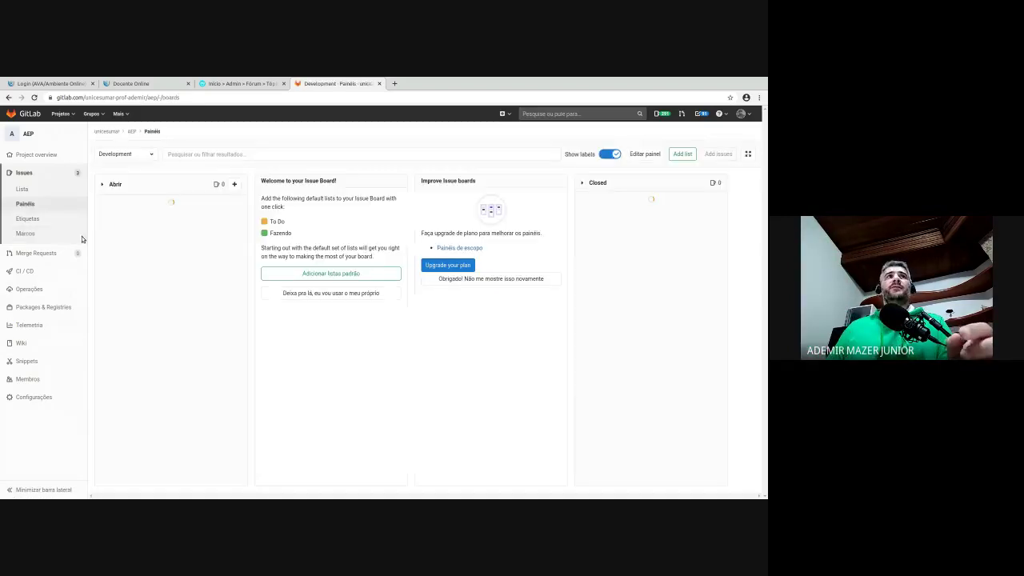
pyautogui.click(37, 213)
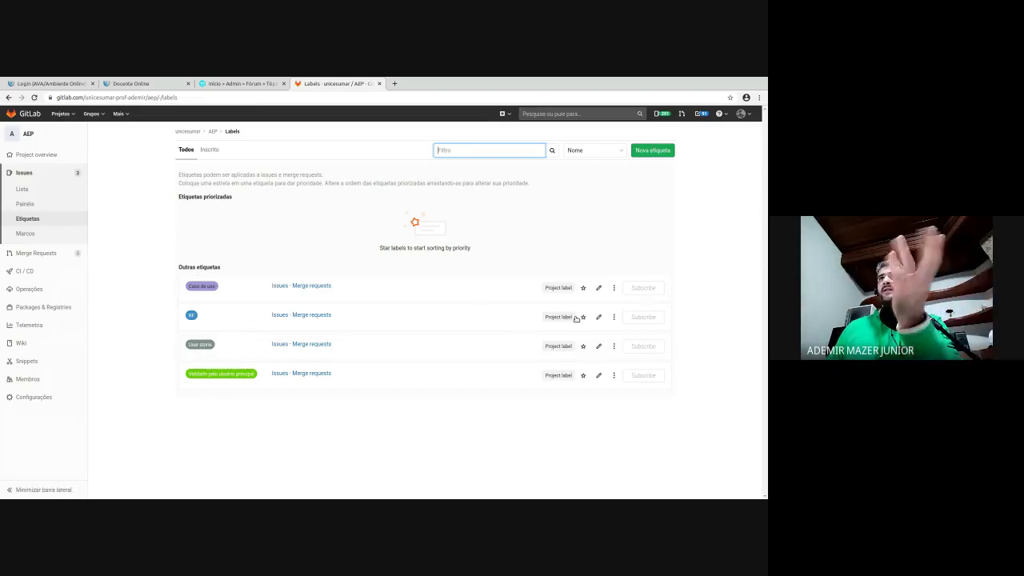
# - Inspect the promotion options for the first label, then dismiss them unchanged
pyautogui.click(615, 278)
pyautogui.click(614, 282)
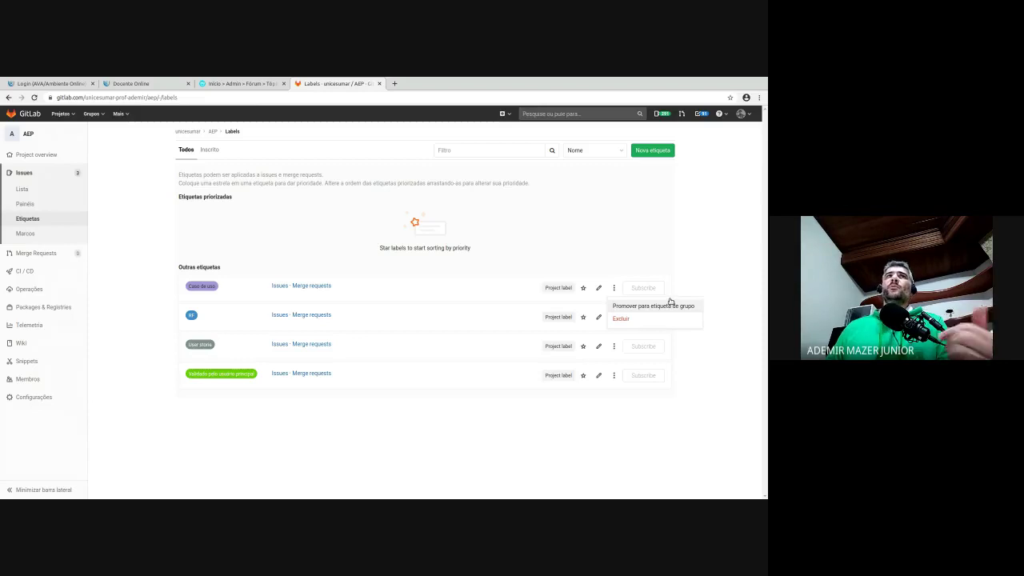
pyautogui.click(722, 284)
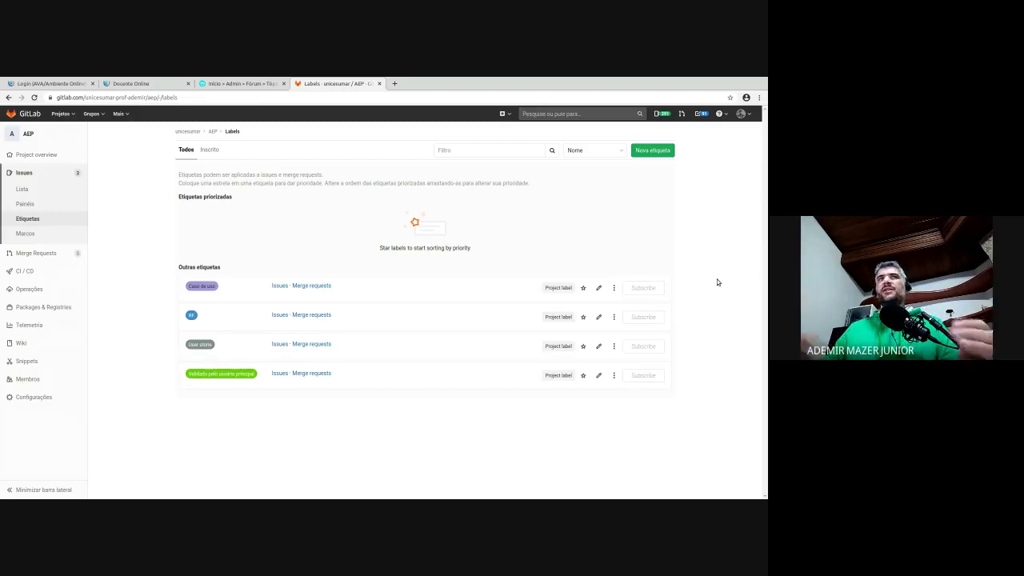
# - Create a new red (#FF0000) project label named 'bug'
pyautogui.click(647, 147)
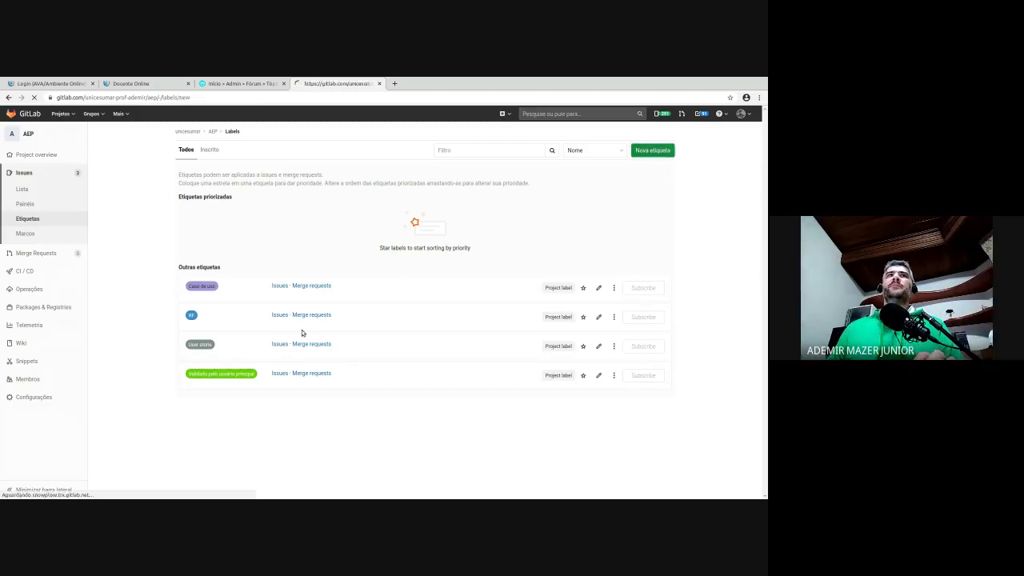
pyautogui.write('bug')
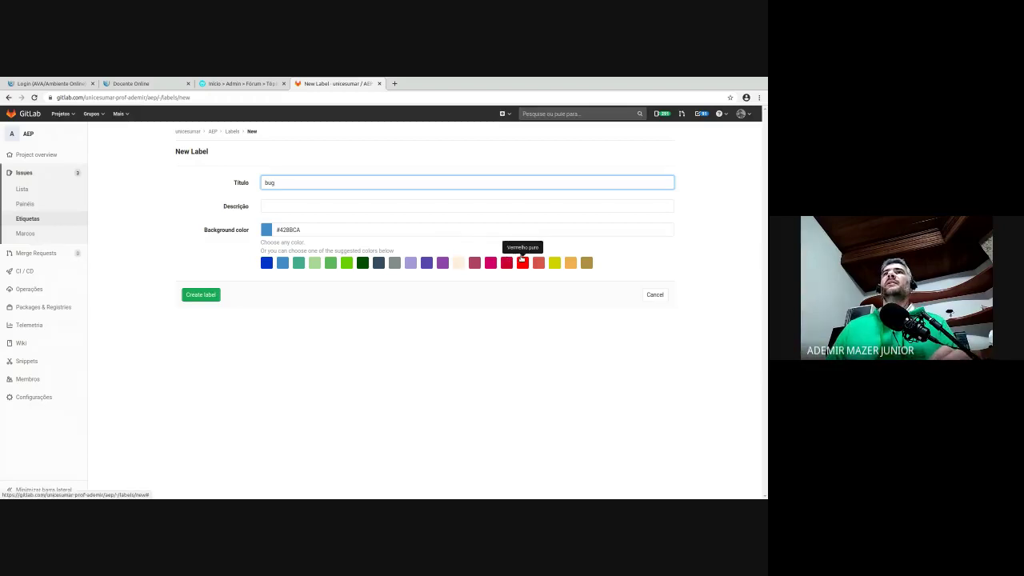
pyautogui.click(522, 262)
pyautogui.click(201, 295)
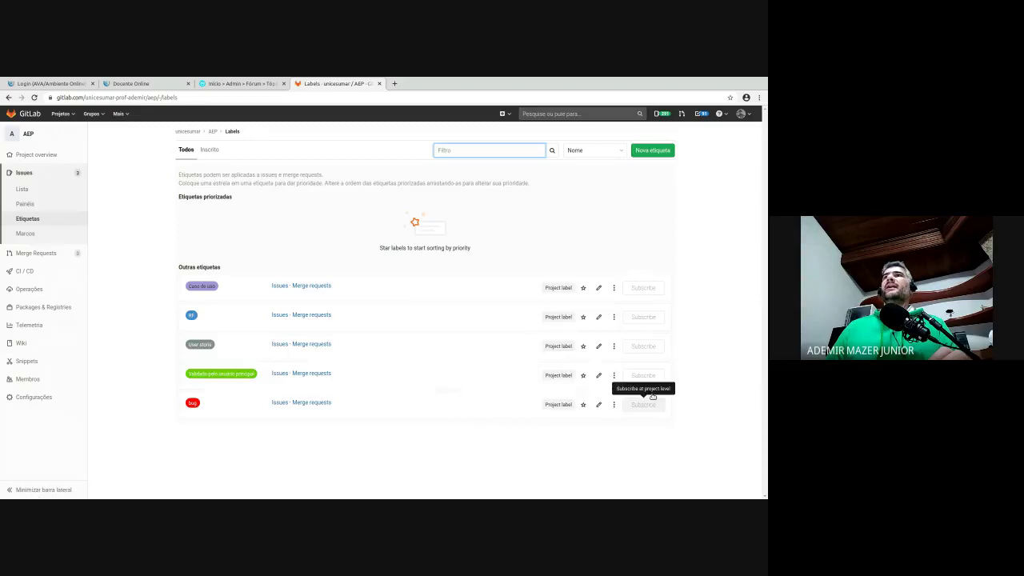
# - Promote the 'bug' label to a group label, then go to the project's issue boards
pyautogui.click(613, 403)
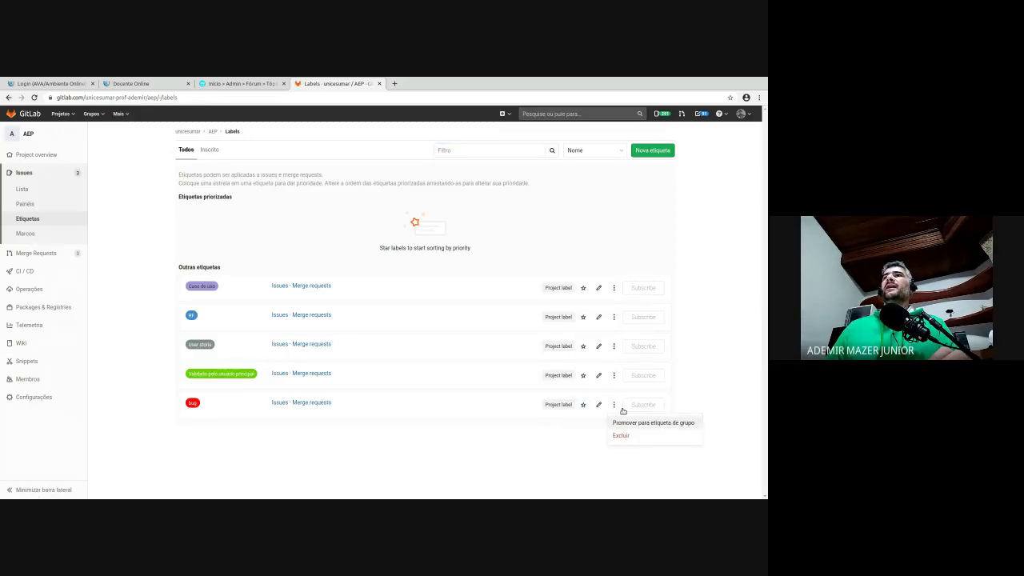
pyautogui.click(621, 436)
pyautogui.press('Return')
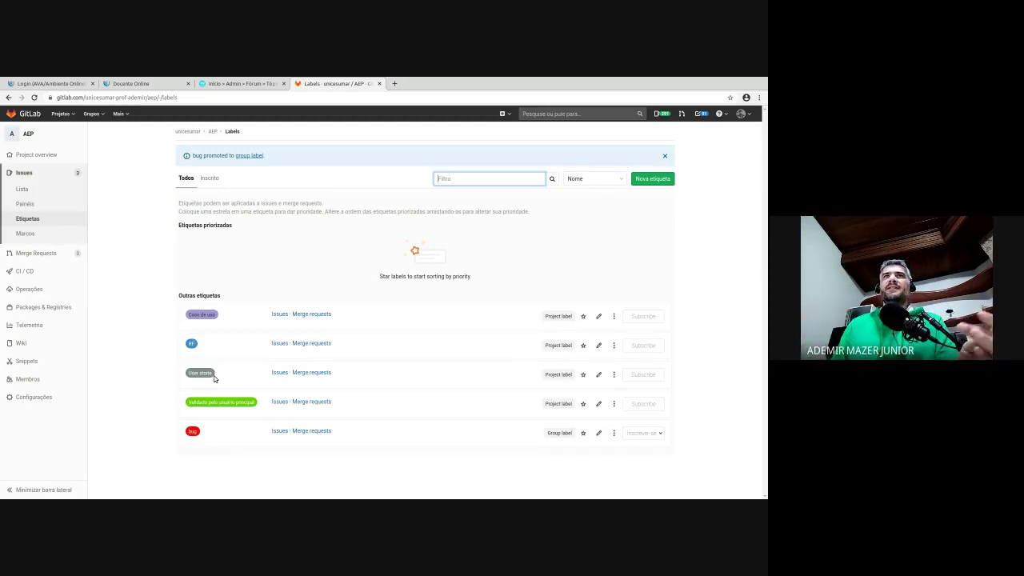
pyautogui.click(29, 202)
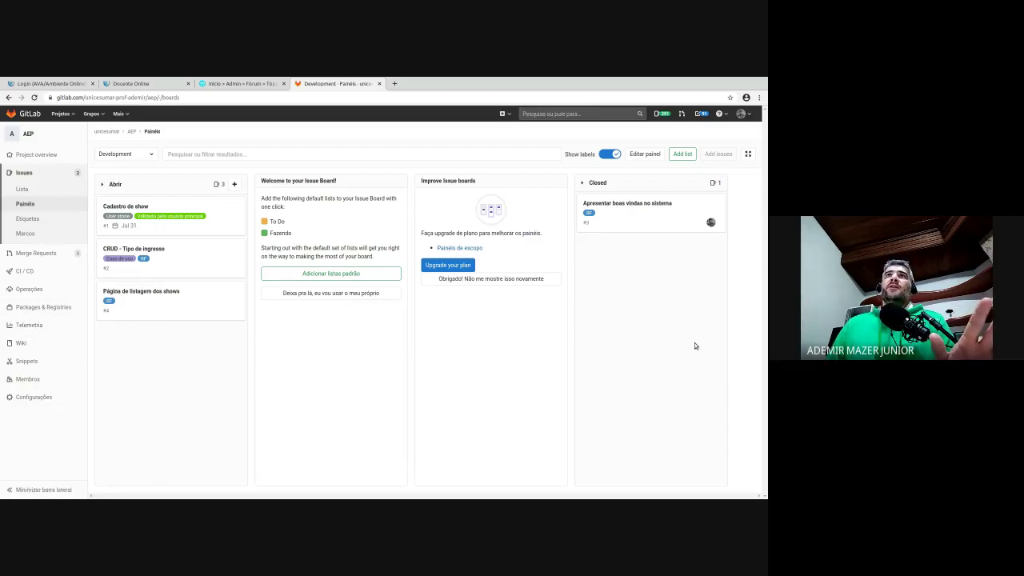
# - Dismiss the upgrade promotion and add the default To Do and Fazendo lists to the Development board
pyautogui.click(507, 277)
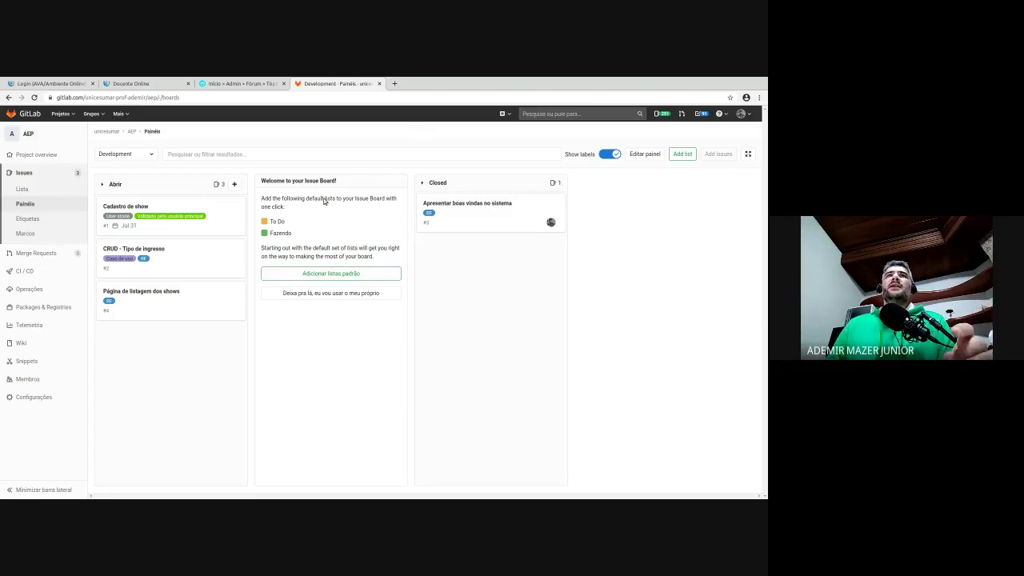
pyautogui.click(339, 271)
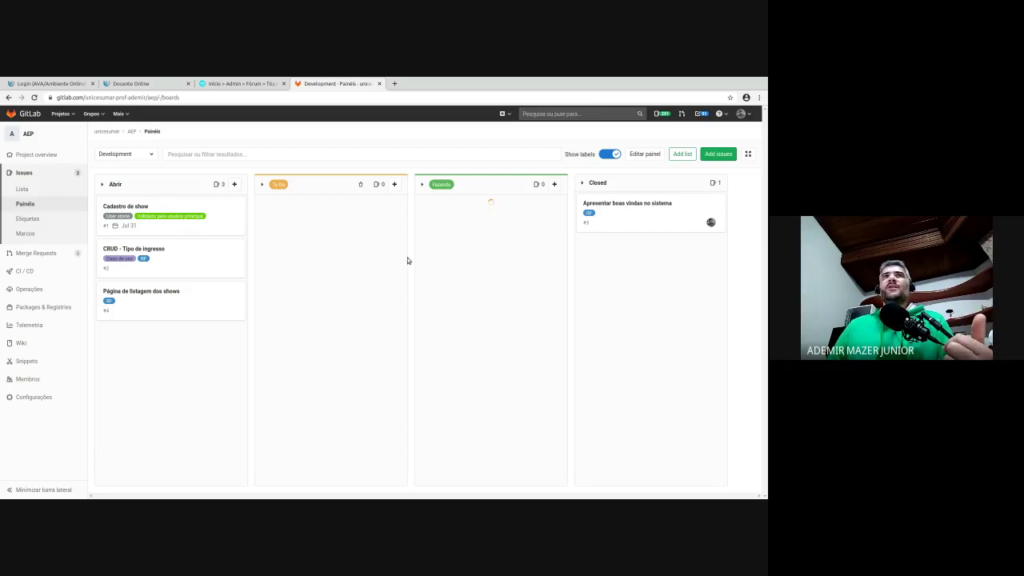
pyautogui.click(150, 151)
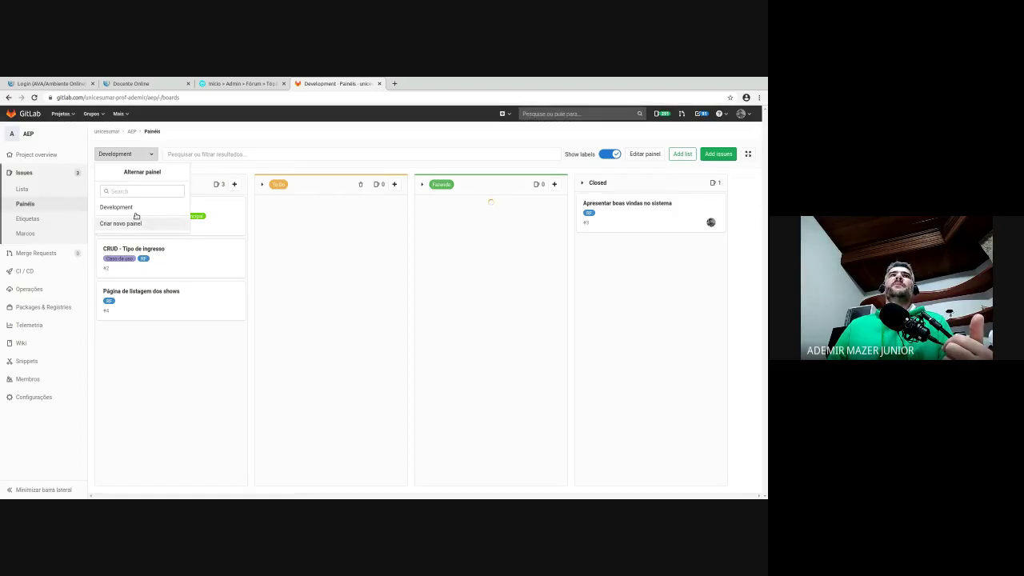
# - Create a new issue board named 'Frontend'
pyautogui.click(120, 223)
pyautogui.click(332, 176)
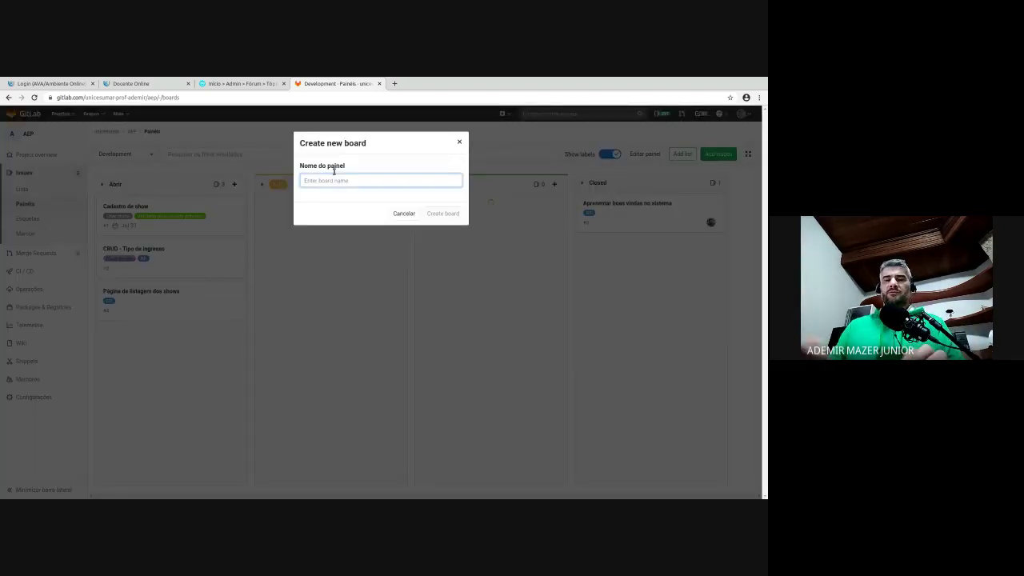
pyautogui.write('Frontend')
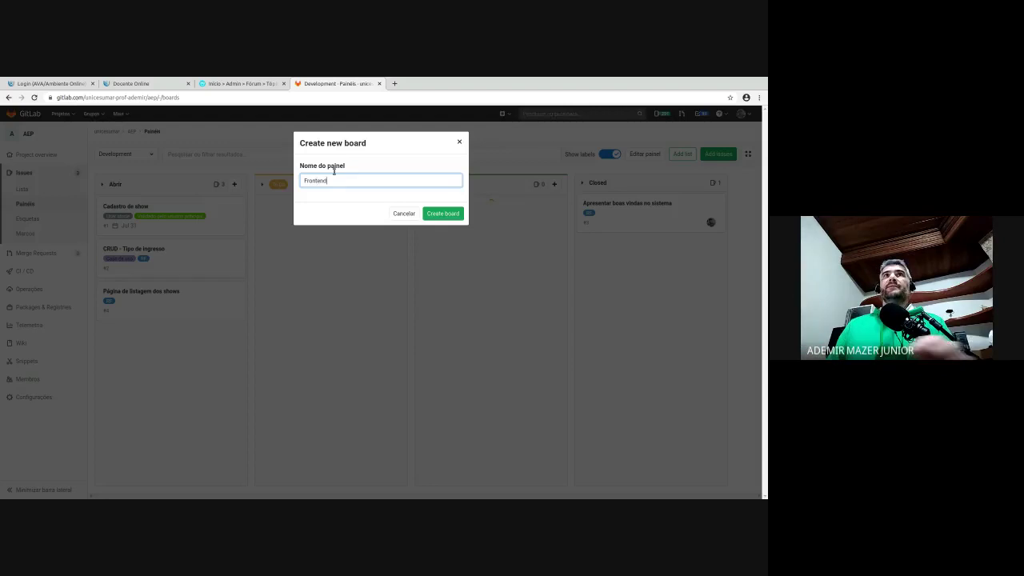
pyautogui.click(442, 213)
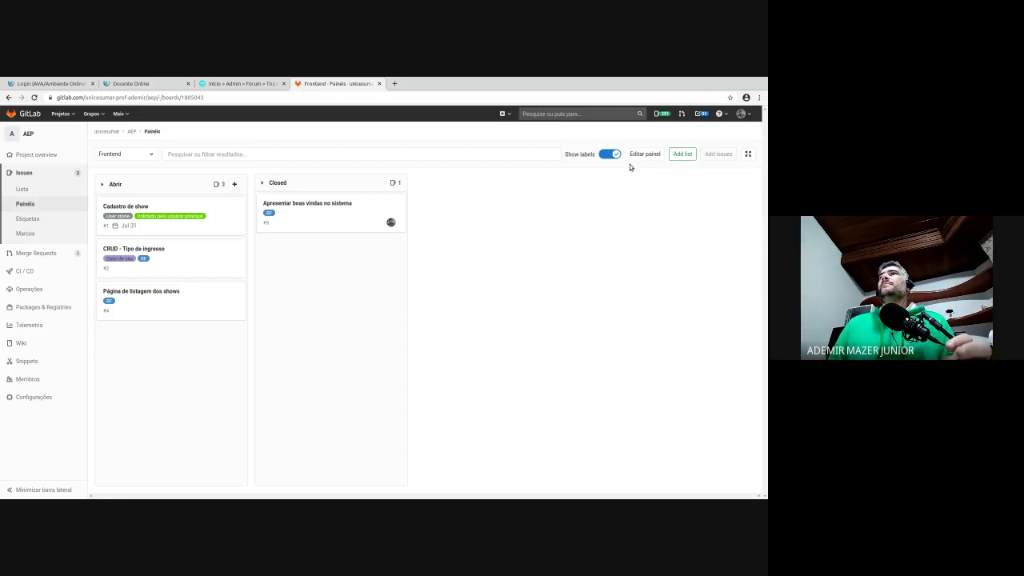
# - Add To Do and Doing label lists to the Frontend board
pyautogui.click(683, 154)
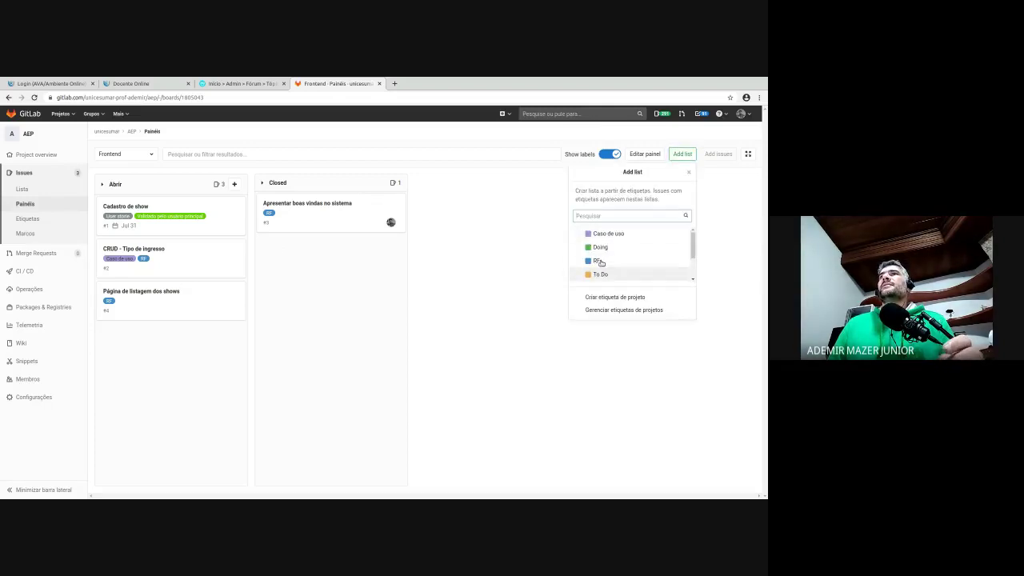
pyautogui.click(656, 272)
pyautogui.scroll(-2, 644, 252)
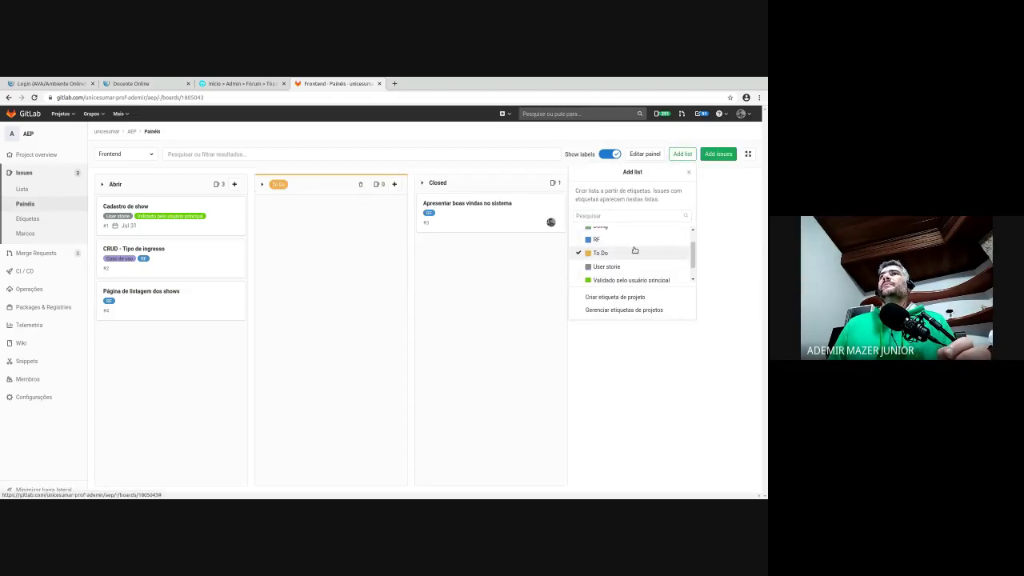
pyautogui.scroll(2, 620, 248)
pyautogui.click(606, 245)
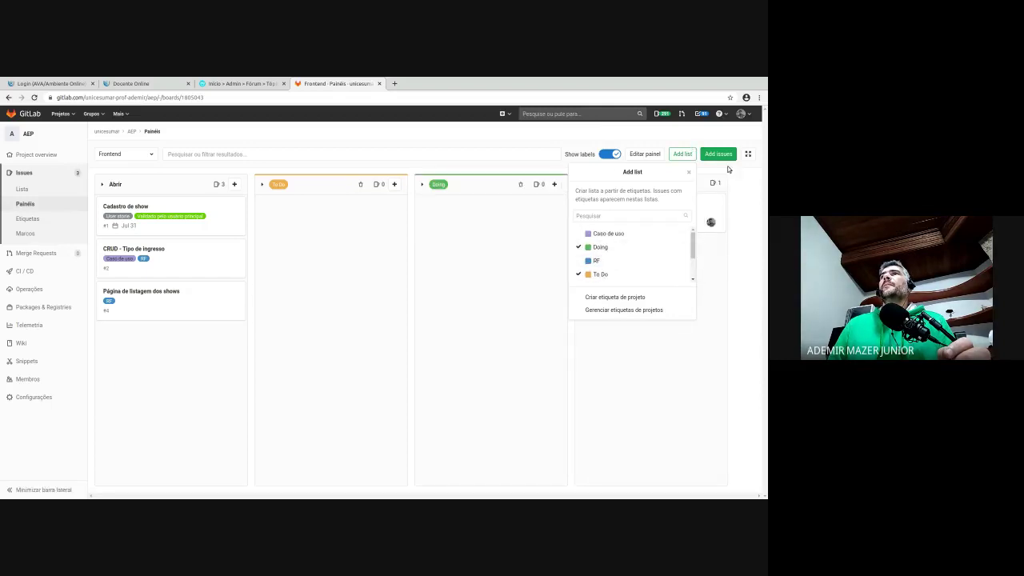
pyautogui.click(686, 152)
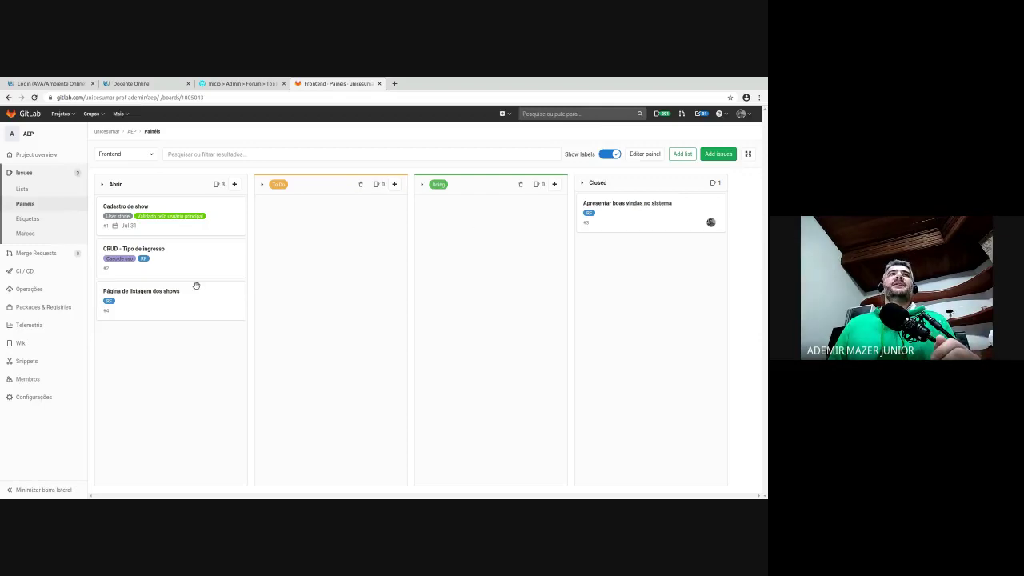
# - Drag issue #4 'Página de listagem dos shows' from Abrir into To Do, then toggle card labels off and on
pyautogui.moveTo(145, 303); pyautogui.dragTo(309, 230)
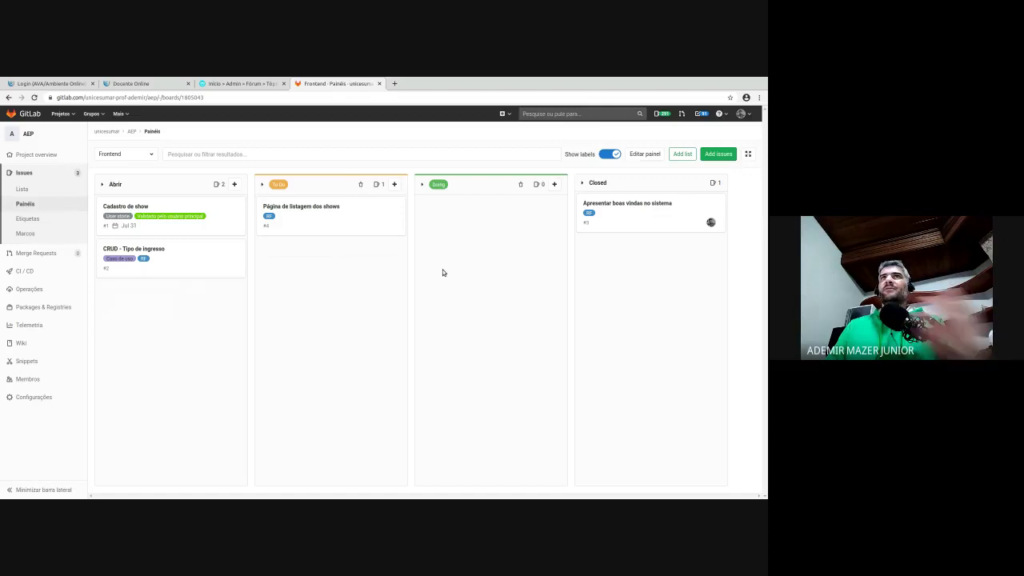
pyautogui.click(611, 153)
pyautogui.click(609, 153)
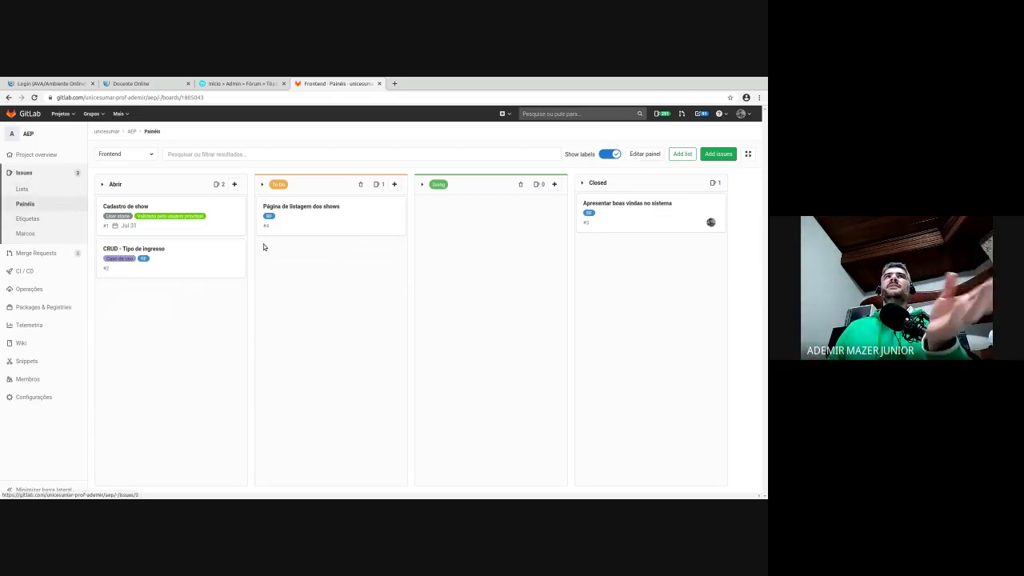
# - Switch the board selector from Frontend to the Development board
pyautogui.click(122, 152)
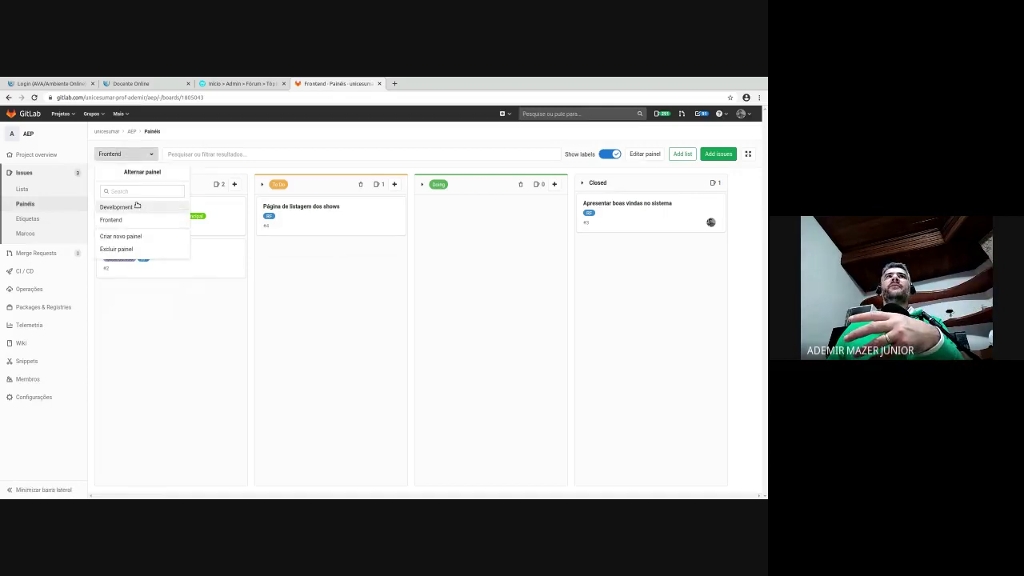
pyautogui.click(138, 204)
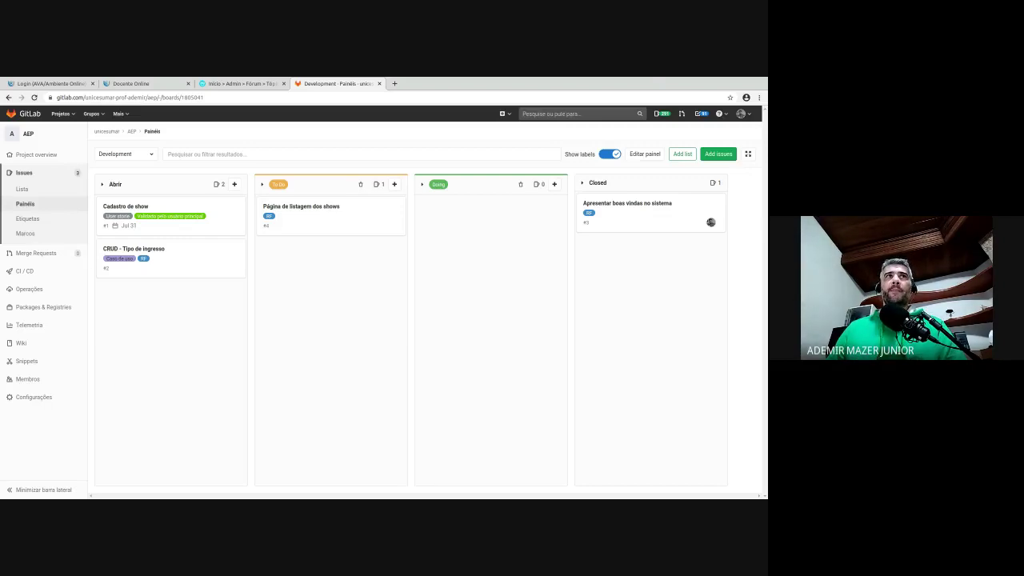
# - Go to the AEP project's empty Wiki section from the left sidebar
pyautogui.click(30, 339)
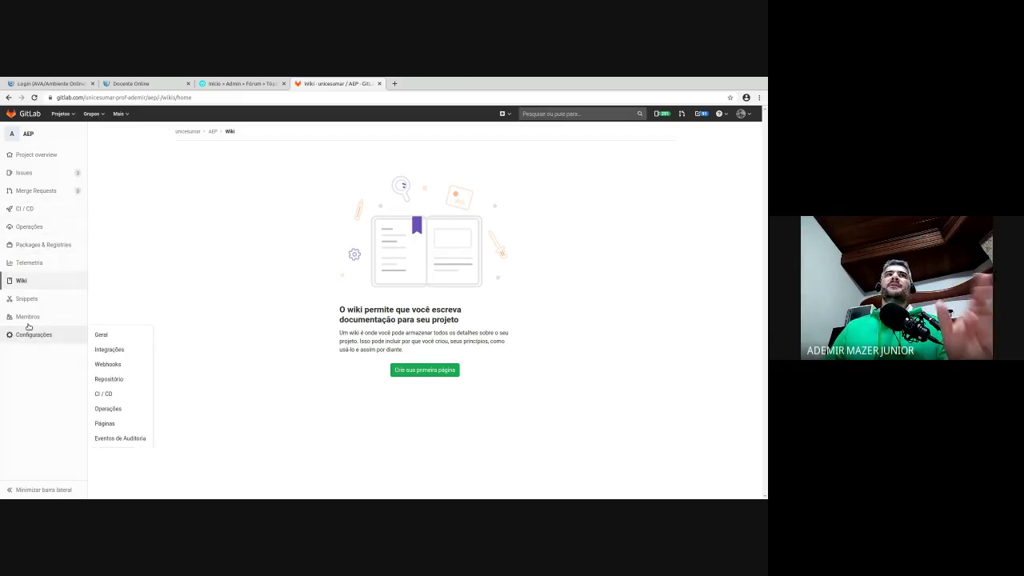
pyautogui.moveTo(29, 330)
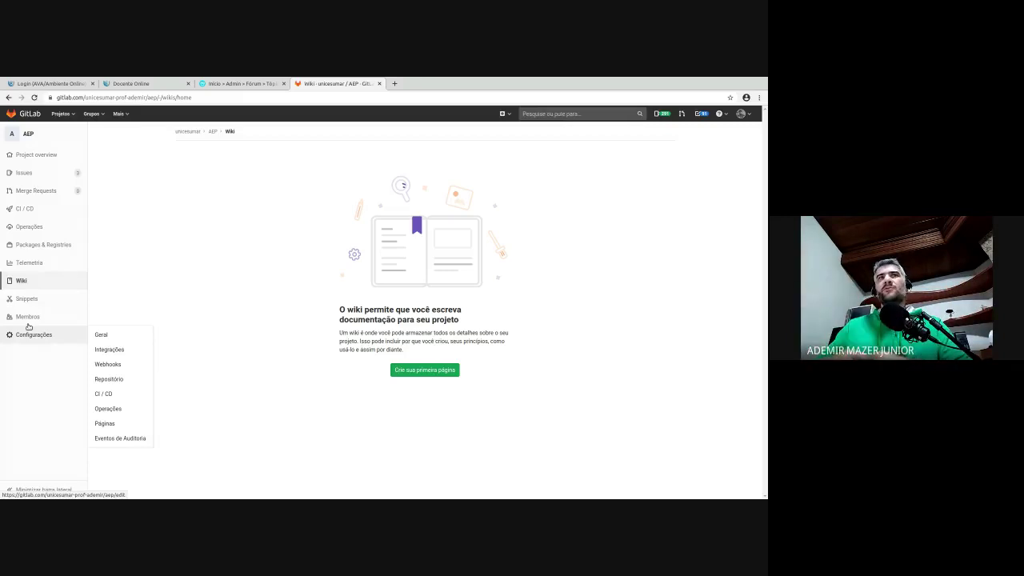